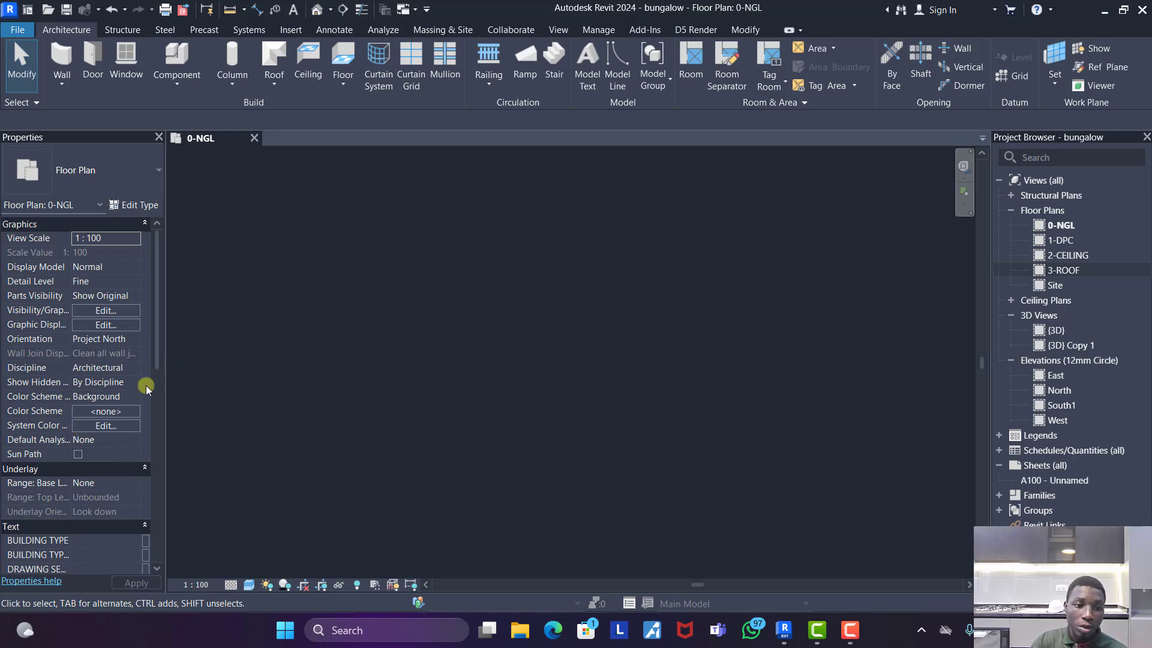
- Set the Phase of the 0-NGL floor plan view to Existing
scroll(102, 442, "down", 4)
scroll(67, 401, "down", 1)
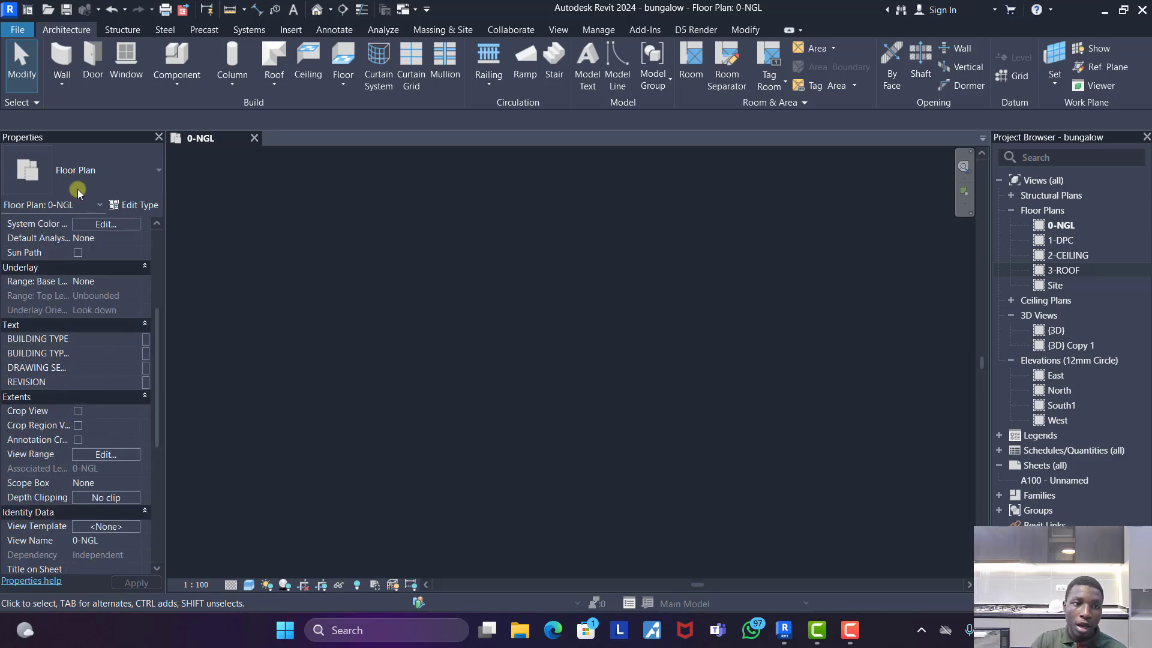
scroll(72, 432, "down", 2)
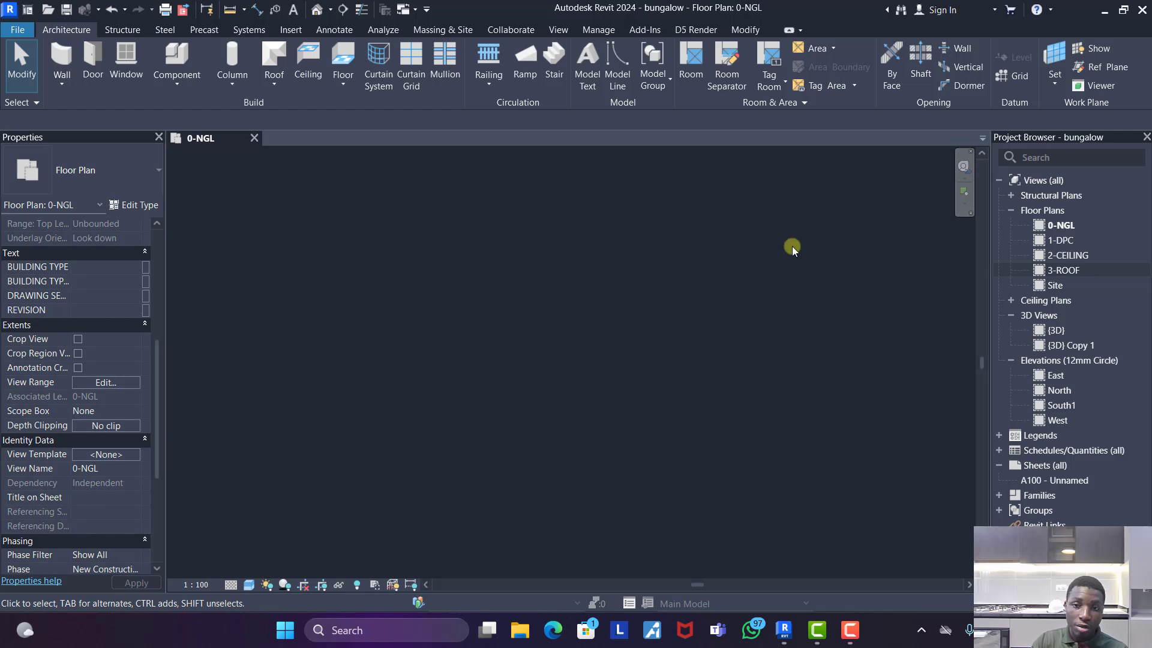
scroll(104, 492, "down", 3)
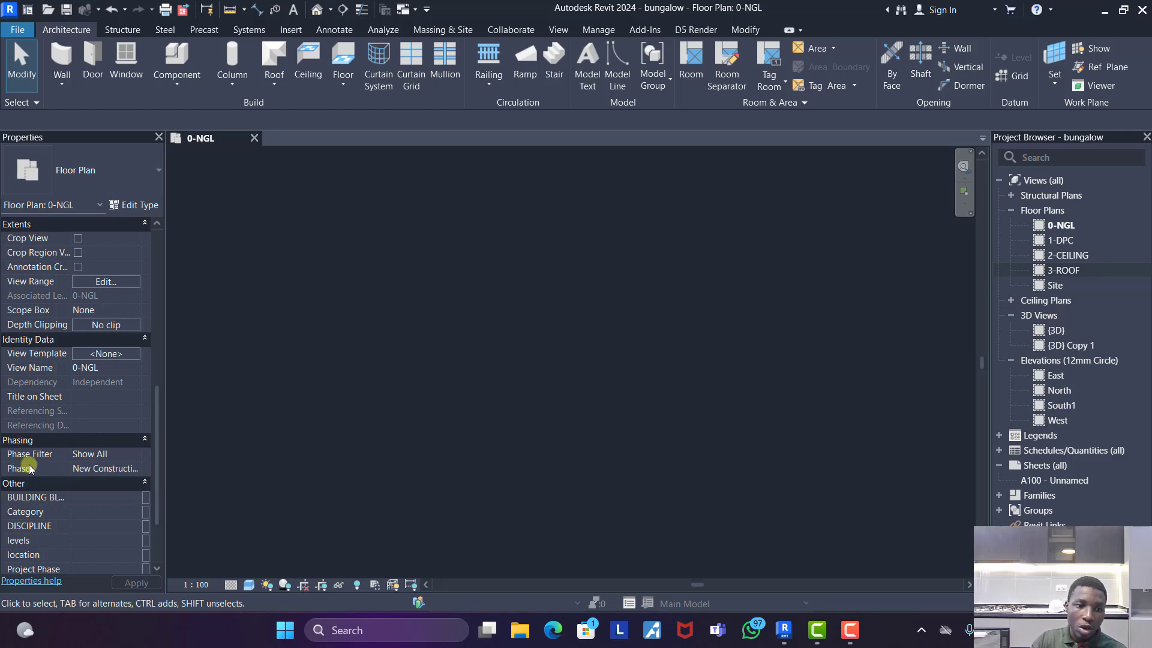
left_click(135, 466)
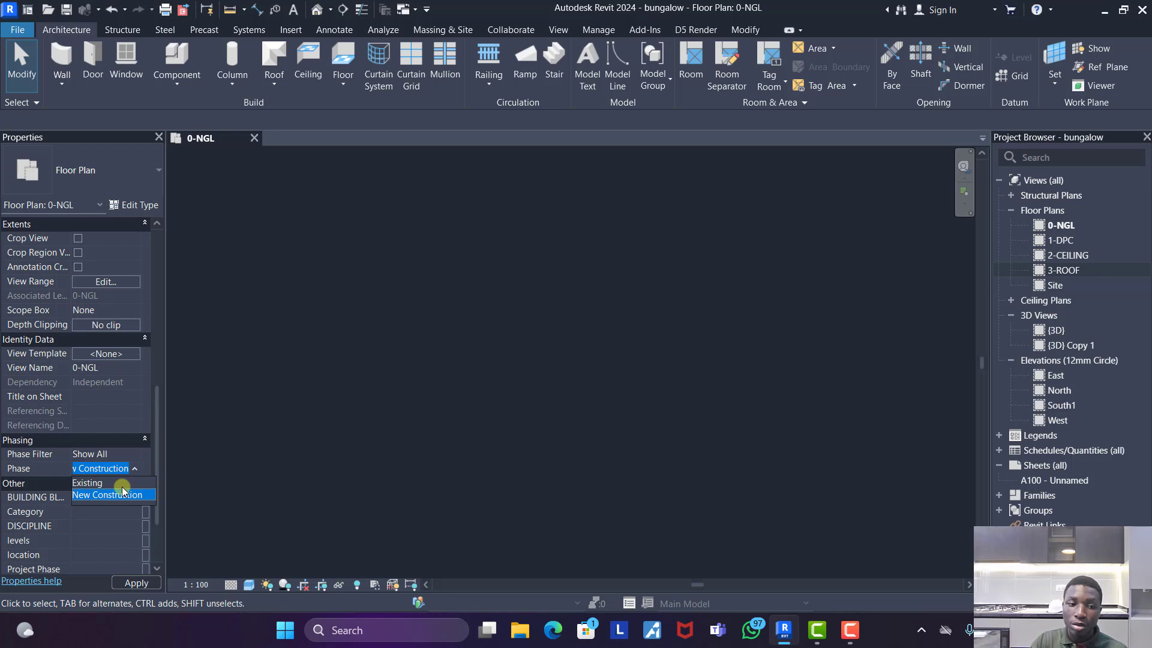
left_click(96, 483)
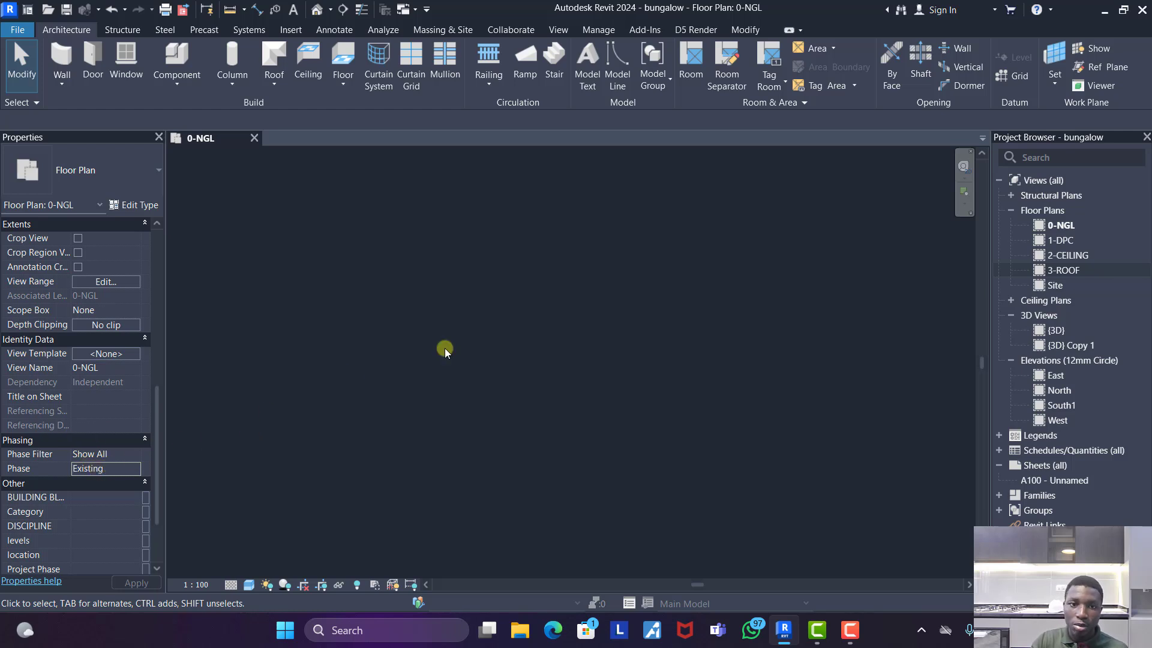
- Draw a rectangular outline of 225 walls, about 6075 mm wide and 5475 mm high, in the floor plan
left_click(61, 60)
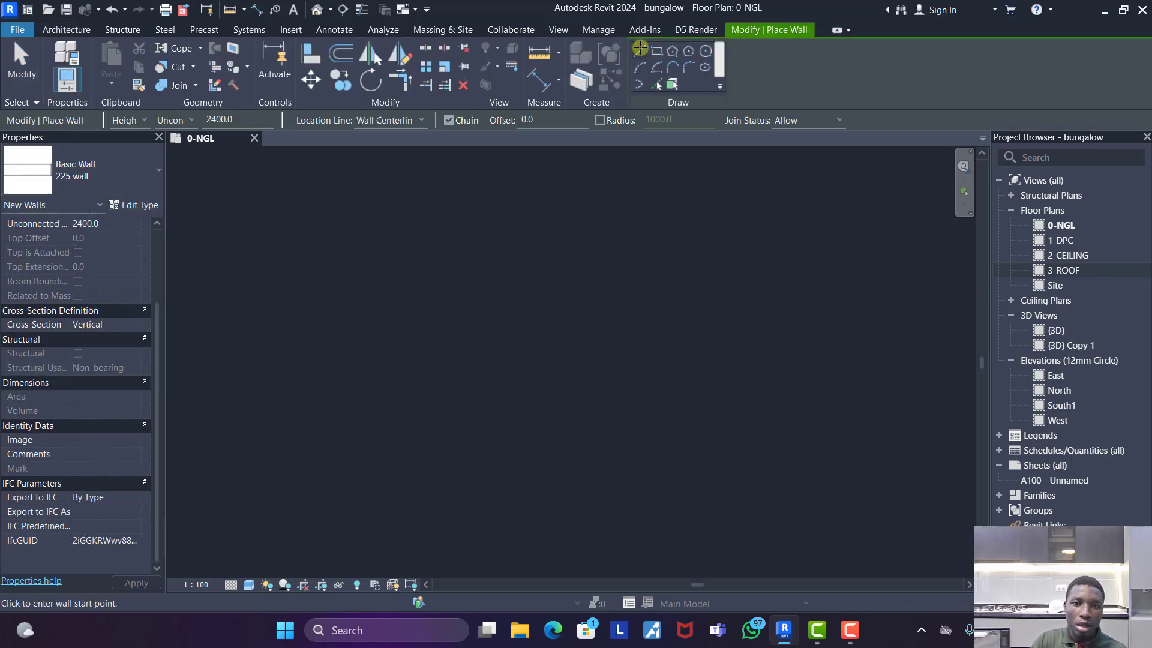
left_click(656, 51)
left_click(486, 208)
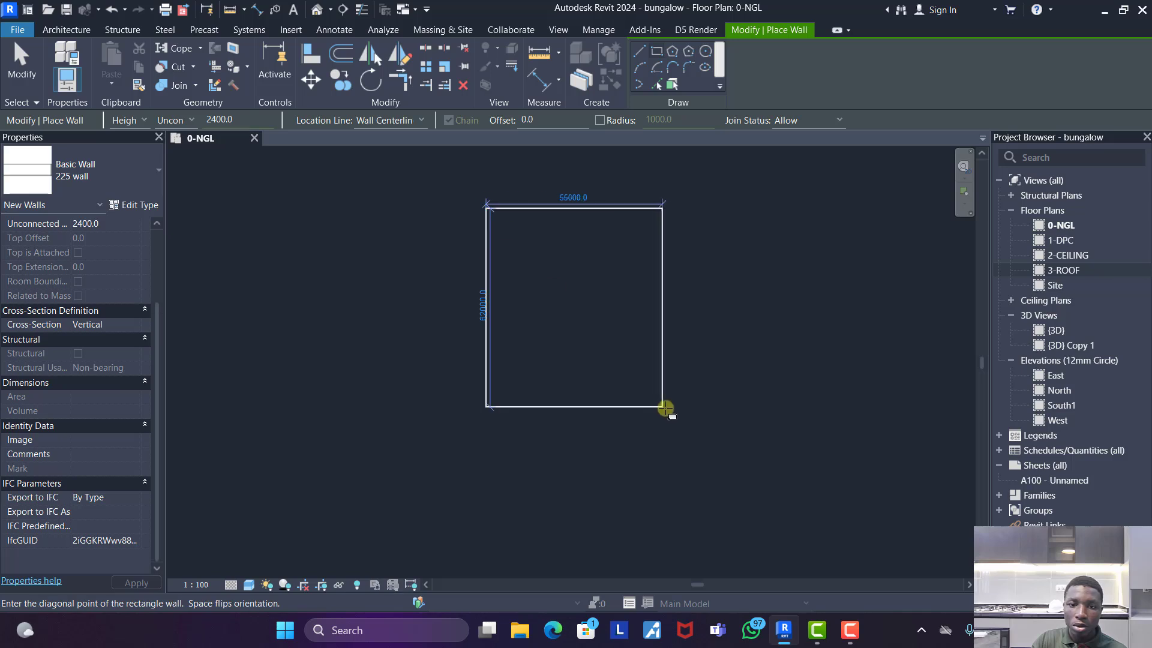
scroll(660, 336, "up", 2)
scroll(553, 386, "down", 3)
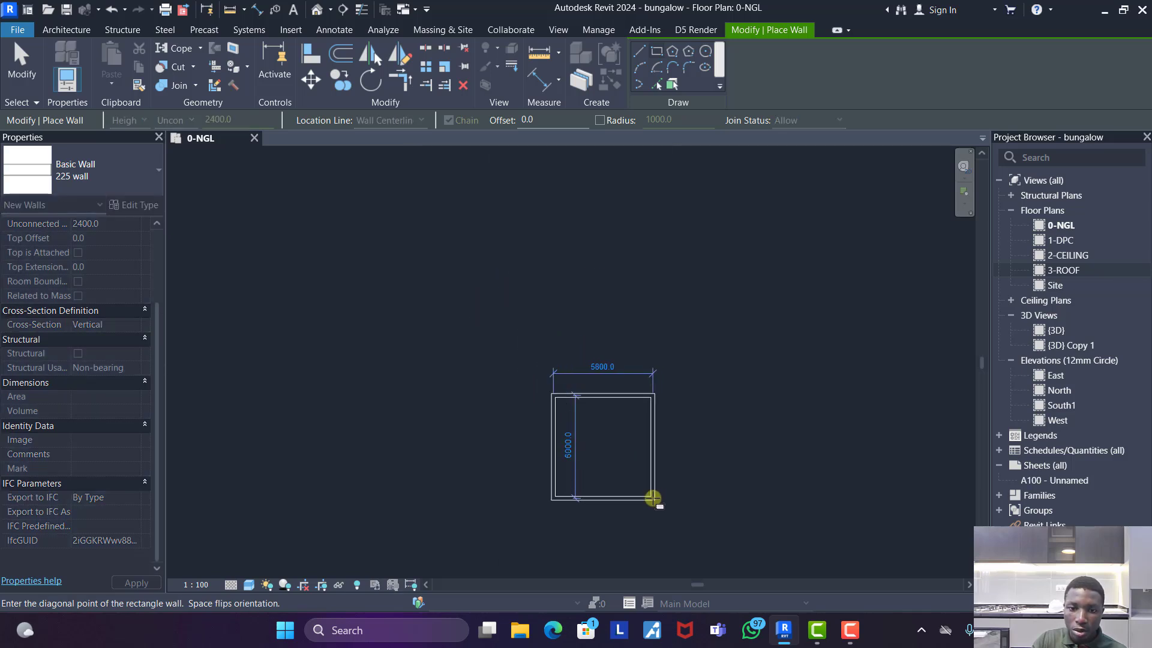
left_click(660, 493)
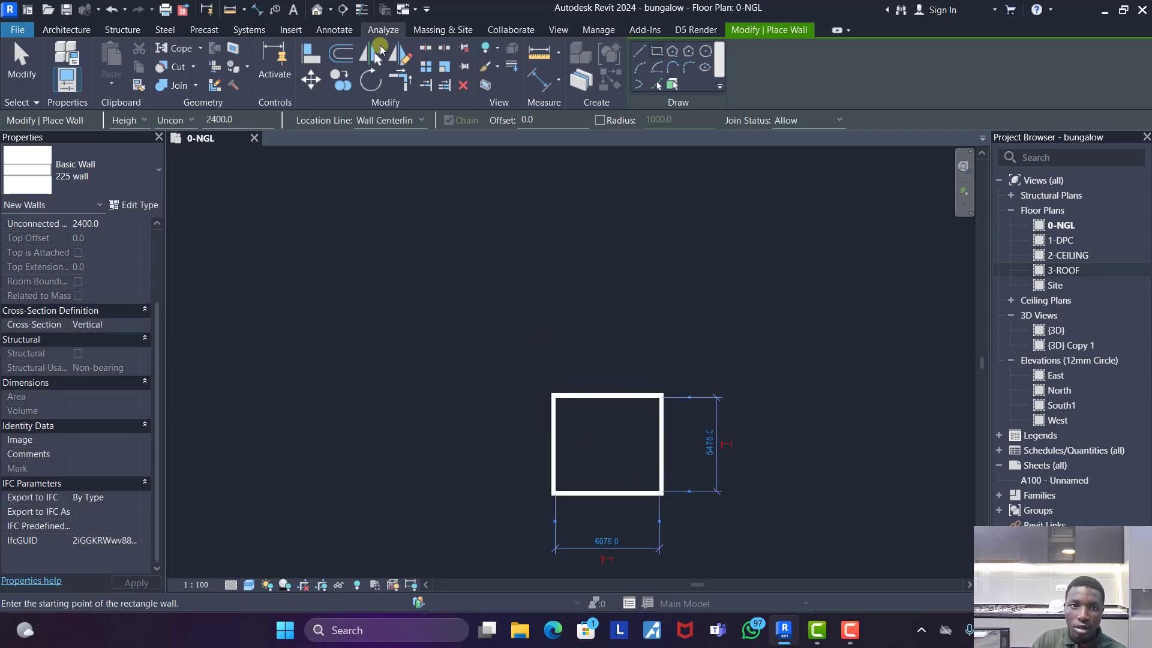
- Offset copies of the right and bottom exterior walls inward by 1700 mm to form two partitions
left_click(340, 54)
double_click(209, 122)
type("170")
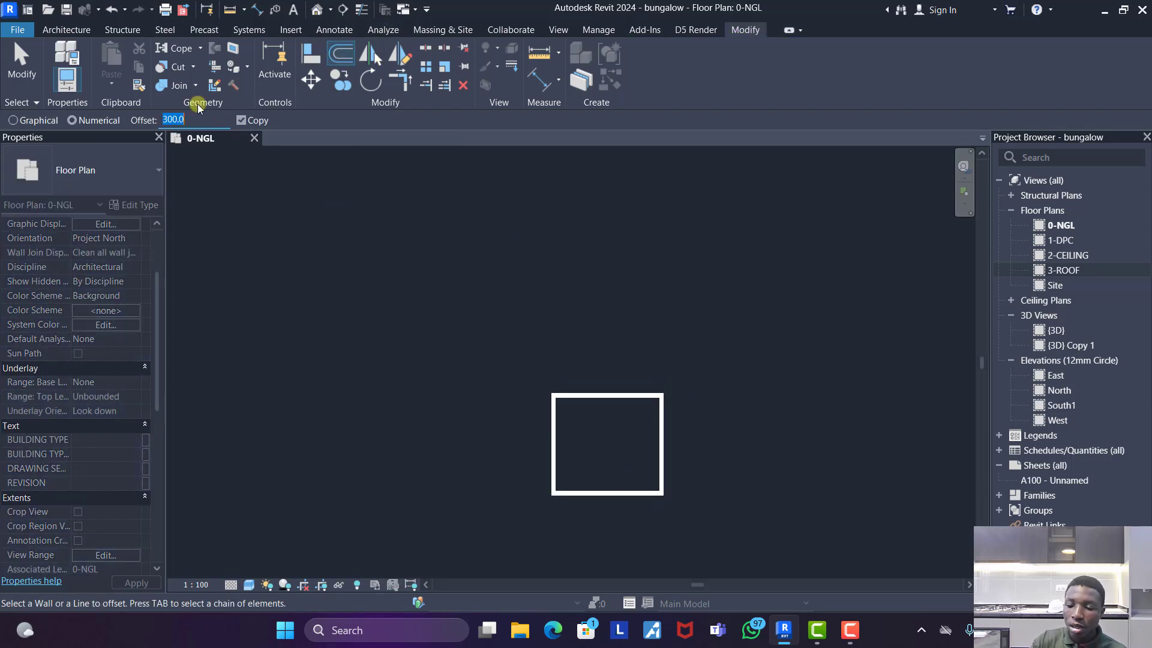
type("0")
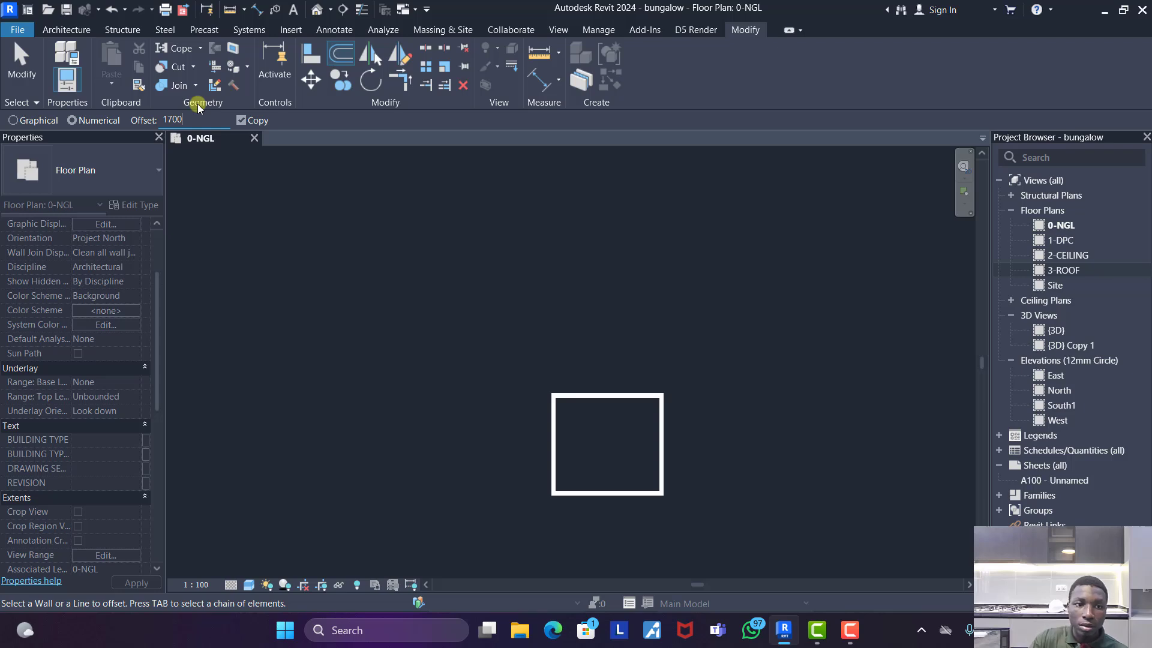
left_click(658, 423)
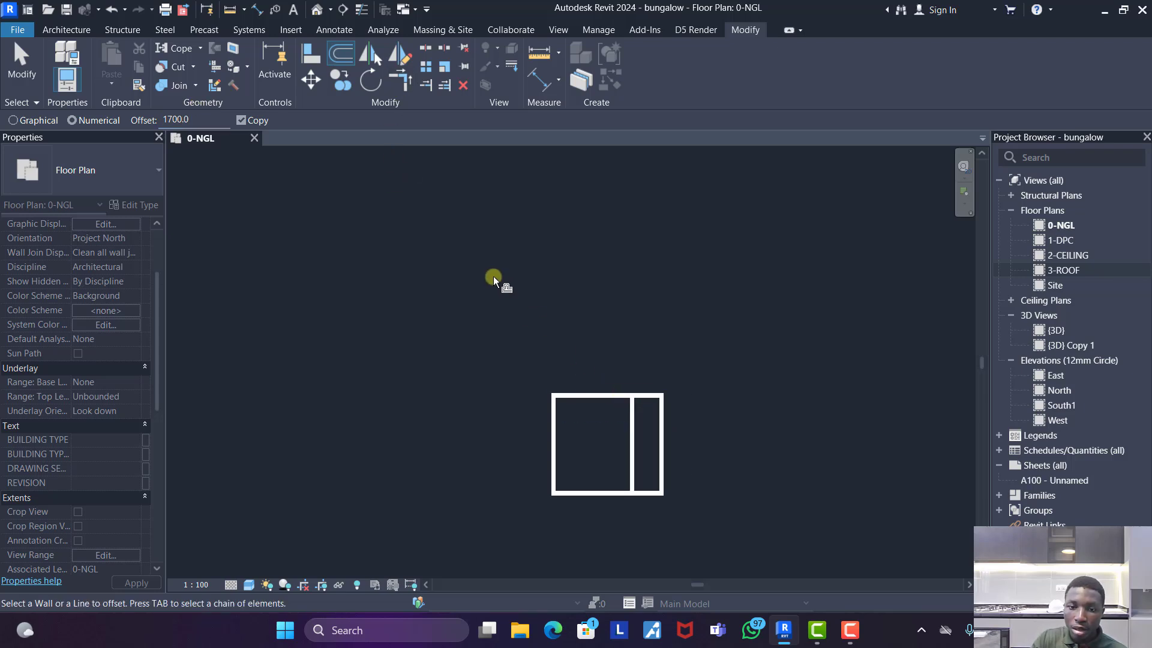
scroll(493, 276, "down", 3)
scroll(573, 408, "up", 6)
left_click(571, 432)
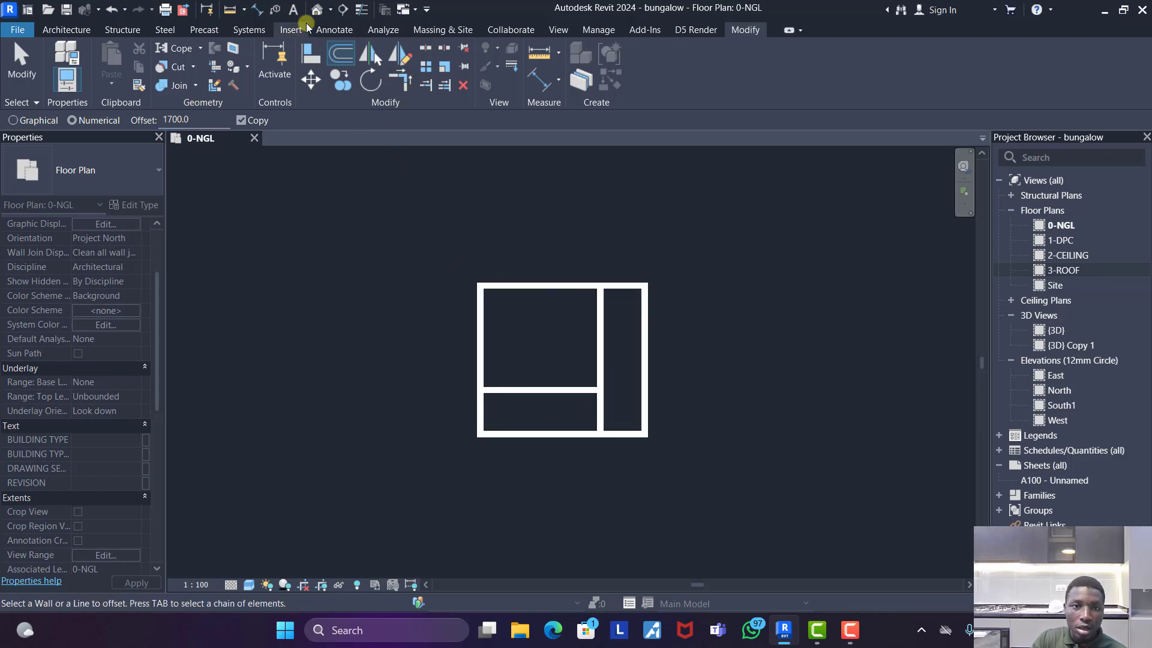
- Split the right exterior wall about 2500 mm above the bottom wall and trim the horizontal partition to its lower segment
left_click(398, 80)
left_click(579, 391)
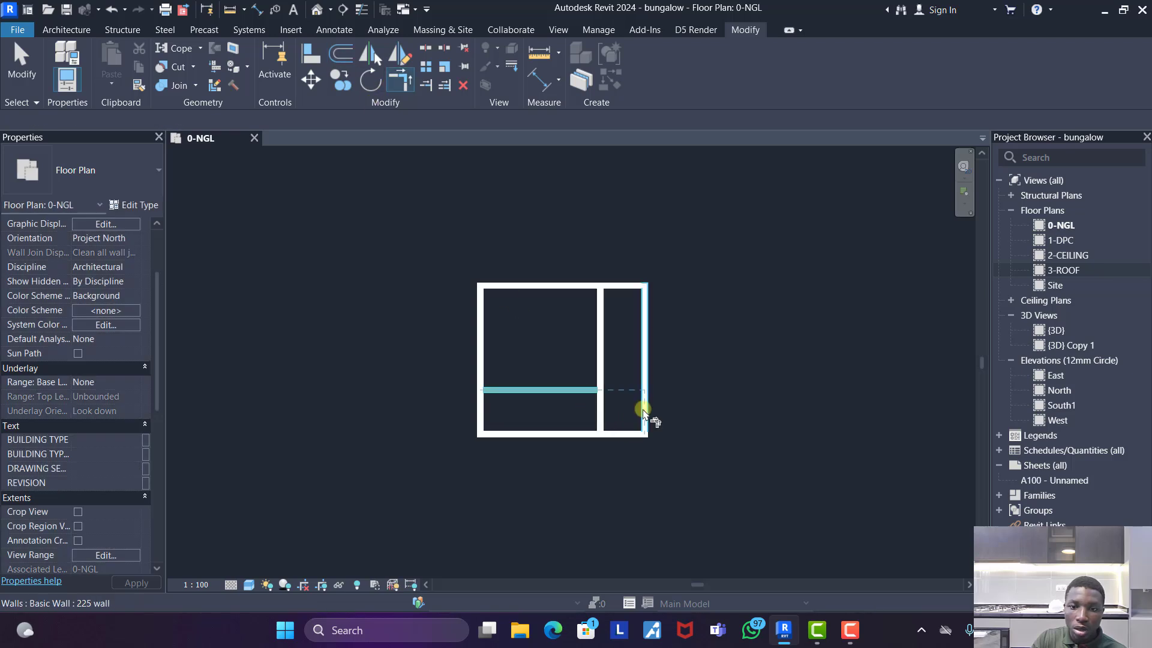
left_click(431, 48)
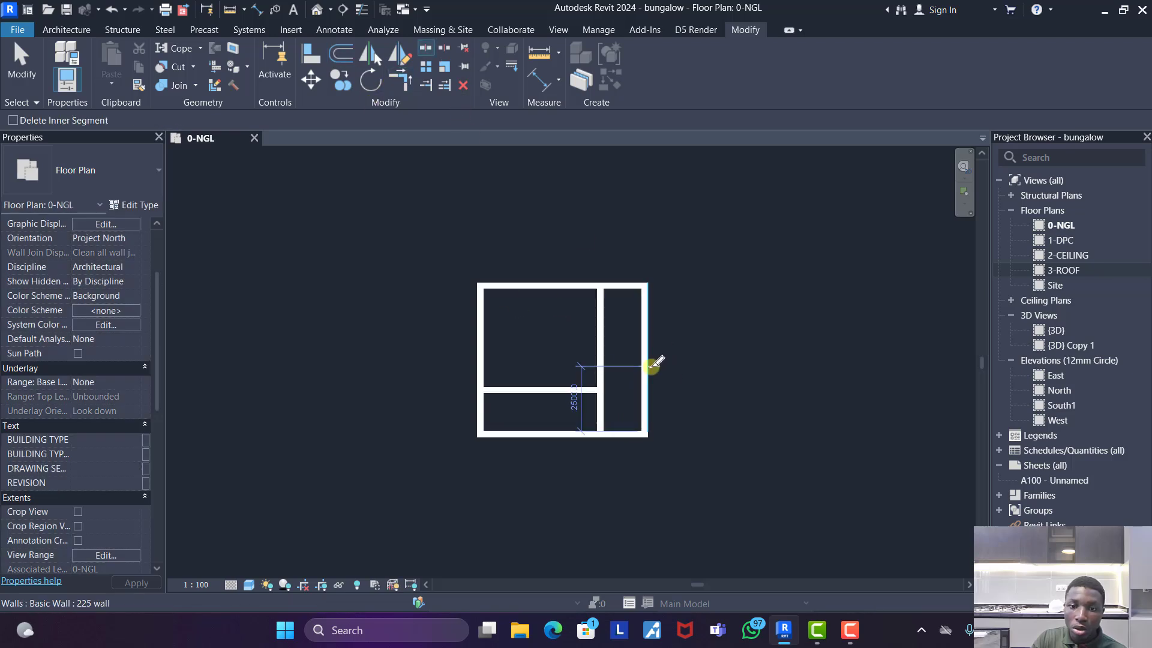
left_click(399, 80)
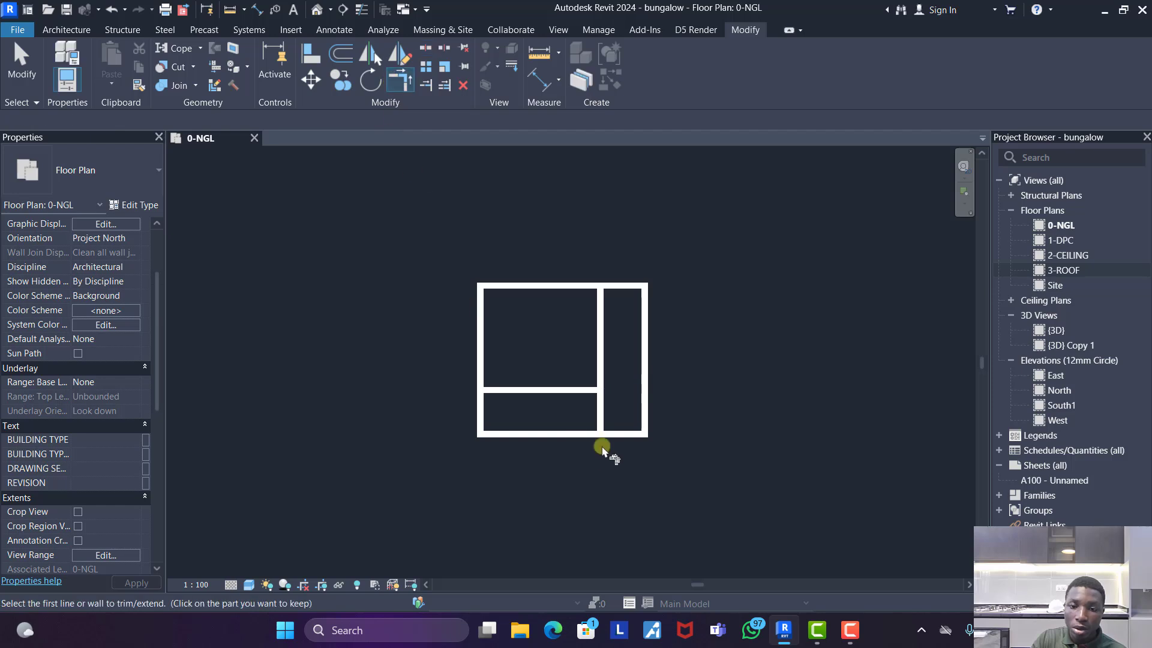
left_click(584, 390)
left_click(645, 414)
- Try to trim the vertical and horizontal partitions into a corner around the small lower-right room
left_click(601, 414)
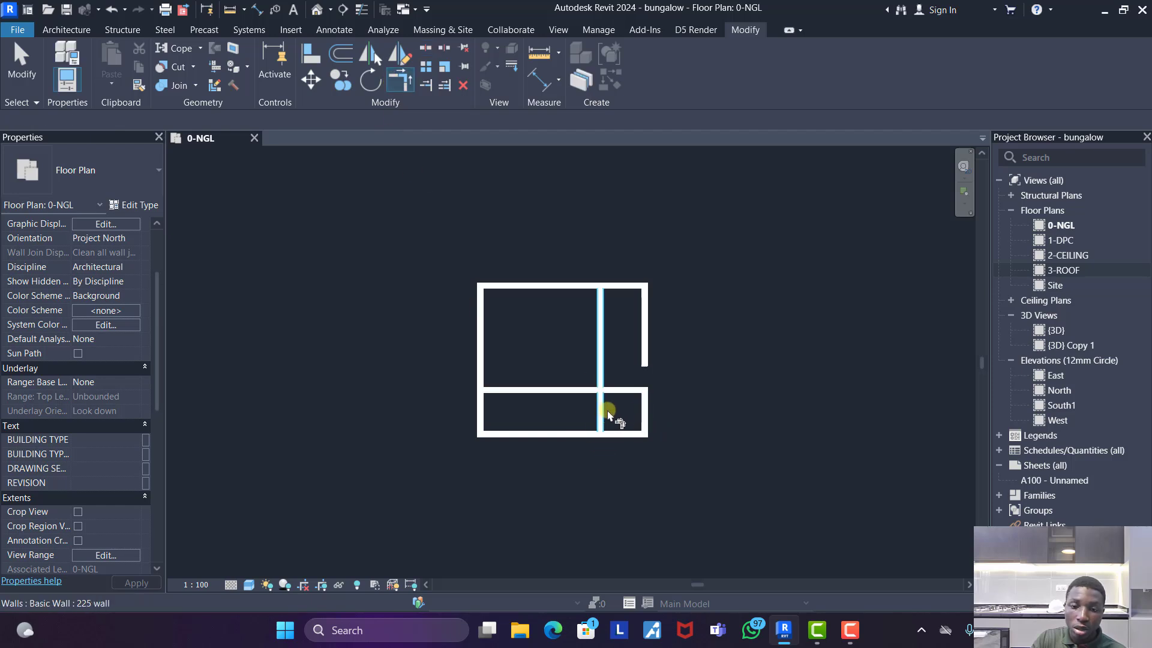
left_click(623, 393)
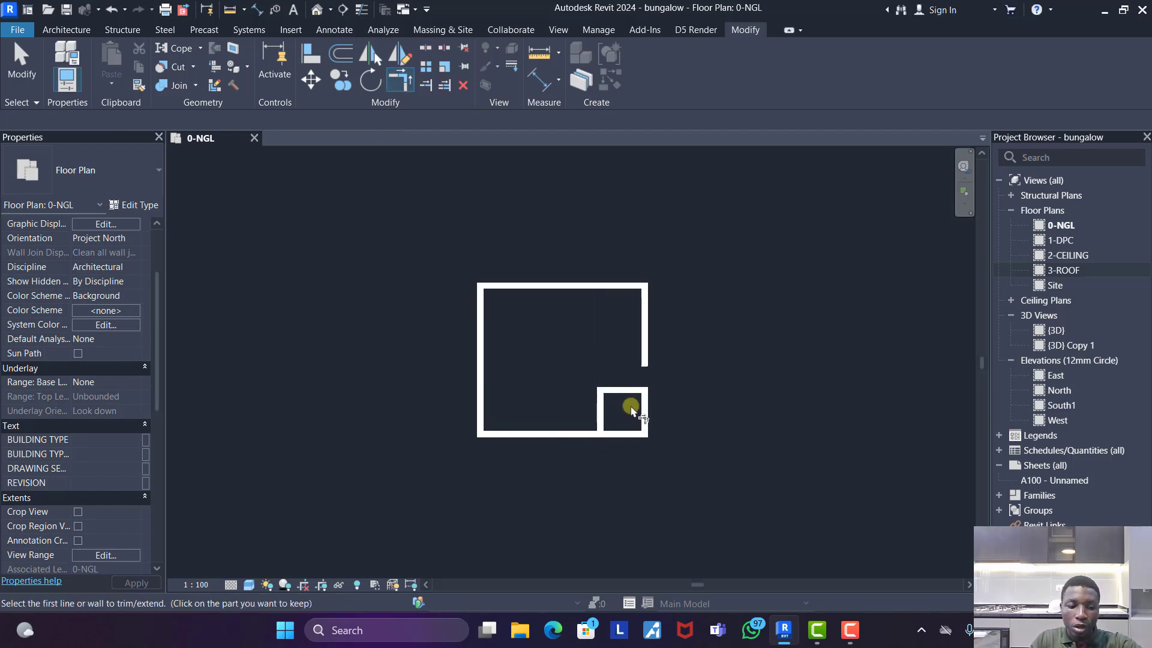
key("ctrl+z")
key("Escape")
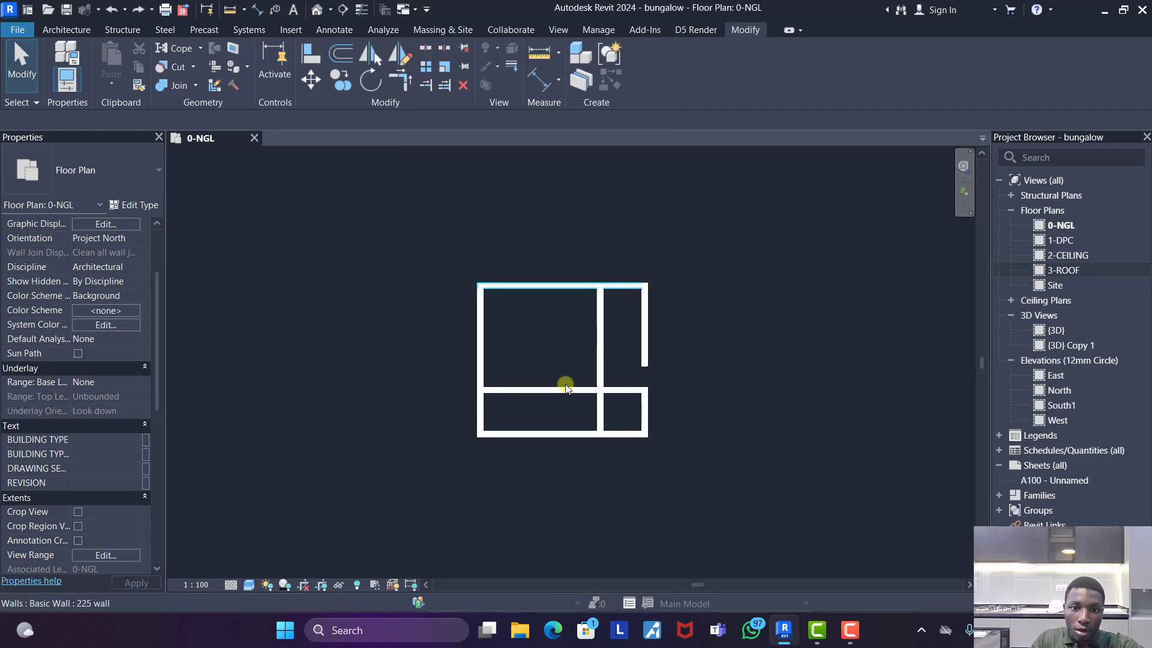
- Shorten the horizontal partition so it starts at the vertical partition, and move it up above the gap in the right wall
left_click(486, 388)
left_click_drag(479, 389, 600, 388)
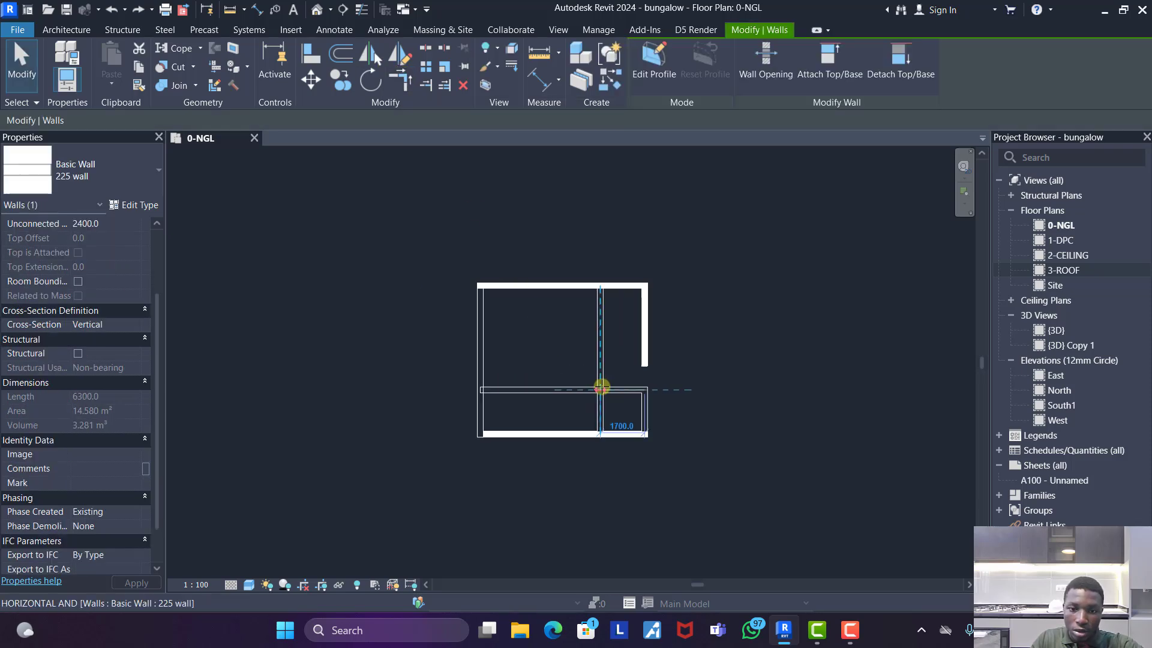
left_click(665, 394)
scroll(641, 375, "up", 3)
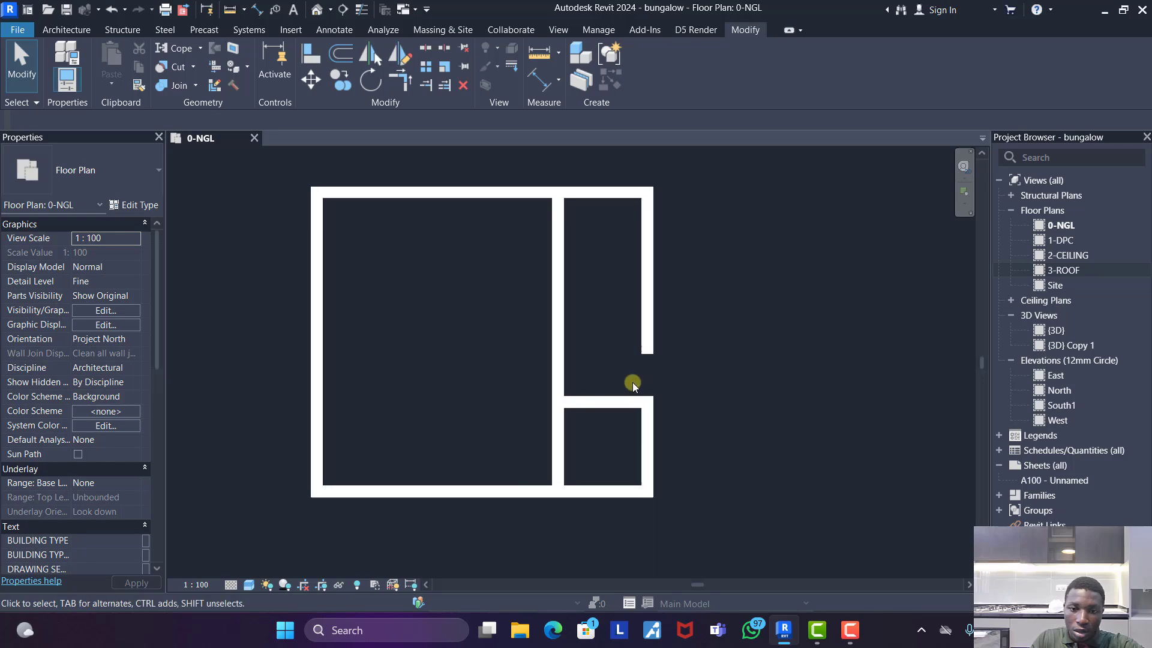
left_click_drag(600, 401, 646, 433)
left_click(753, 372)
- Delete the upper segment of the right exterior wall and join the lower segment to the top wall as a closed corner
left_click(647, 366)
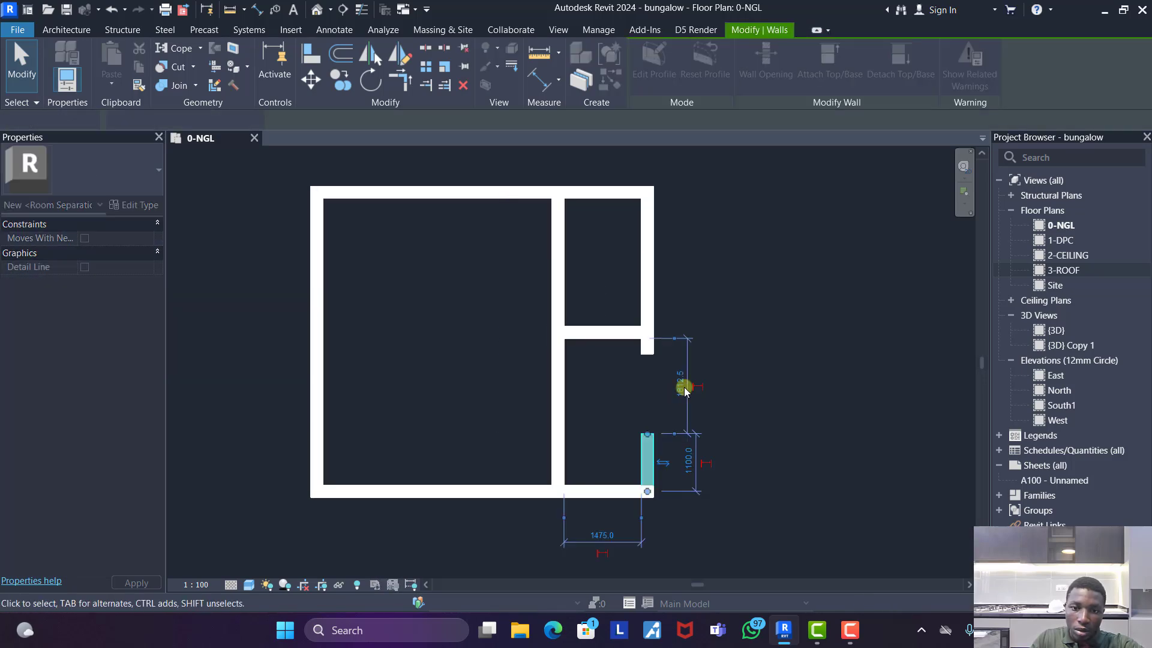
left_click(658, 352)
left_click(651, 346)
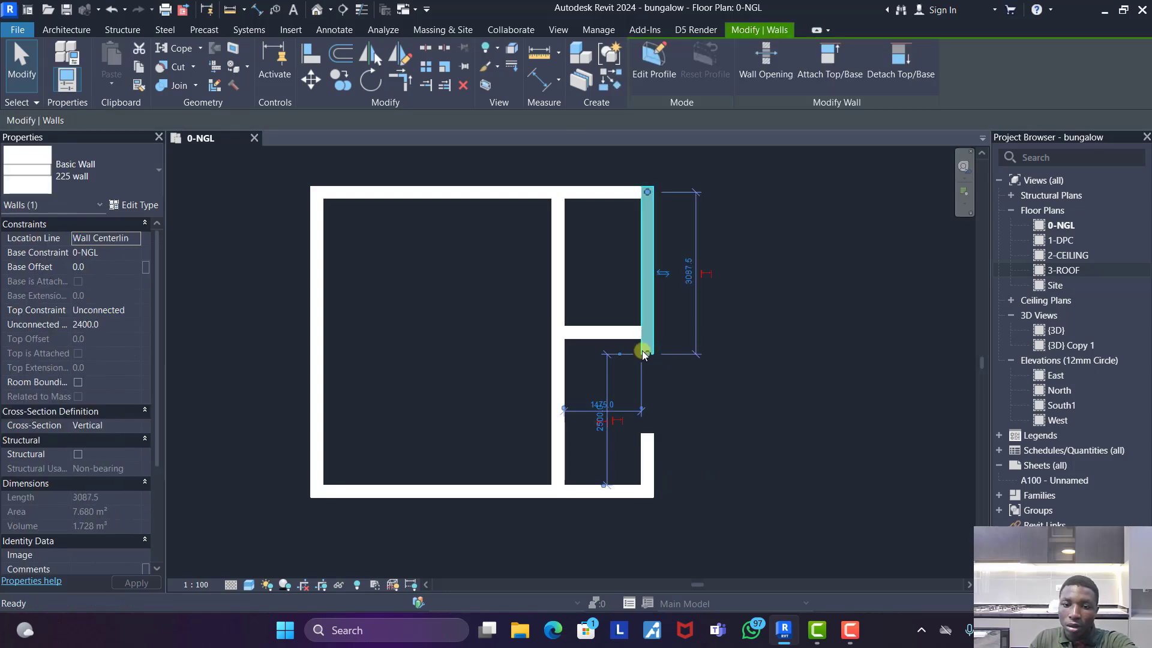
key("Delete")
left_click(400, 80)
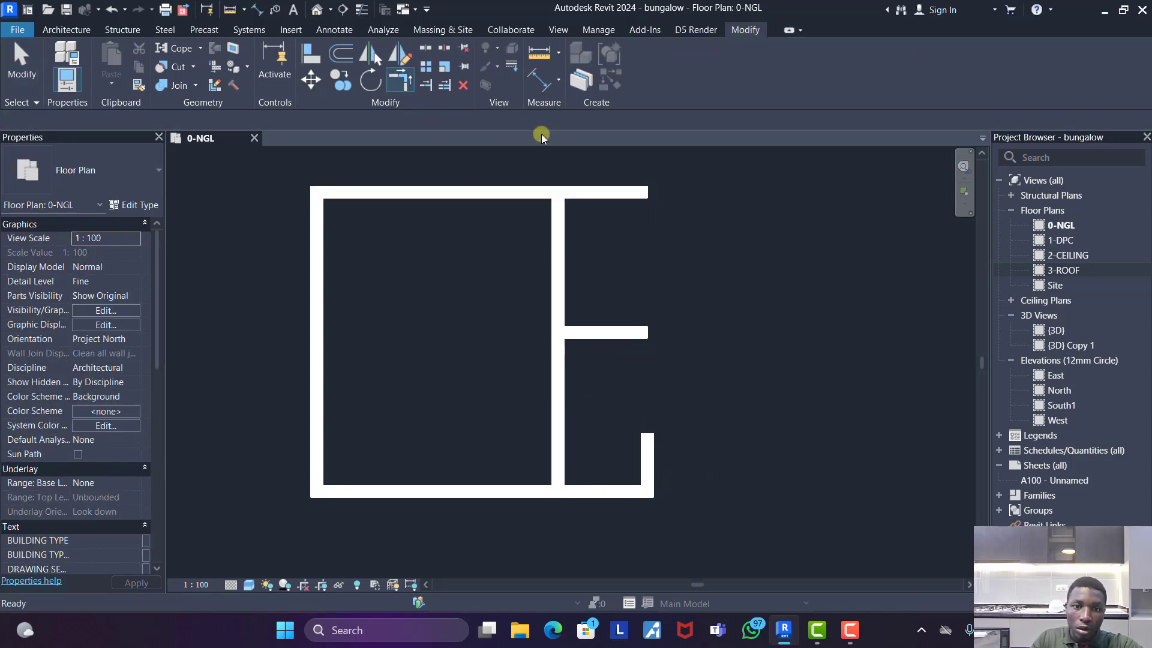
left_click(591, 192)
left_click(648, 448)
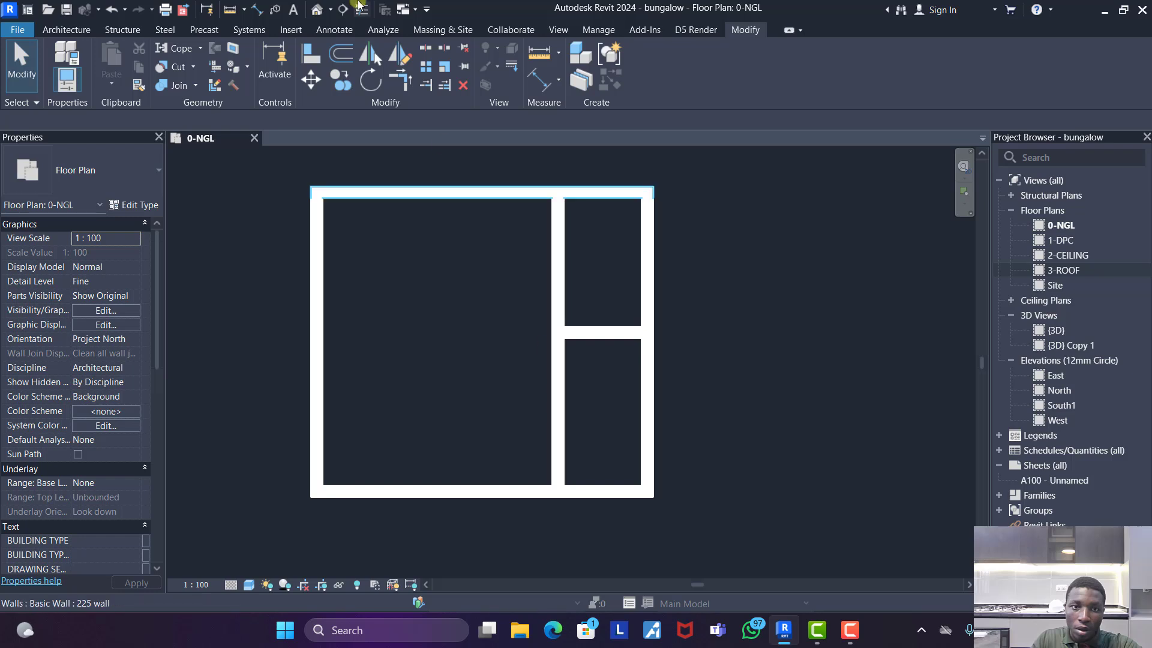
- Split the vertical partition 2000 mm above the bottom wall and trim its upper part to a corner with the horizontal partition
key("s")
key("l")
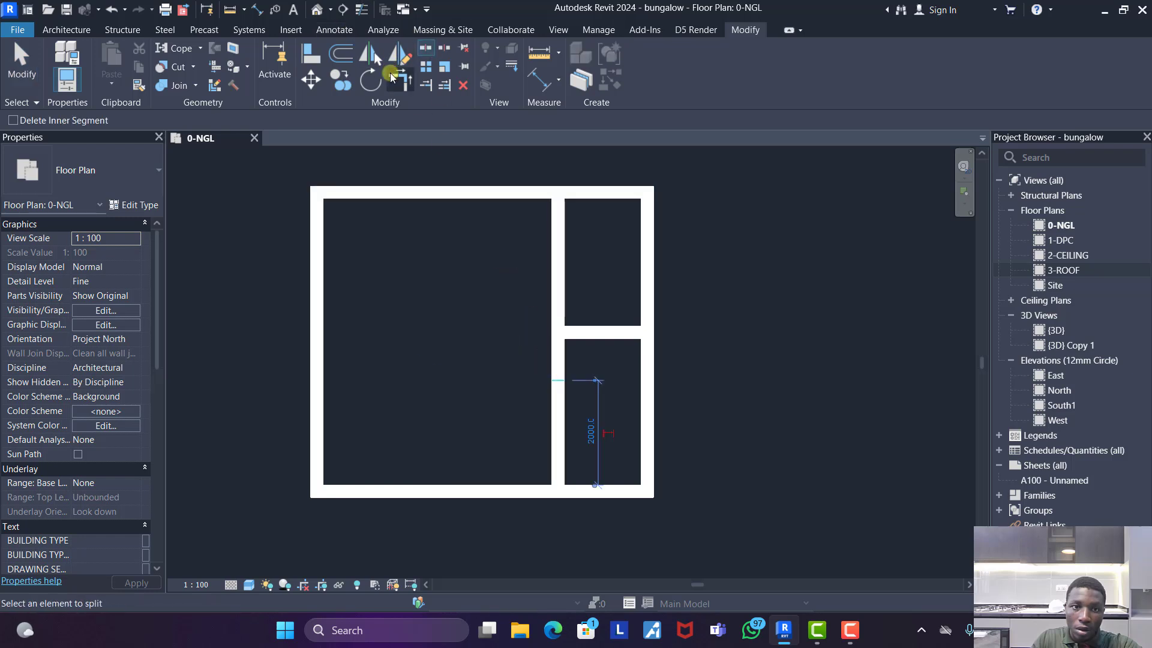
left_click(396, 84)
left_click(564, 303)
left_click(609, 334)
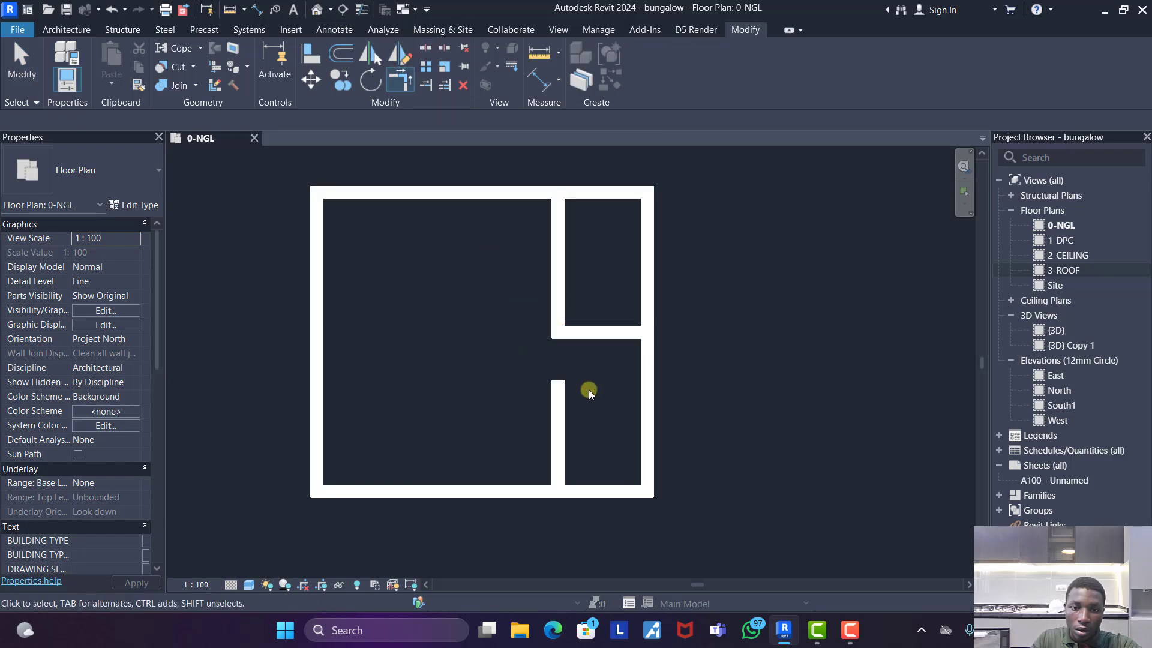
key("Escape")
key("Escape")
- Shorten the lower piece of the vertical partition to a short stub at the bottom wall, widening the opening
left_click(570, 408)
left_click_drag(558, 380, 558, 438)
left_click(749, 386)
- Place an aligned dimension across the width of the upper-right room, between its inner wall faces
scroll(870, 370, "down", 3)
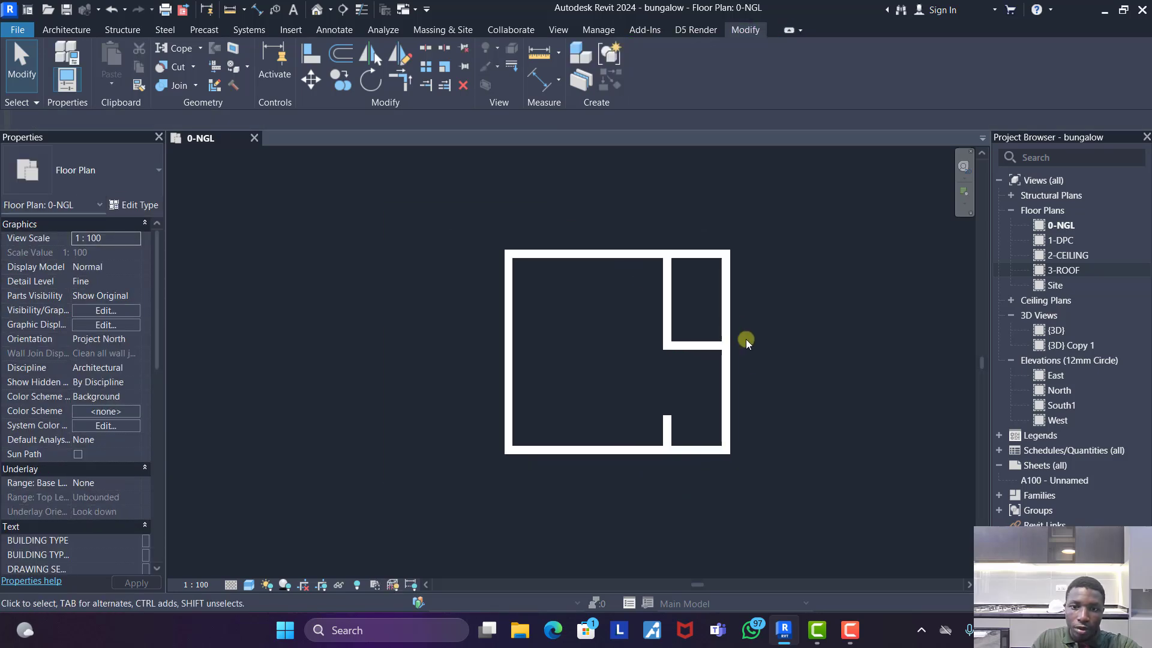
scroll(746, 341, "up", 3)
scroll(570, 334, "down", 3)
scroll(618, 300, "down", 1)
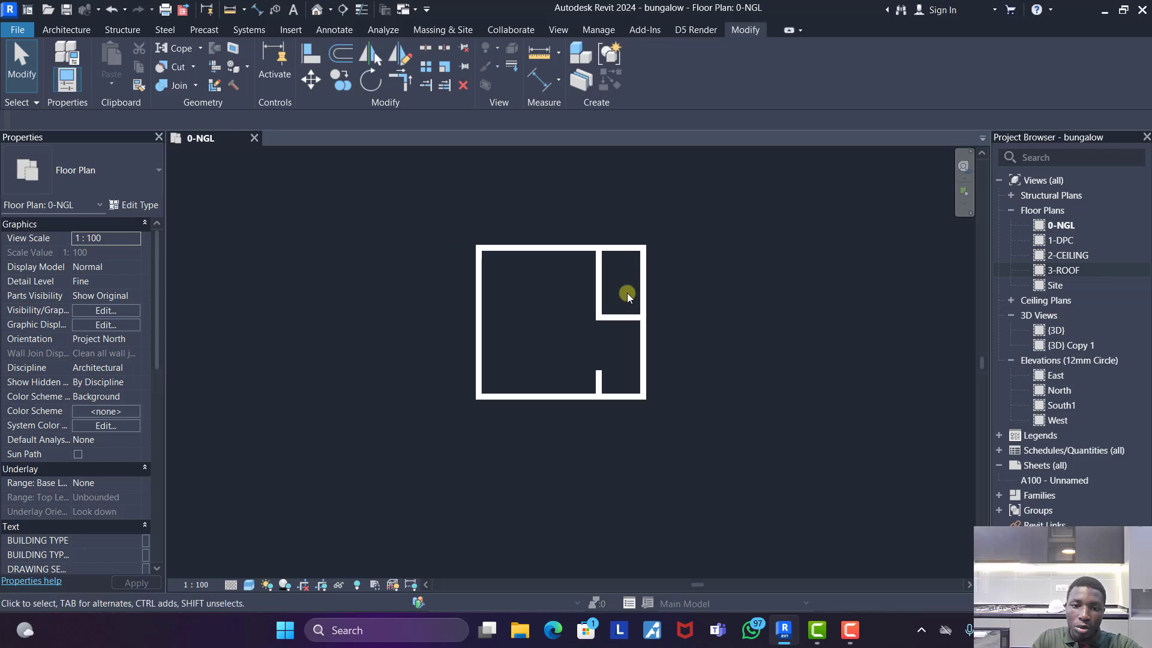
scroll(606, 323, "up", 1)
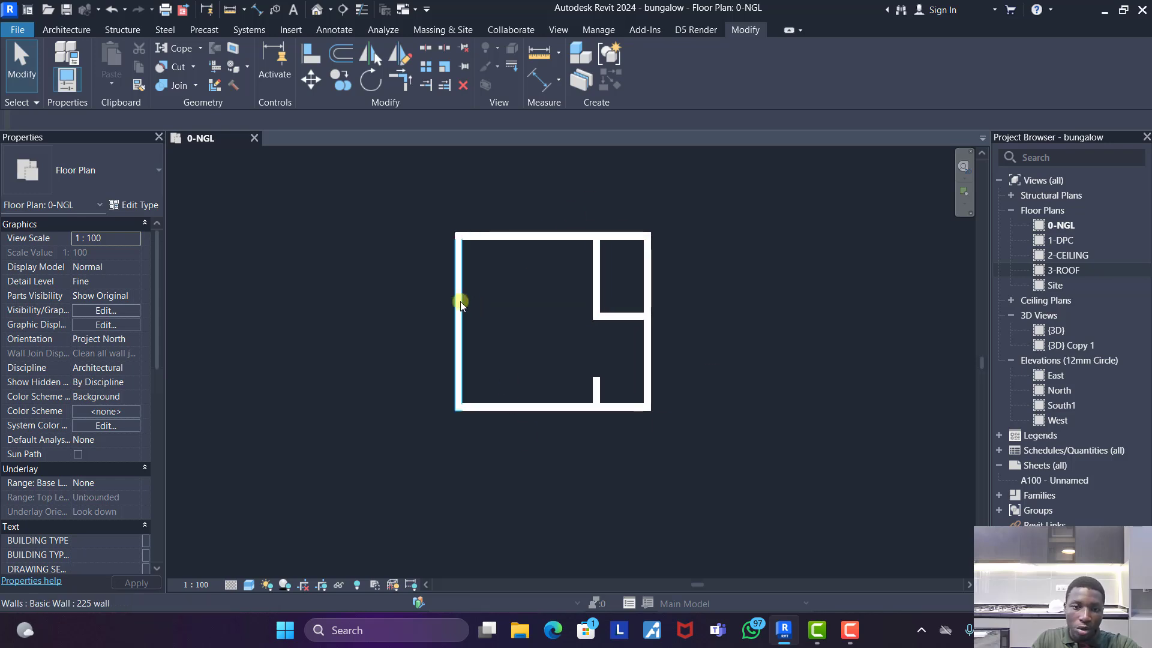
scroll(610, 265, "up", 2)
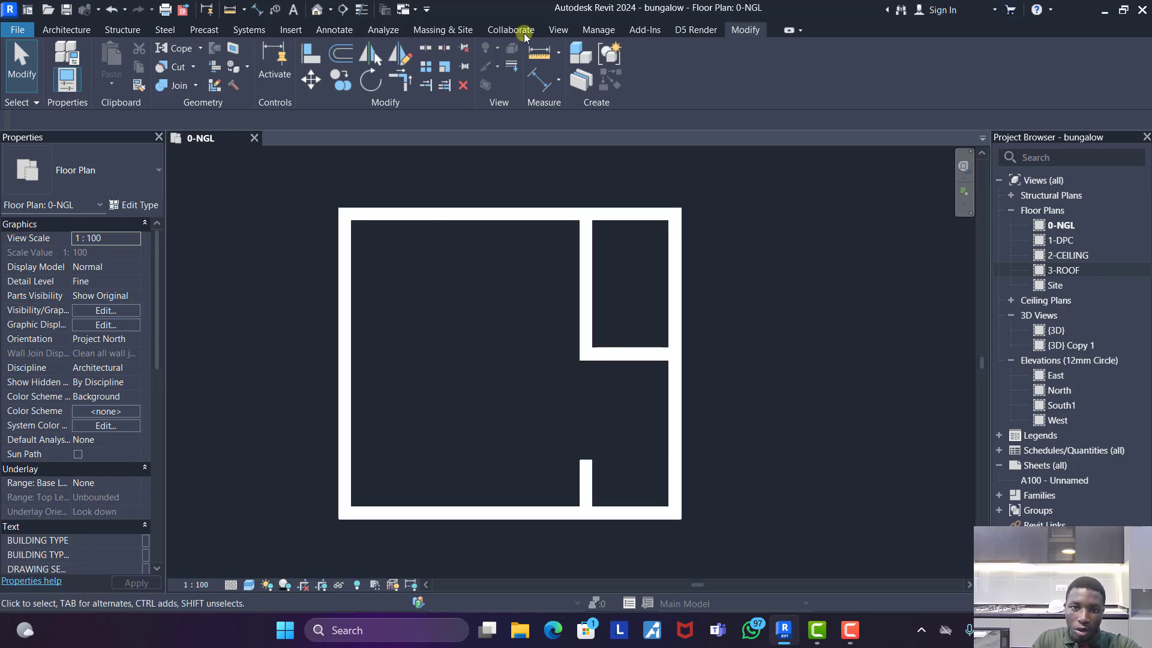
left_click(539, 80)
left_click(595, 304)
left_click(666, 288)
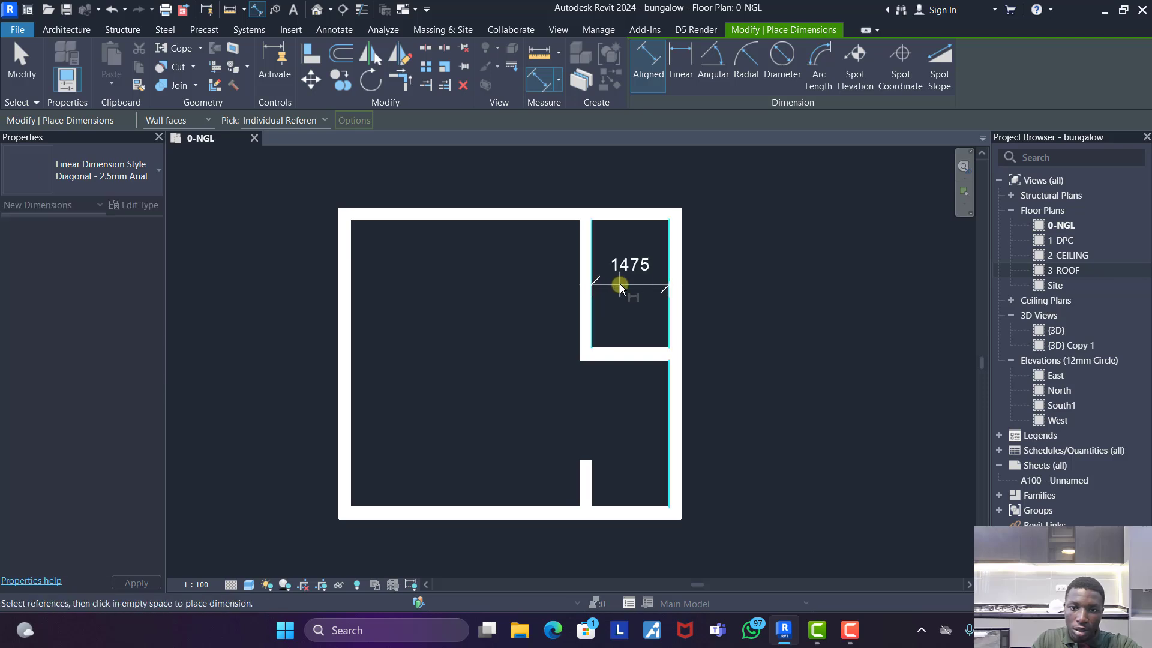
left_click(621, 283)
- Place an aligned dimension between the top wall and the horizontal partition inside the upper-right room
left_click(618, 226)
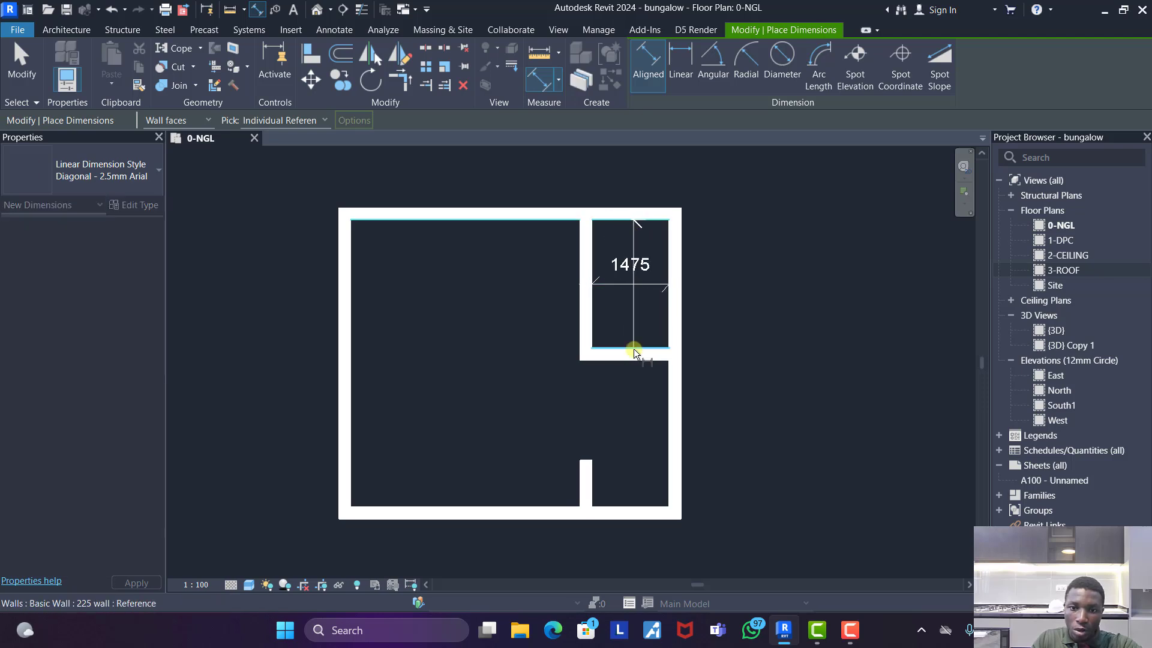
left_click(635, 353)
left_click(653, 319)
key("Escape")
key("Escape")
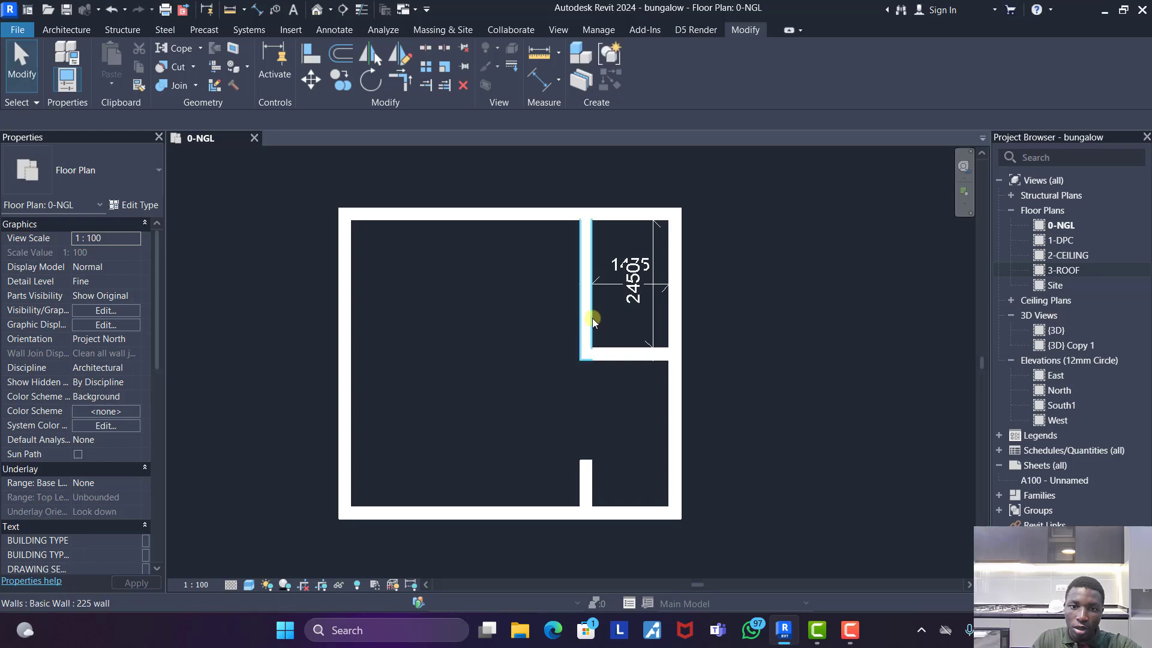
- Set the upper-right room's width to 1800 mm by moving its vertical partition
left_click(592, 318)
left_click(627, 265)
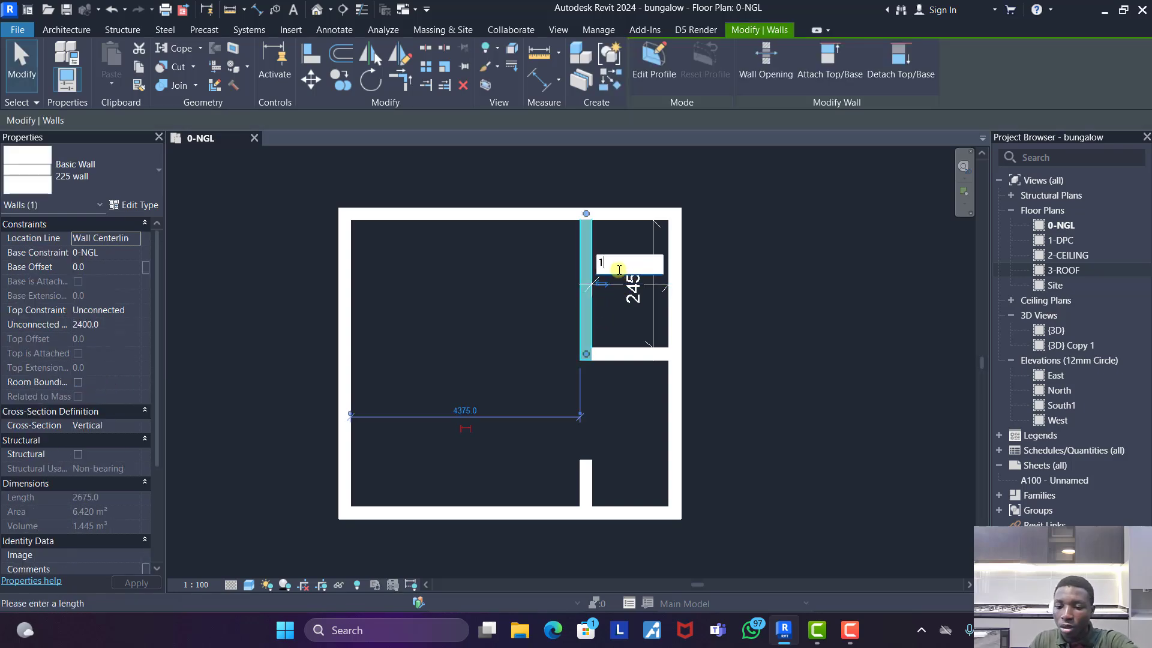
key("Return")
left_click(765, 319)
- Set the upper-right room's depth to 2700 mm by moving the horizontal partition
left_click(612, 357)
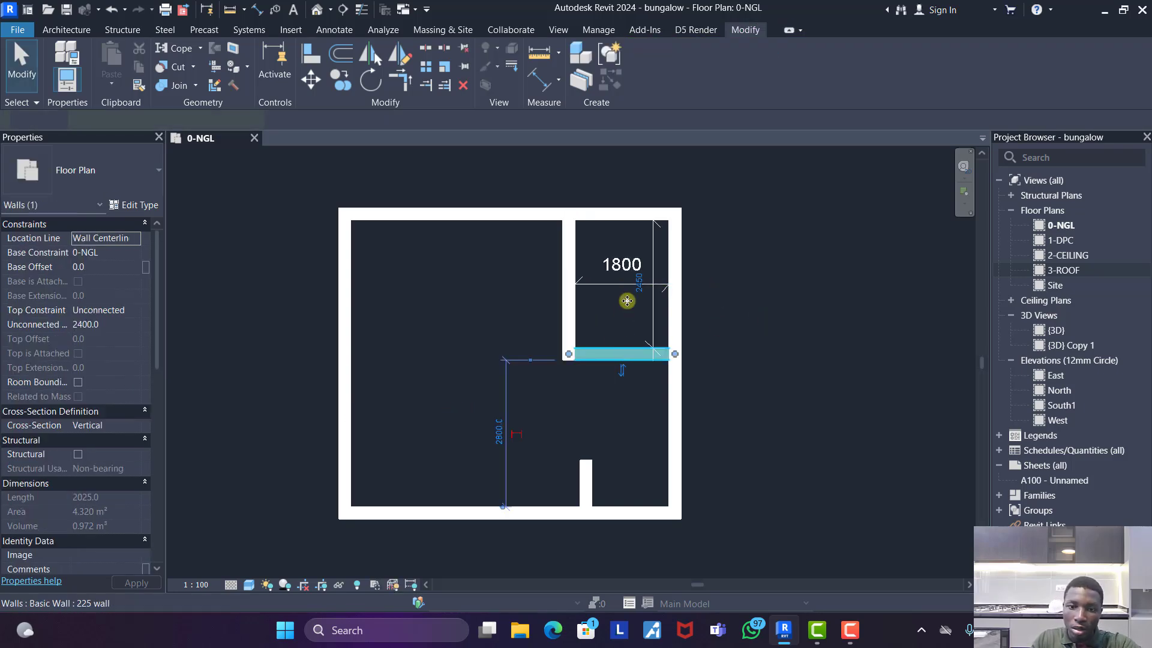
left_click(635, 286)
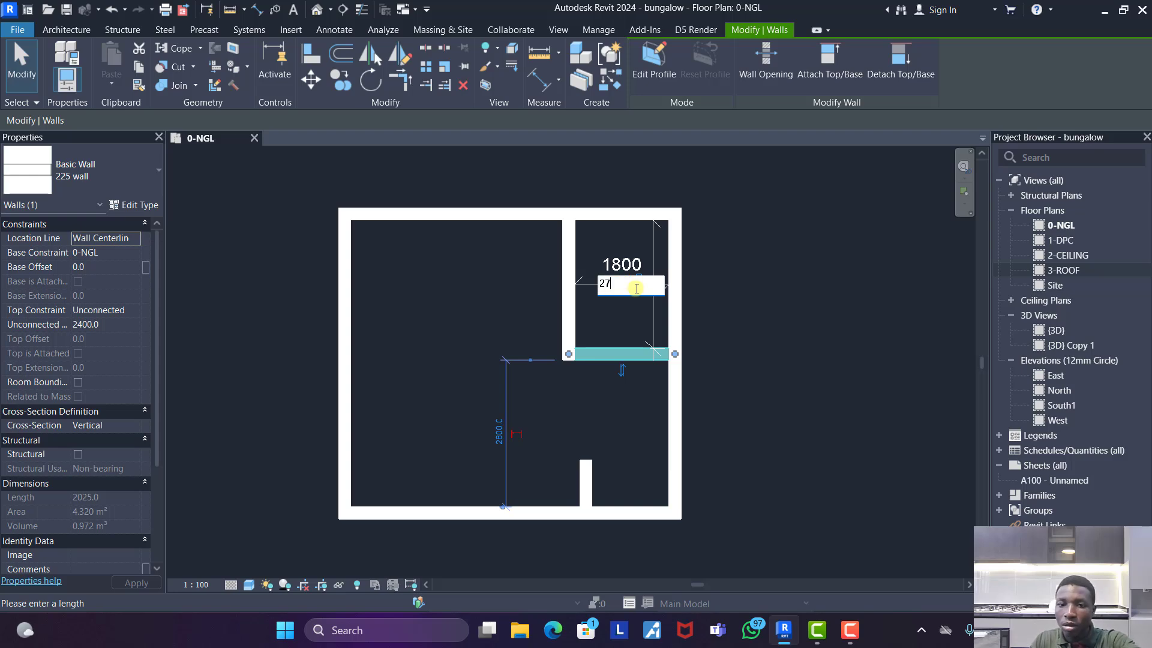
key("Return")
left_click(751, 286)
- Delete the two aligned dimensions inside the upper-right room
left_click(630, 300)
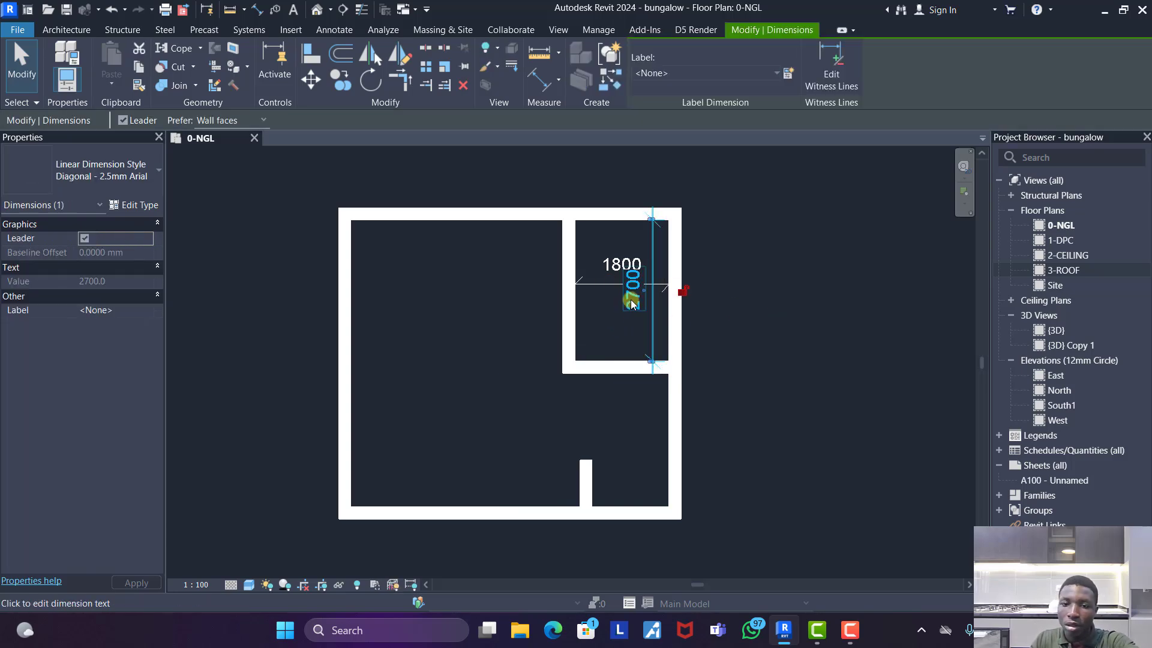
key("Delete")
left_click(625, 279)
key("Delete")
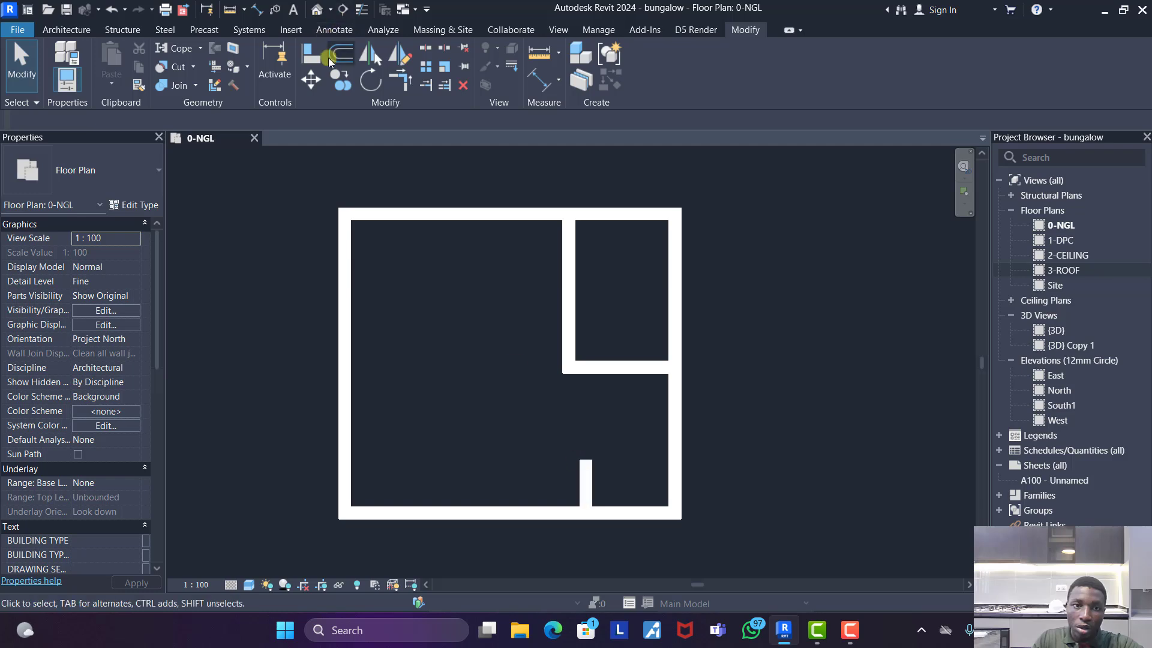
- Align the left face of the stub wall at the bottom with the left face of the upper vertical partition
key("a")
key("l")
left_click(560, 300)
left_click(586, 473)
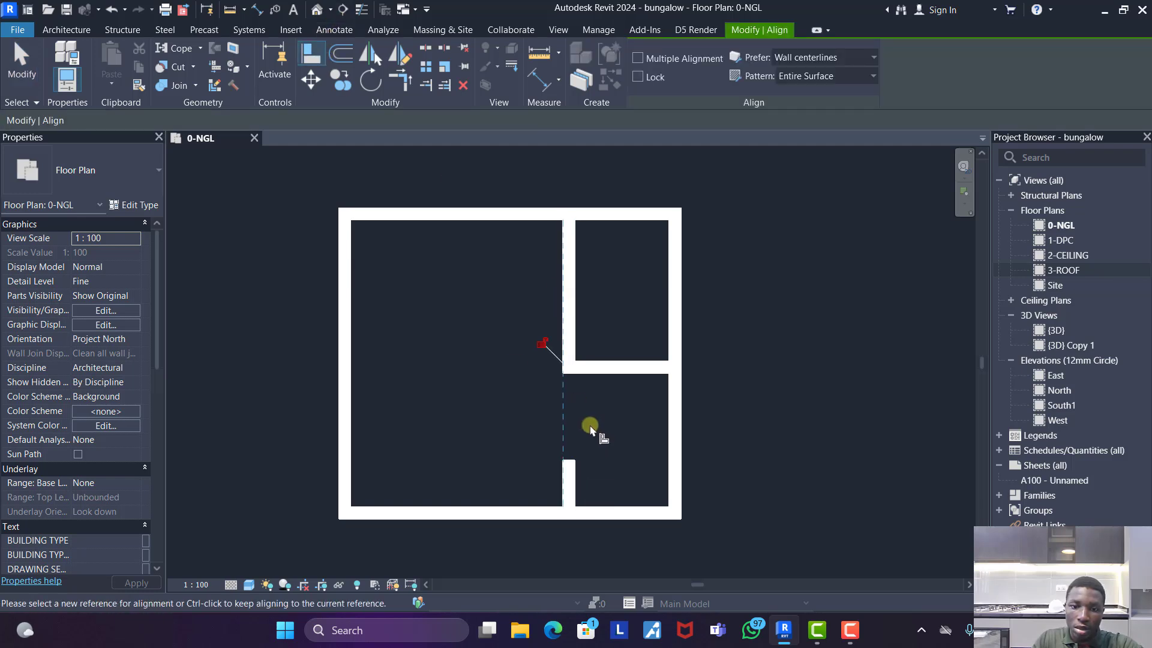
left_click(292, 55)
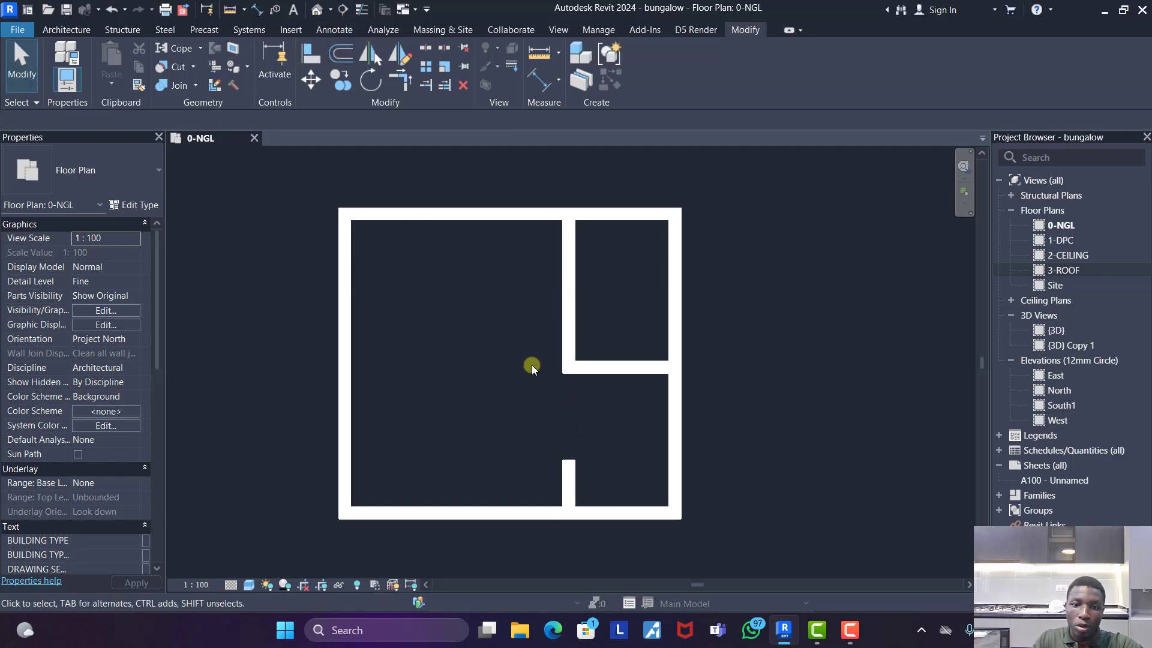
- Set the bottom stub wall's projection from the bottom wall to 600 mm using an aligned dimension that is removed again
key("d")
key("i")
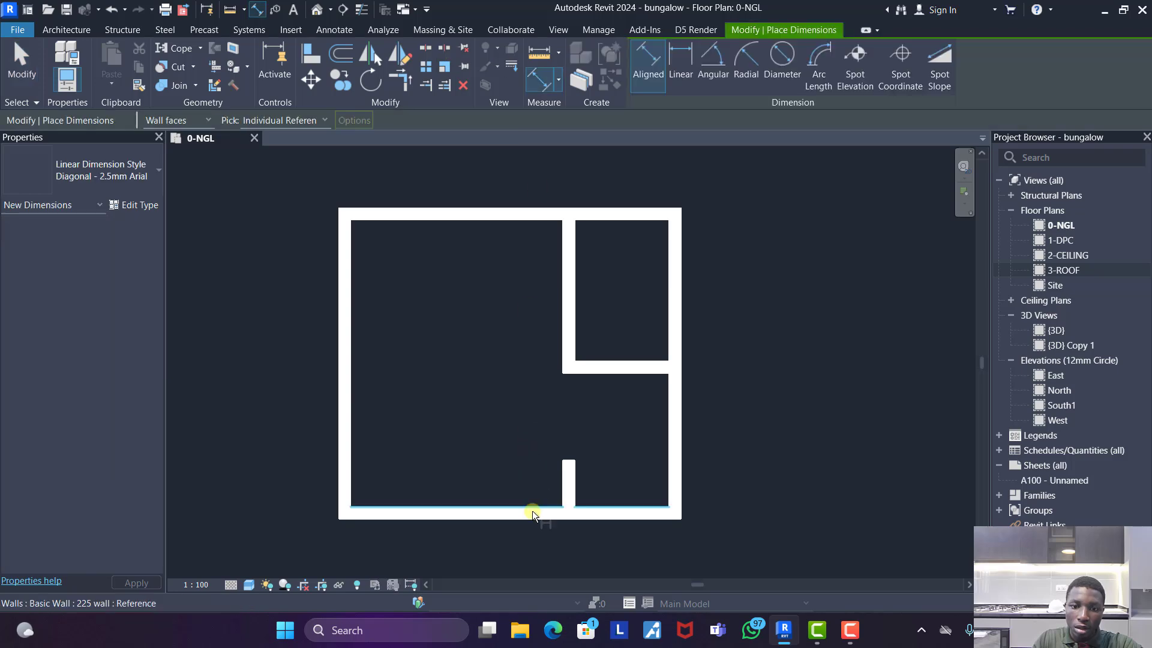
key("Escape")
left_click(567, 480)
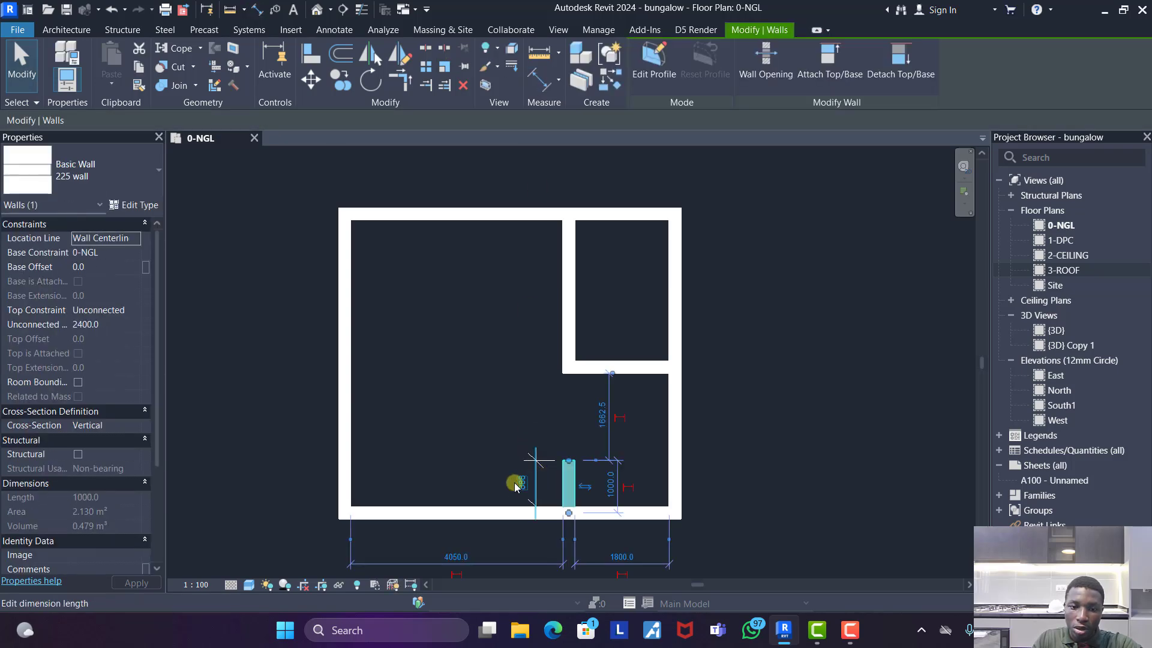
left_click(517, 482)
left_click(506, 401)
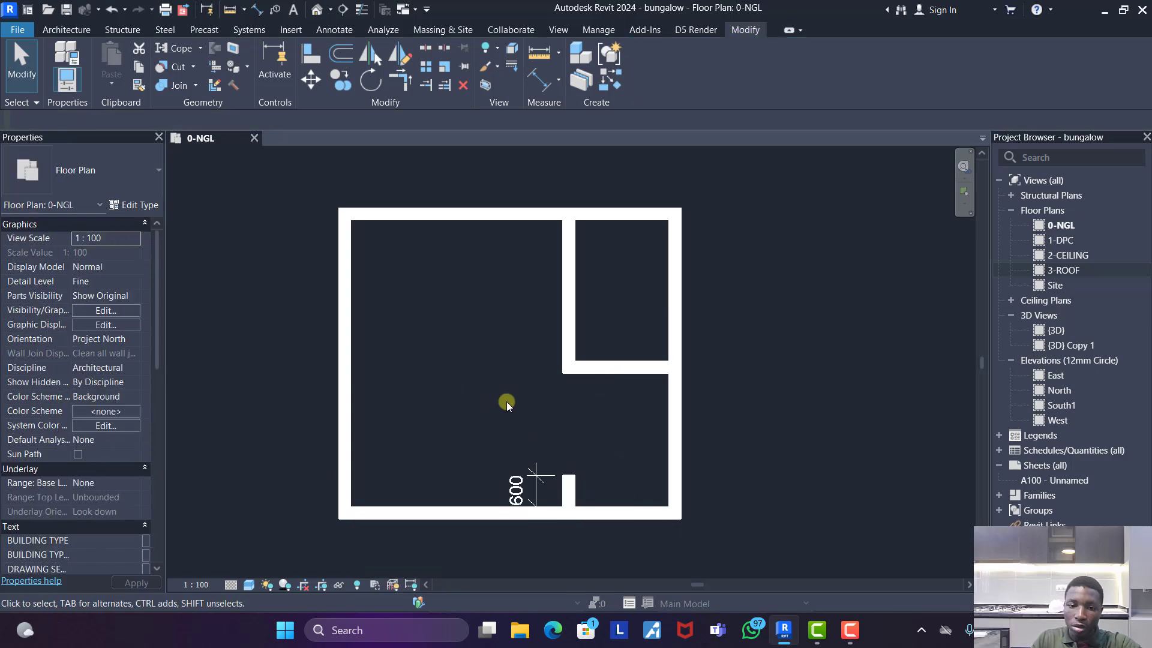
left_click(526, 483)
key("Delete")
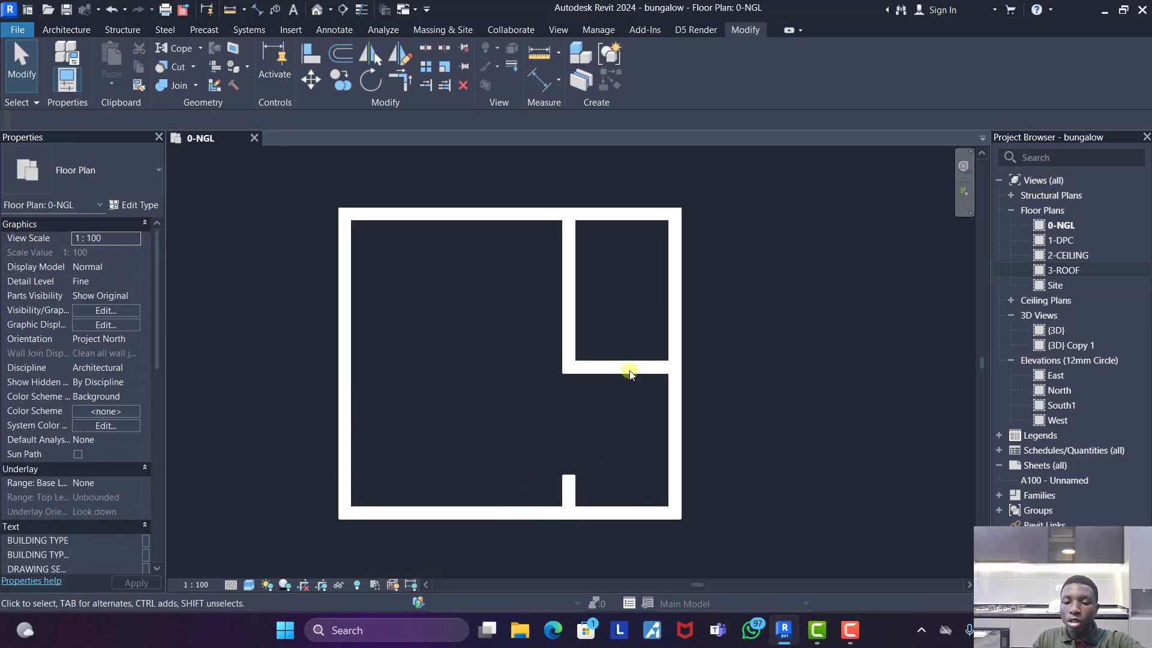
- Place a 750MM DOOR in the bottom wall, 100 mm from the left wall, hinged on the left and opening inwards
scroll(754, 387, "down", 3)
scroll(712, 372, "up", 3)
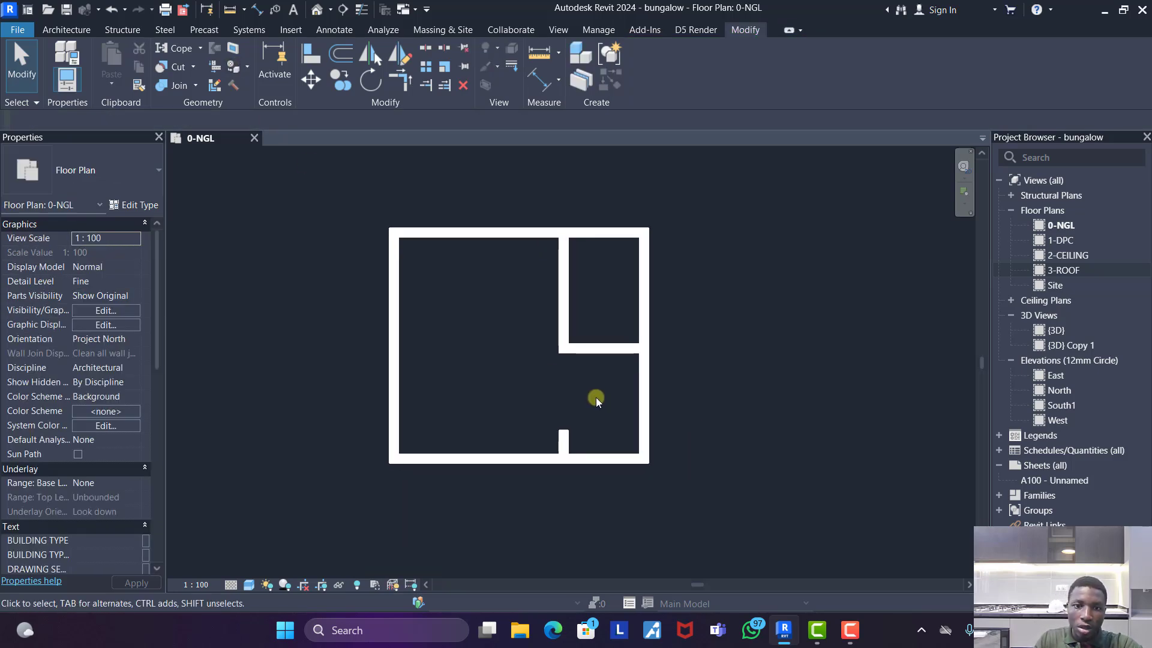
scroll(596, 397, "up", 1)
scroll(575, 326, "down", 2)
left_click(73, 31)
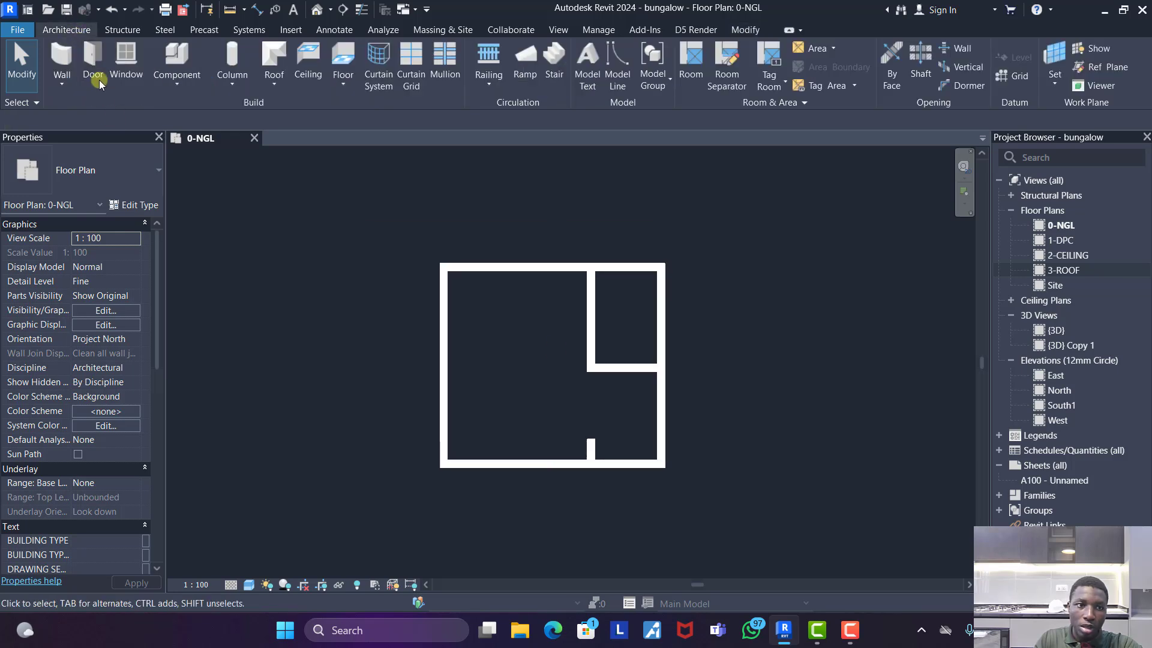
left_click(99, 81)
scroll(456, 477, "up", 2)
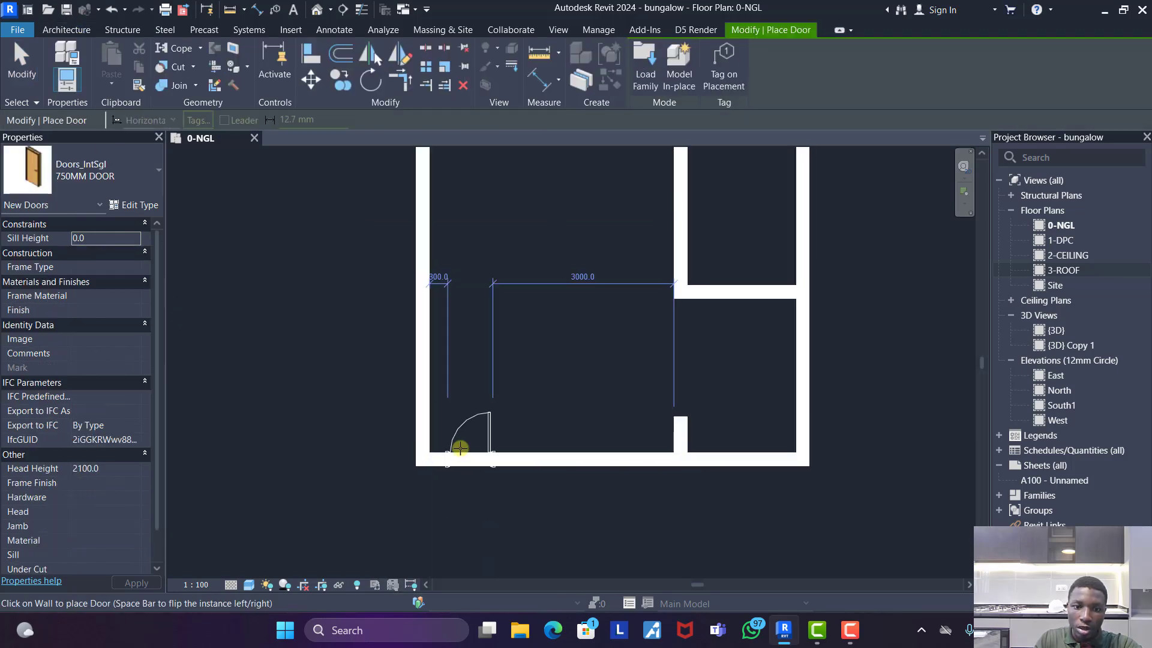
key("space")
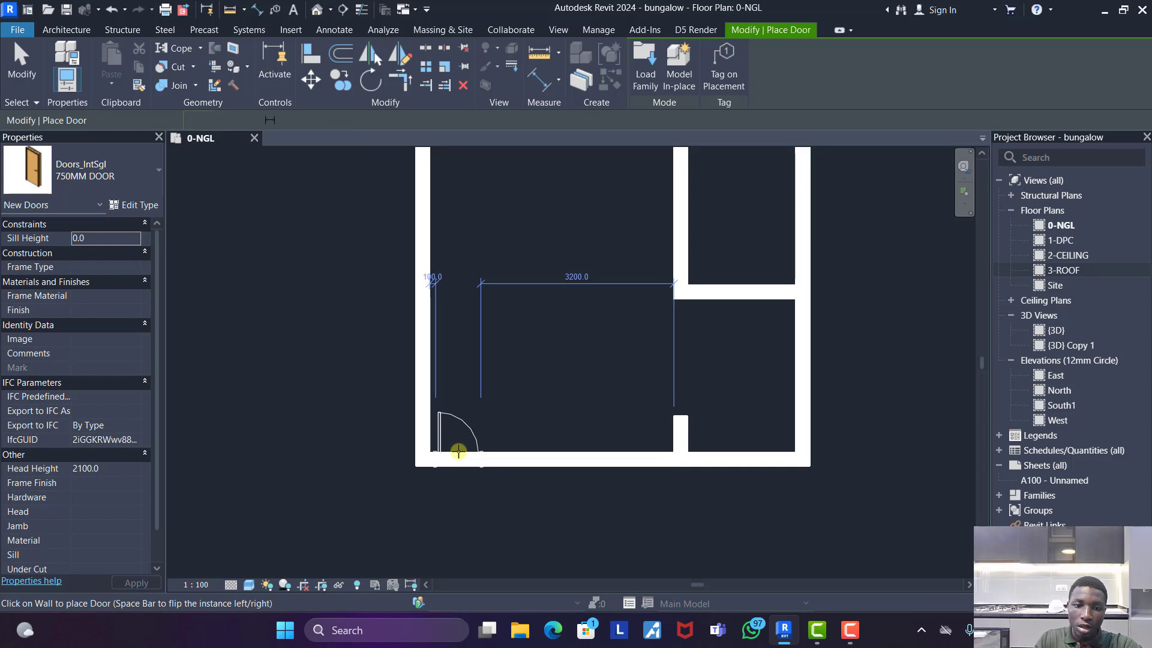
left_click(458, 452)
- Place a 750MM DOOR in the vertical partition, 100 mm above the horizontal partition, opening into the upper-right room
scroll(671, 420, "down", 2)
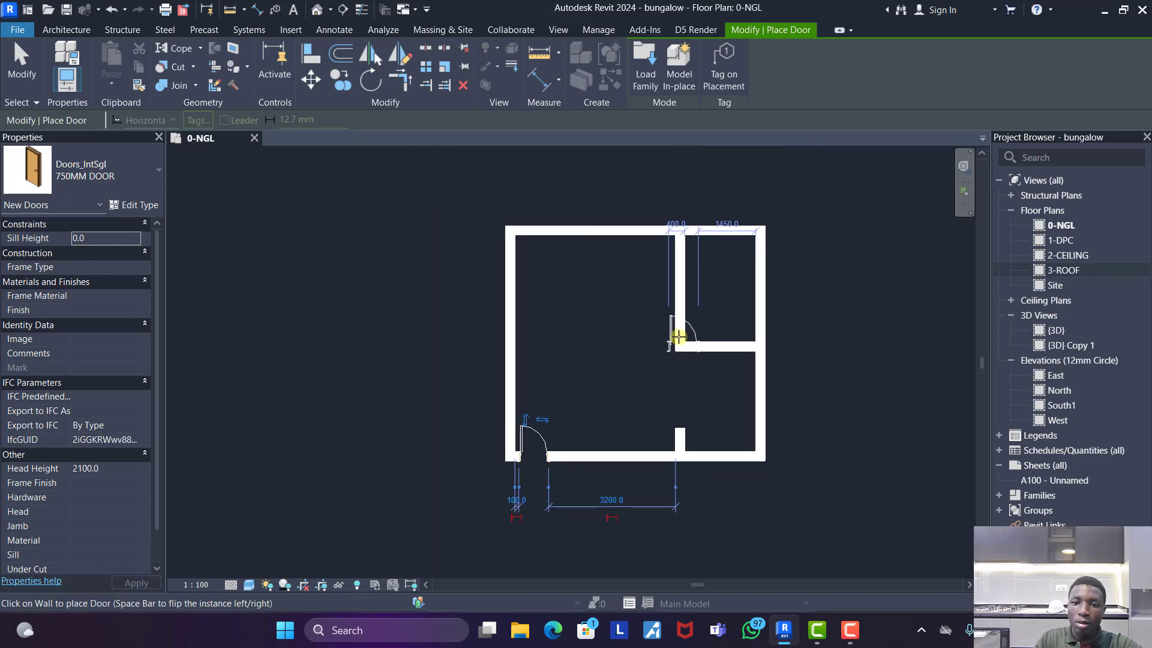
scroll(681, 323, "up", 1)
key("space")
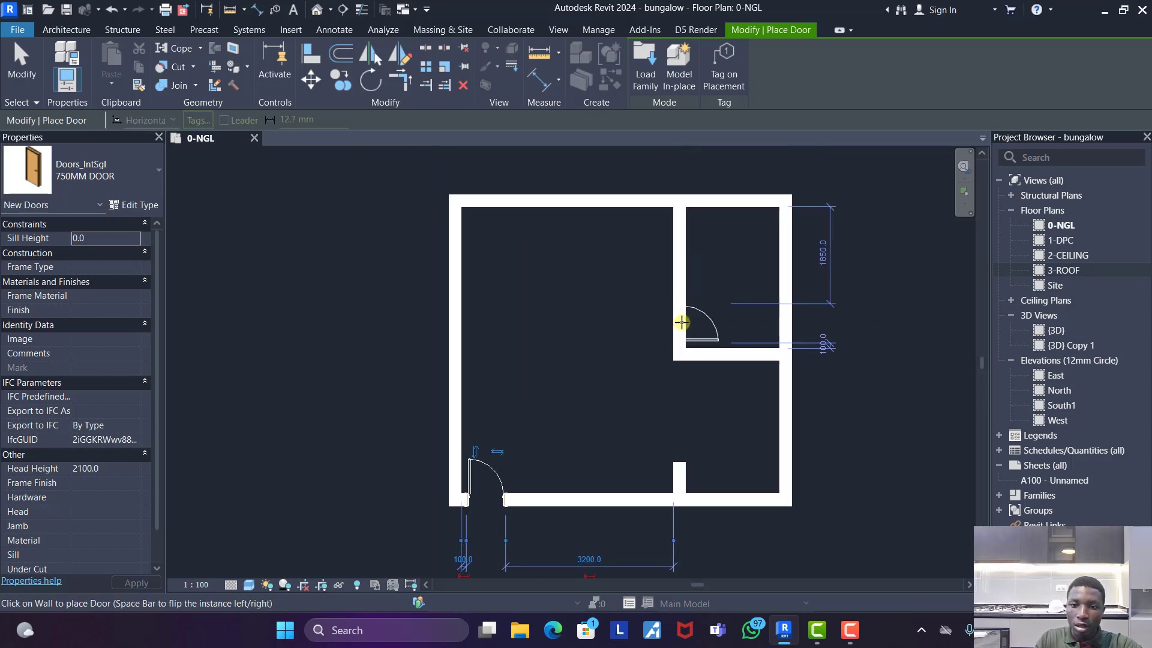
left_click(682, 322)
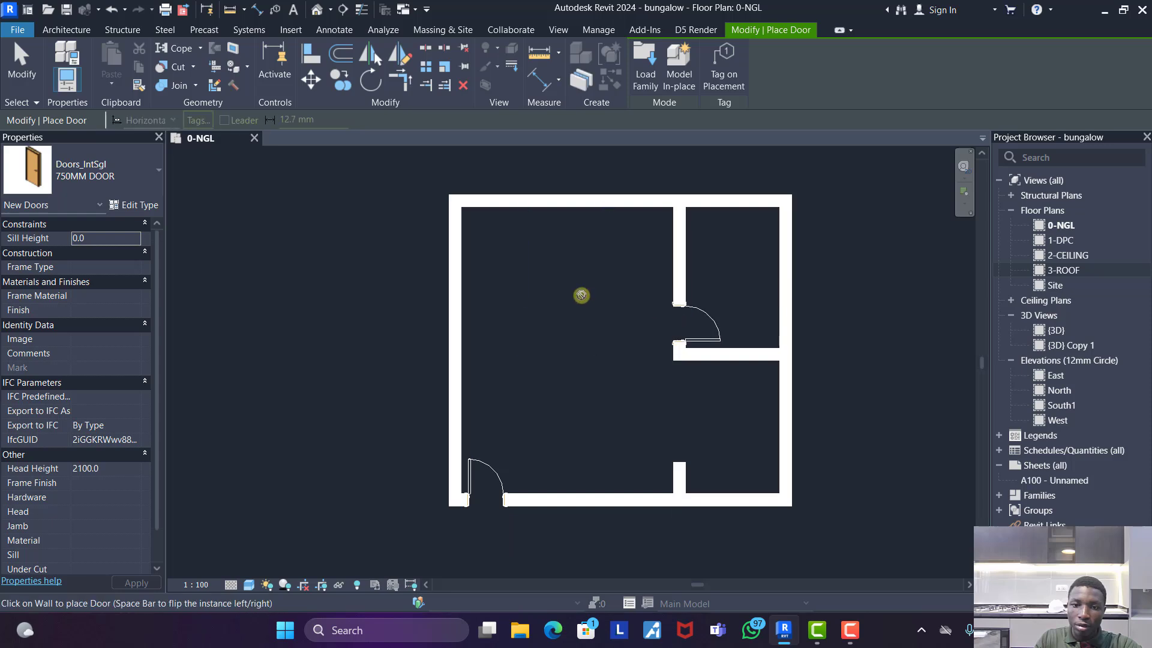
scroll(583, 297, "down", 1)
key("Escape")
key("Escape")
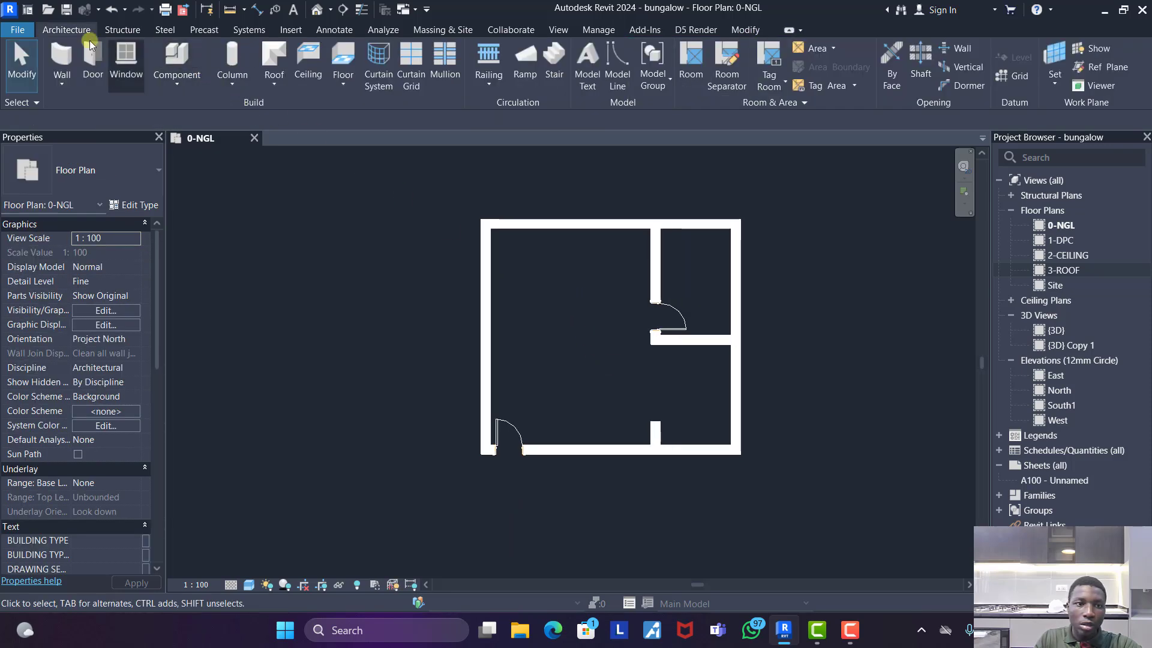
- Place 600MM LONG PLAIN WINDOWs: two in the large room's top wall, two in the left wall and one in the lower right wall
left_click(131, 60)
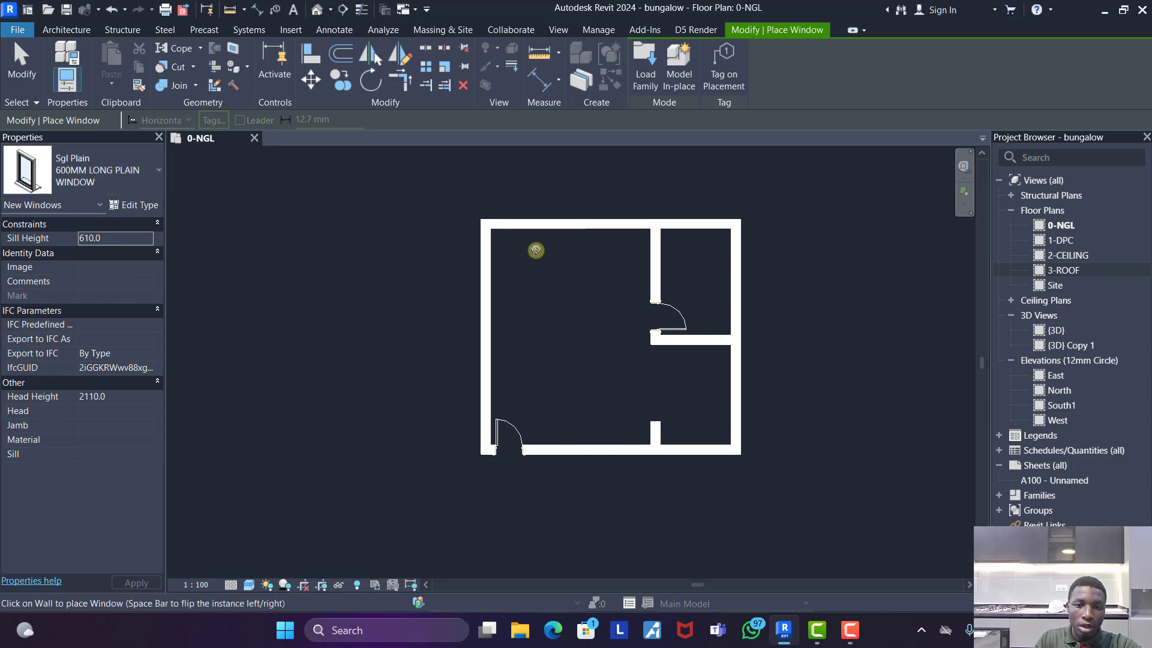
left_click(523, 223)
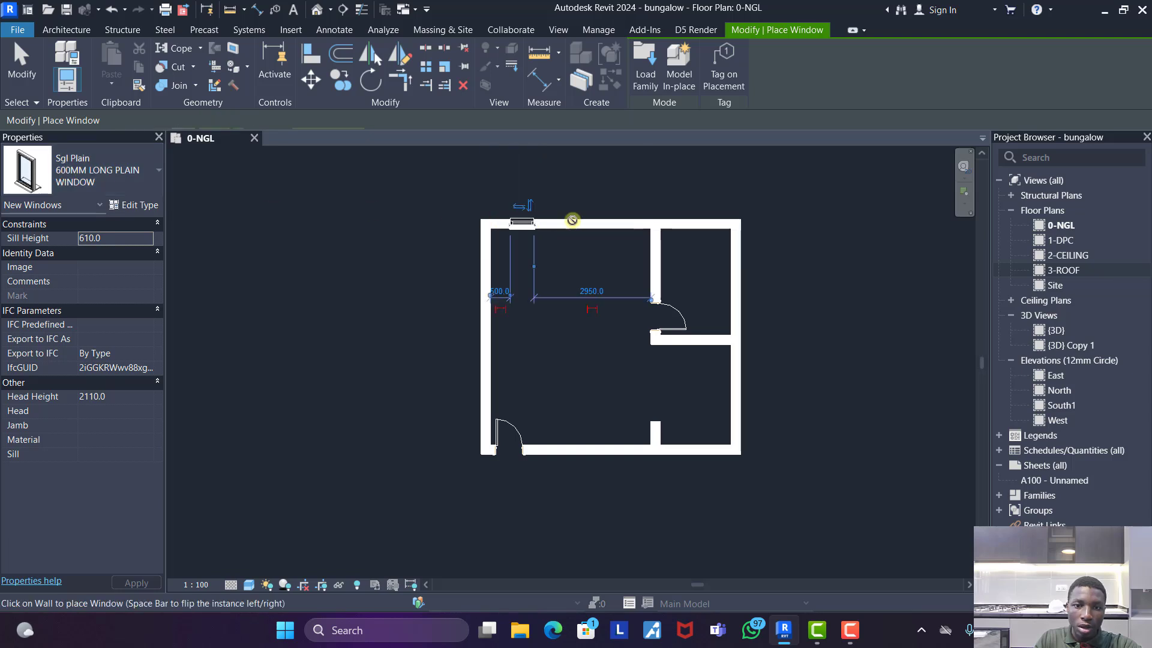
left_click(616, 225)
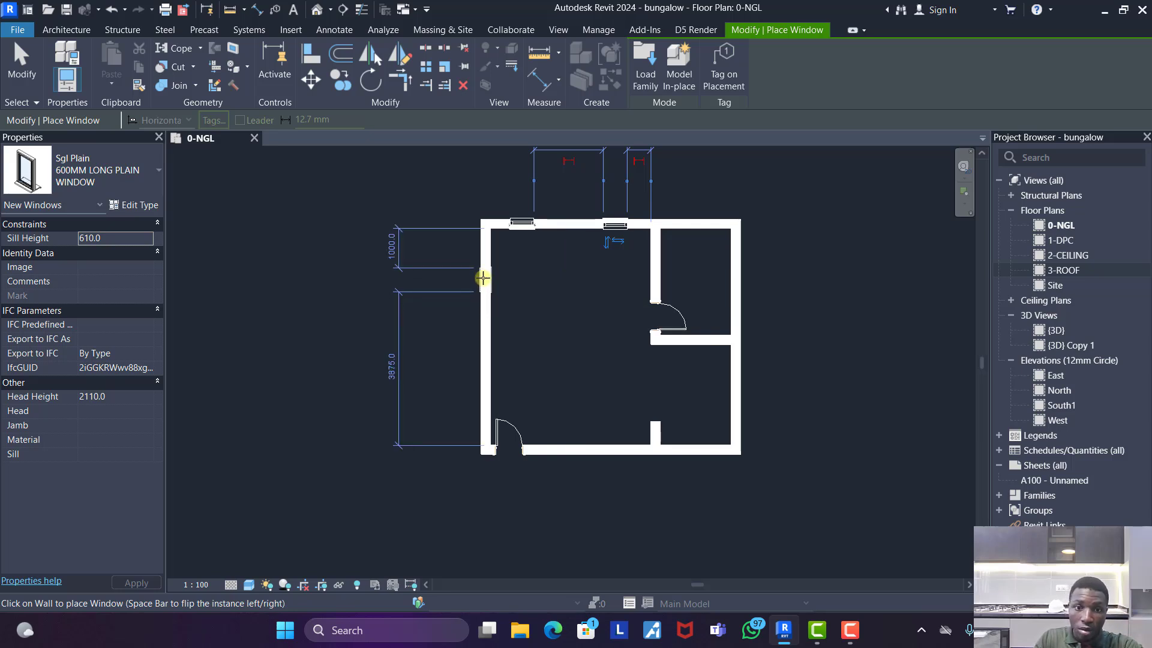
left_click(482, 379)
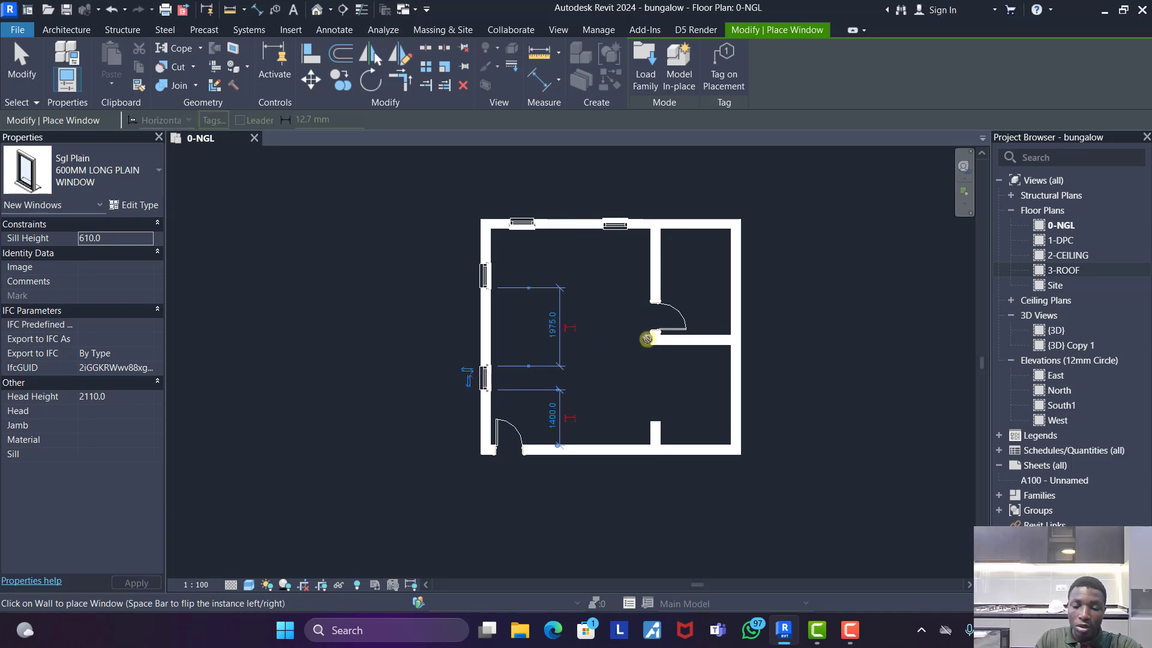
left_click(730, 382)
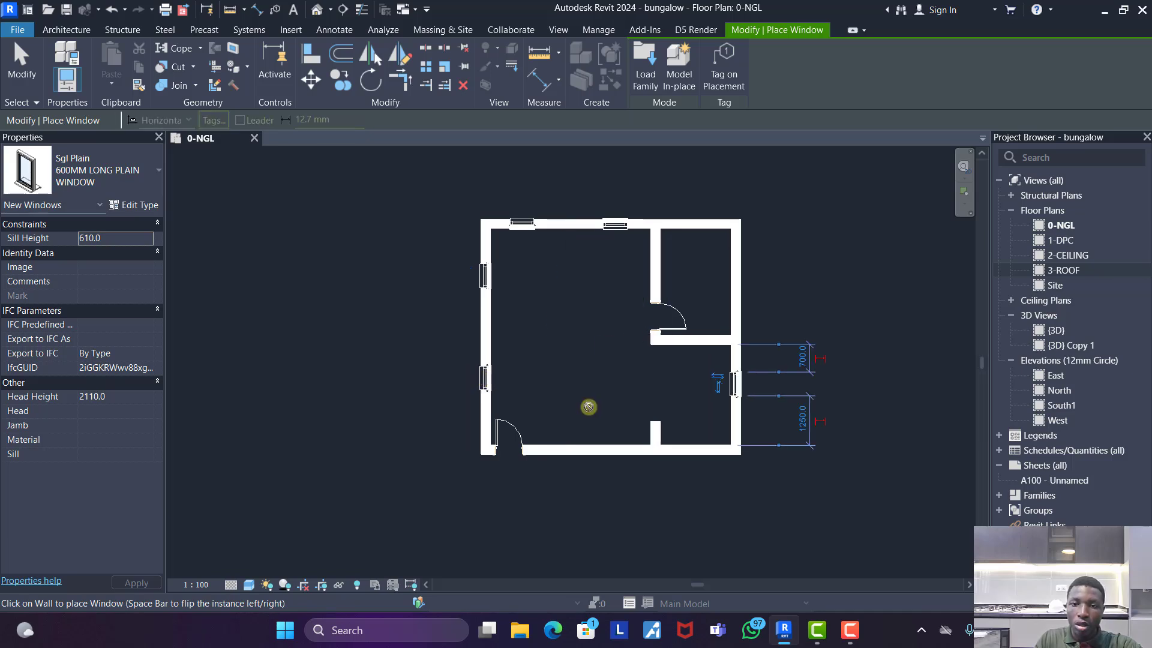
- Place a Dbl Plain 600MM CASEMENT WINDOW in the top wall, centred on the upper-right room
left_click(36, 170)
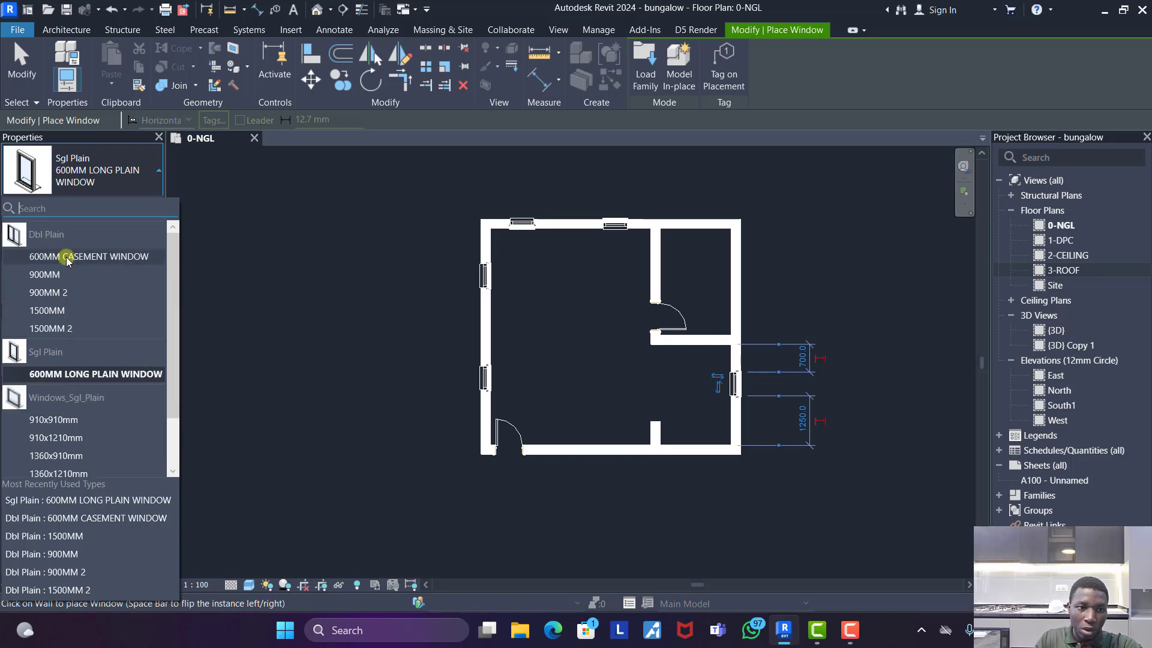
left_click(67, 256)
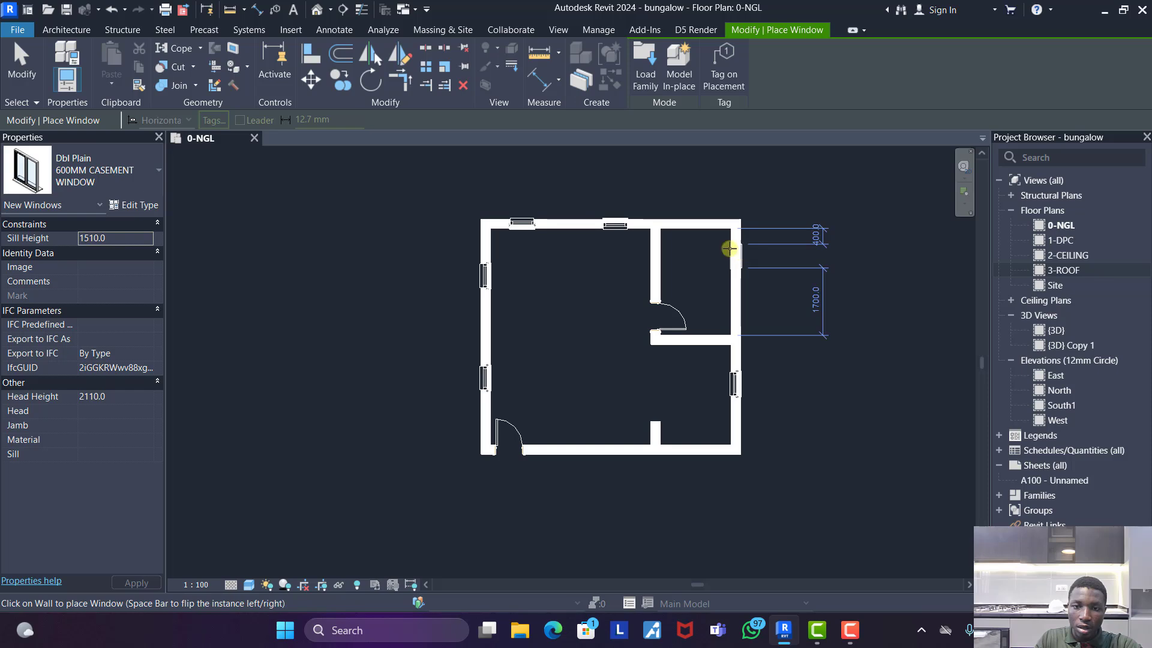
left_click(698, 224)
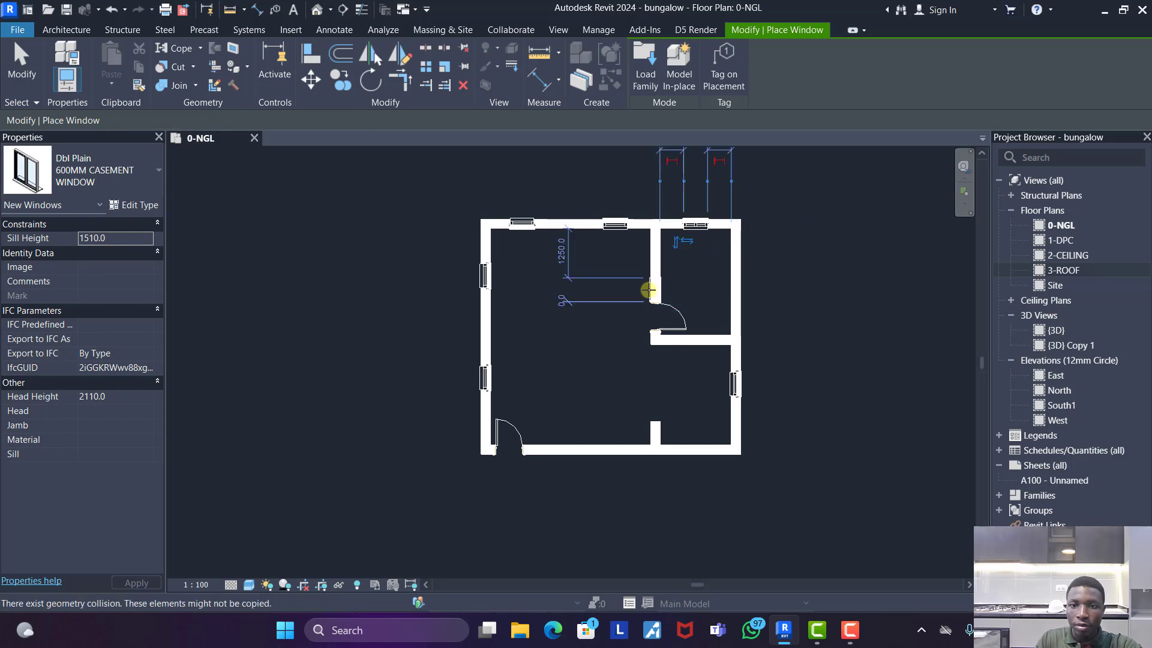
key("Escape")
key("Escape")
scroll(710, 309, "up", 2)
scroll(565, 314, "down", 2)
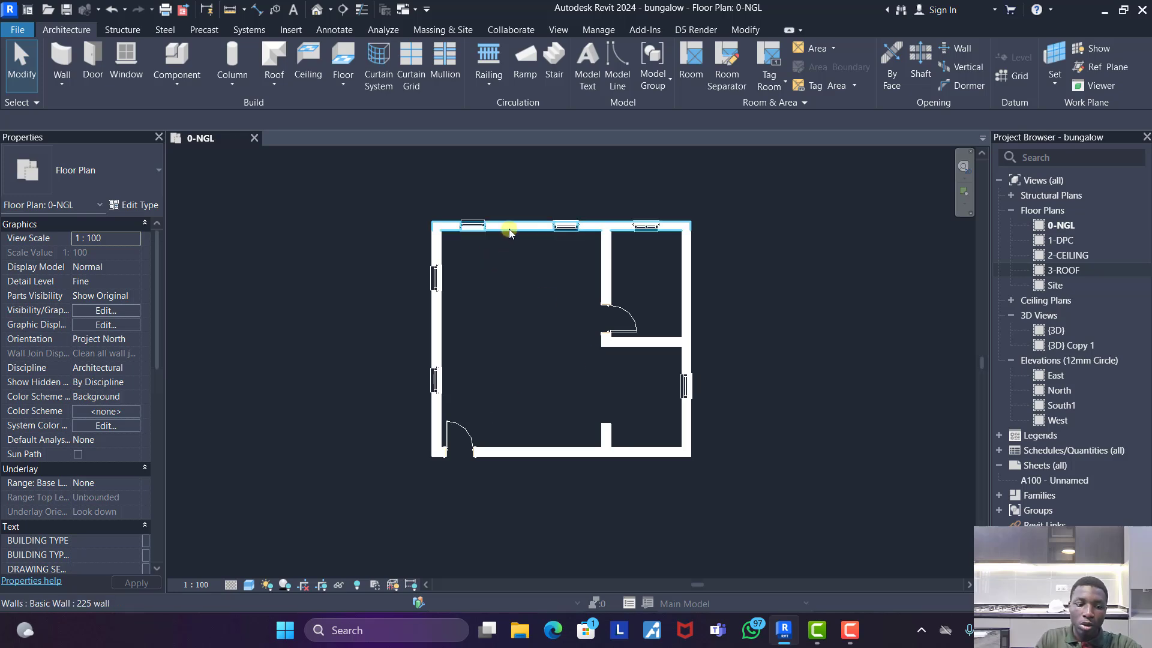
- Set the top constraint of the connected outer walls and the two upper partitions to Up to level: 2-CEILING
key("Tab")
left_click(509, 229)
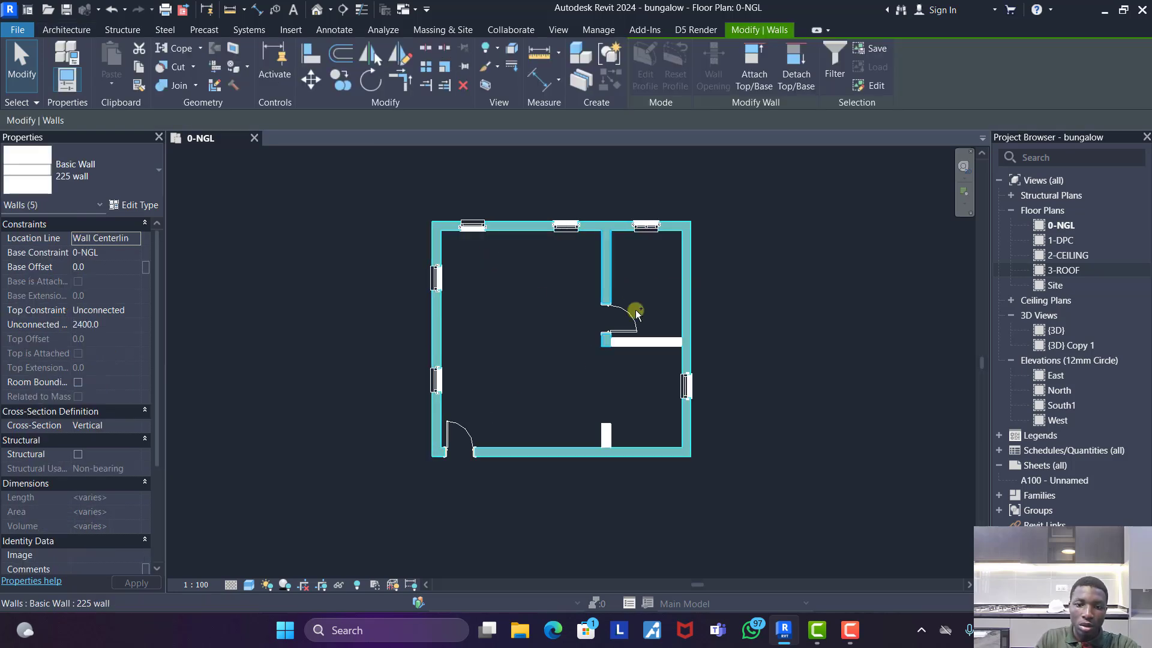
left_click(660, 349, "ctrl")
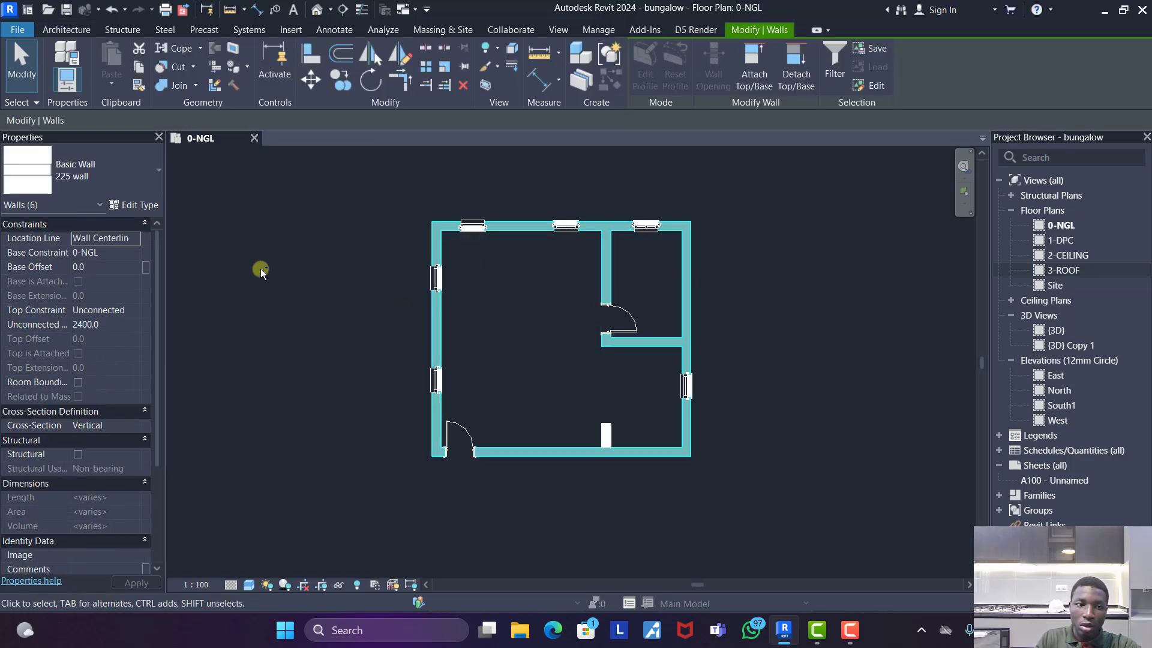
left_click(132, 309)
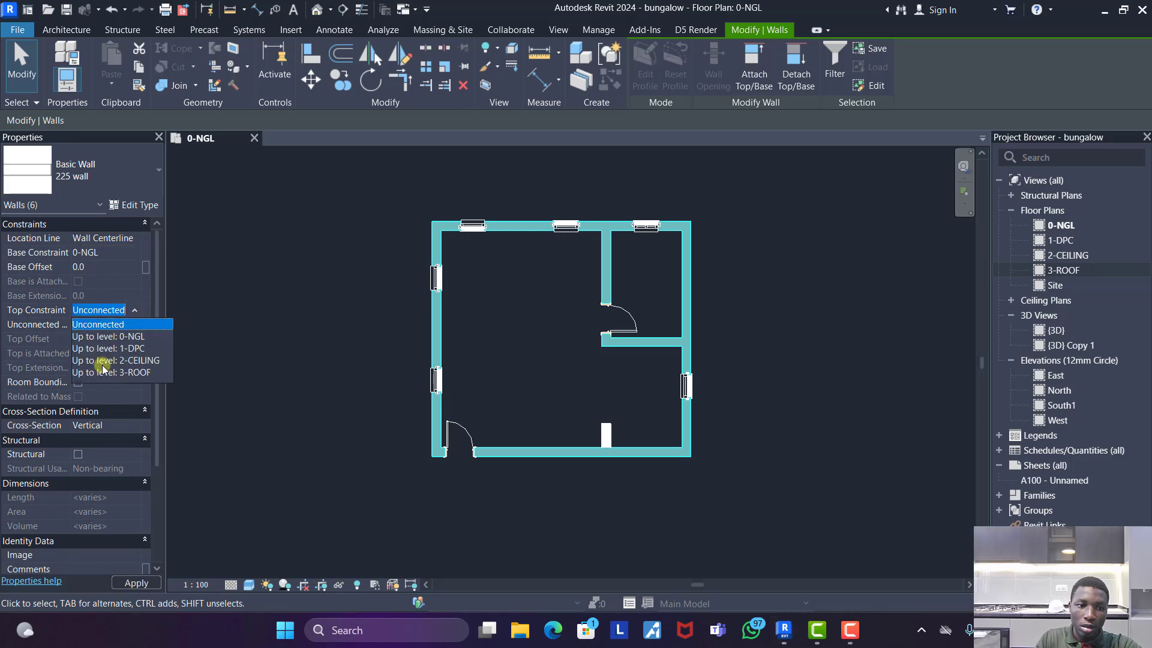
left_click(138, 360)
left_click(351, 319)
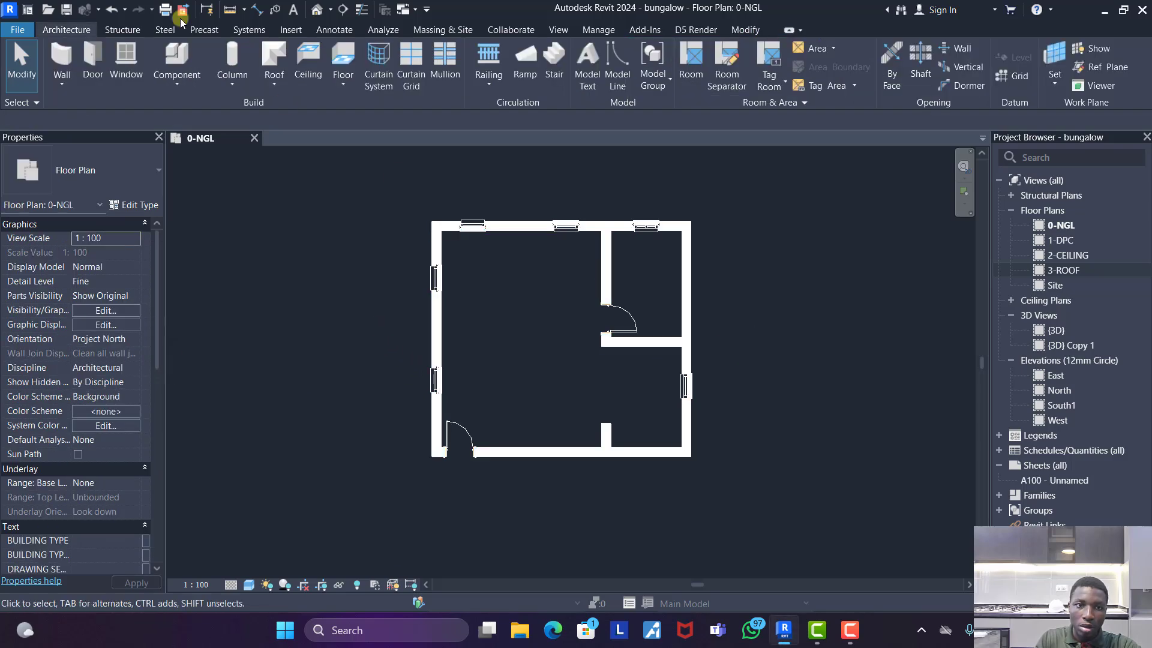
- Filter the whole plan down to its walls and set their top constraint to Up to level: 3-ROOF
left_click_drag(303, 174, 807, 527)
left_click(637, 63)
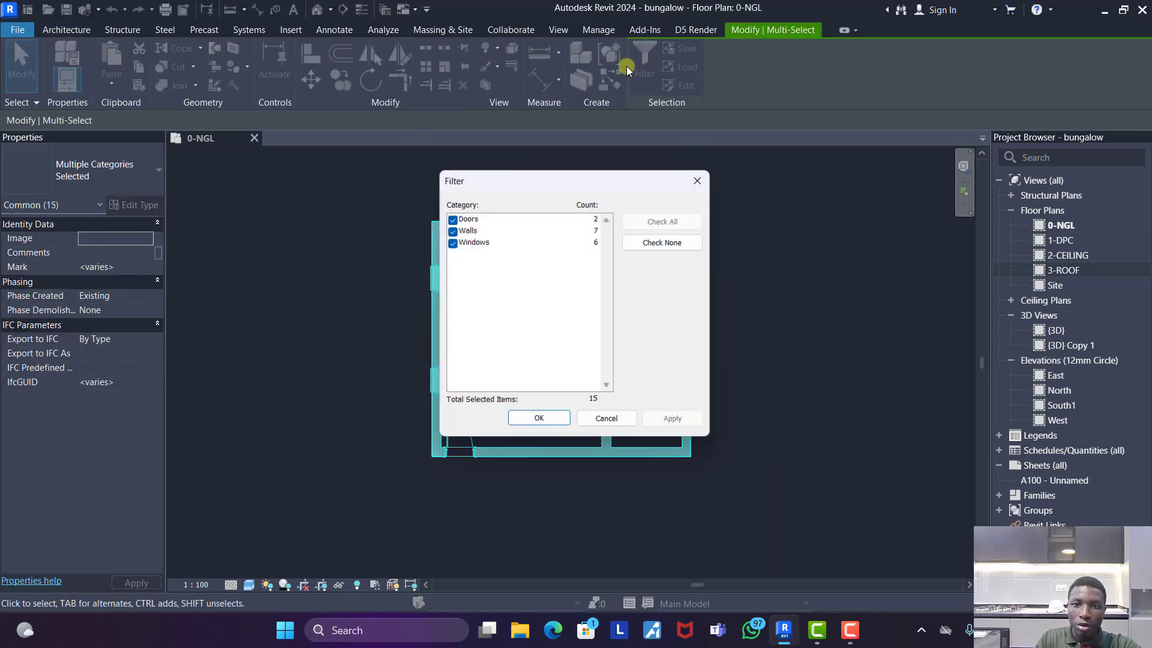
left_click(450, 228)
left_click(451, 218)
left_click(450, 241)
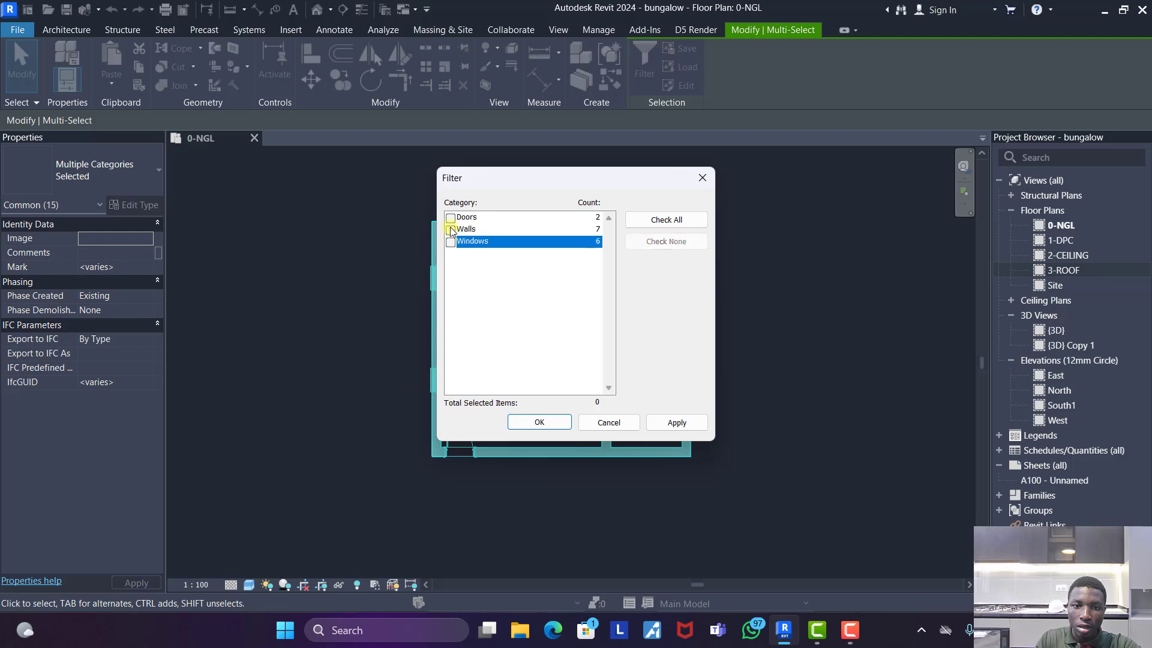
left_click(450, 229)
left_click(538, 422)
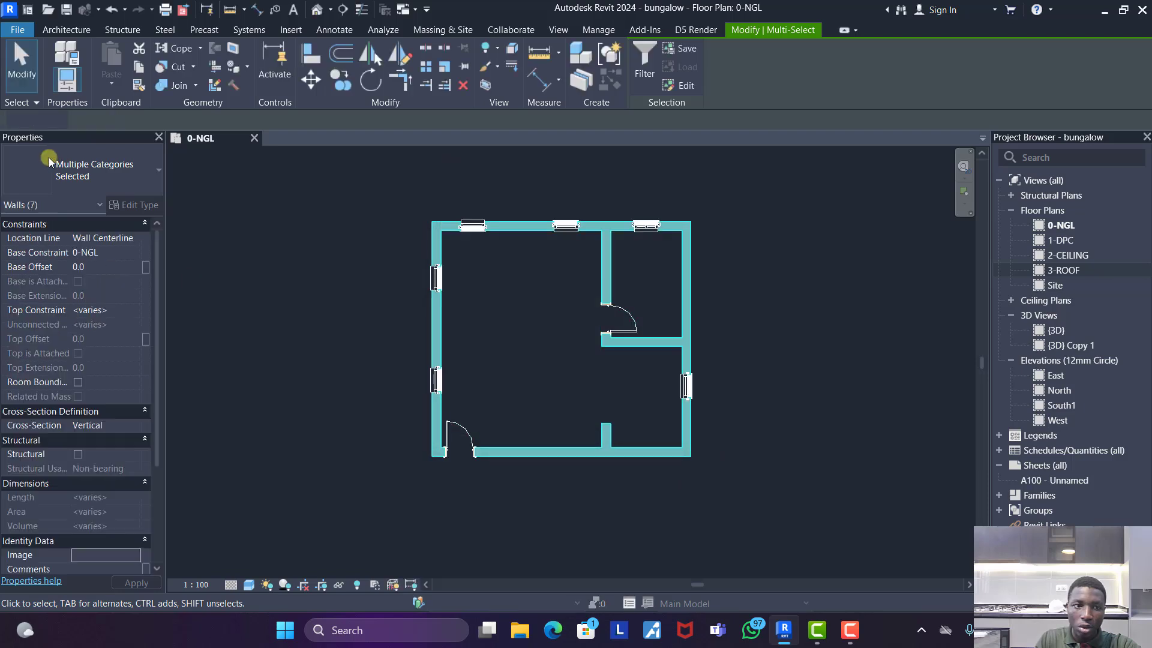
left_click(132, 310)
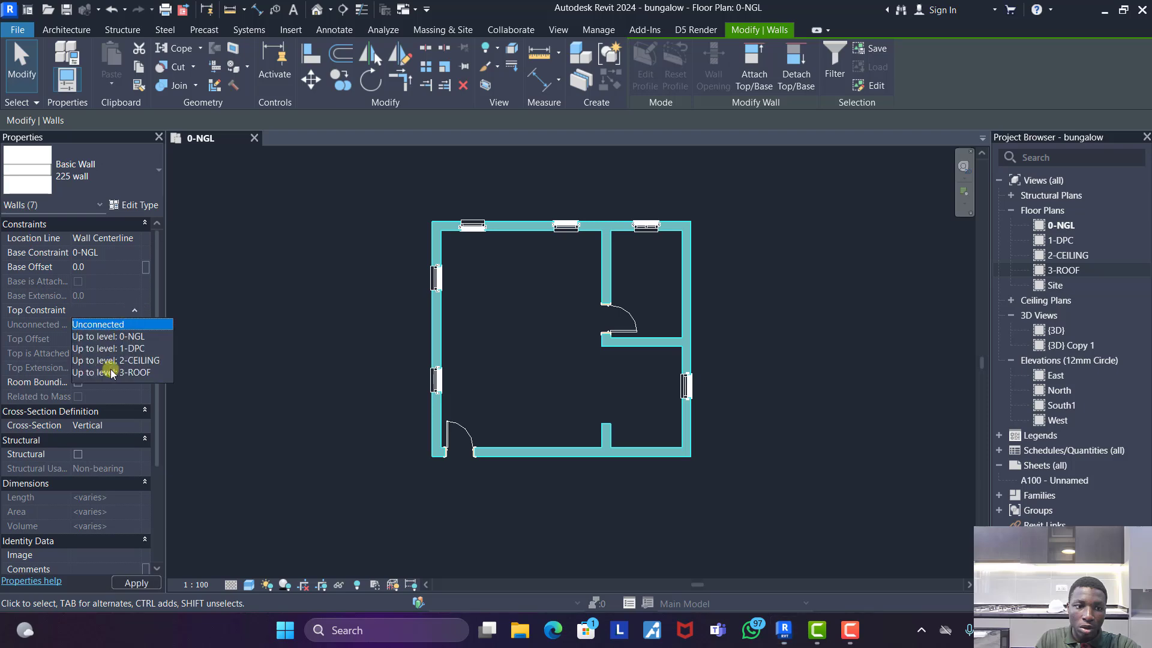
left_click(111, 372)
left_click(332, 254)
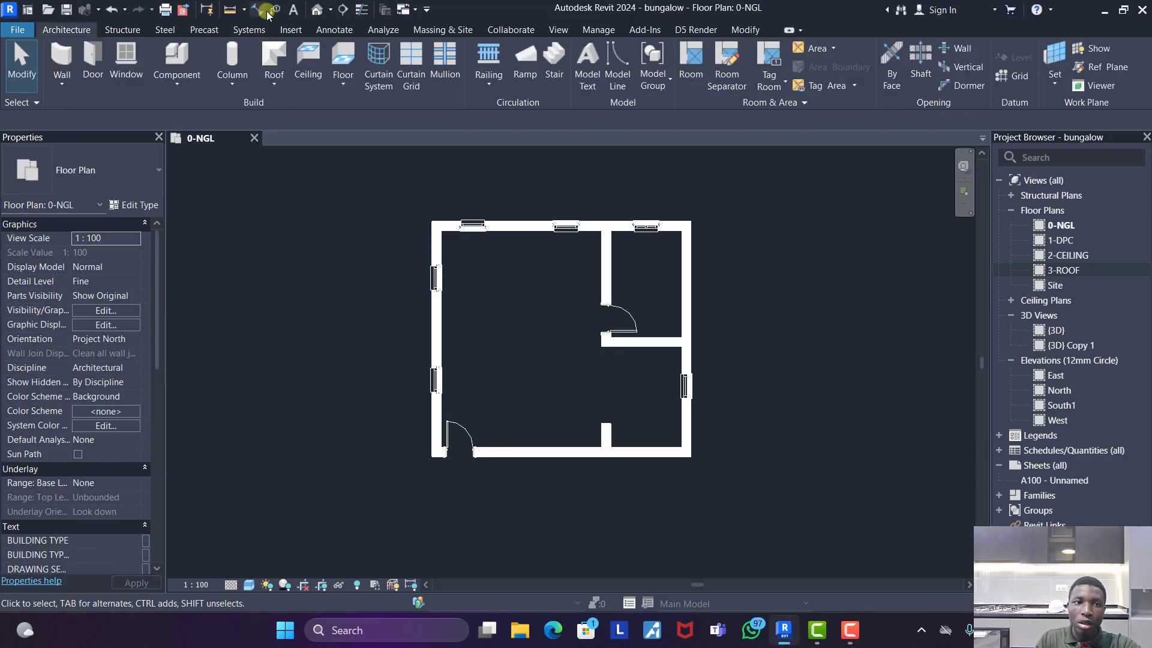
- Open the default 3D view and set its visual style to Shaded with Edges
left_click(313, 10)
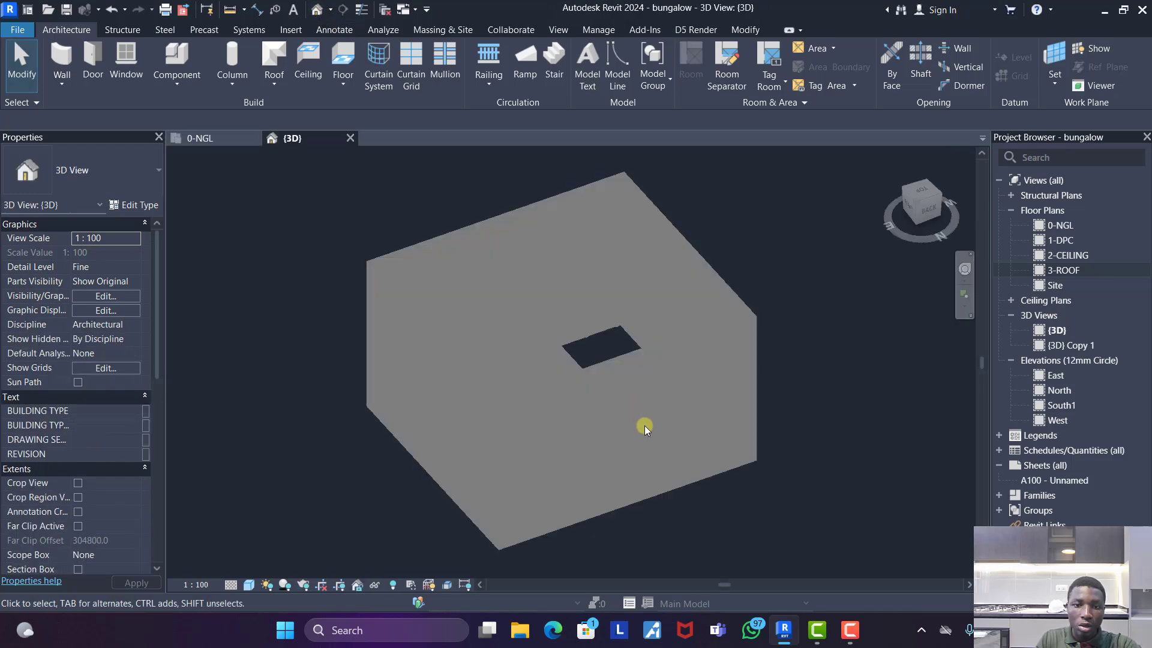
middle_click_drag(643, 424, 683, 430, "shift")
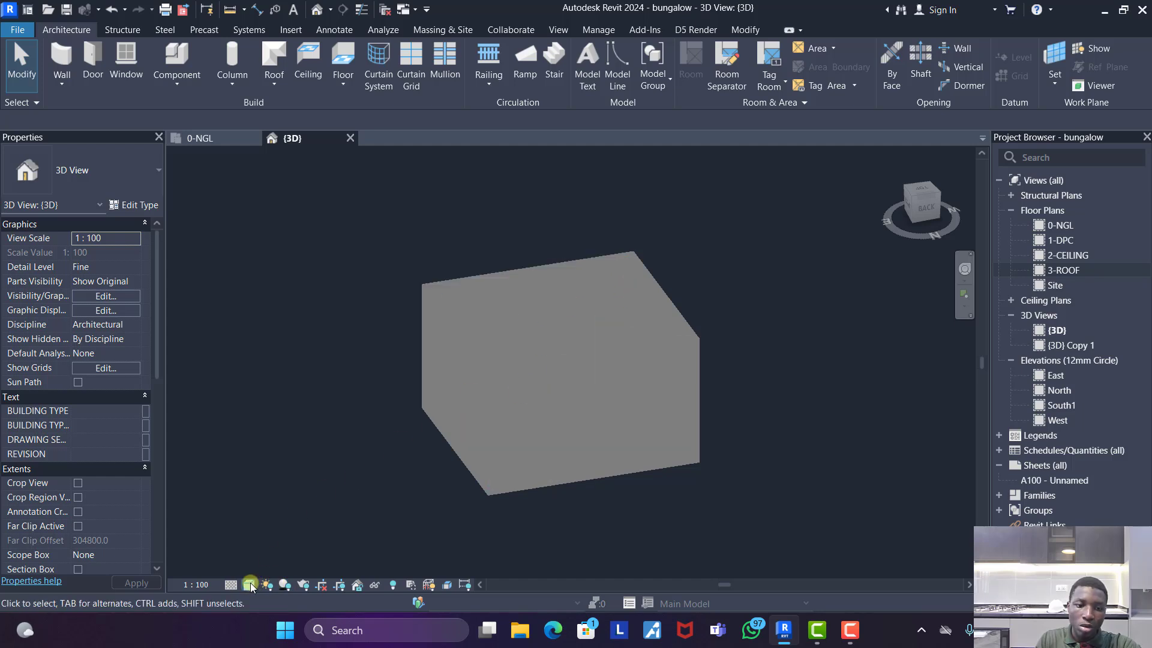
left_click(249, 585)
left_click(307, 509)
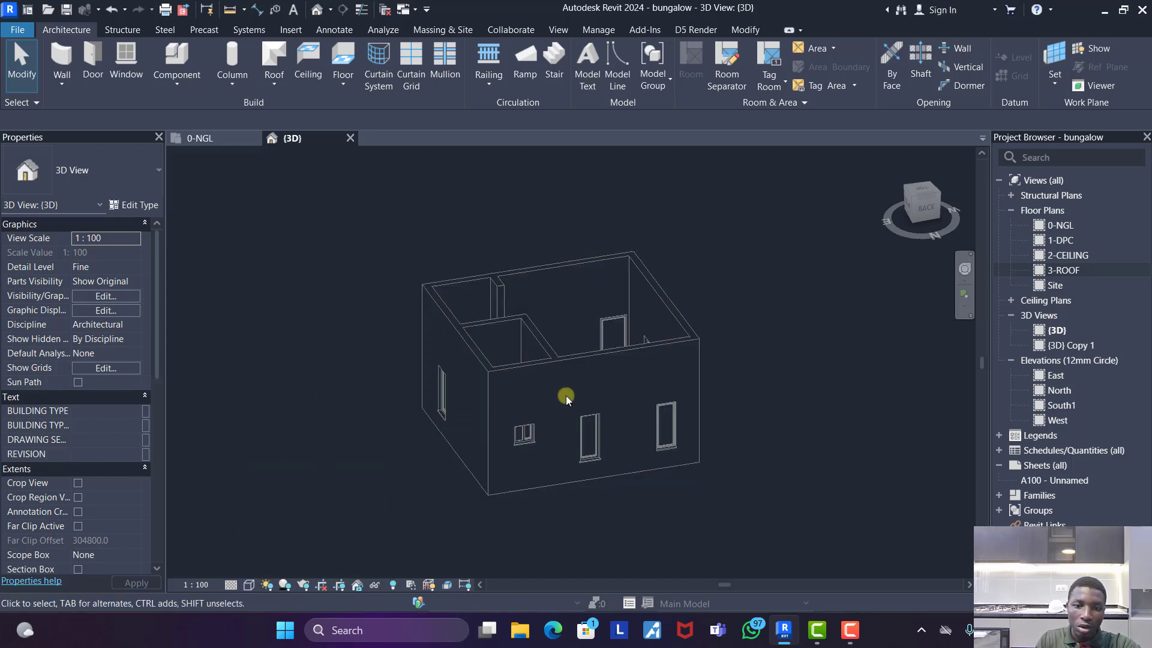
middle_click_drag(560, 393, 714, 477, "shift")
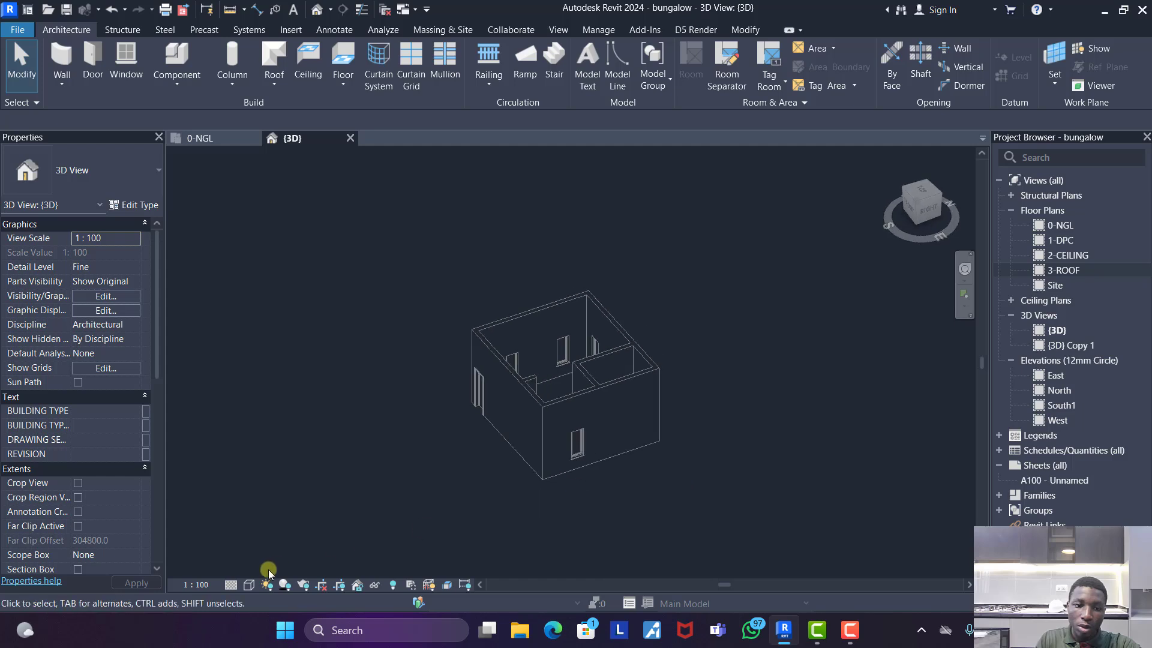
left_click(249, 585)
left_click(265, 521)
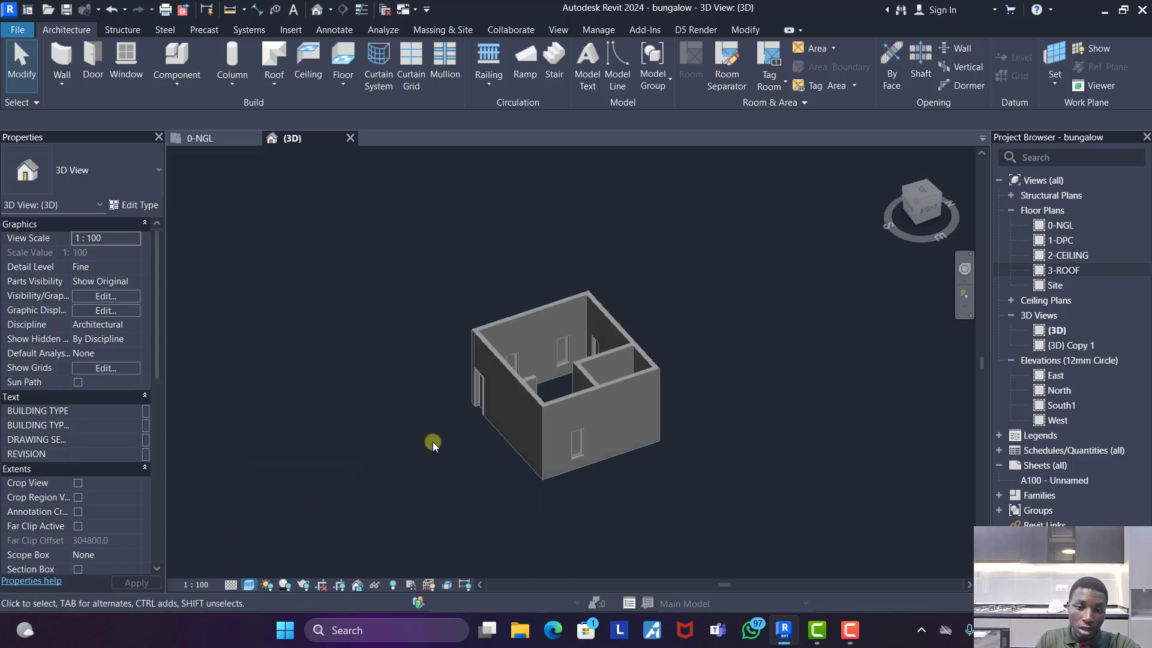
- Set the level of the 750MM DOOR in the front outer wall to 1-DPC
mouse_move(588, 462)
middle_mouse_down("shift")
mouse_move(476, 471)
mouse_move(689, 454)
mouse_move(560, 469)
mouse_move(650, 410)
mouse_move(572, 452)
mouse_move(498, 427)
middle_mouse_up("shift")
scroll(498, 427, "up", 3)
left_click(498, 427)
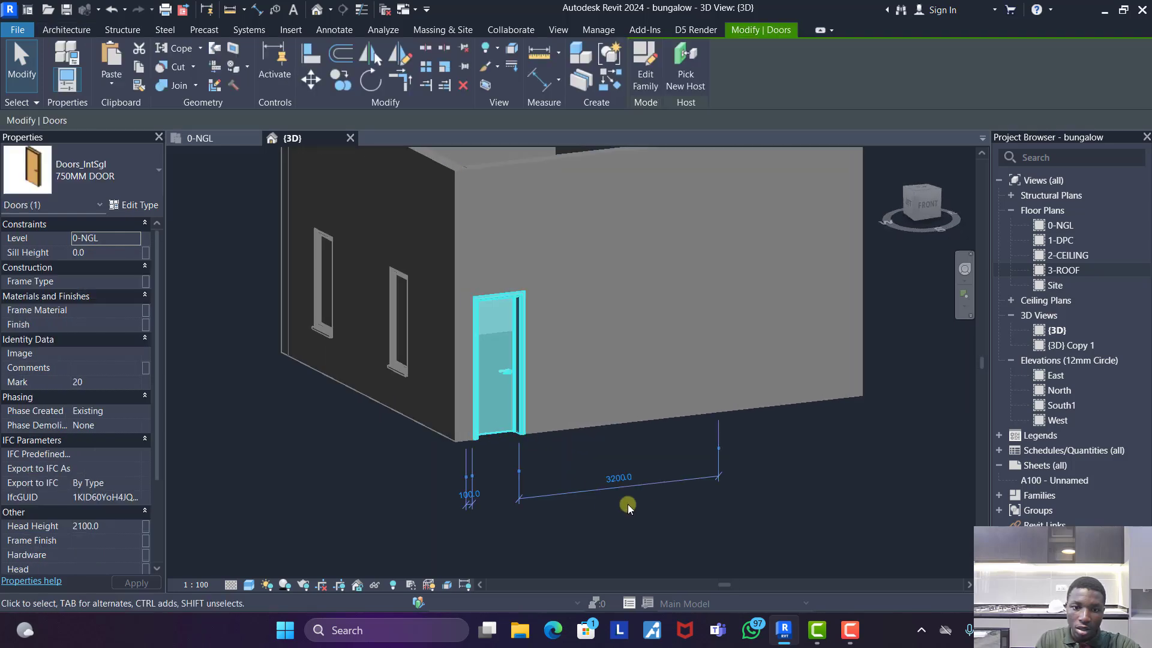
left_click(801, 490)
scroll(440, 463, "down", 2)
middle_click_drag(440, 463, 617, 476, "shift")
scroll(402, 449, "down", 3)
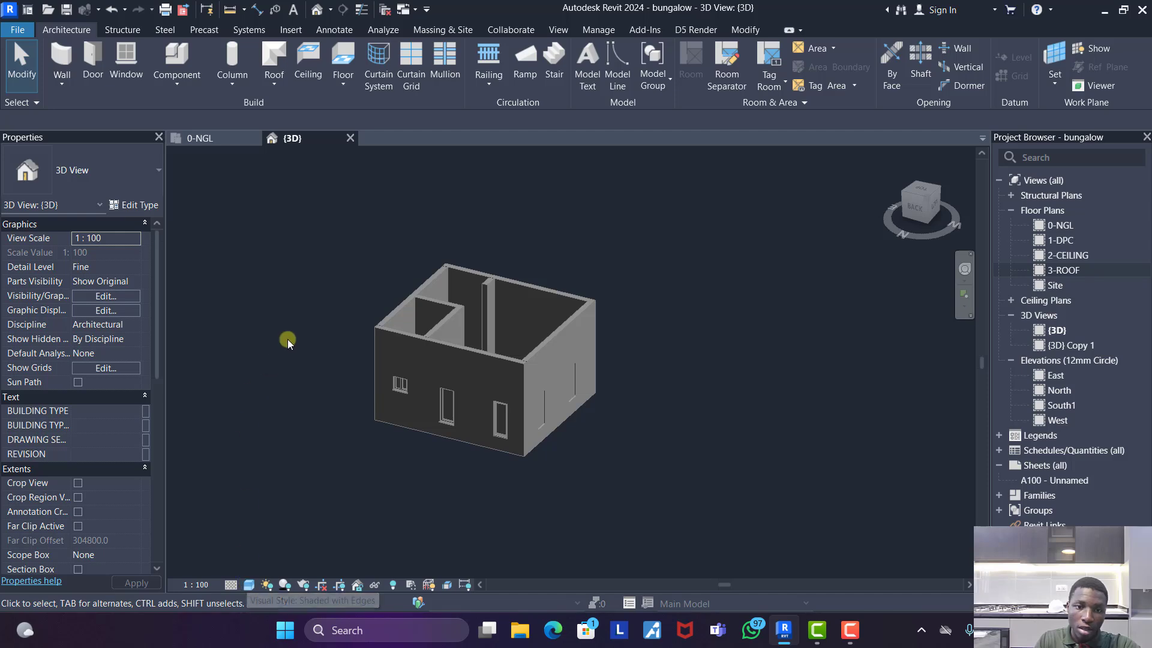
middle_click_drag(288, 336, 524, 452, "shift")
scroll(510, 447, "up", 3)
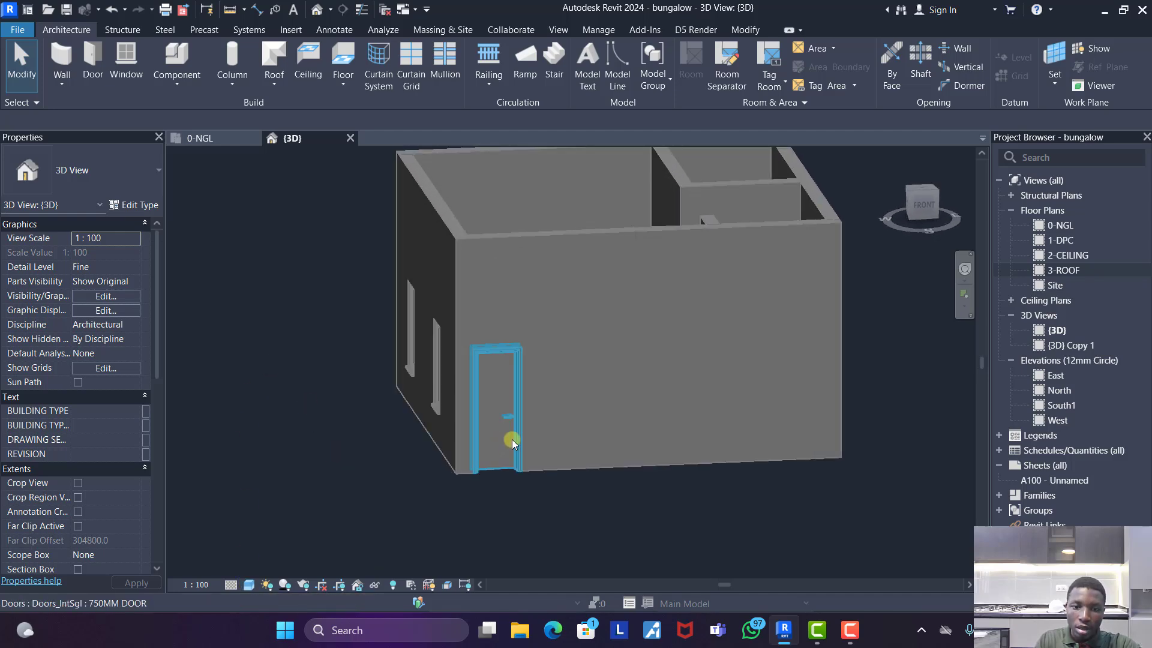
left_click(511, 440)
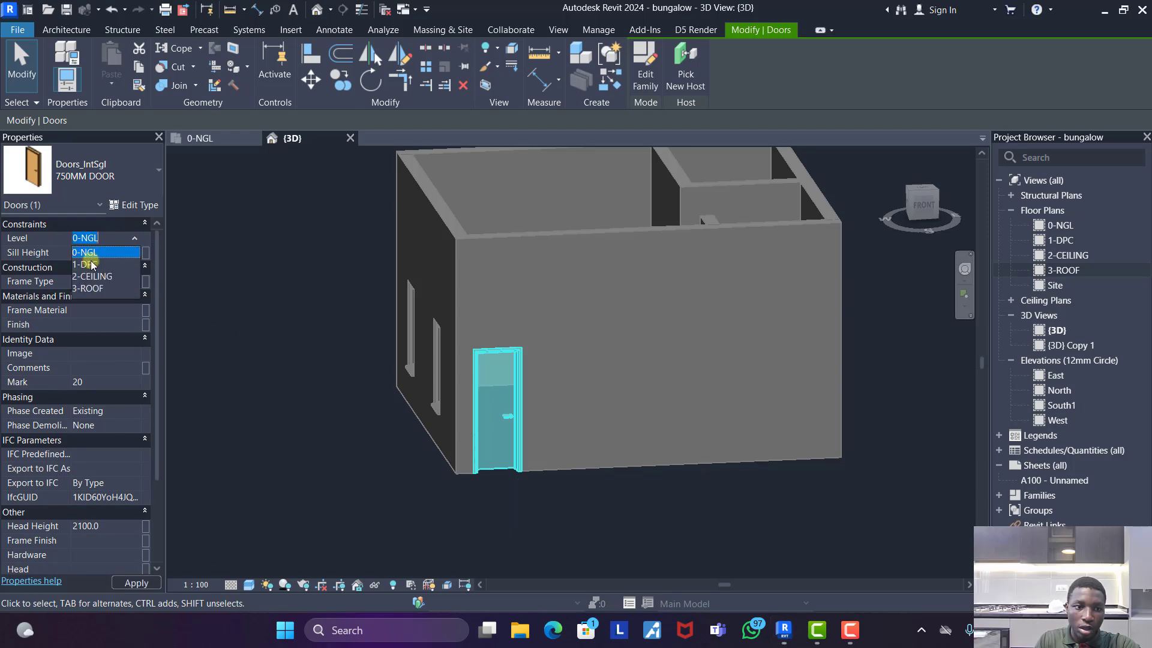
left_click(262, 309)
- Select all six windows in the 0-NGL floor plan and set their level to 1-DPC
left_click(200, 138)
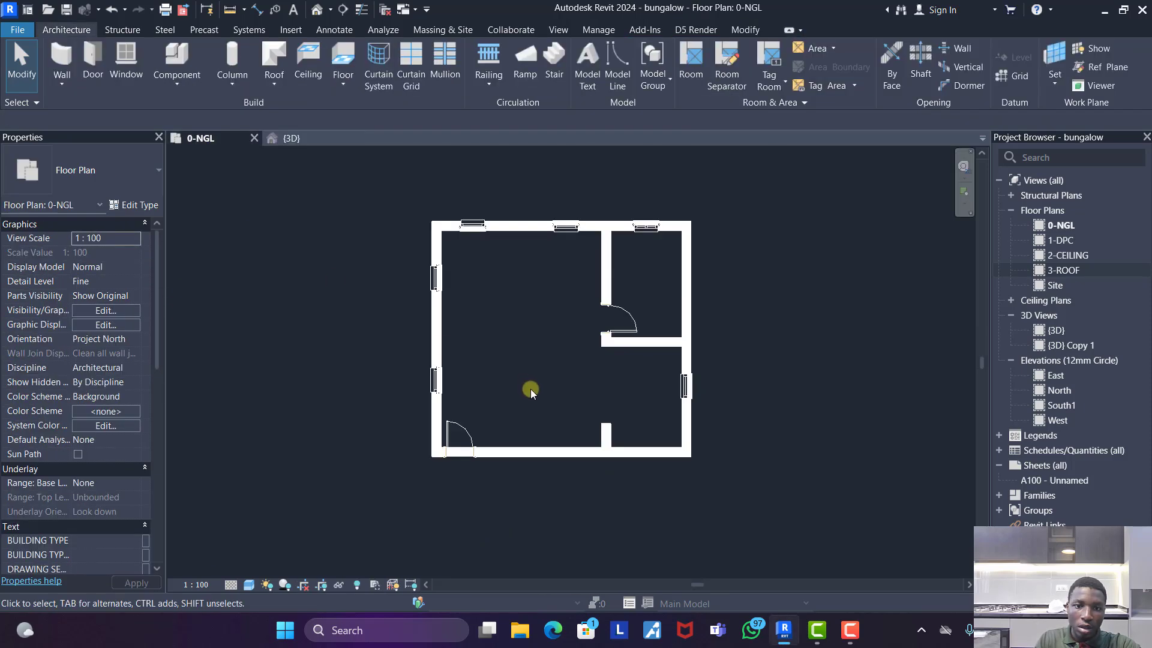
left_click(479, 245)
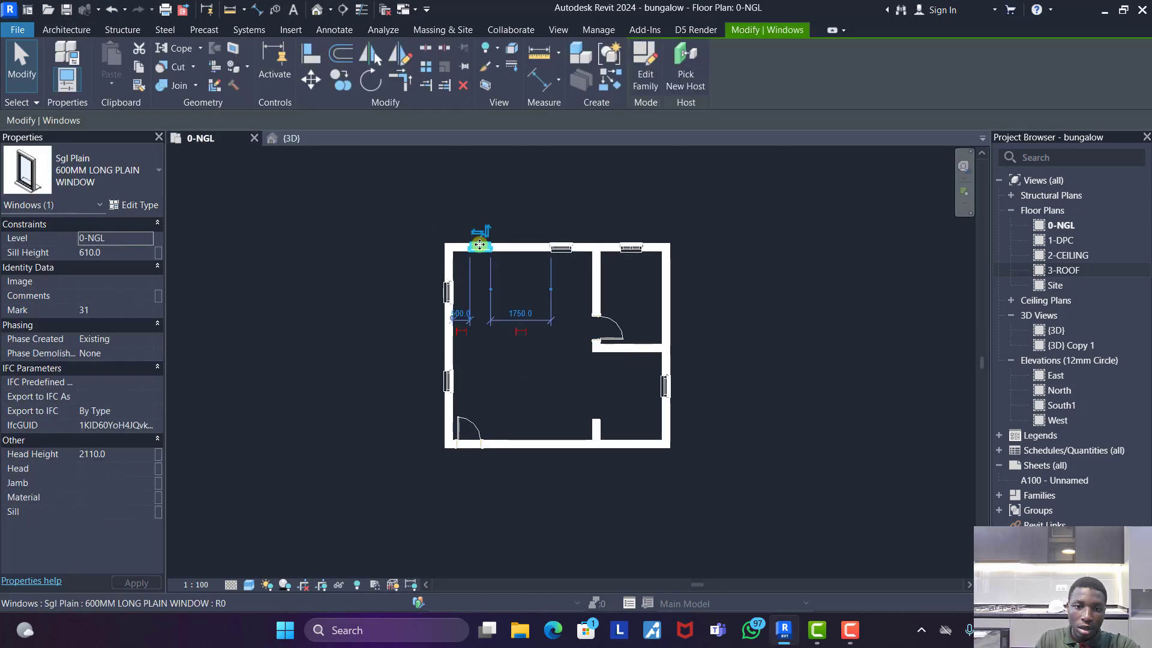
left_click(561, 247, "ctrl")
left_click(631, 247, "ctrl")
left_click(665, 387, "ctrl")
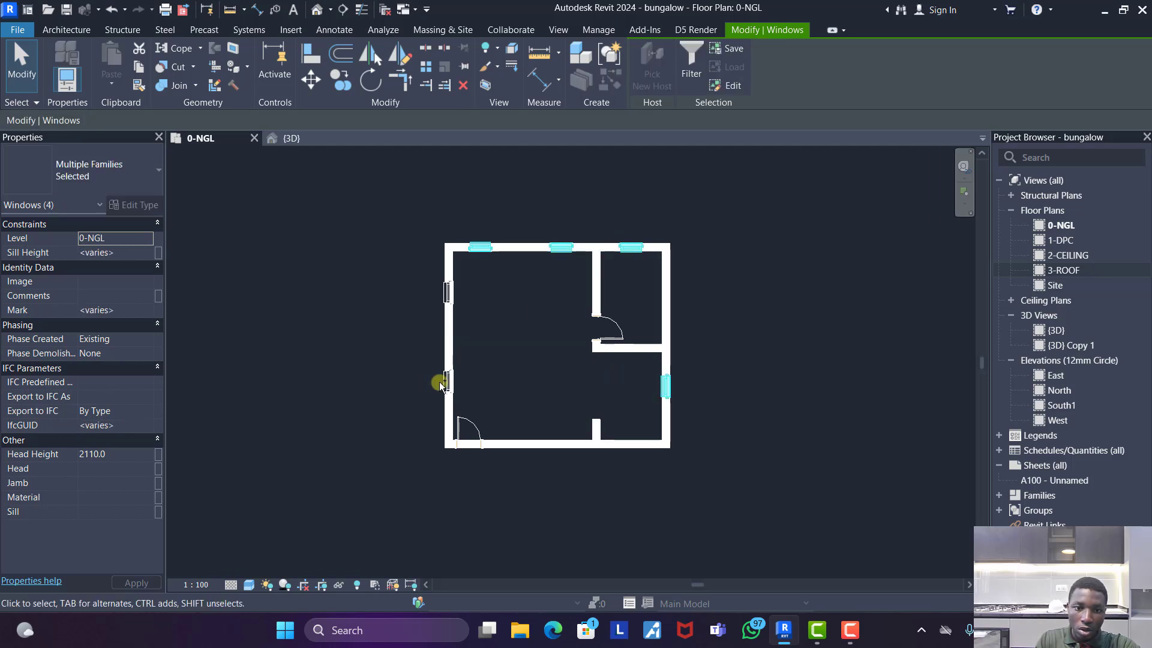
left_click(440, 381, "ctrl")
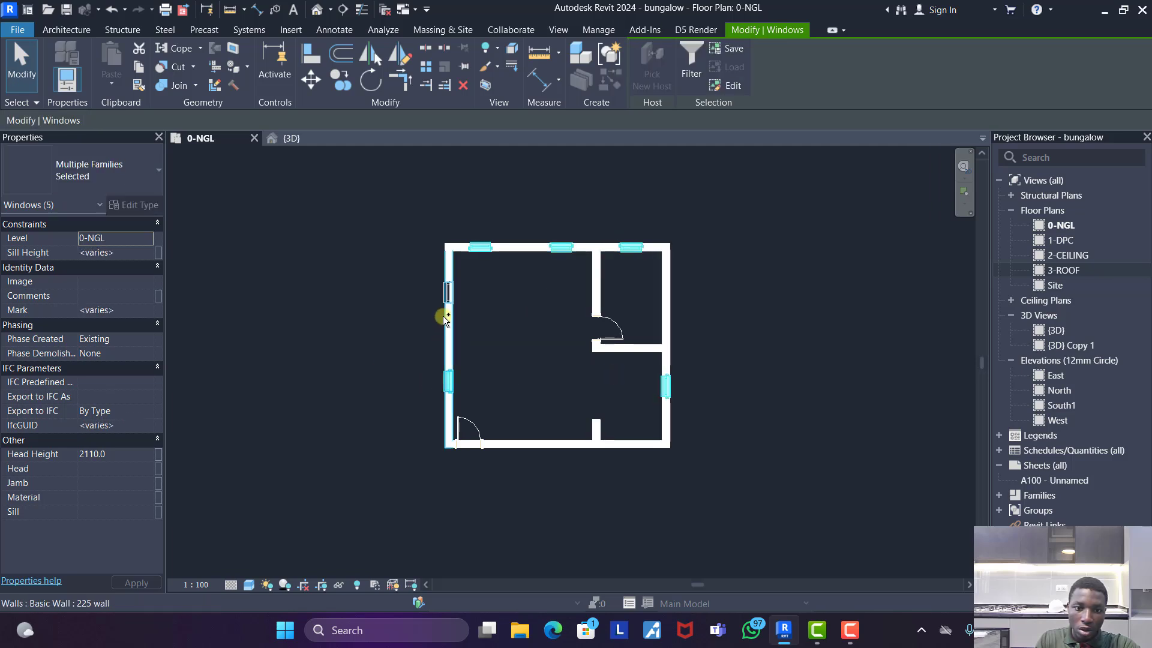
left_click(139, 238)
left_click(94, 264)
left_click(337, 255)
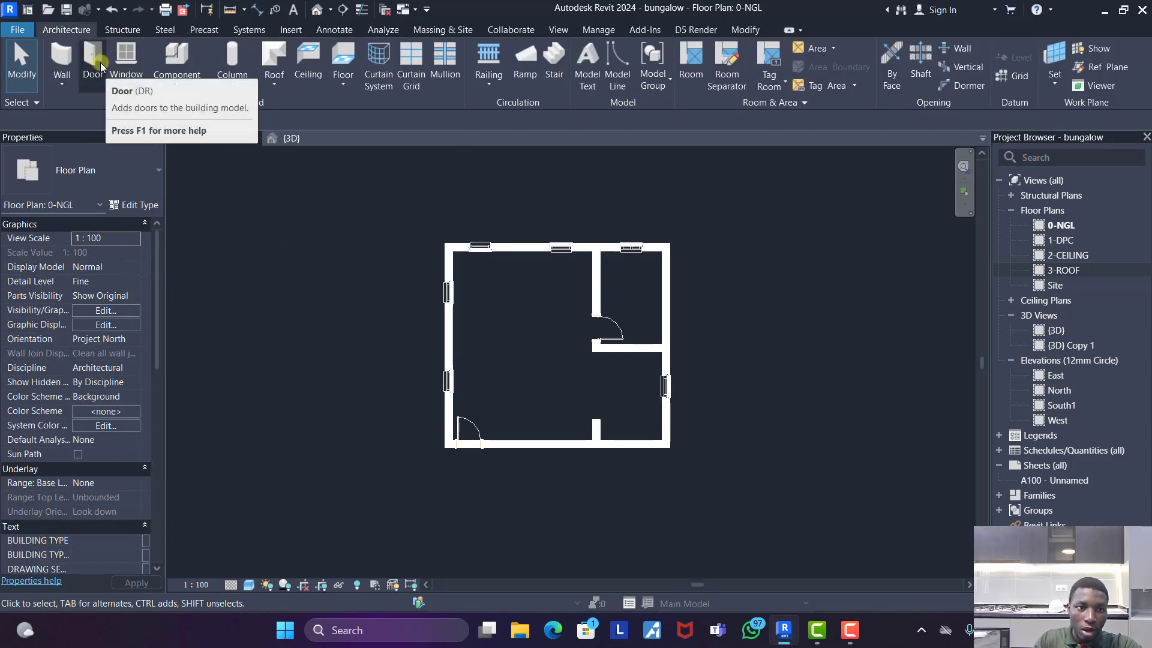
- Create a stakmped conc floor with a rectangular boundary along the inner faces of the outer walls
left_click(343, 58)
left_click(763, 67)
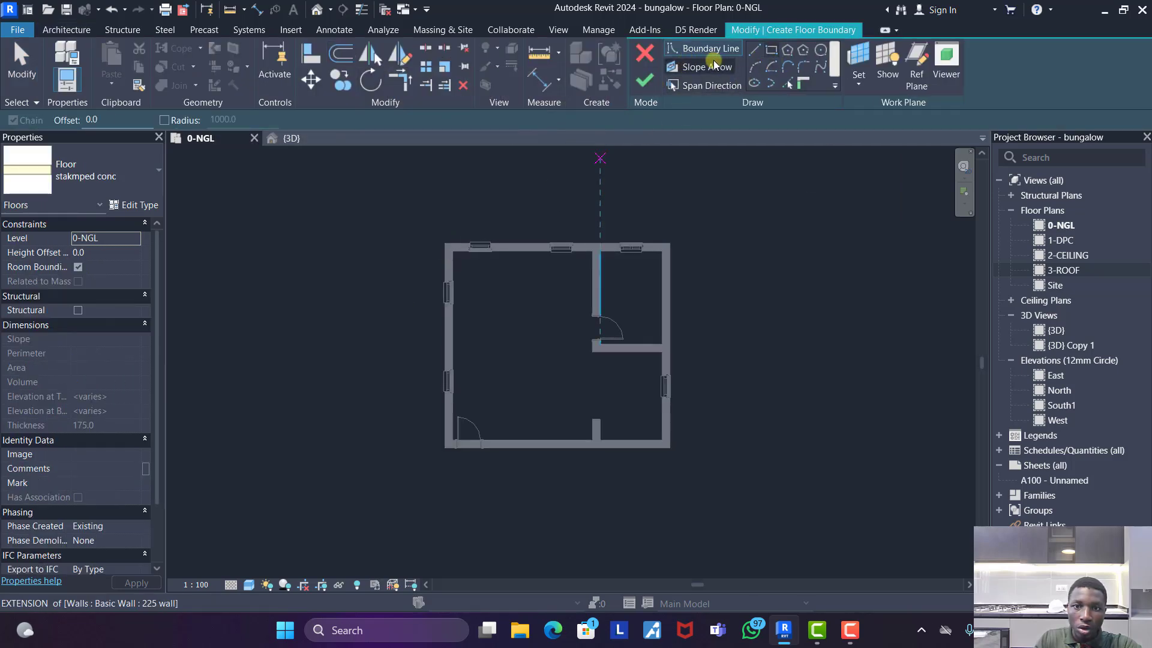
left_click(771, 51)
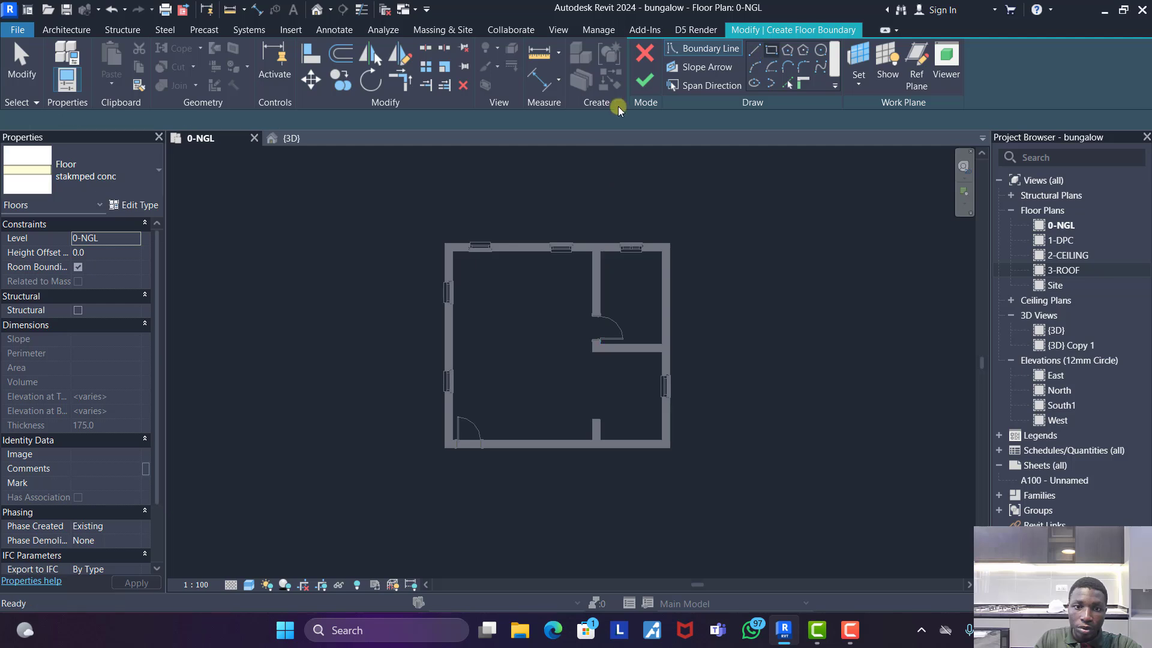
left_click(451, 253)
scroll(656, 437, "up", 4)
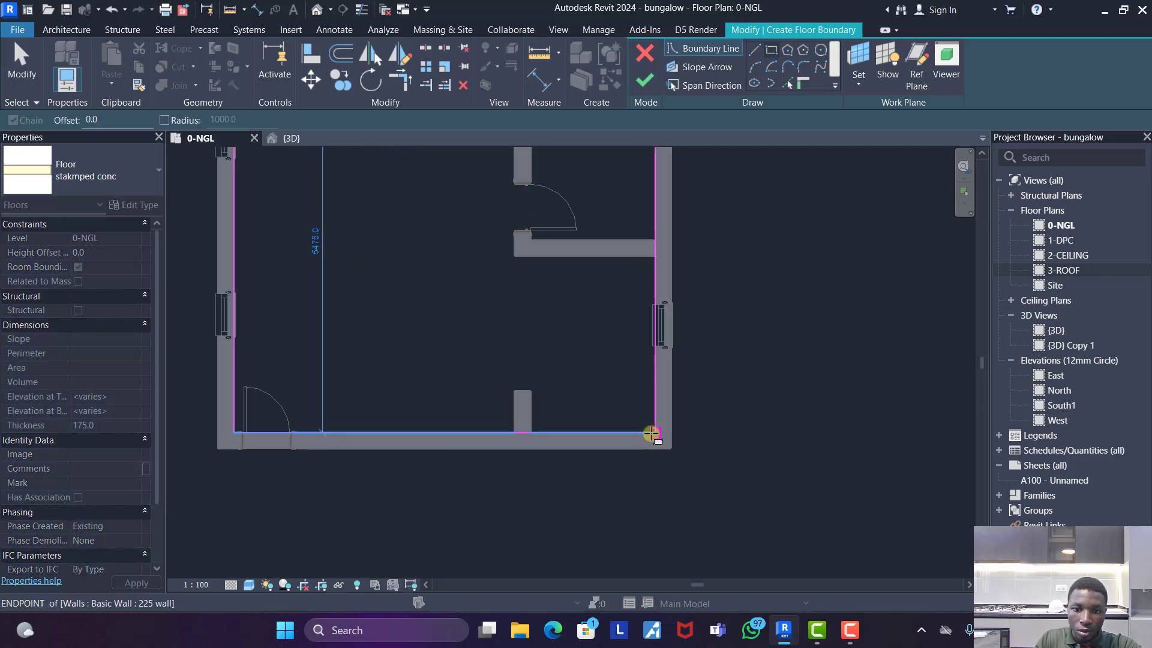
left_click(651, 433)
key("Escape")
scroll(512, 437, "down", 1)
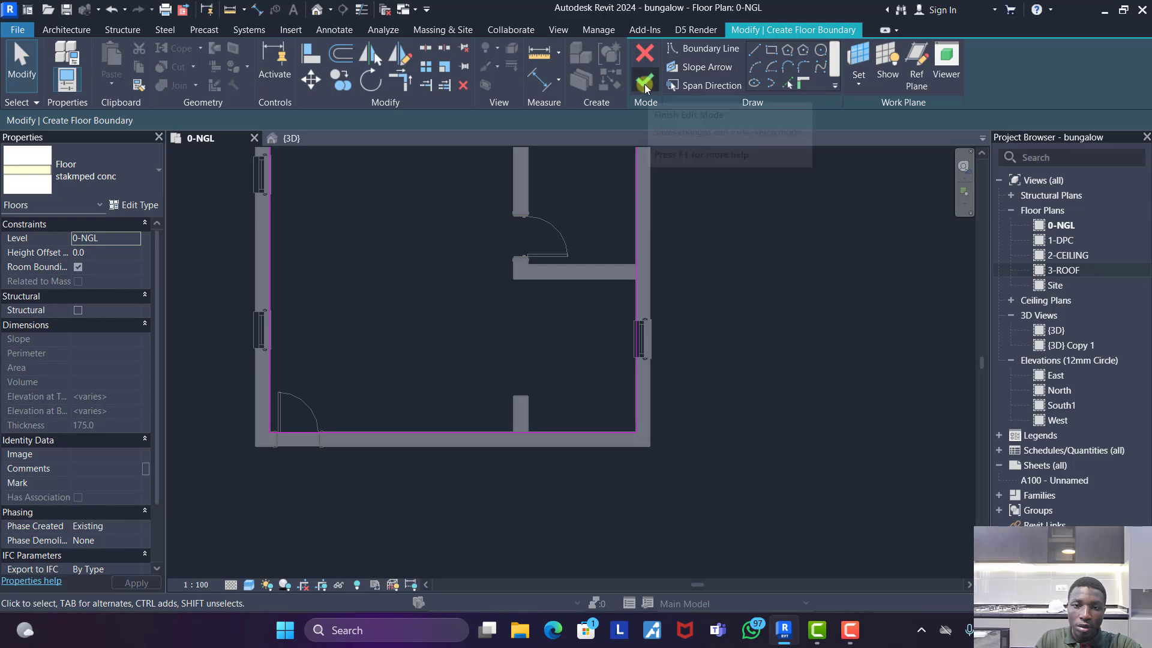
left_click(645, 87)
scroll(542, 365, "down", 2)
key("Escape")
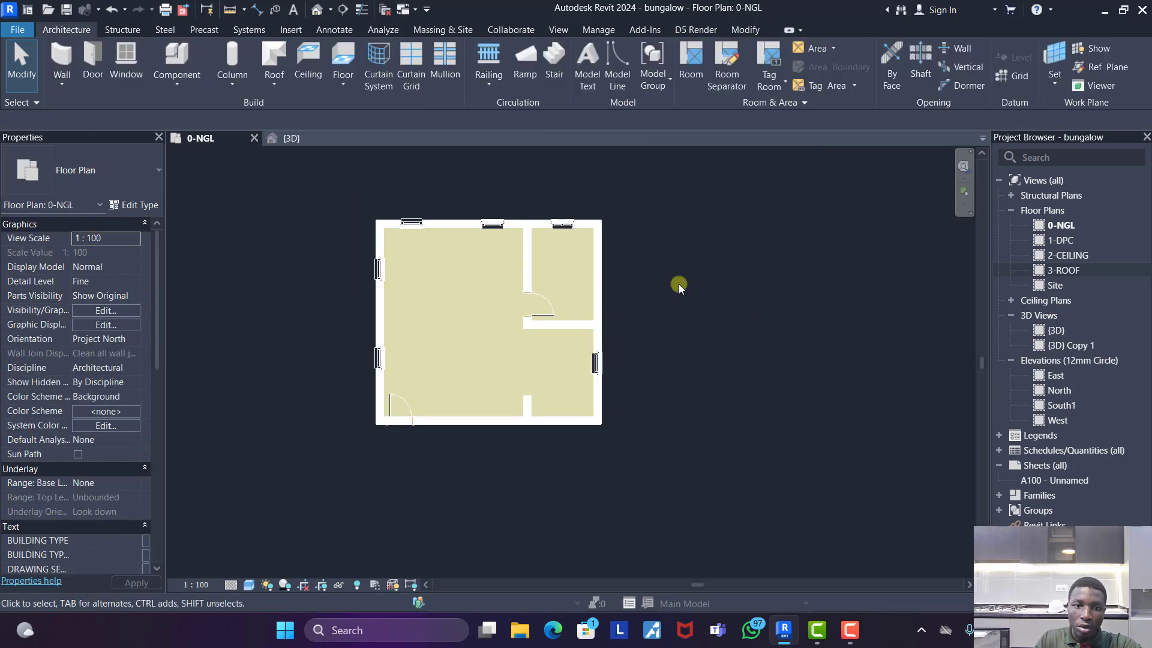
- Select the floor slab in the 3D view and set its level to 1-DPC
left_click(293, 138)
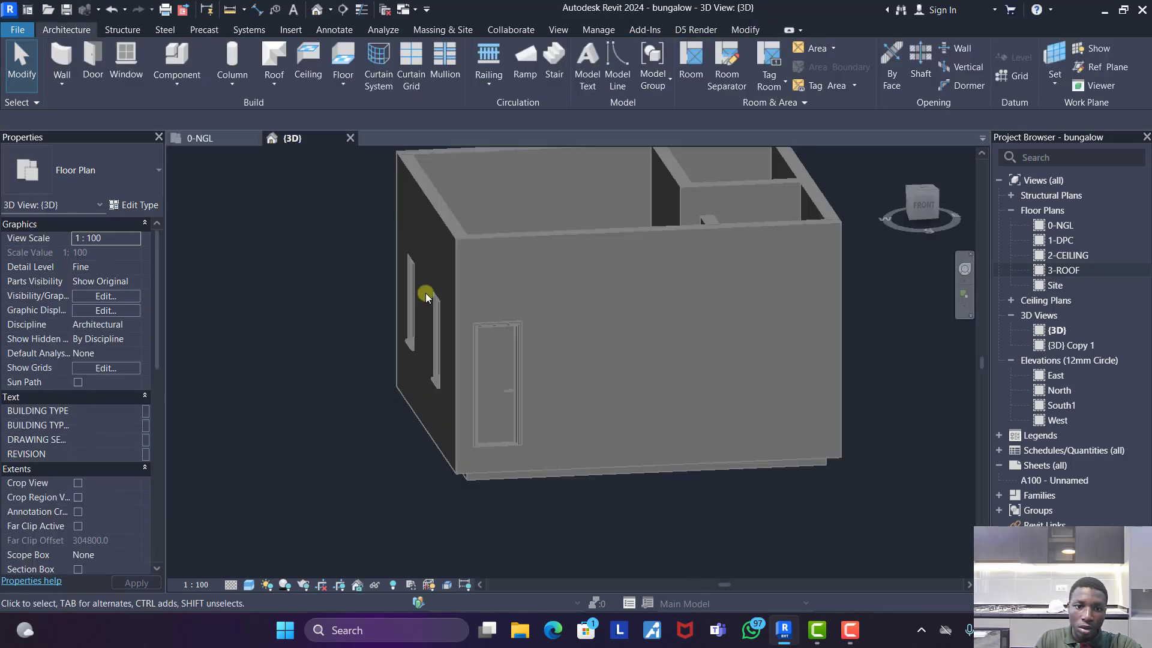
left_click(509, 476)
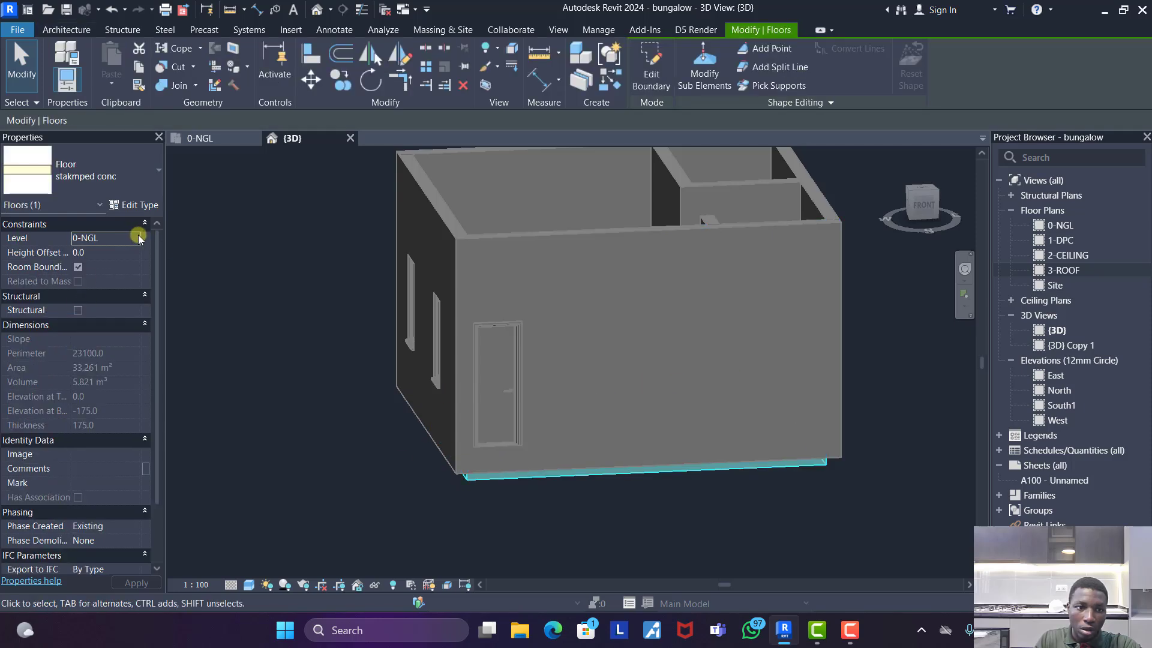
left_click(139, 238)
left_click(85, 268)
left_click(283, 290)
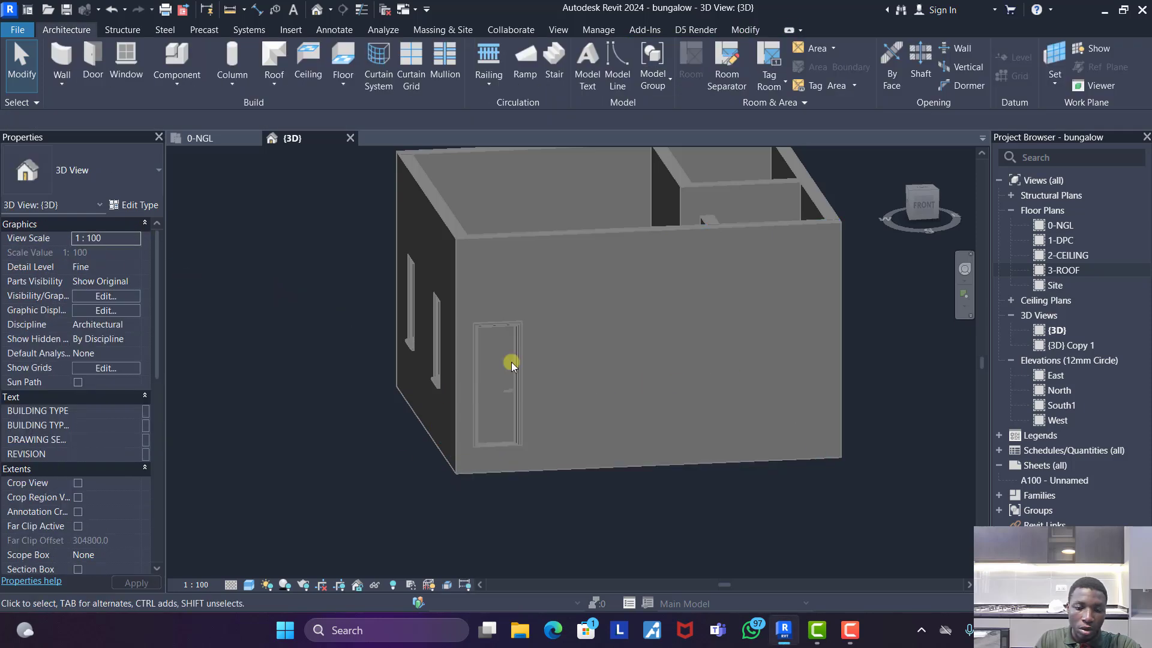
- Examine the building's walls, openings and floor from several sides in the 3D view
scroll(624, 372, "down", 3)
middle_click_drag(468, 459, 856, 481, "shift")
scroll(836, 366, "up", 2)
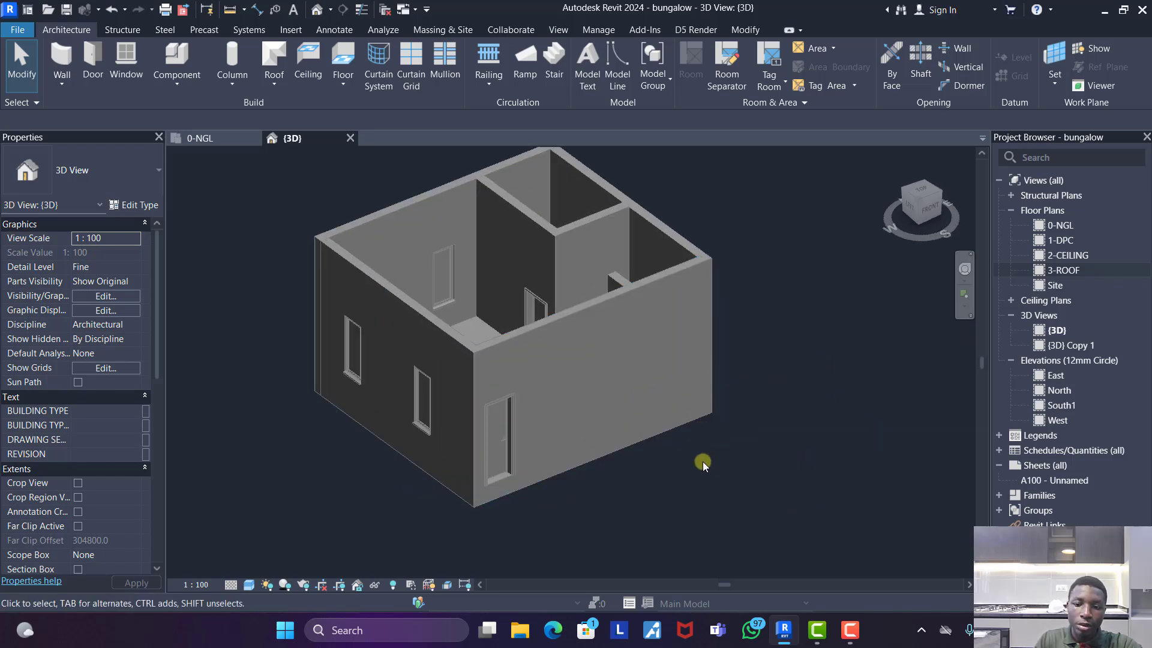
scroll(506, 355, "down", 1)
scroll(537, 396, "down", 1)
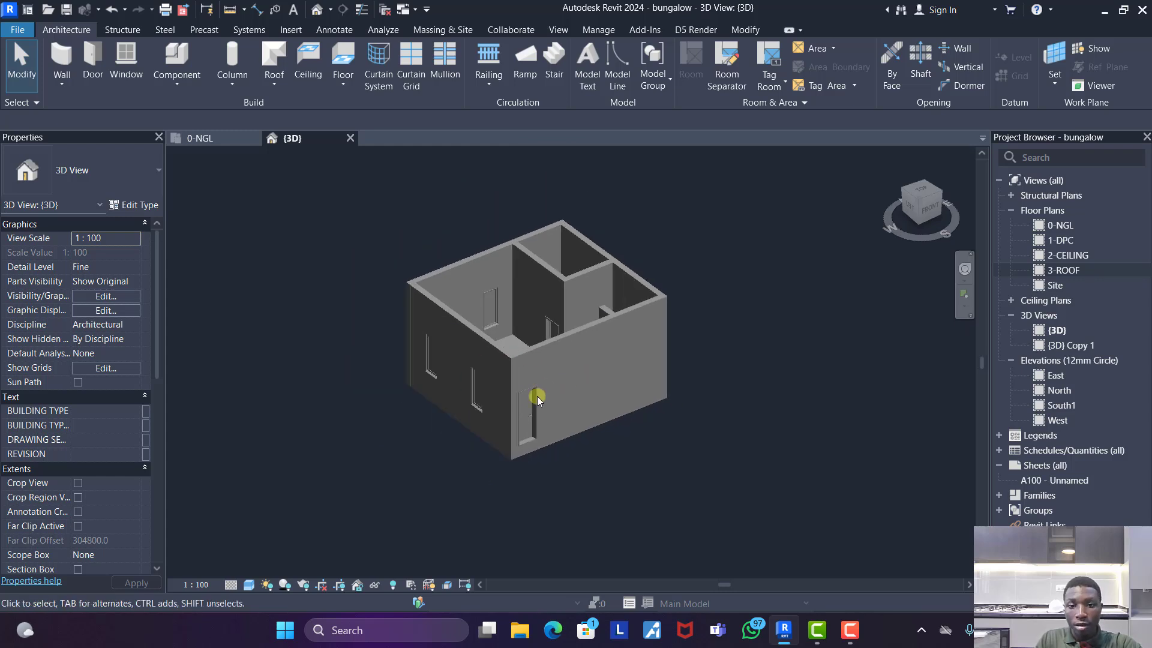
mouse_move(506, 440)
middle_mouse_down("shift")
mouse_move(747, 405)
mouse_move(491, 448)
mouse_move(528, 444)
middle_mouse_up("shift")
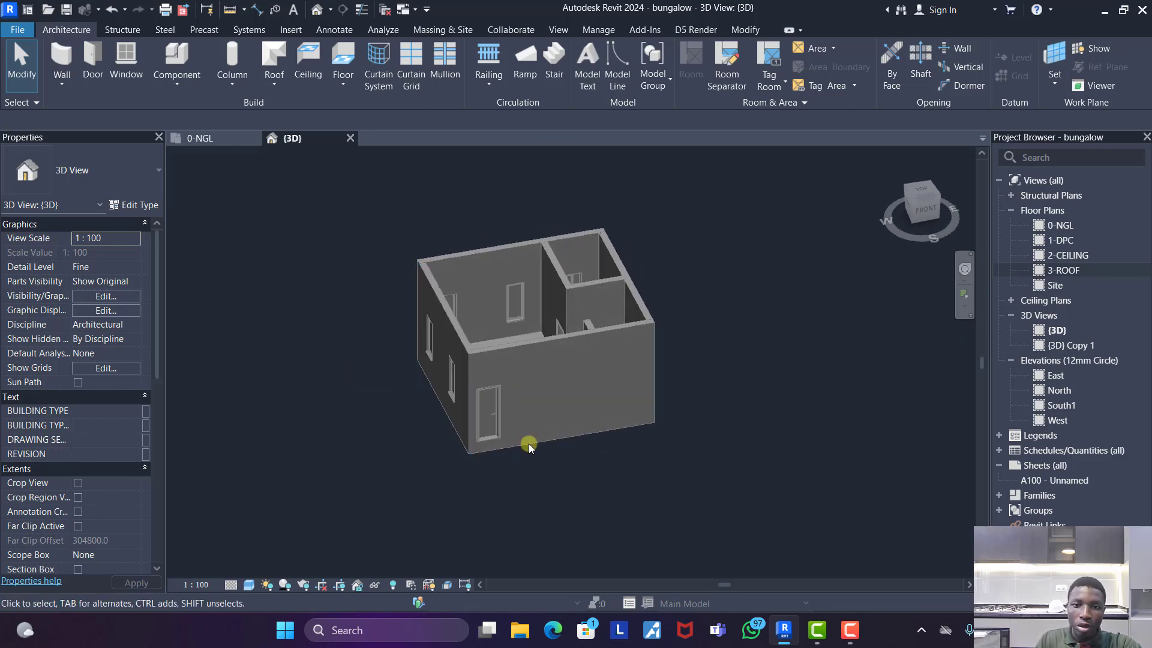
scroll(574, 371, "up", 2)
scroll(569, 375, "down", 2)
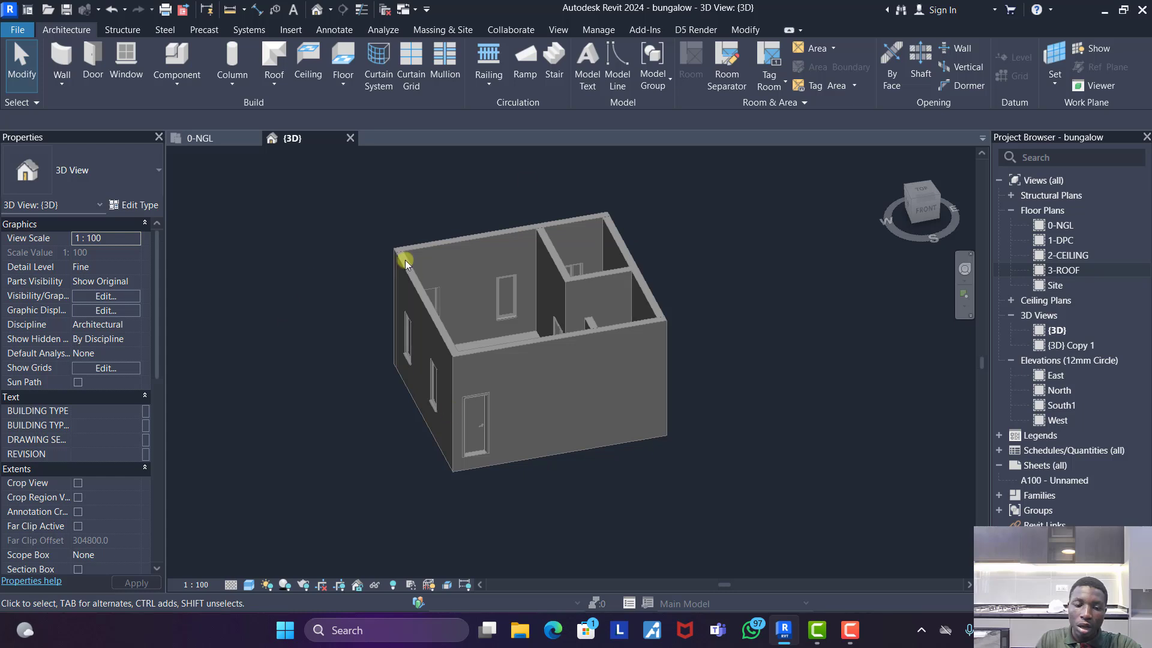
left_click(910, 212)
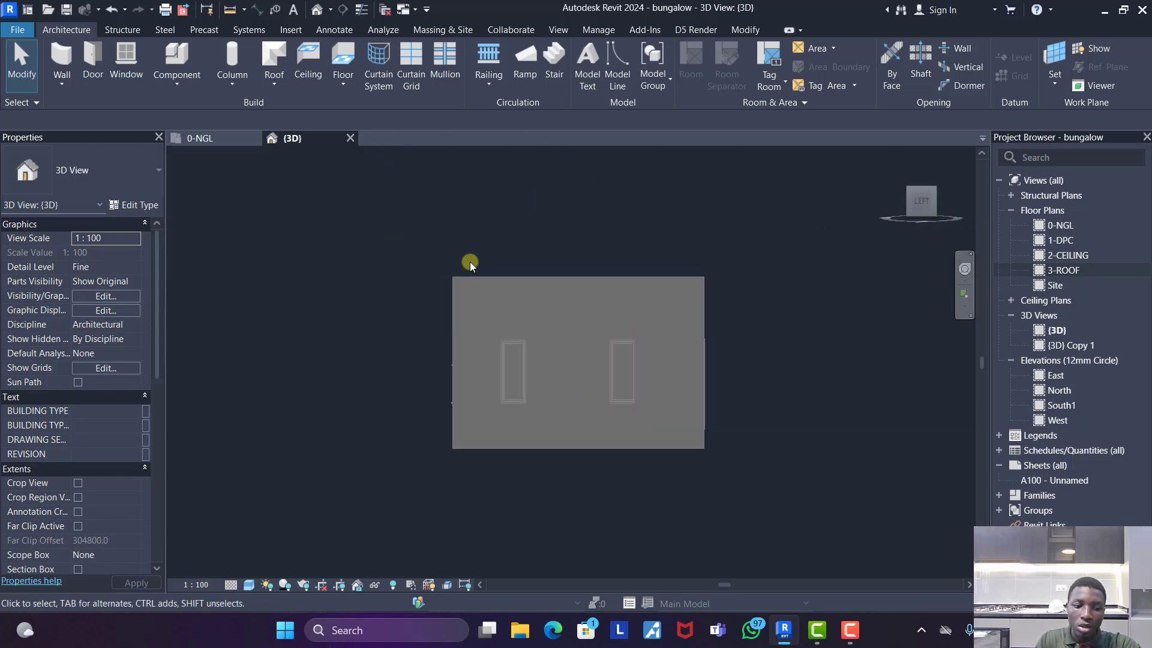
middle_click_drag(471, 265, 482, 350, "shift")
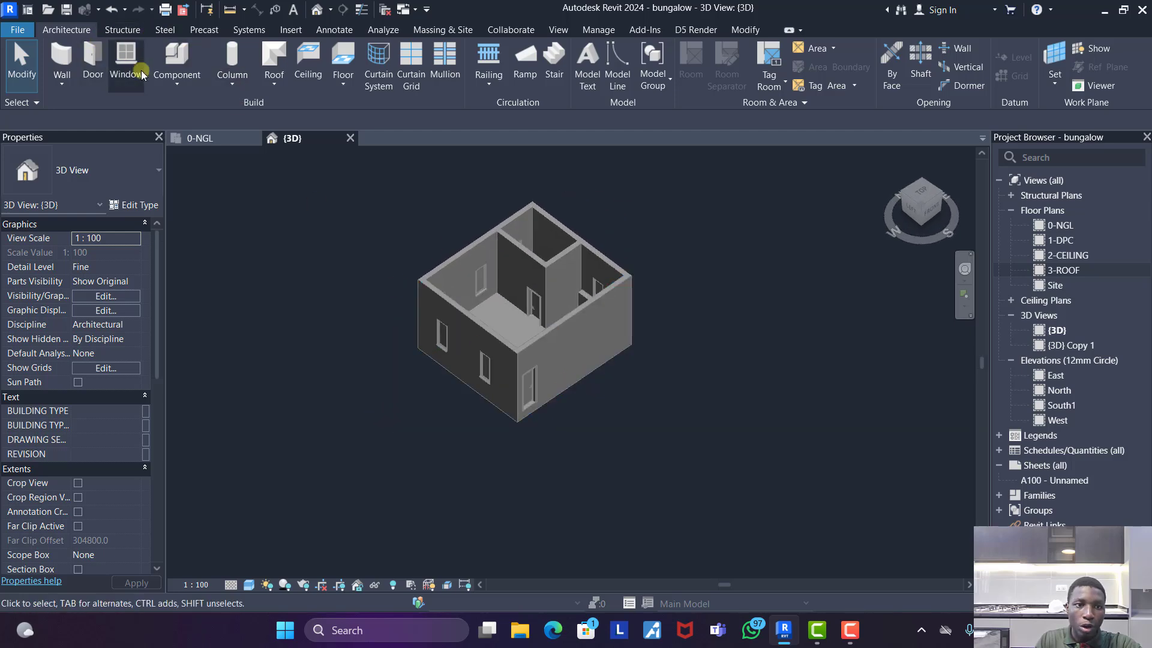
- Create an in-place model component in the Casework category with the name Casework 1
left_click(185, 89)
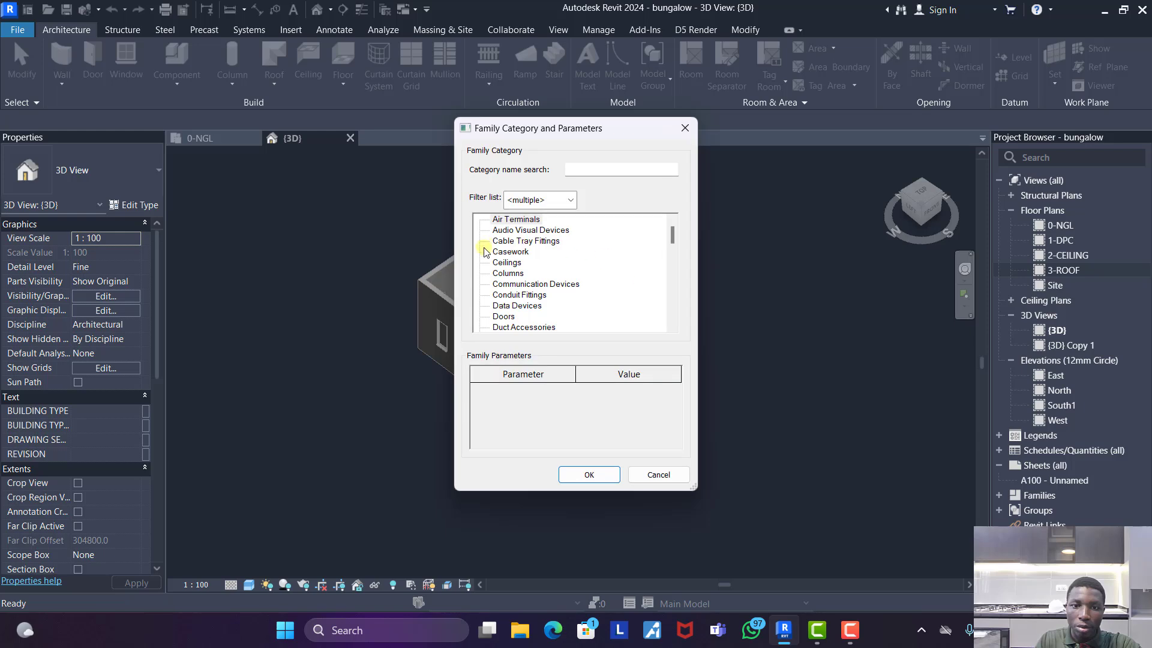
left_click(587, 475)
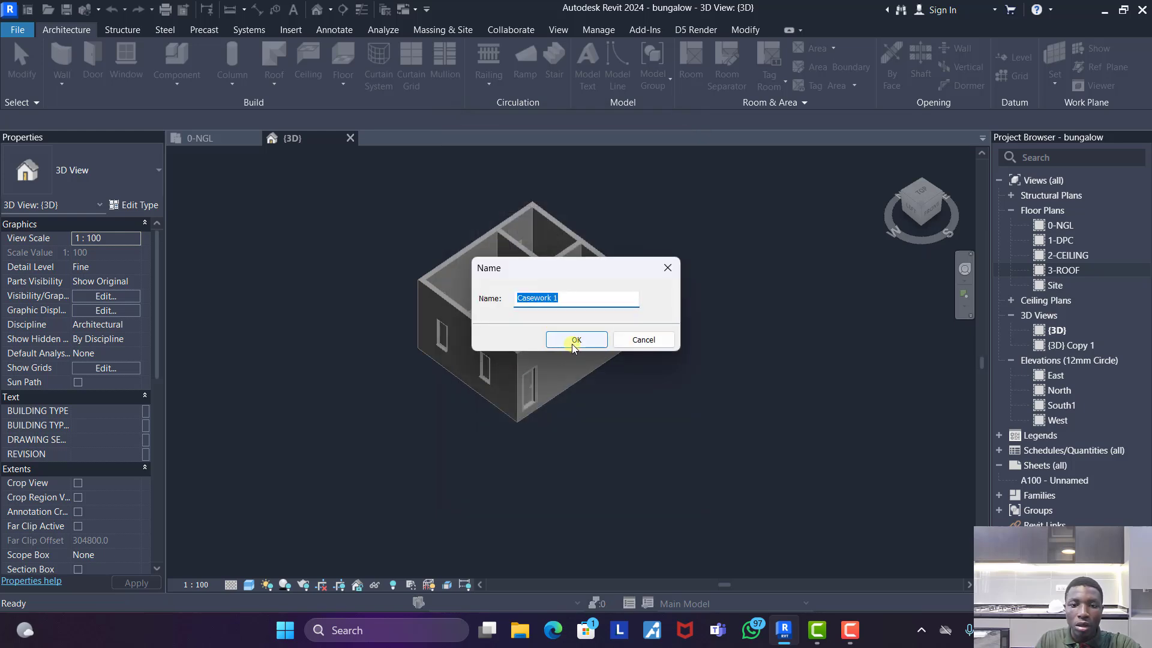
left_click(575, 340)
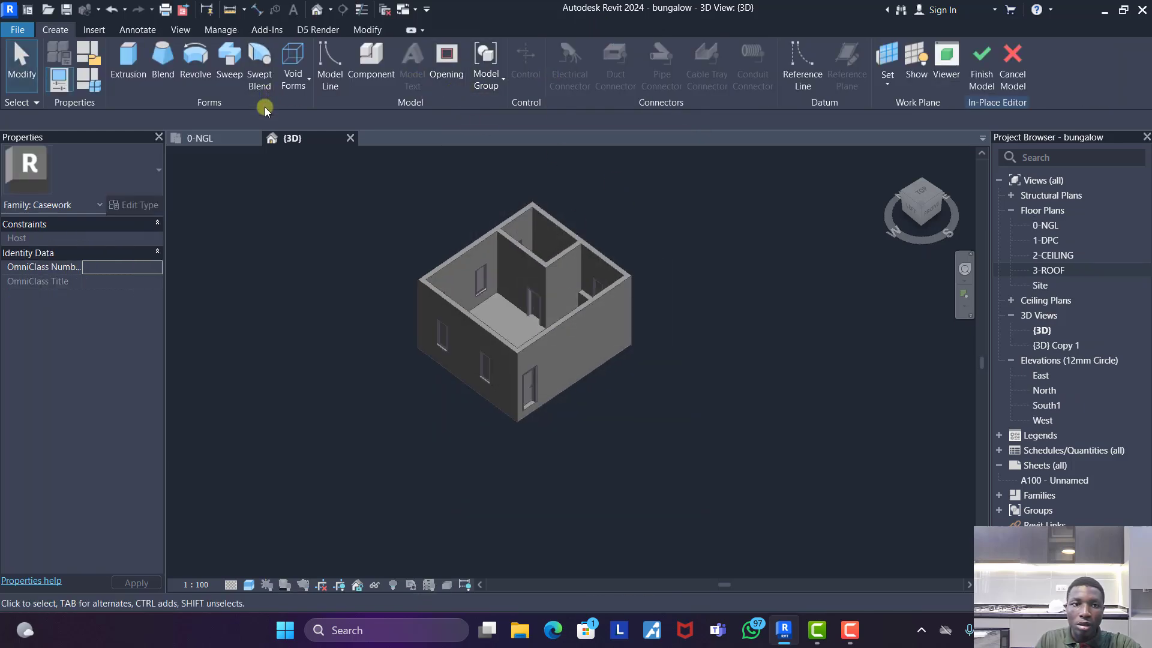
- Sketch a rectangular sweep path in the 0-NGL floor plan along the outer faces of the outer walls and finish the path
left_click(234, 139)
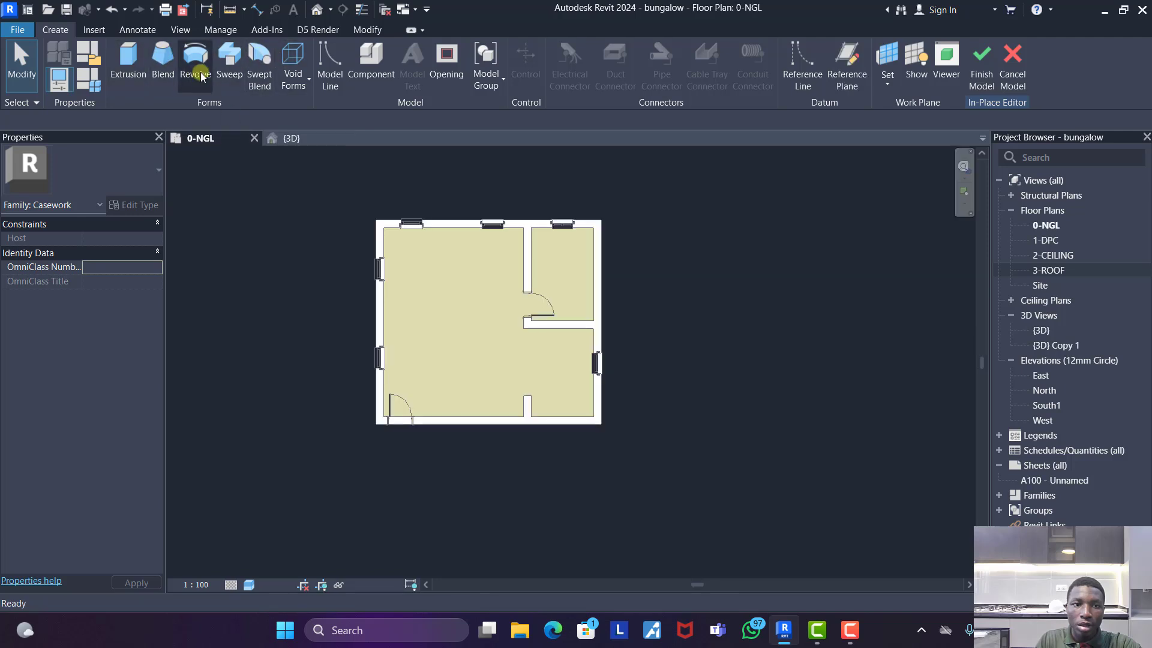
left_click(230, 60)
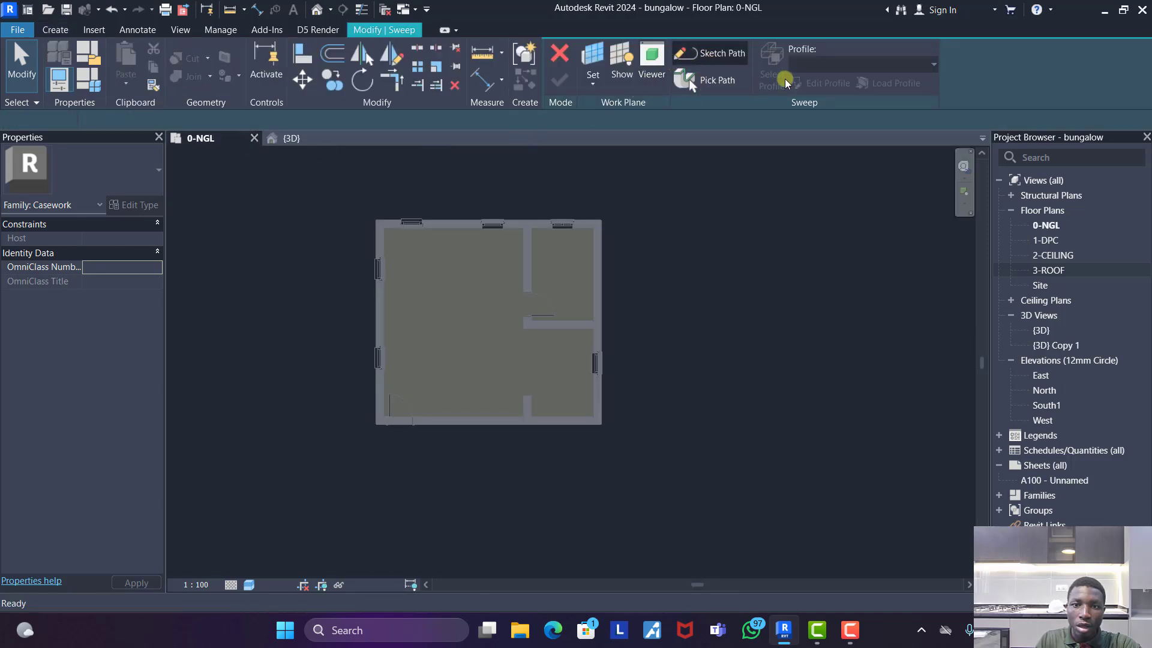
scroll(353, 233, "up", 2)
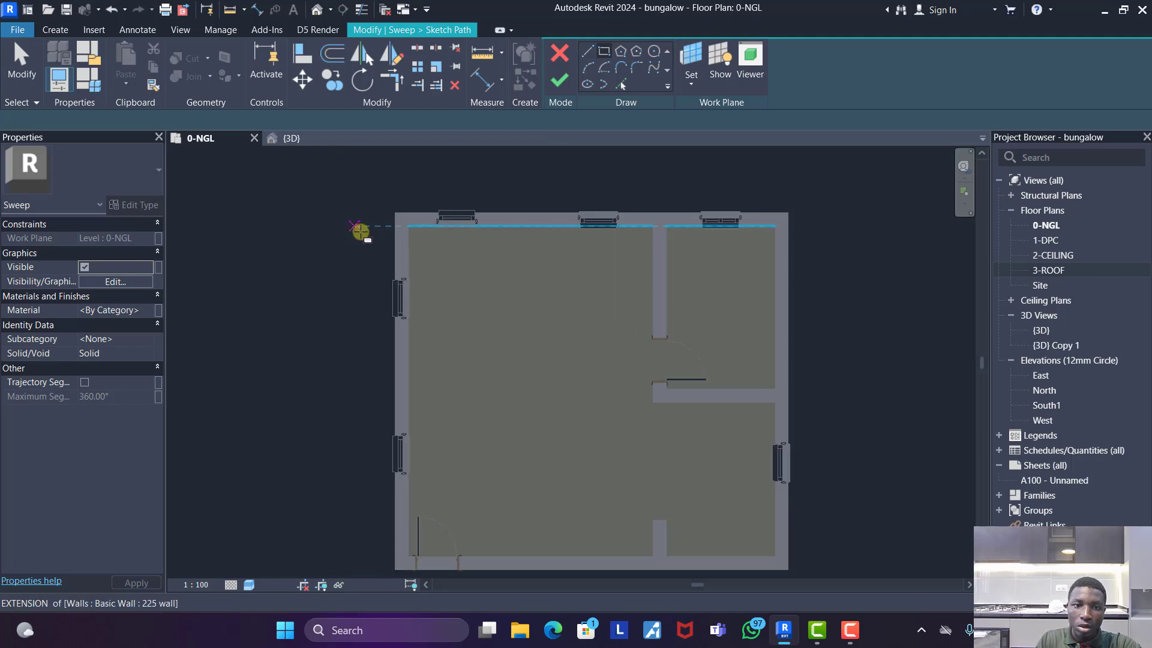
left_click(395, 216)
scroll(472, 308, "down", 1)
scroll(624, 450, "up", 2)
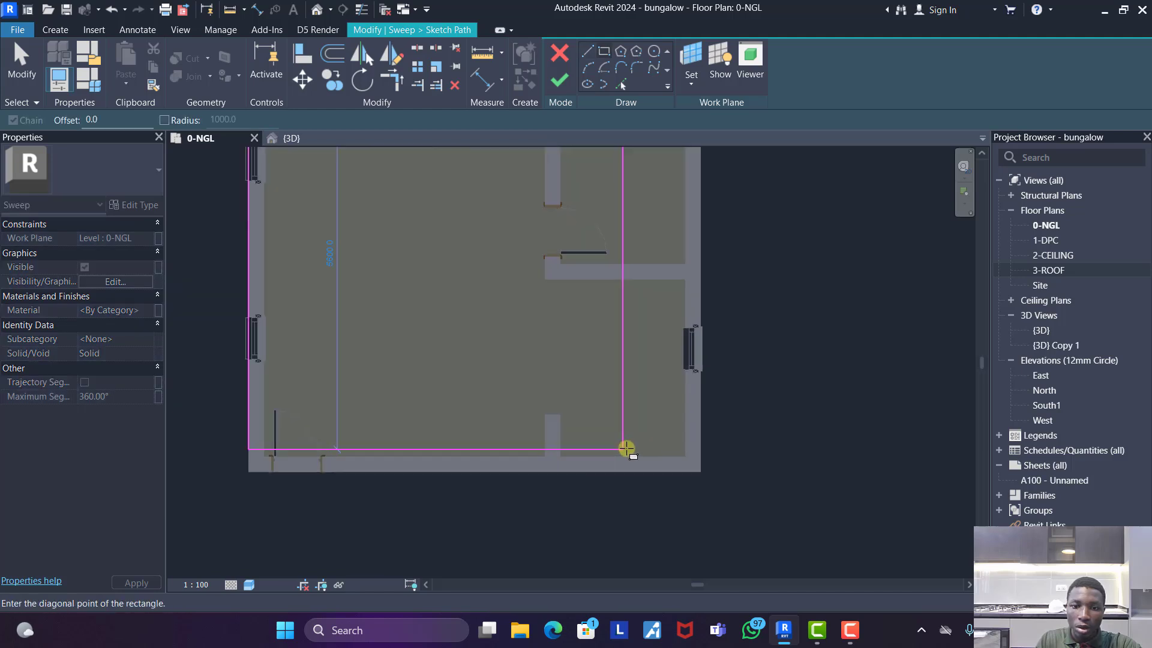
left_click(700, 475)
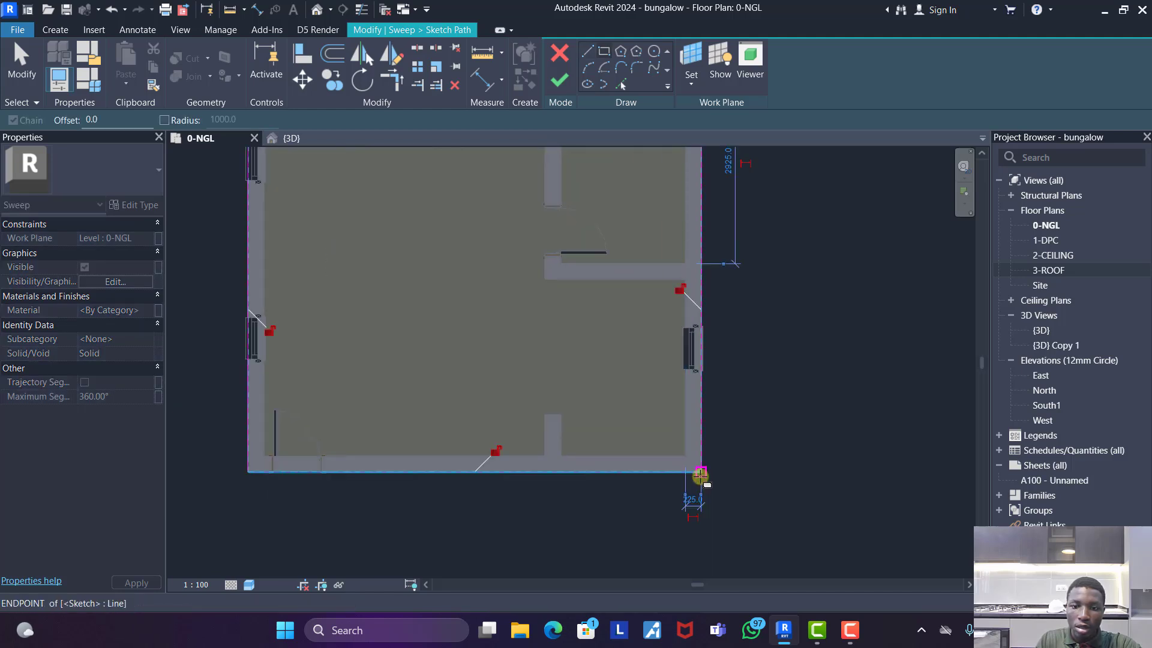
scroll(696, 474, "down", 3)
left_click(559, 80)
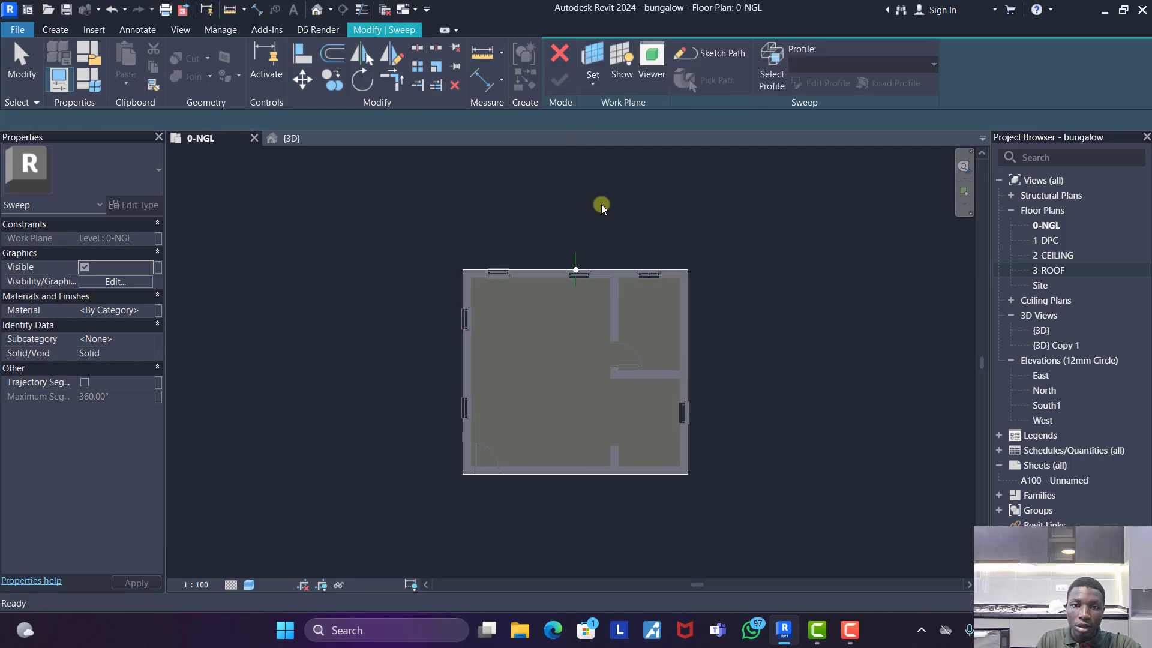
- Edit the sweep profile in the right 3D view, drawing a 600 mm horizontal line outward from the wall's top corner
left_click(292, 138)
middle_click_drag(658, 399, 403, 304, "shift")
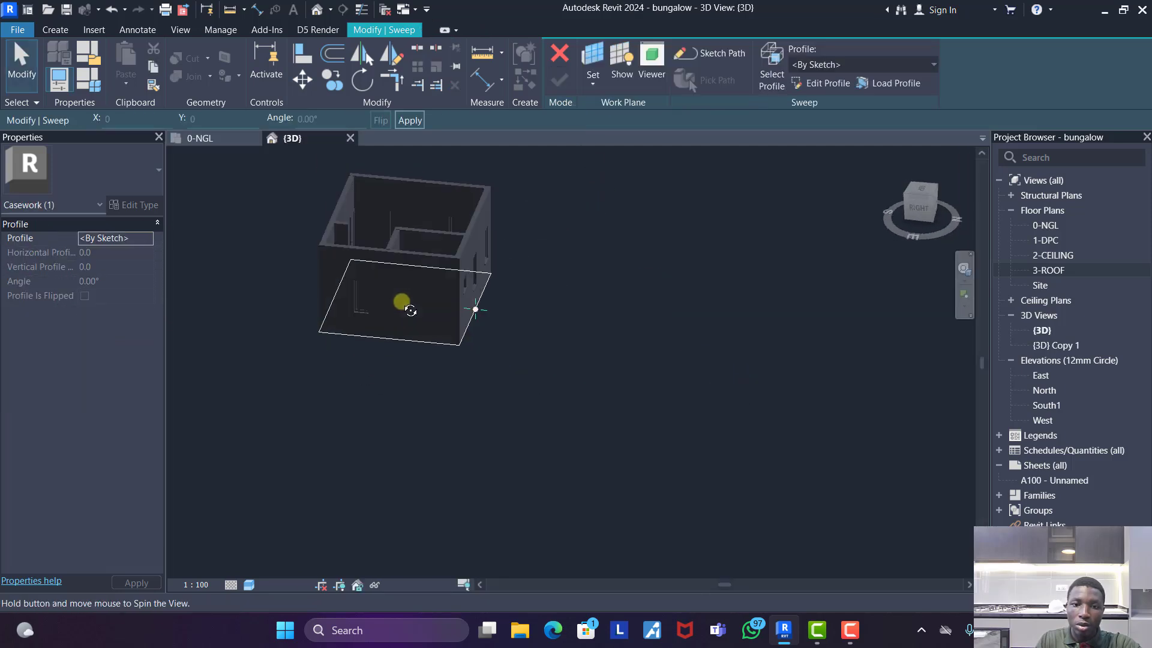
left_click(924, 210)
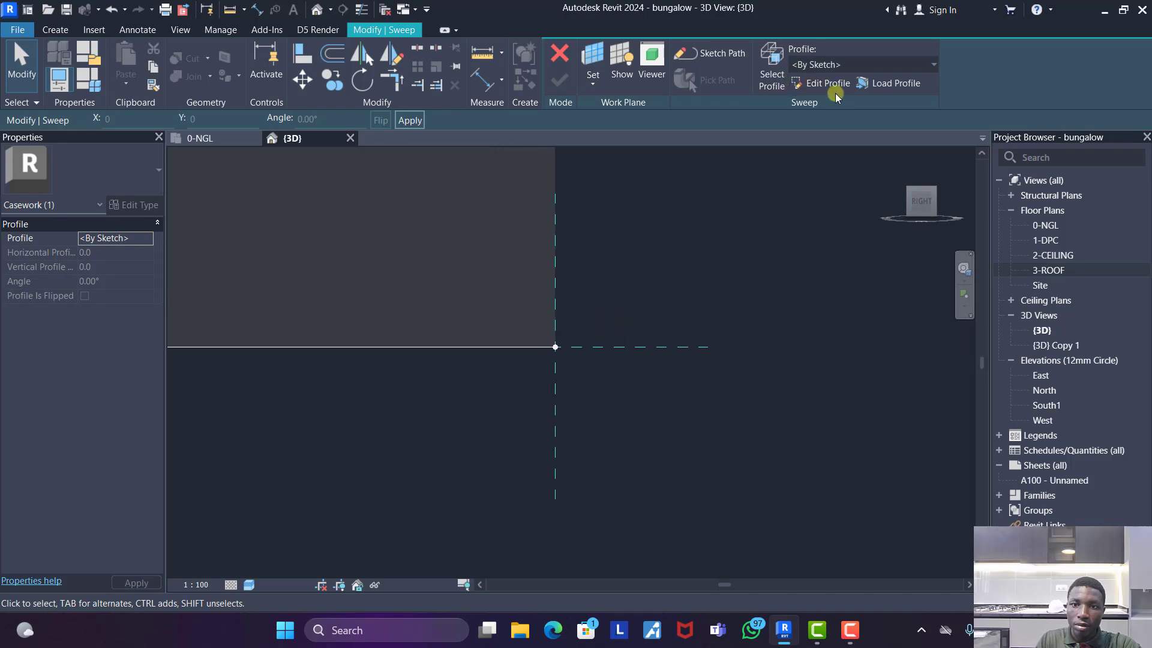
left_click(693, 463)
scroll(651, 467, "down", 6)
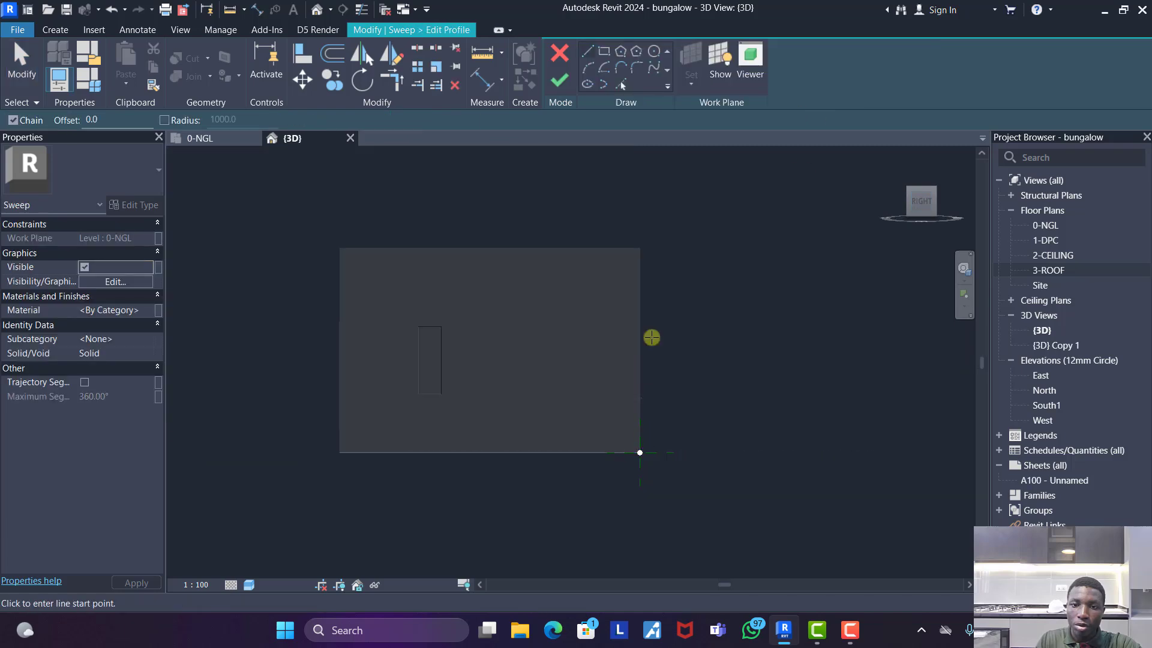
scroll(656, 205, "up", 4)
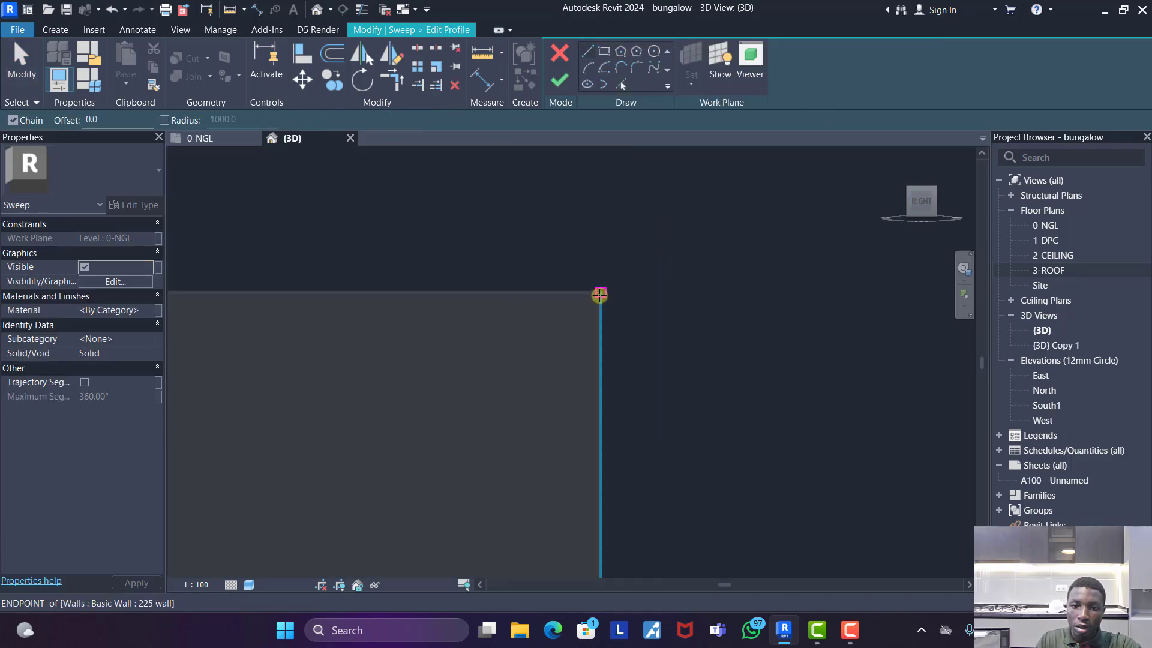
left_click(600, 294)
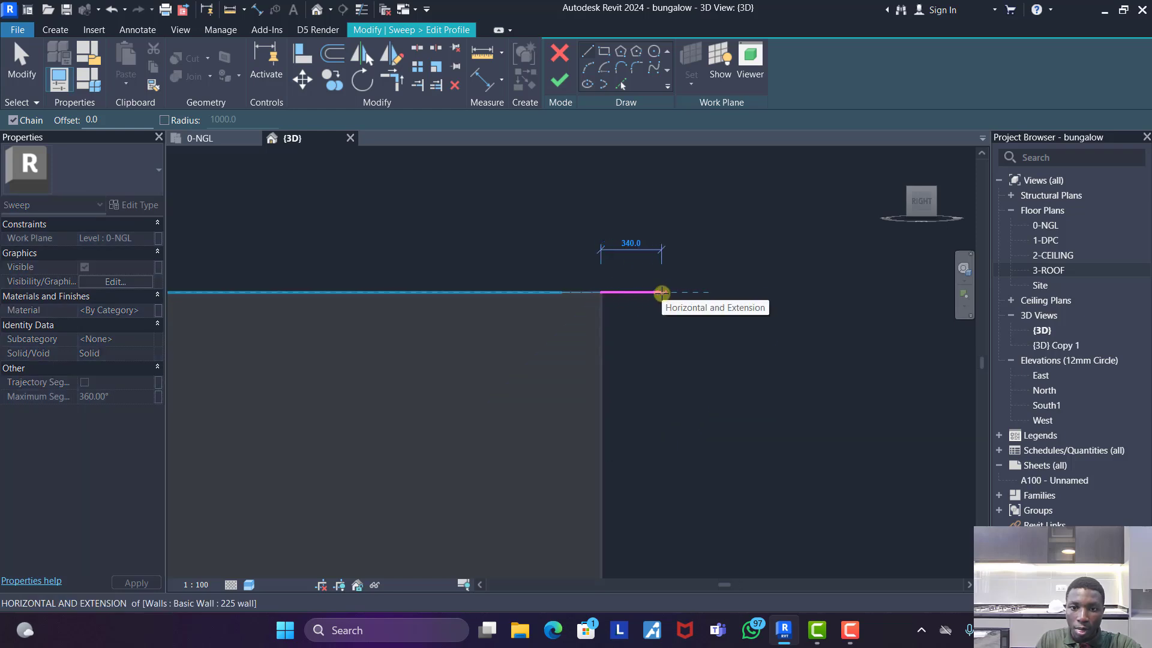
type("60")
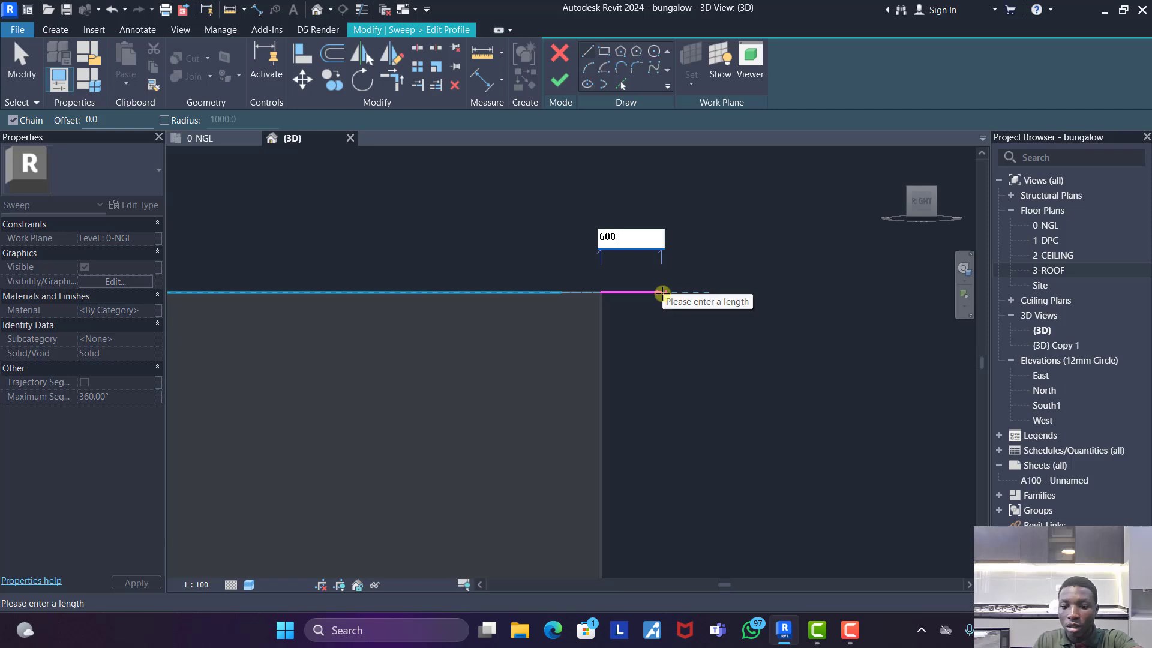
type("0")
key("Return")
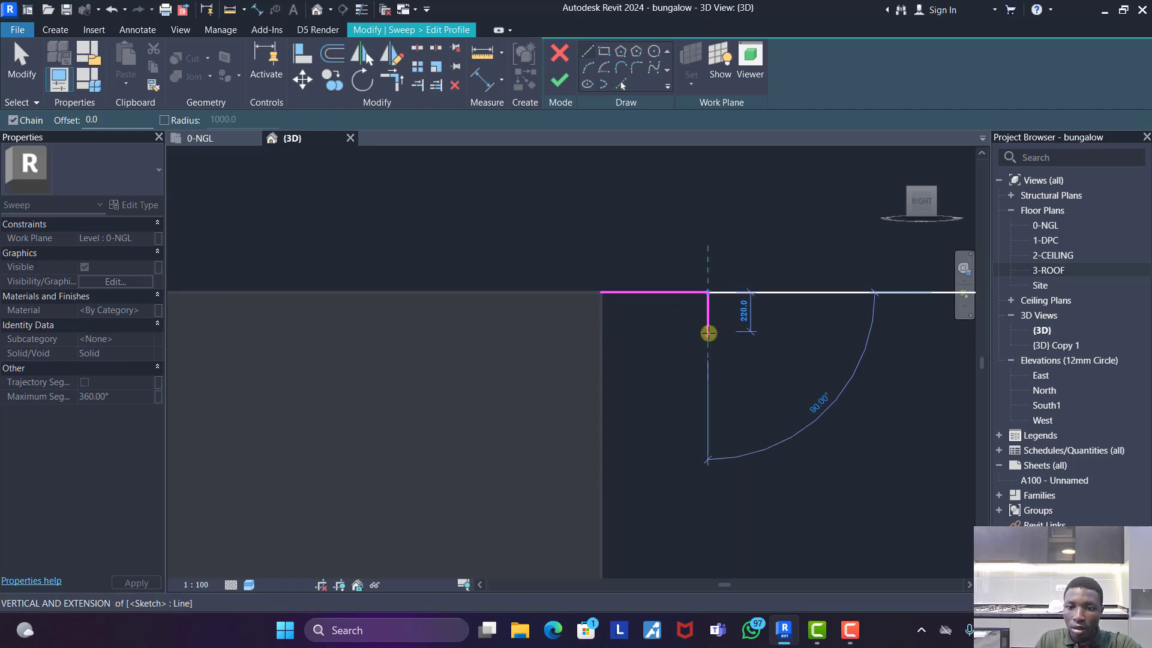
- Add a 300 mm vertical line down and close the rectangular profile against the wall face
type("300")
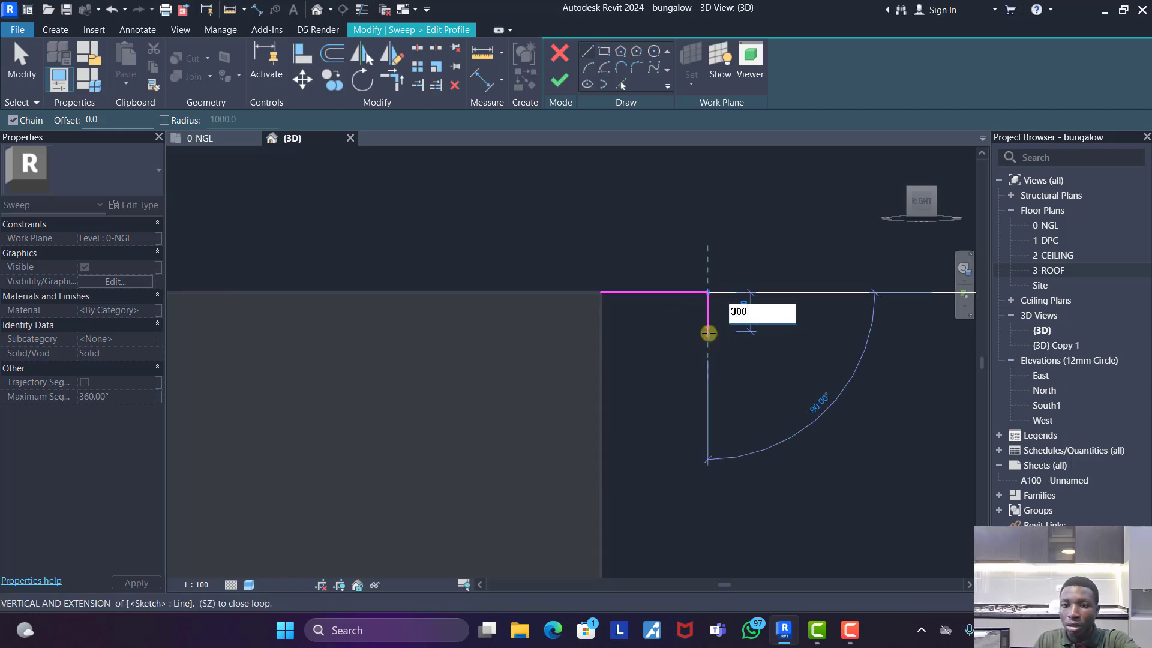
key("Return")
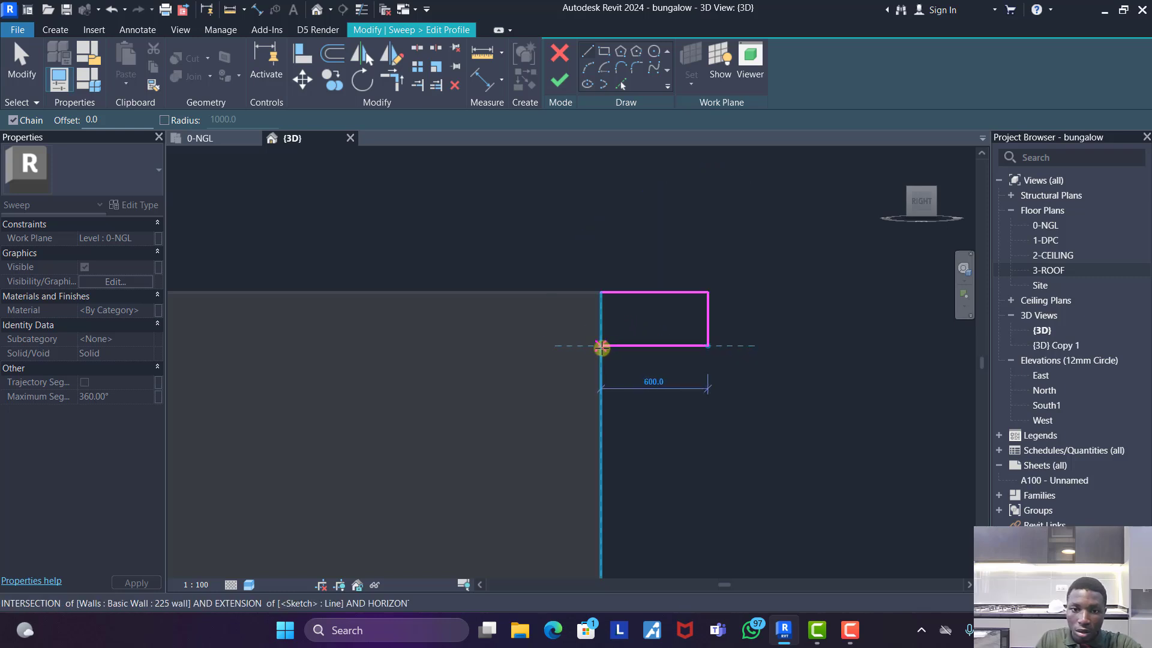
left_click(601, 347)
left_click(601, 292)
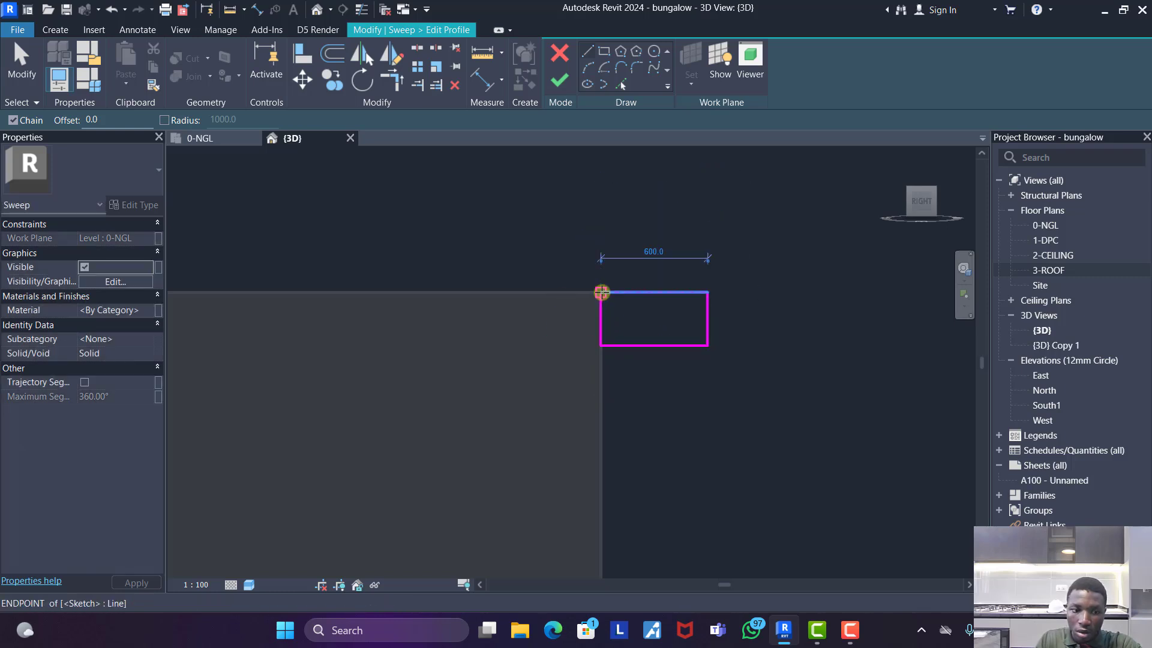
- Delete the bottom line and the outer vertical line of the rectangular profile
key("Escape")
key("Escape")
left_click(639, 345)
left_click(694, 314)
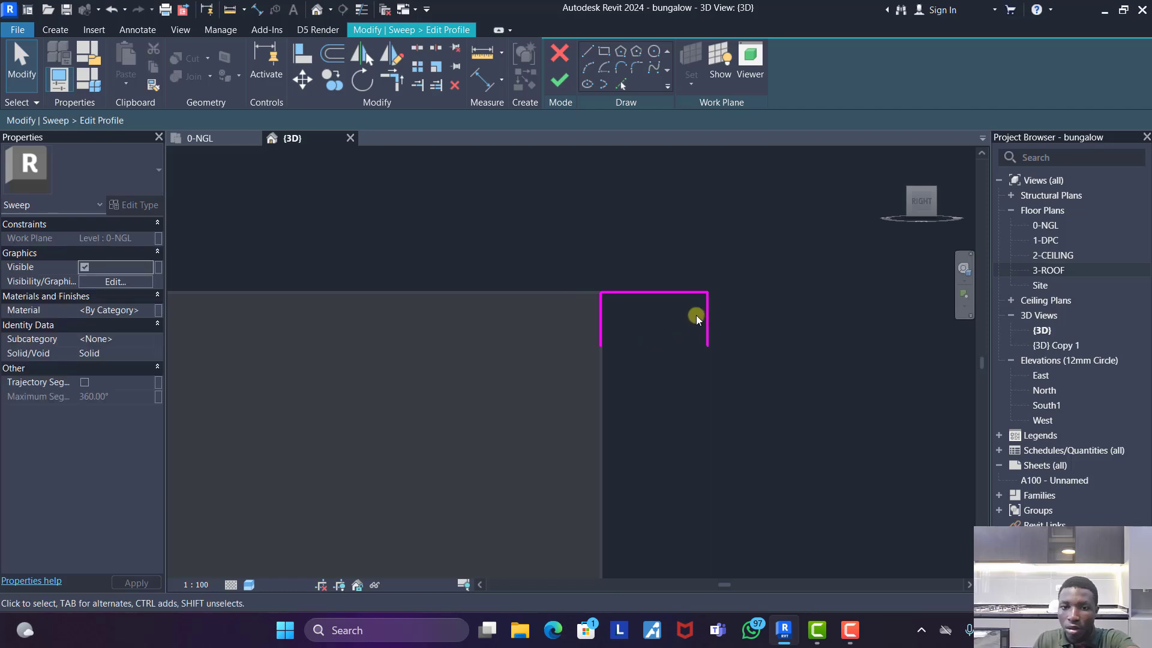
left_click(708, 314)
key("Delete")
- Draw a stepped underside outward from the wall-side line's lower end, with runs about 100, 120 and 240 mm and rises about 60 and 40 mm
left_click(589, 52)
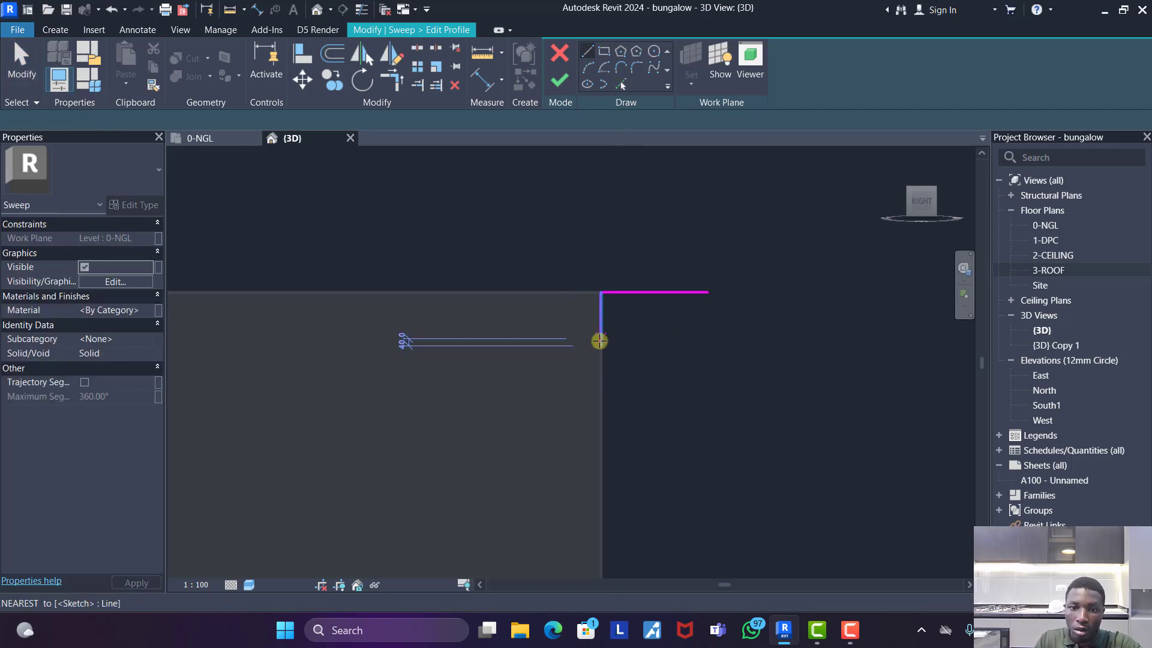
left_click(601, 345)
scroll(608, 347, "up", 2)
left_click(624, 343)
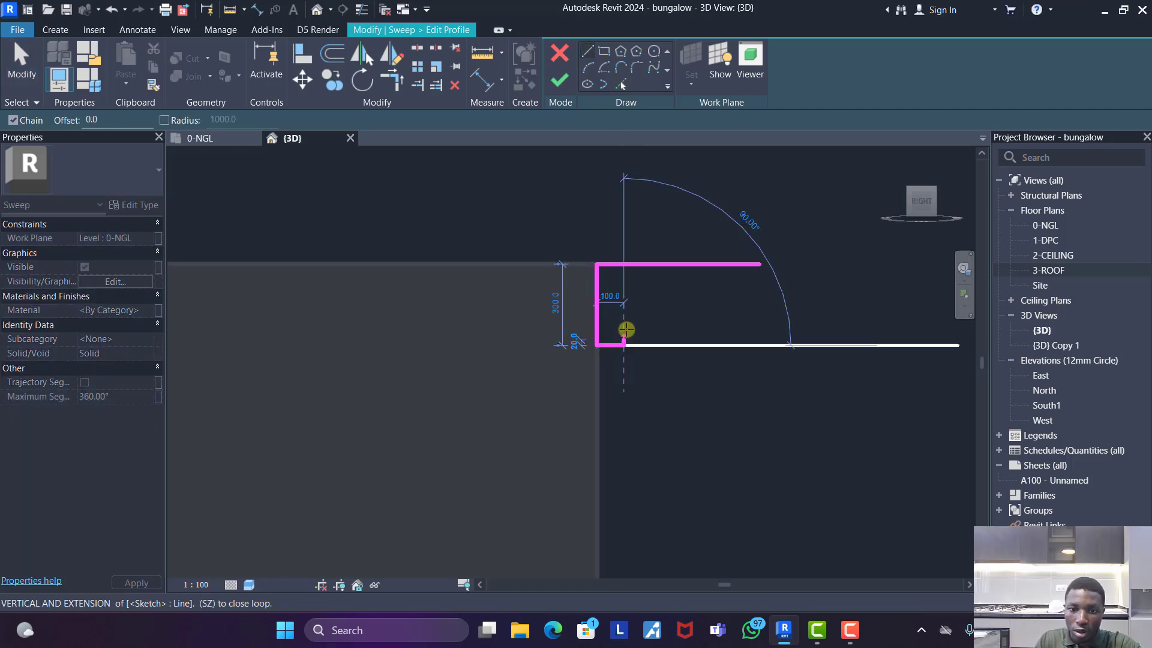
left_click(625, 328)
left_click(657, 329)
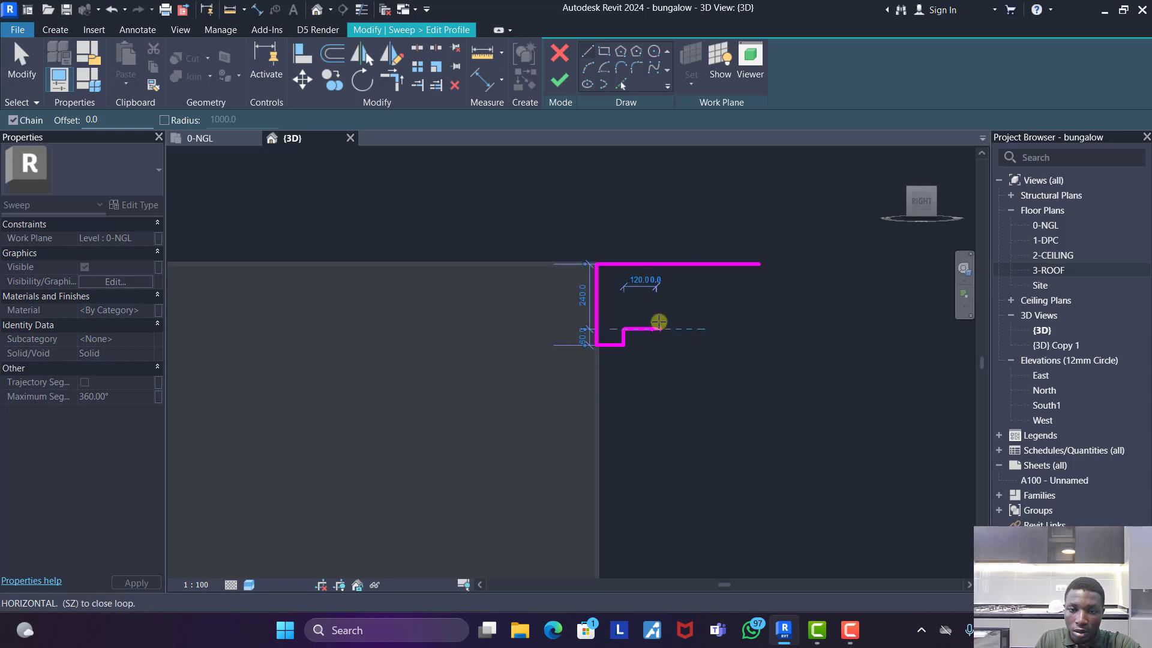
left_click(657, 318)
left_click(721, 317)
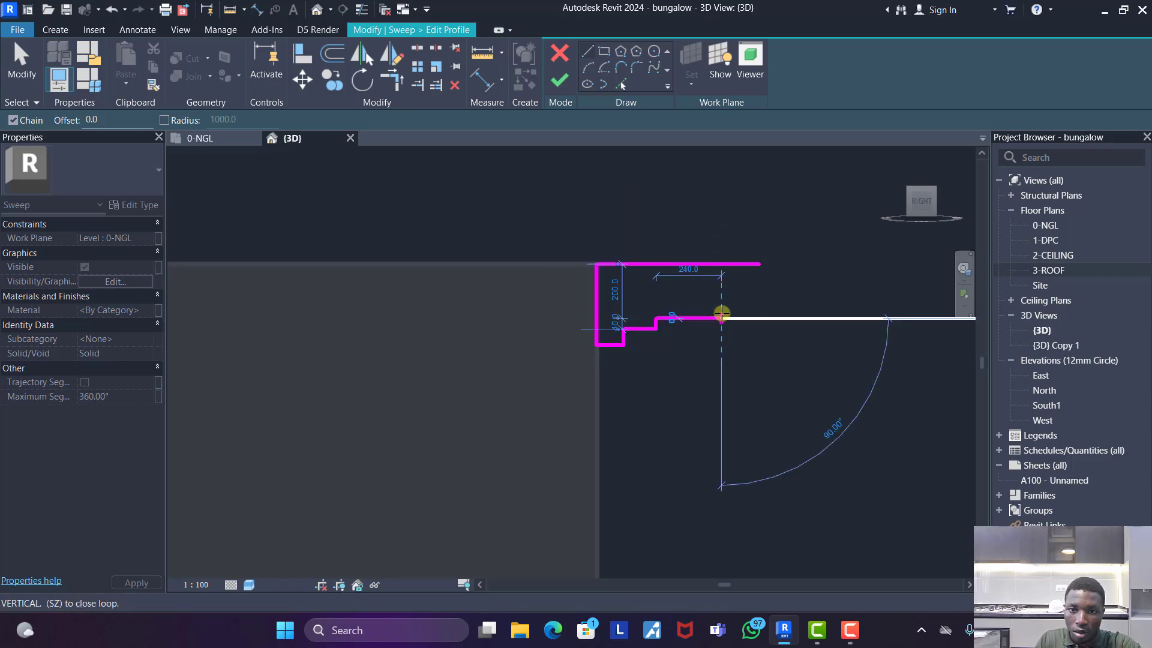
- Continue the stepped line upward with a final run about 100 mm long, closing the profile at the top line's outer end
left_click(720, 286)
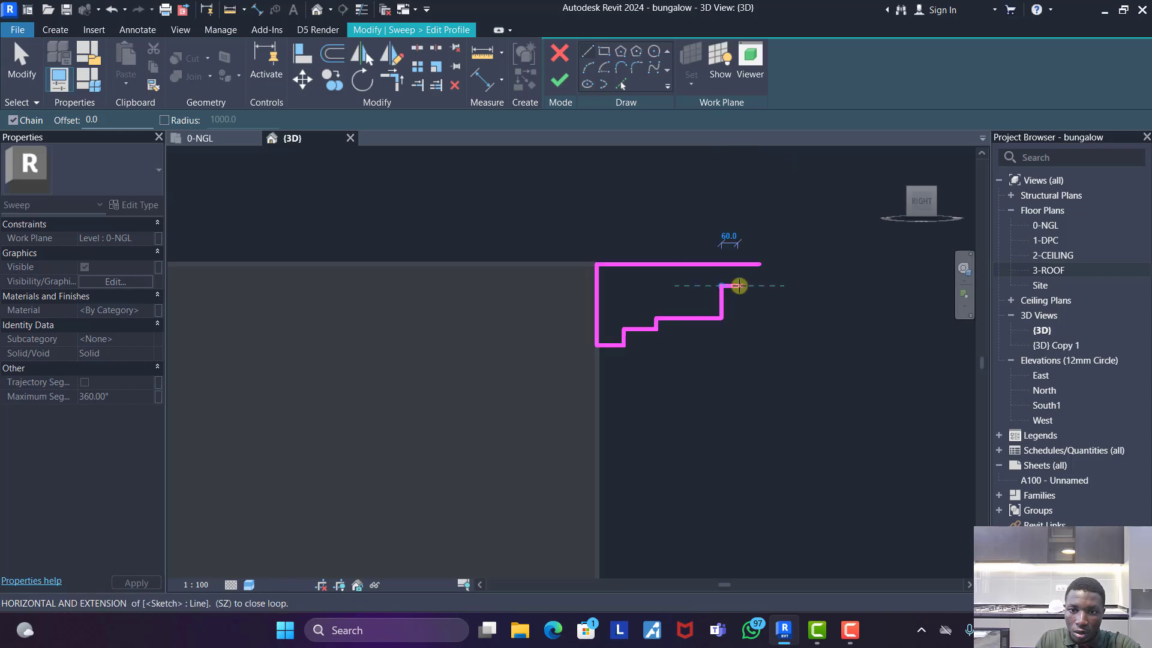
scroll(742, 286, "up", 3)
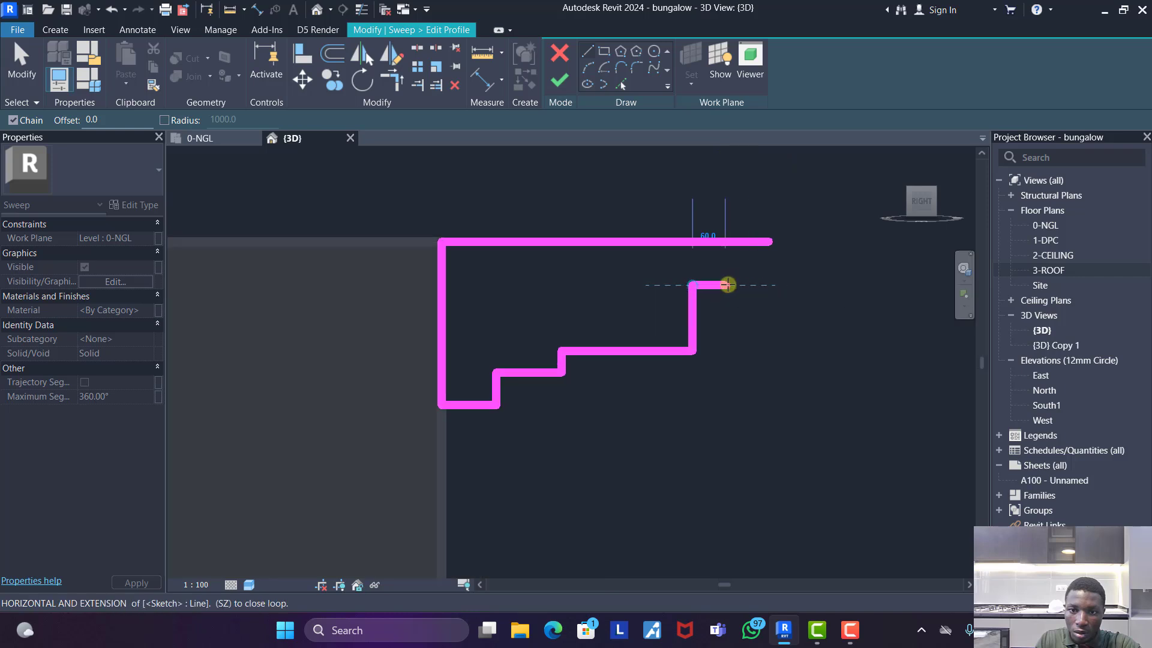
left_click(714, 286)
left_click(714, 263)
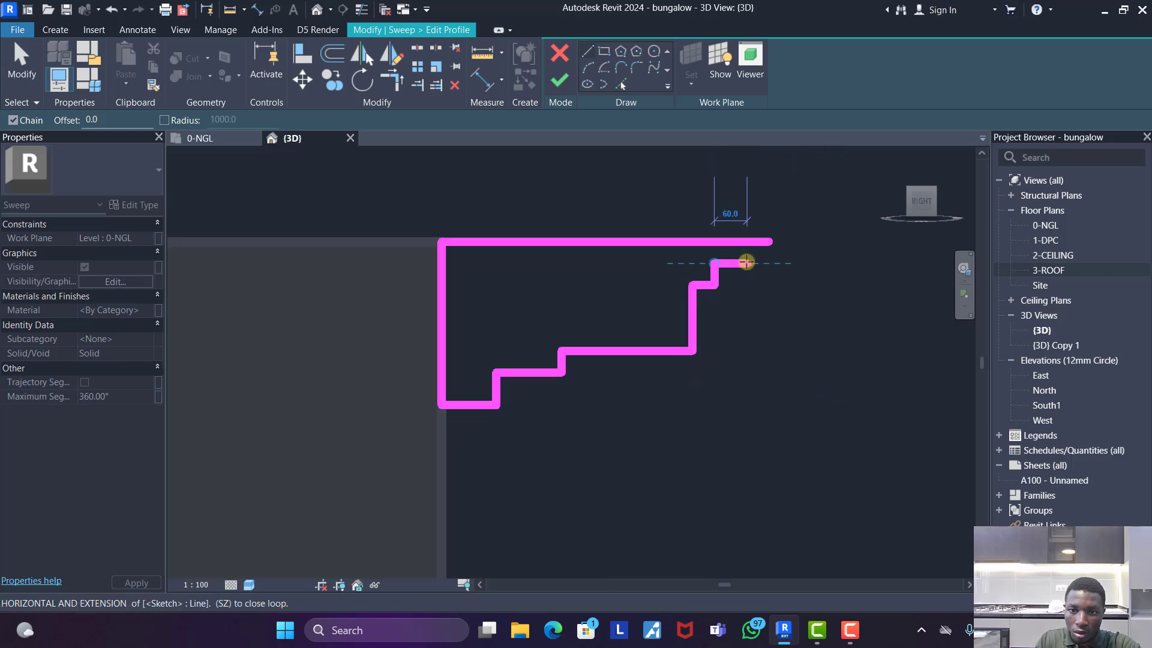
left_click(768, 263)
left_click(767, 244)
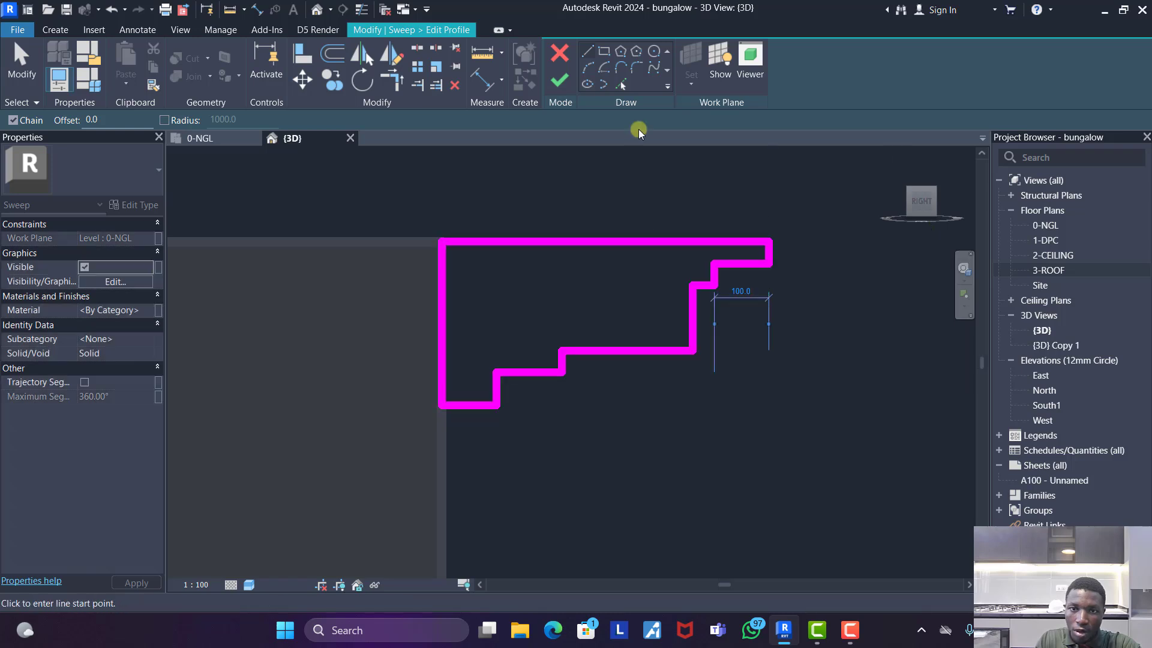
- Finish the stepped profile and the sweep around the wall tops, and complete the in-place model
left_click(559, 80)
left_click(559, 80)
scroll(745, 300, "down", 5)
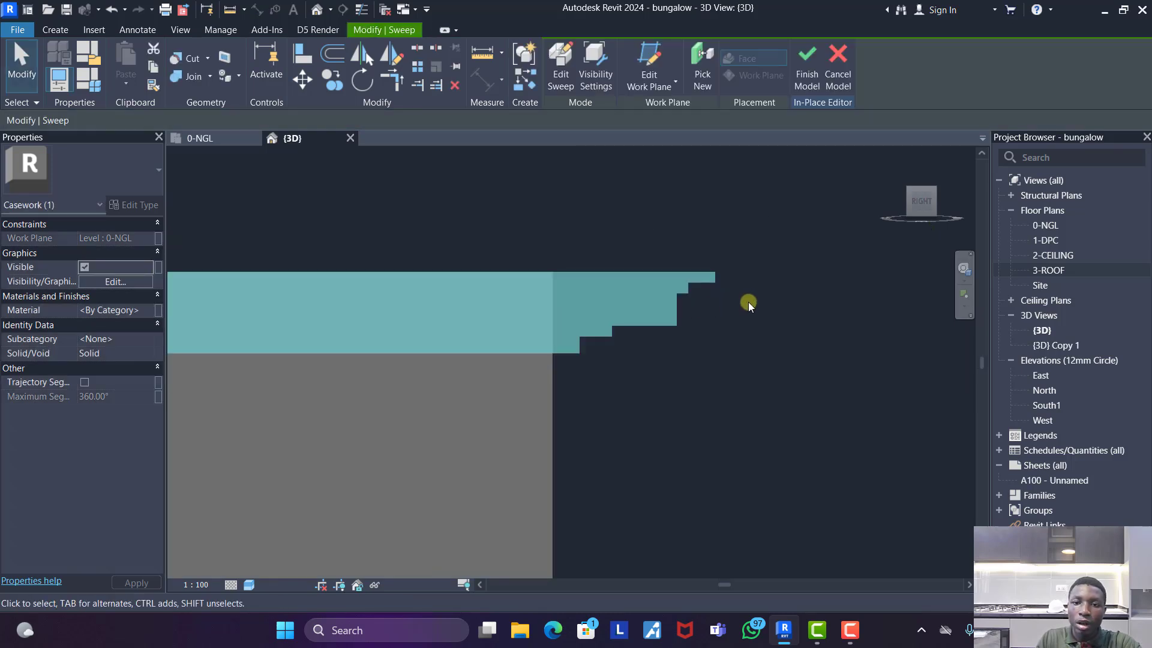
left_click(689, 232)
middle_click_drag(620, 298, 645, 402, "shift")
left_click(567, 59)
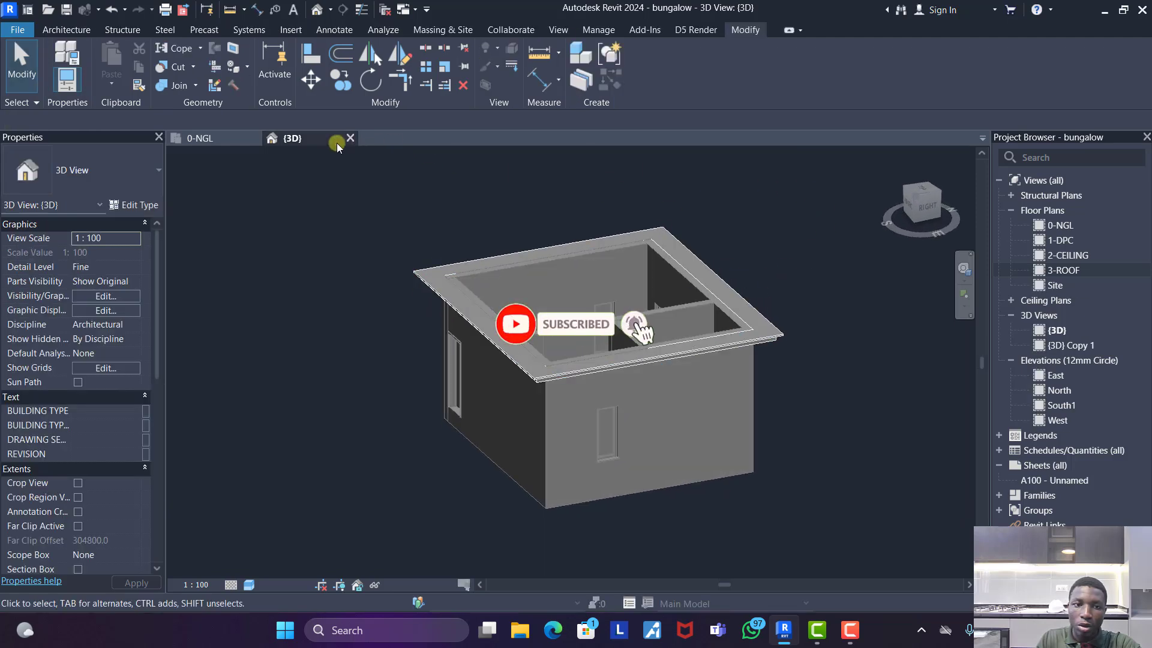
- Create a roof by footprint on level 1-DPC, with a rectangular sloped boundary traced along the sweep's outer edges
left_click(220, 138)
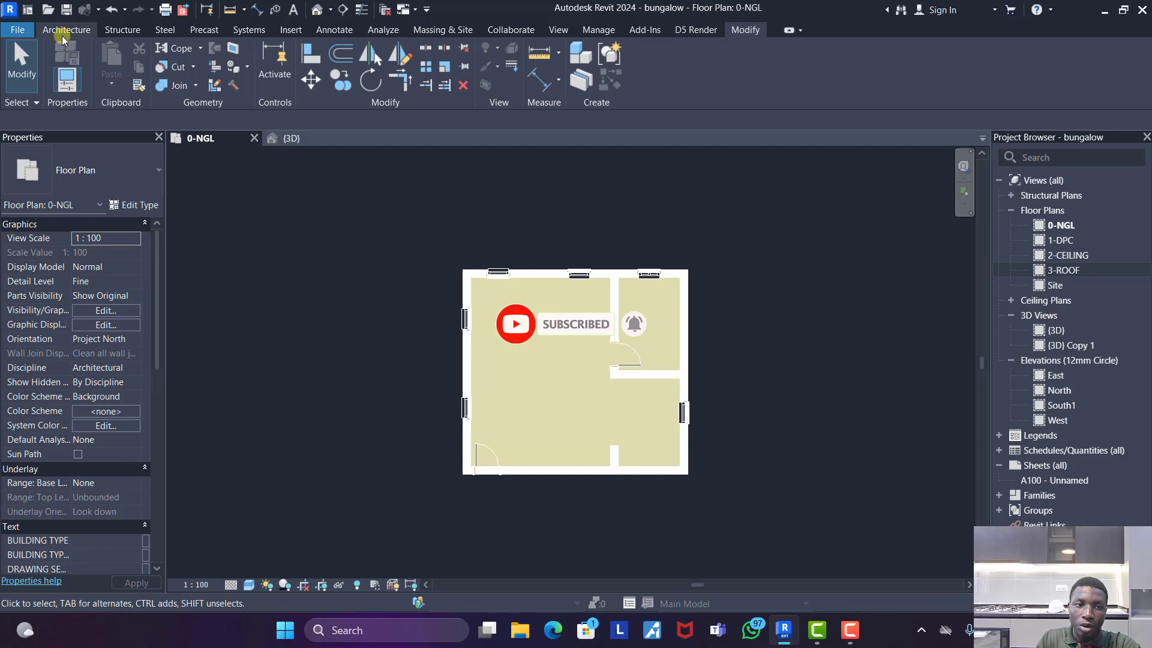
left_click(294, 139)
left_click(924, 192)
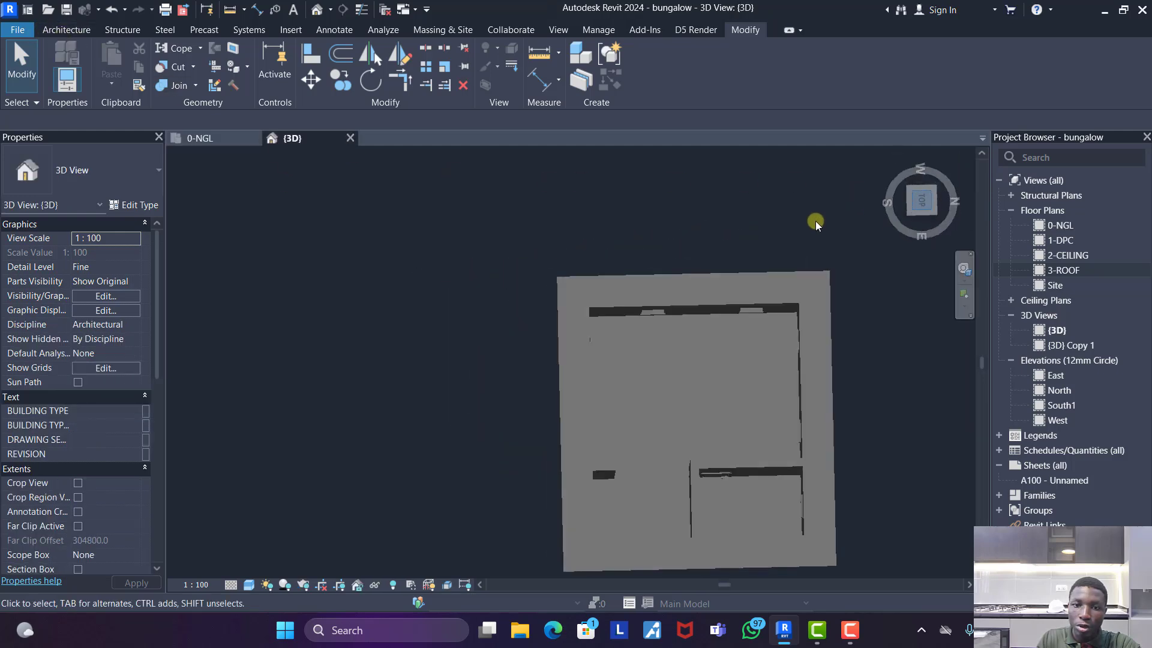
left_click(70, 28)
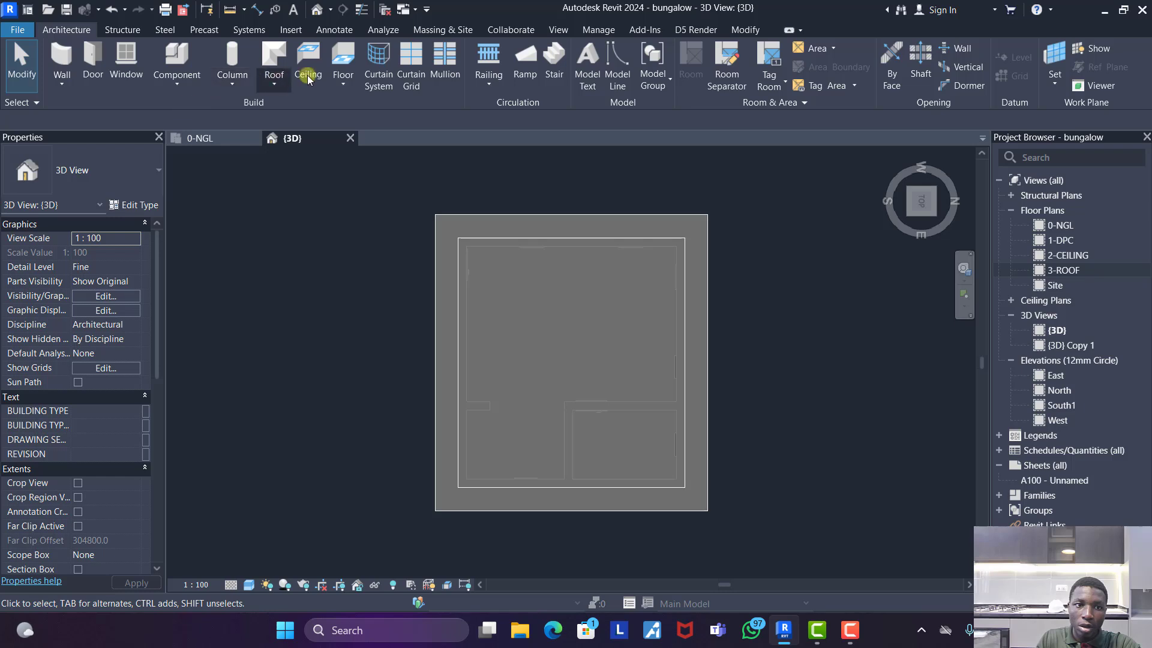
left_click(279, 84)
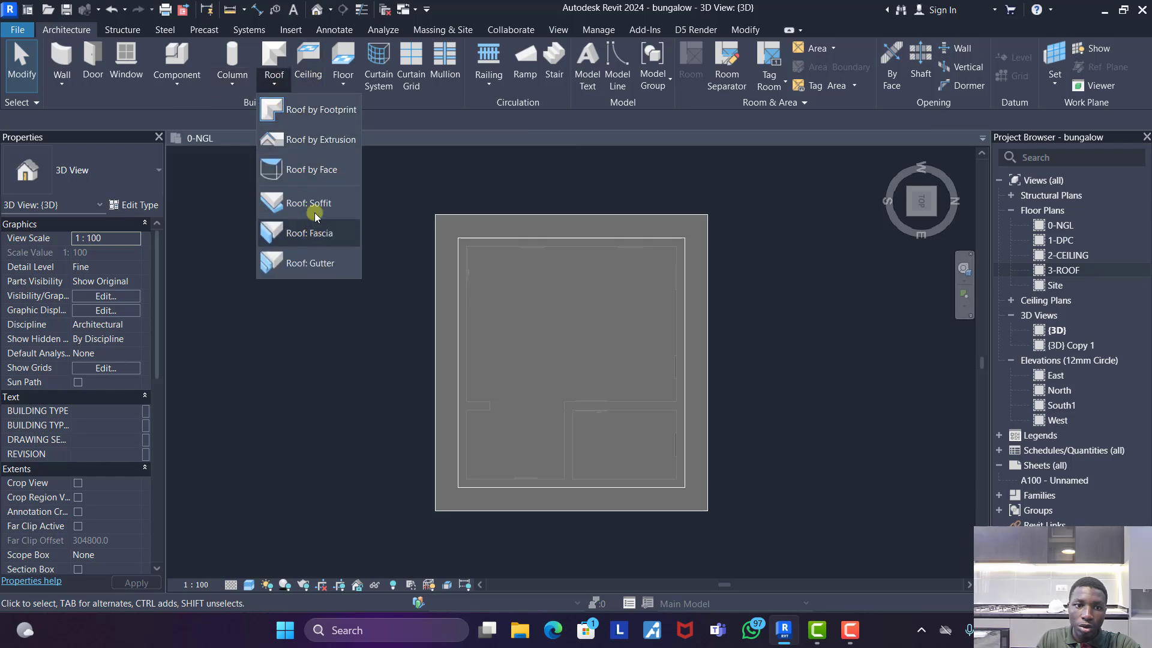
left_click(310, 112)
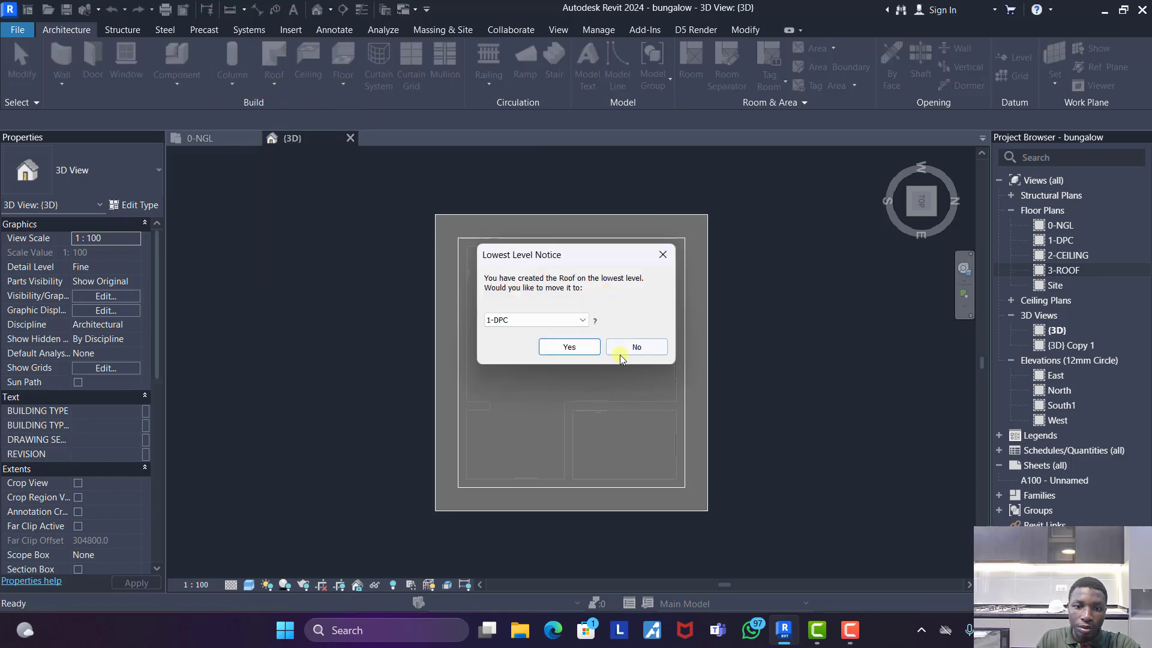
left_click(569, 346)
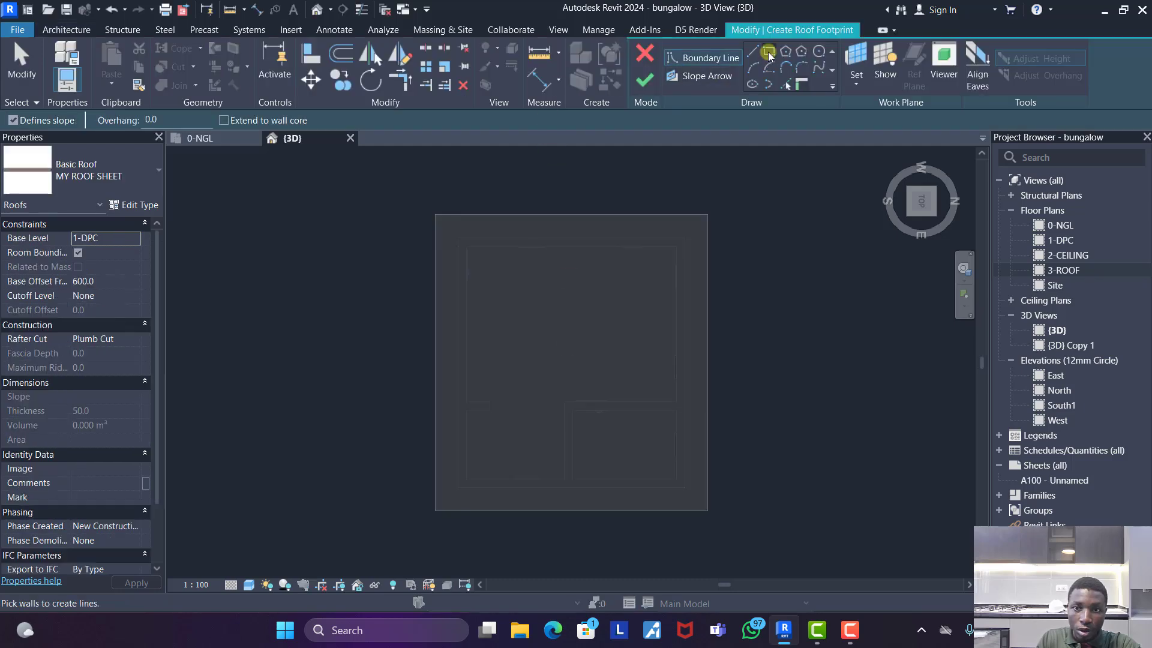
left_click(434, 215)
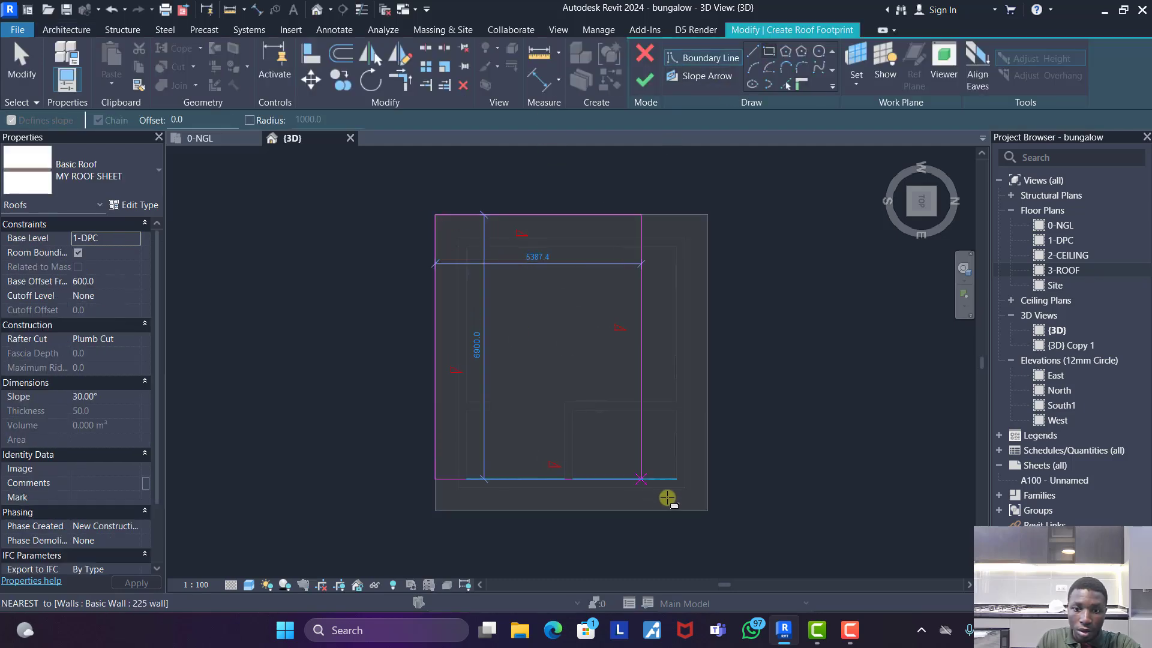
left_click(709, 510)
left_click(645, 80)
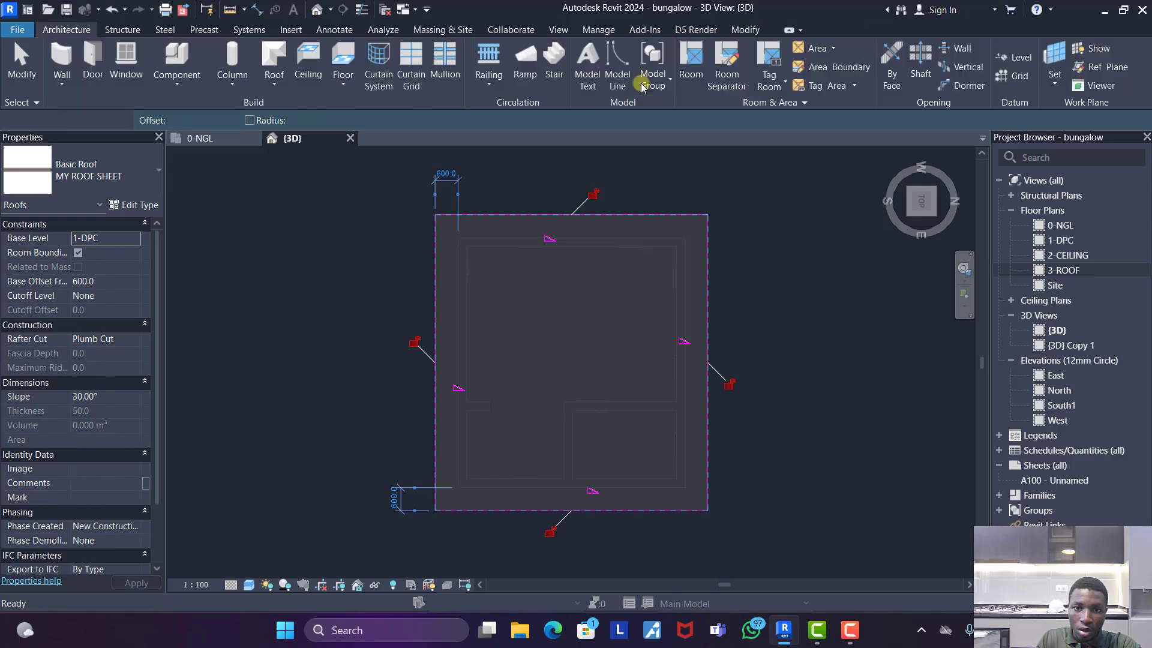
- Move the roof up from its lower eave corner onto the top outer corner of the stepped sweep
left_click(918, 223)
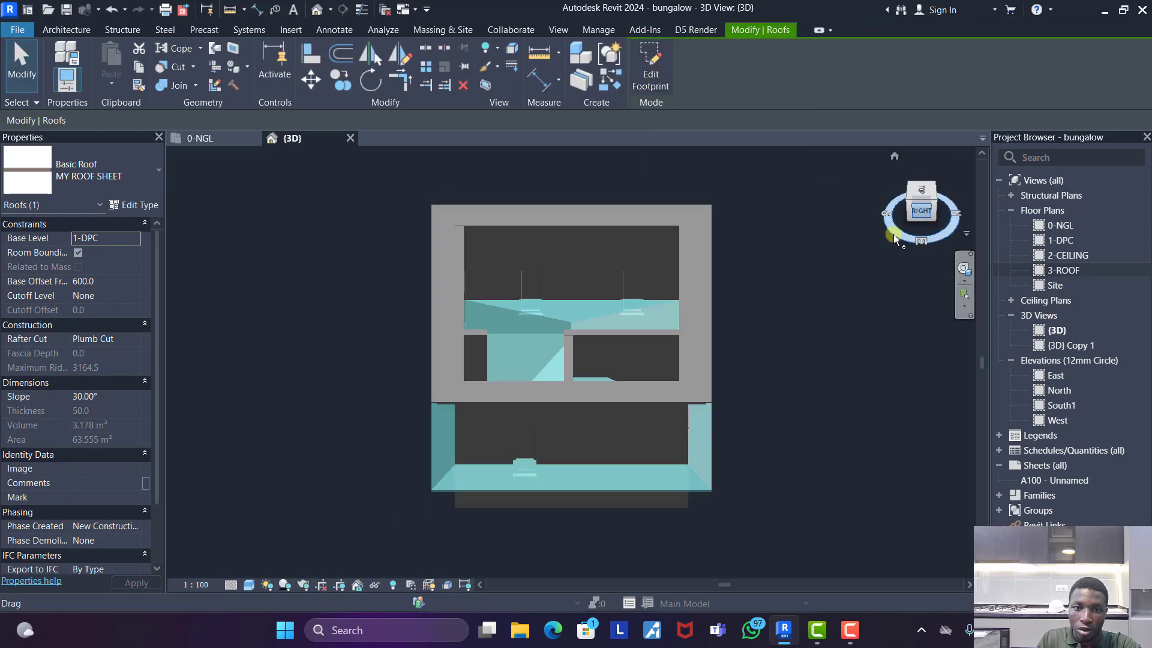
key("m")
key("v")
scroll(693, 408, "up", 5)
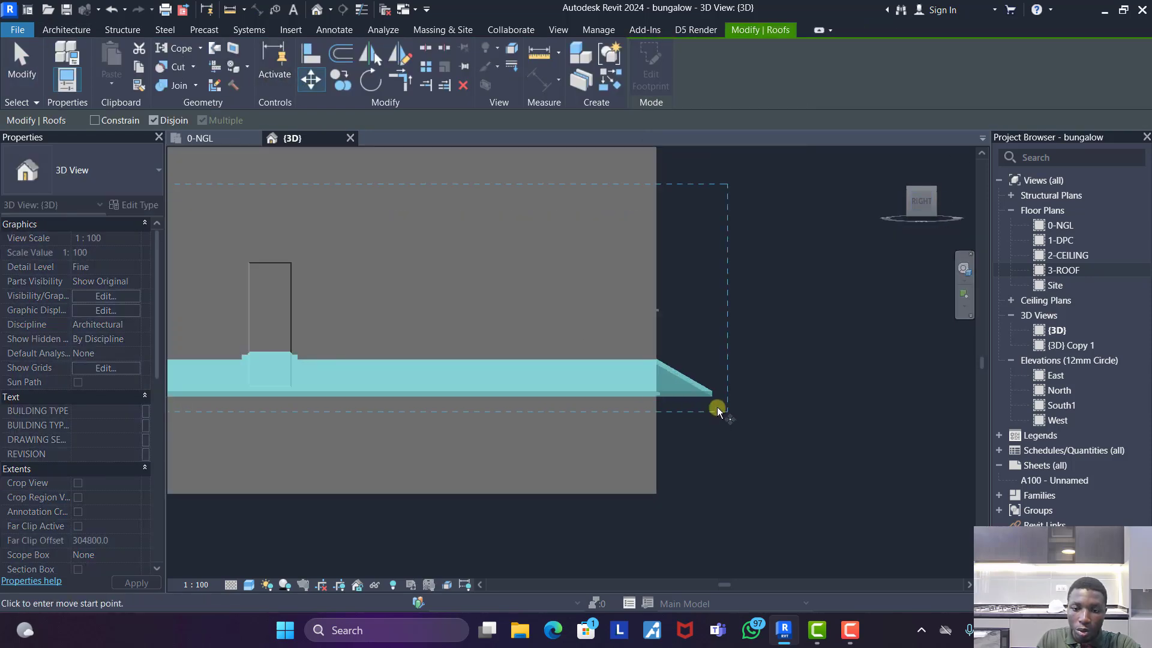
left_click(711, 399)
scroll(705, 180, "up", 5)
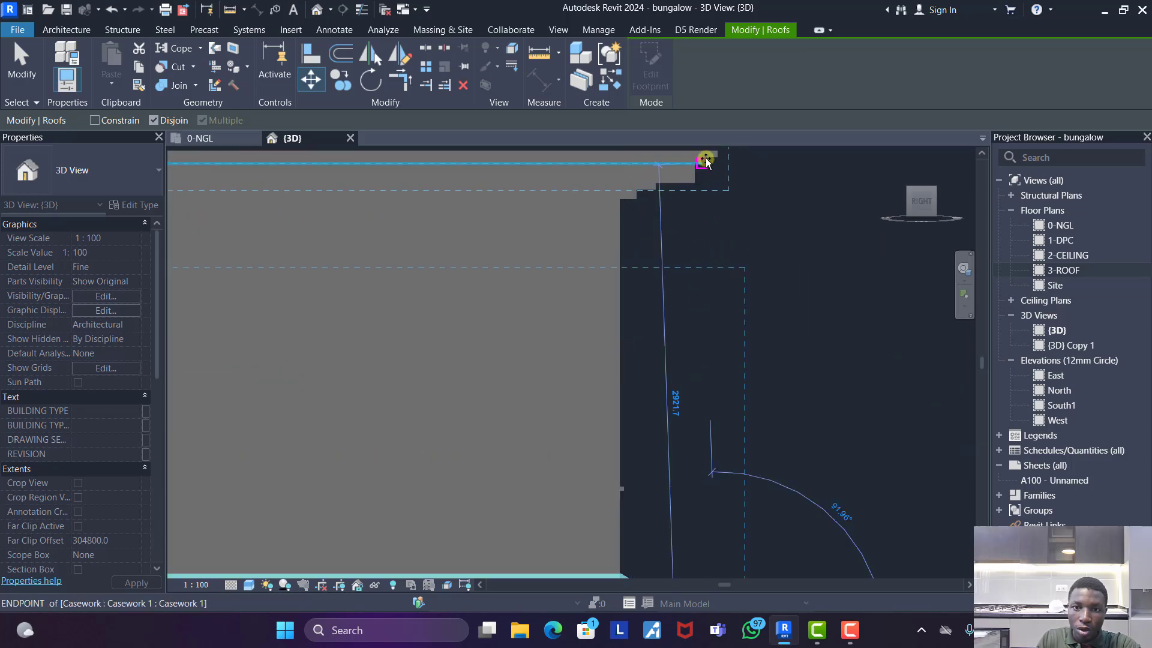
left_click(697, 260)
scroll(747, 279, "down", 10)
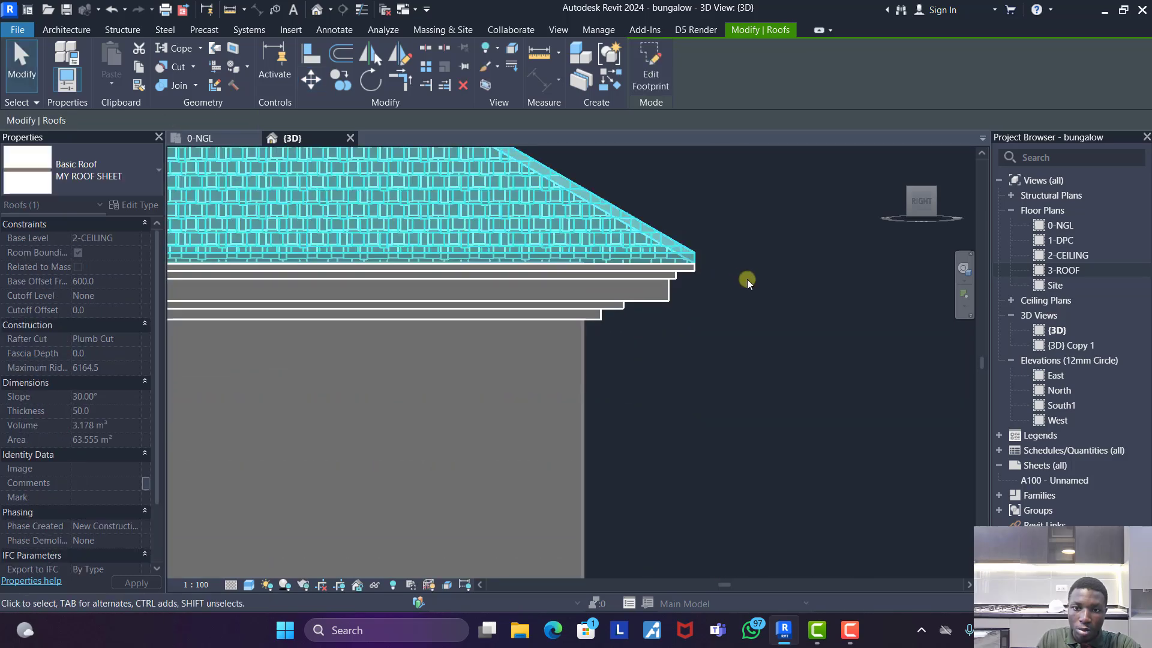
key("Escape")
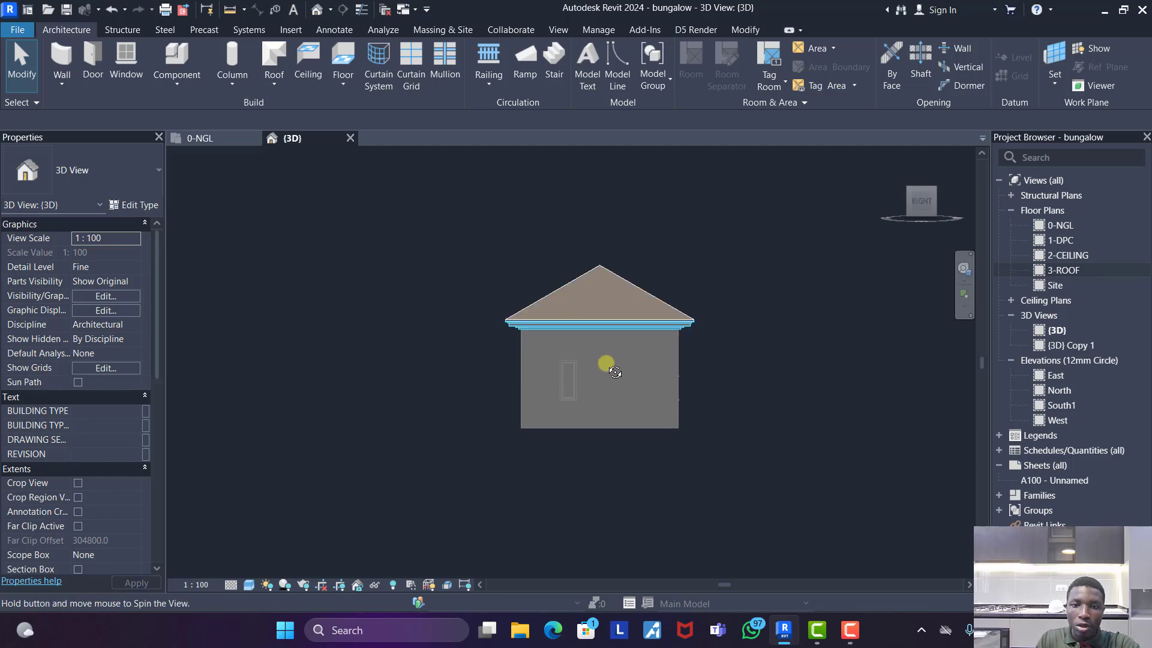
middle_click_drag(614, 372, 734, 427, "shift")
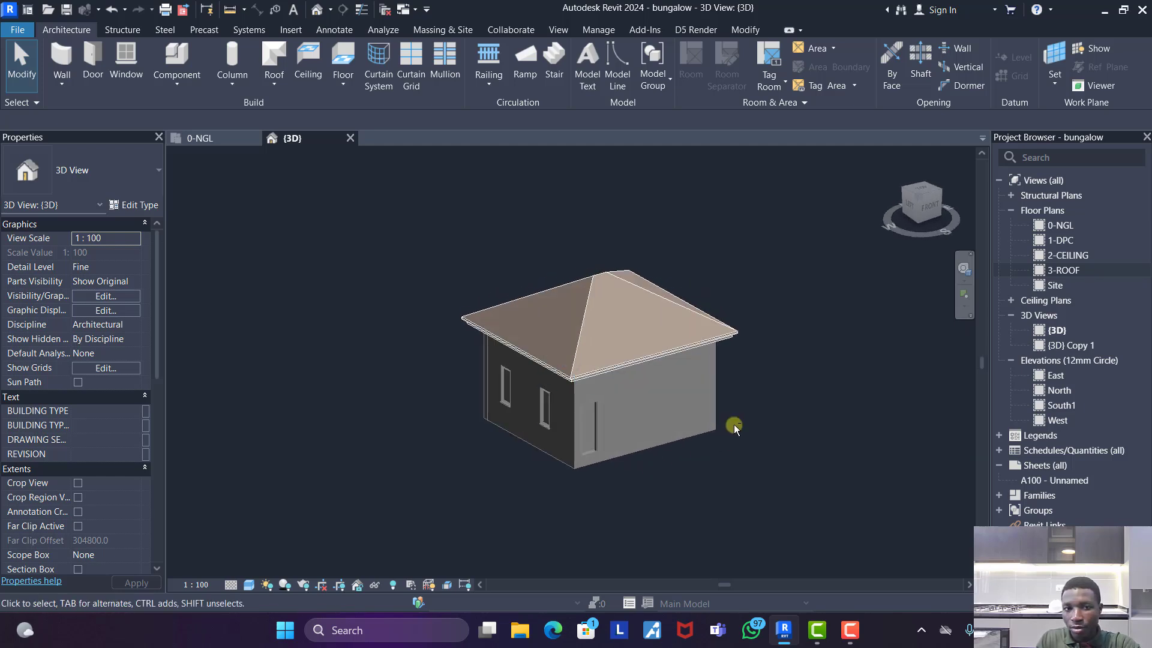
- On 0-NGL, sketch a rectangular floor boundary about 2300 by 600 mm outside the entrance door, starting at the outer wall corner
left_click(206, 138)
scroll(558, 351, "down", 3)
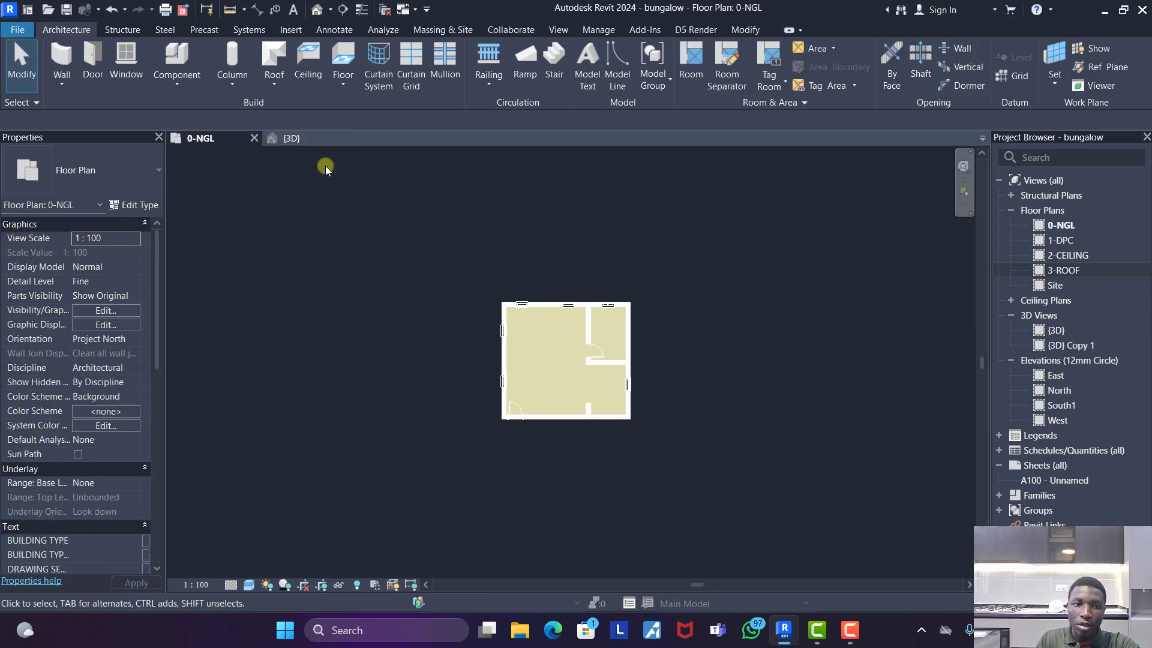
left_click(319, 144)
scroll(596, 474, "up", 5)
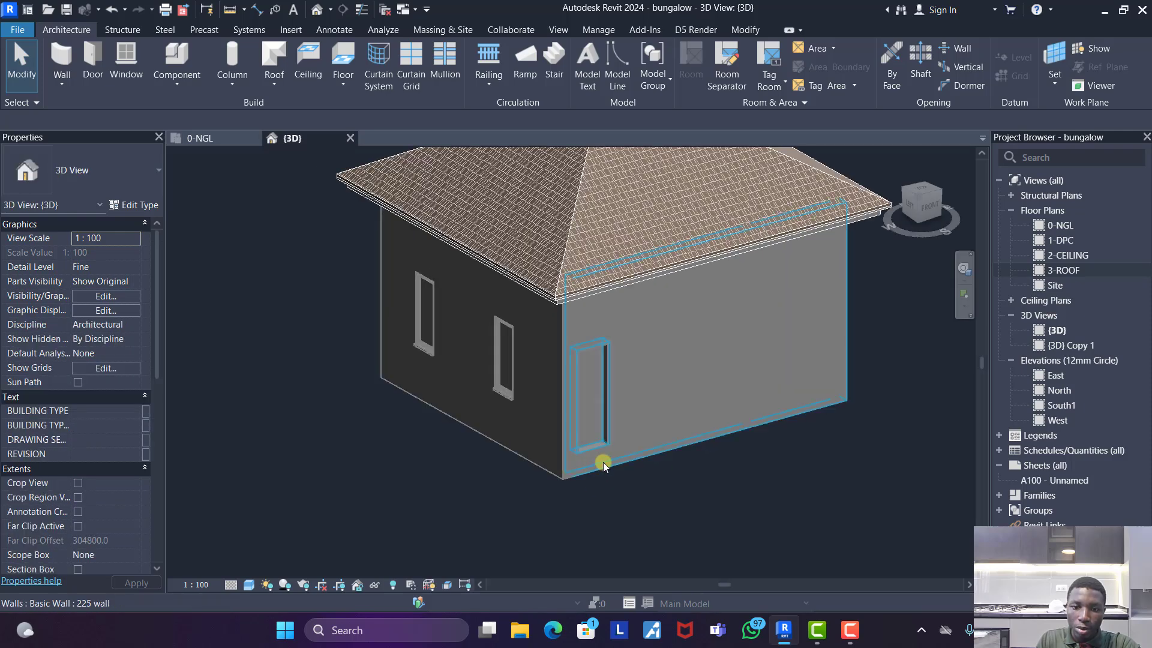
left_click(204, 139)
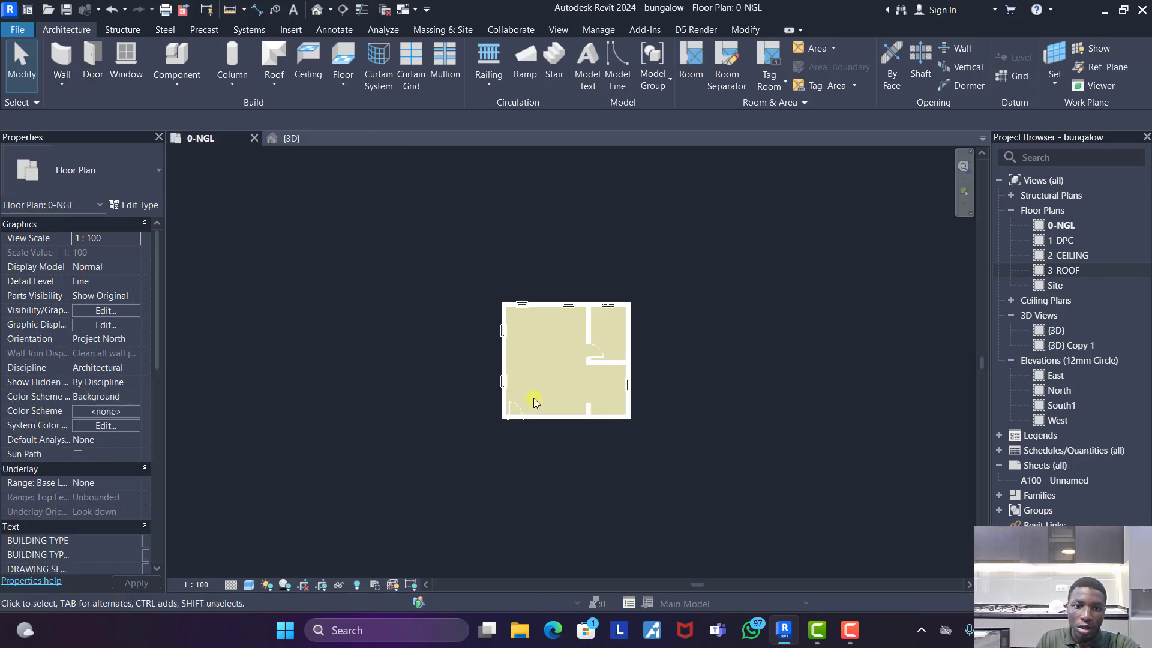
scroll(551, 420, "up", 5)
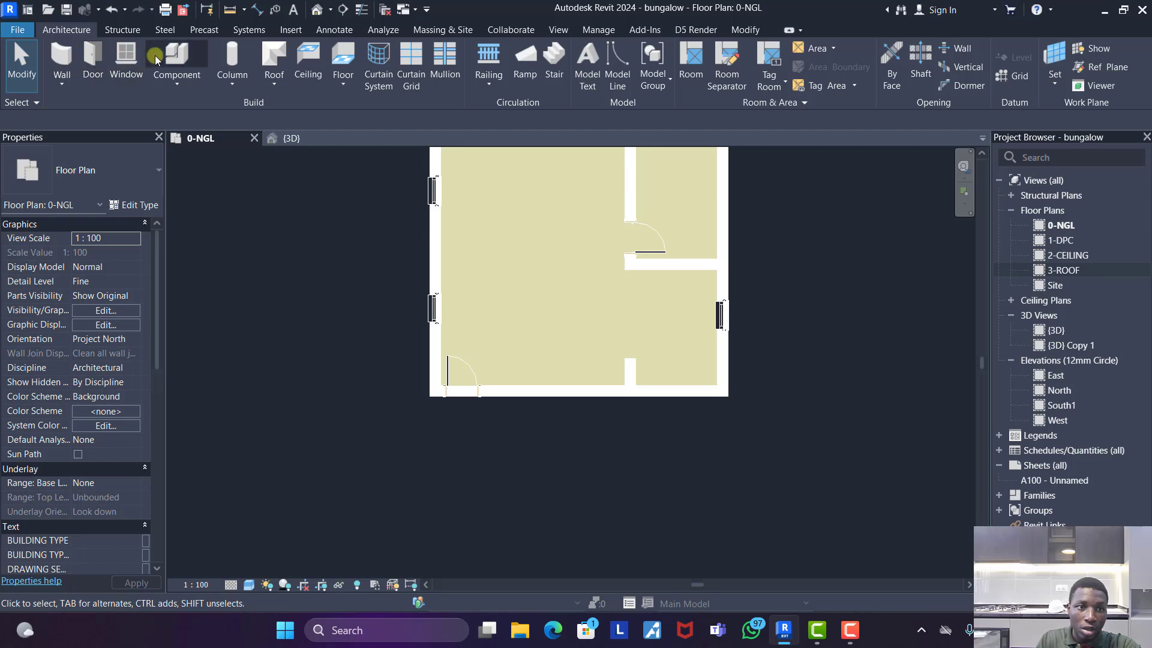
left_click(344, 62)
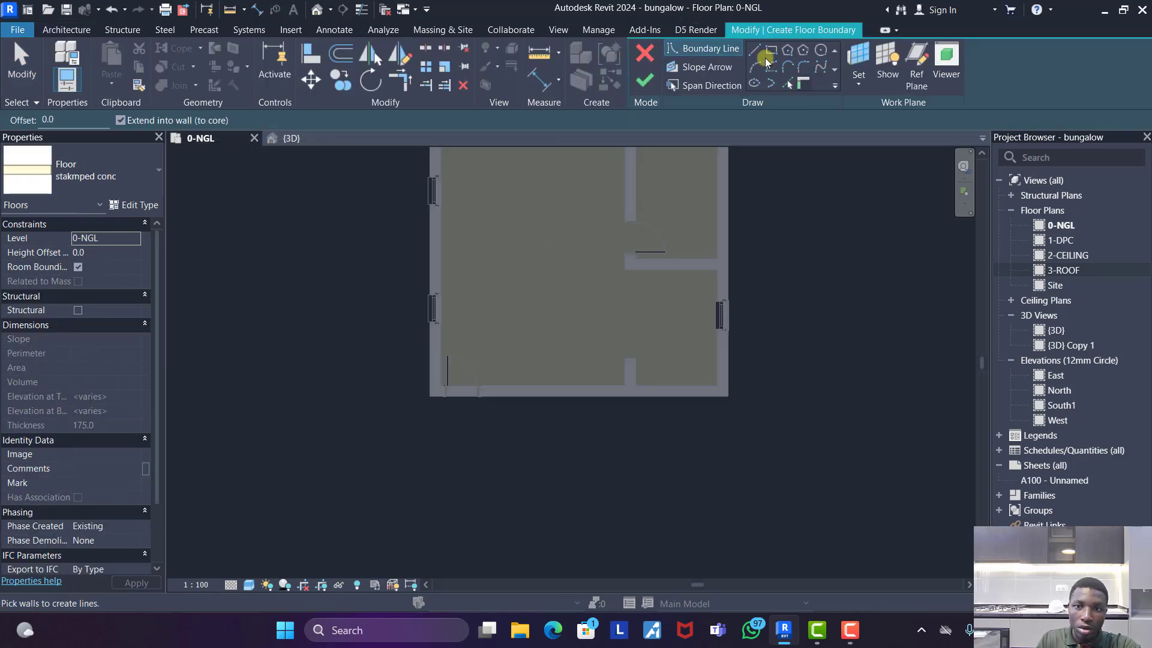
left_click(767, 50)
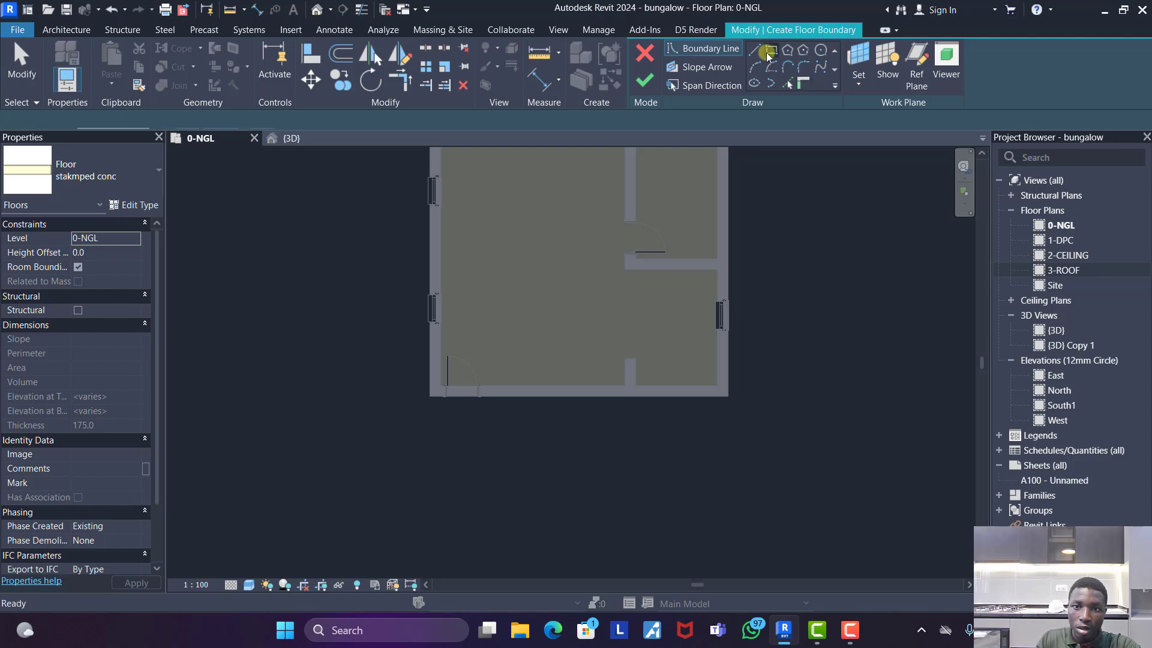
scroll(431, 395, "up", 2)
left_click(438, 394)
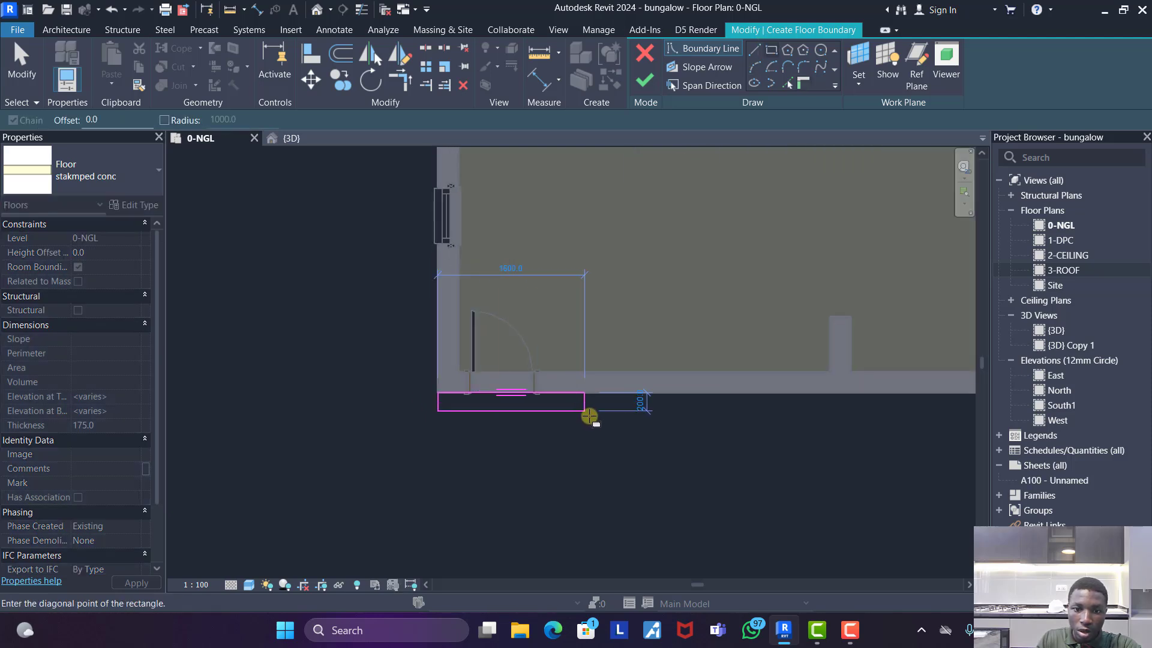
left_click(648, 447)
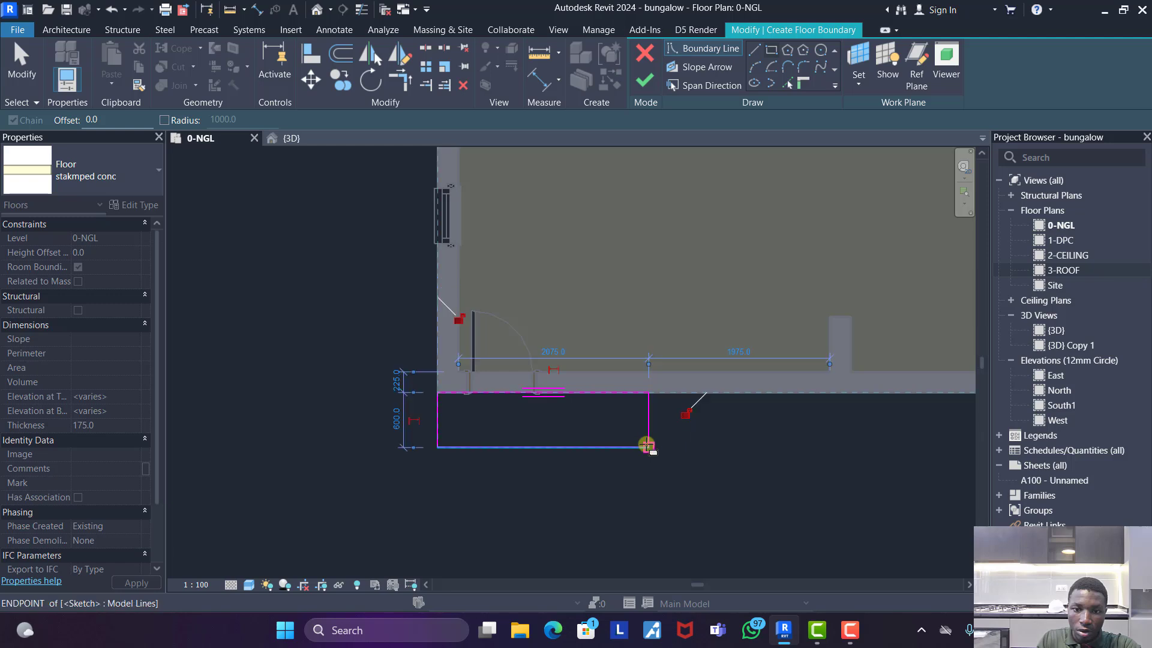
- Set the entrance floor boundary's depth to 900 mm and finish the floor
key("Escape")
left_click(610, 452)
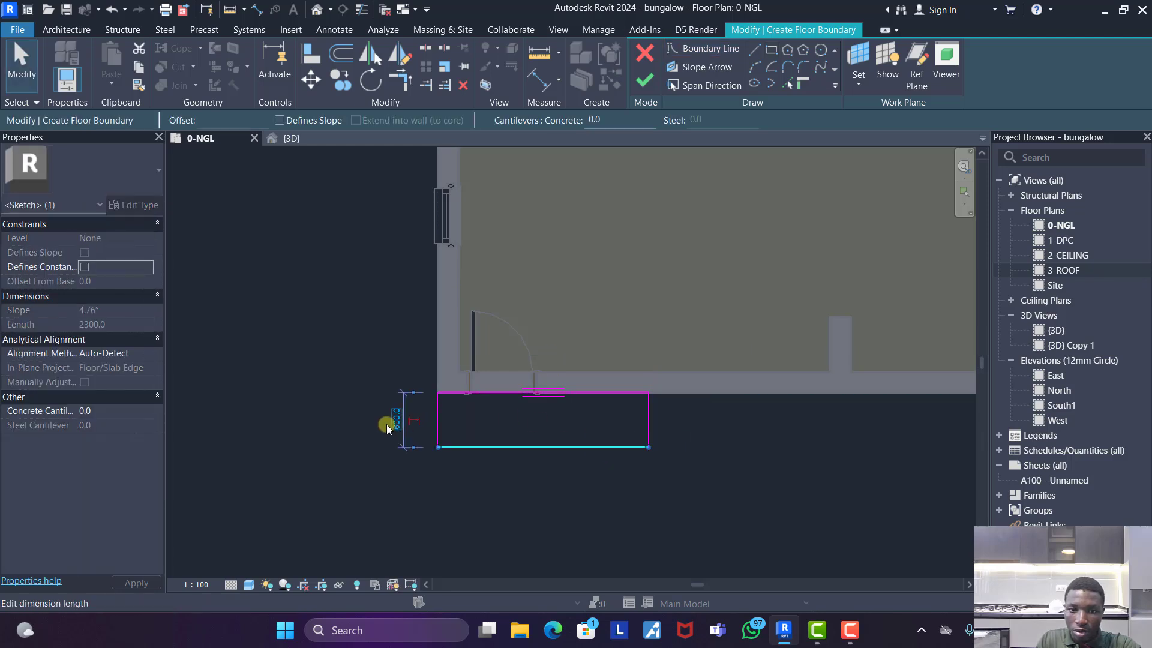
key("Return")
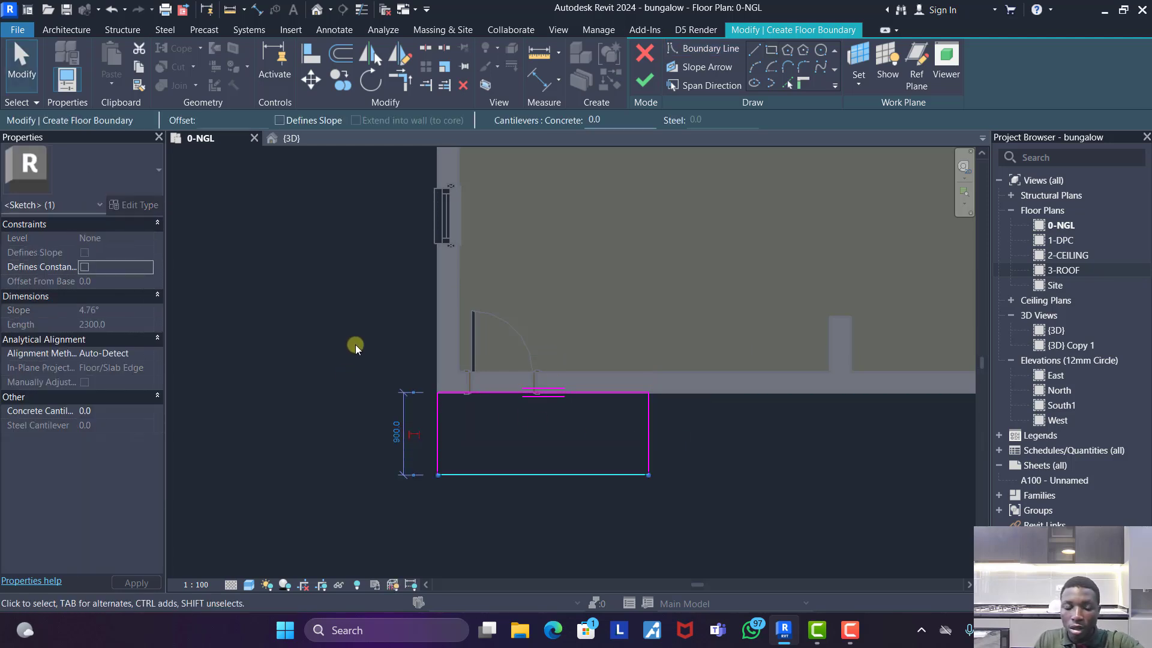
key("Escape")
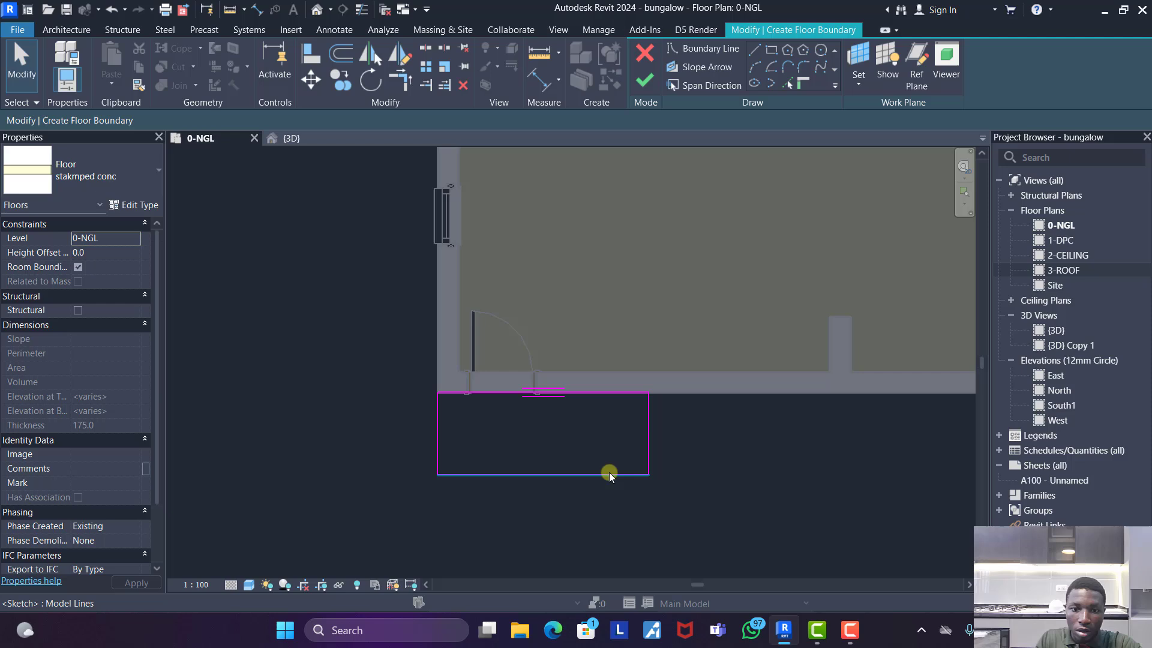
left_click(646, 85)
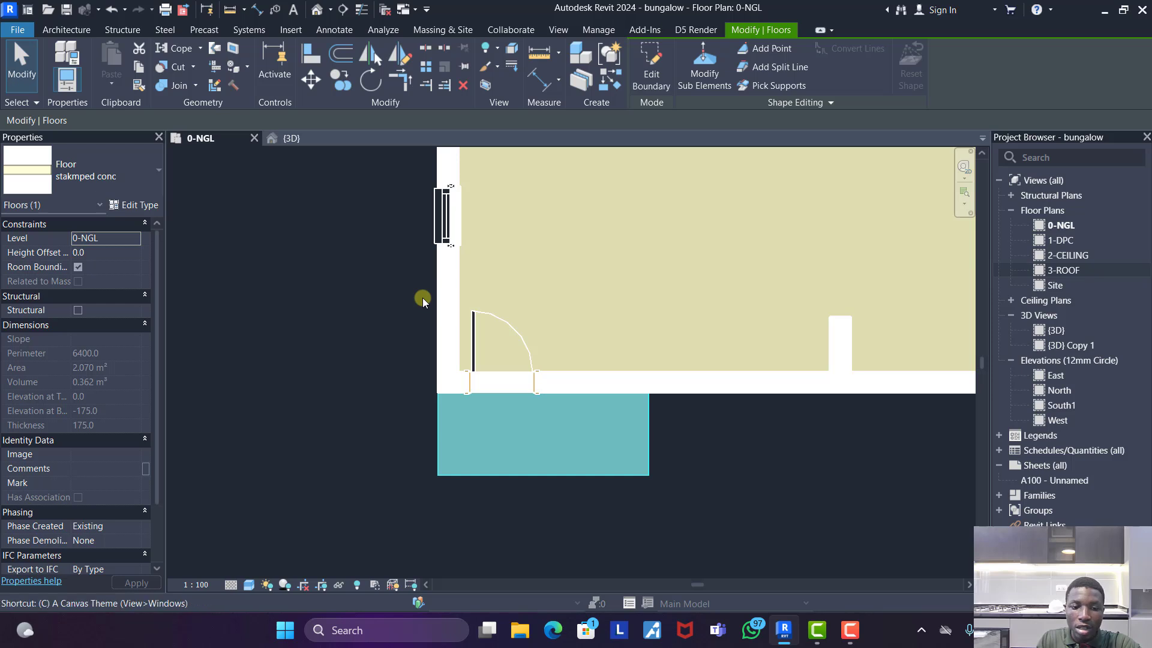
- Start a second floor and sketch a rectangle about 2300 by 400 mm along the entrance slab's outer edge
double_click(466, 261)
left_click(771, 50)
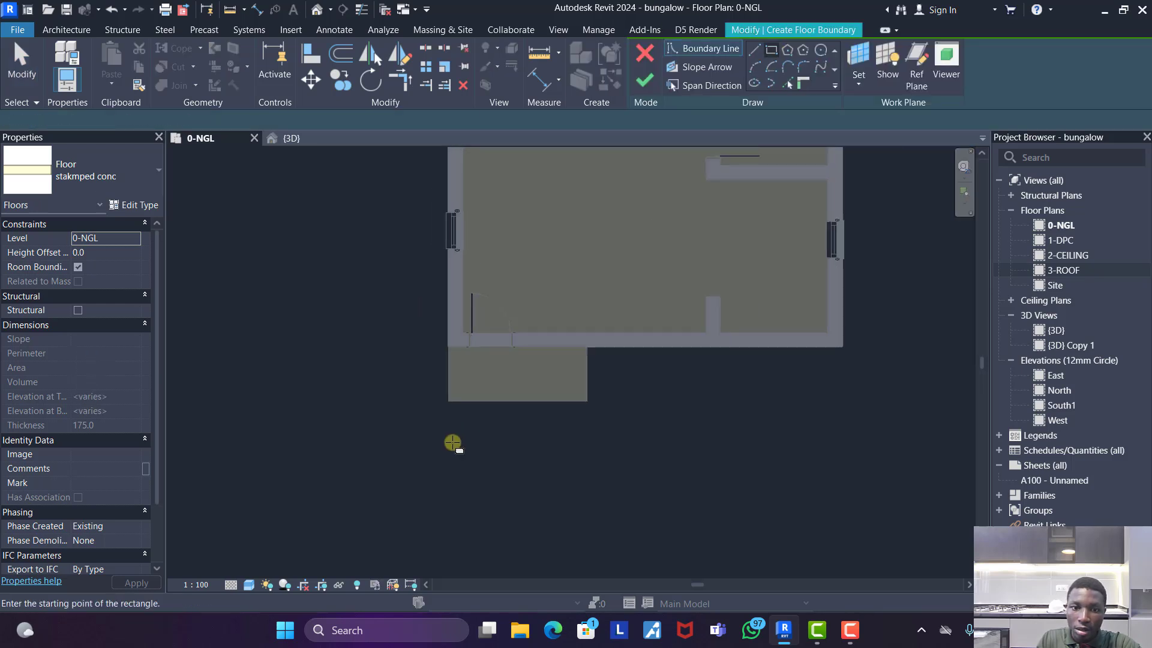
left_click(448, 400)
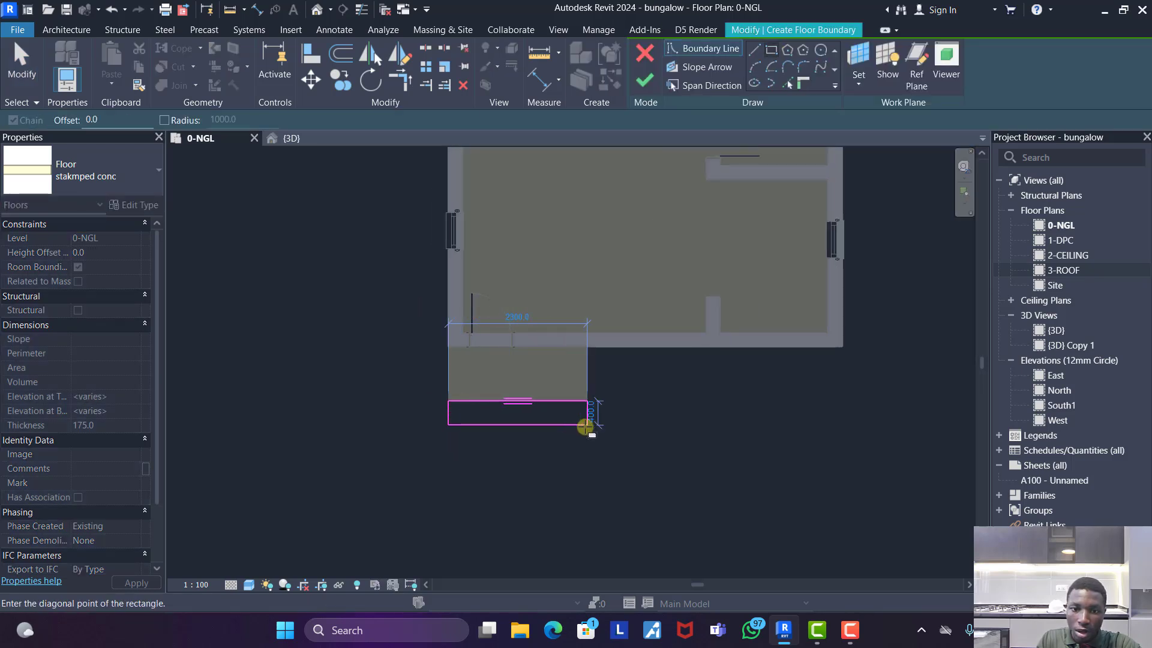
left_click(586, 426)
key("Escape")
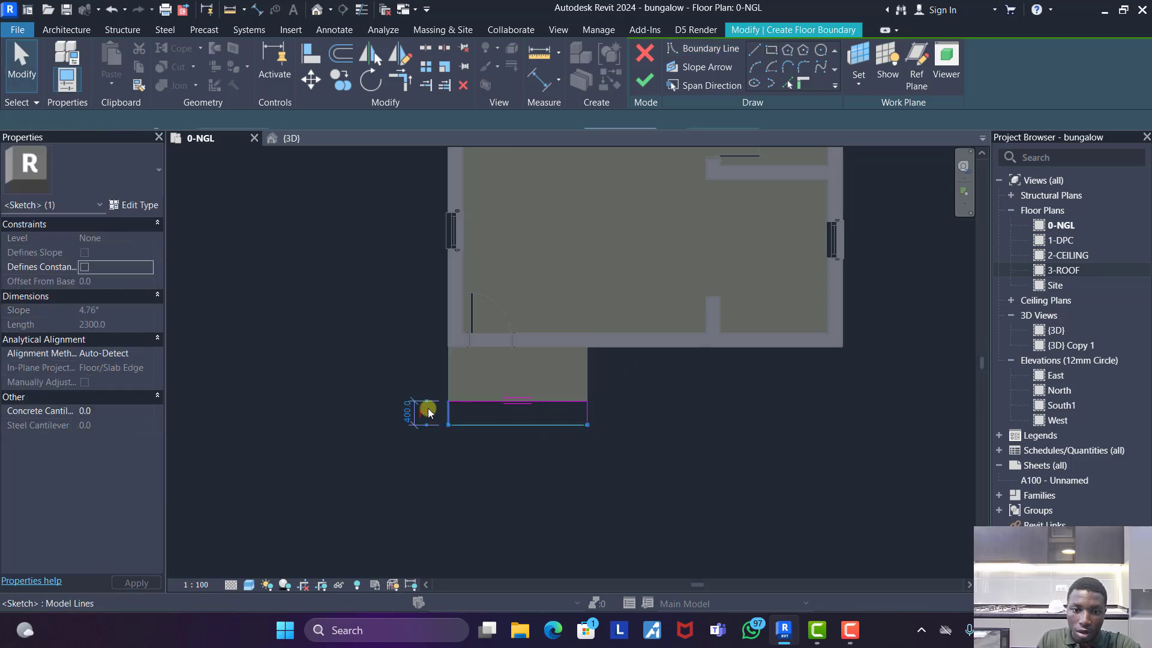
- Set the second boundary's depth to 300 mm, extend its inner edge back to the wall face, and finish the floor
scroll(409, 408, "up", 2)
left_click(408, 412)
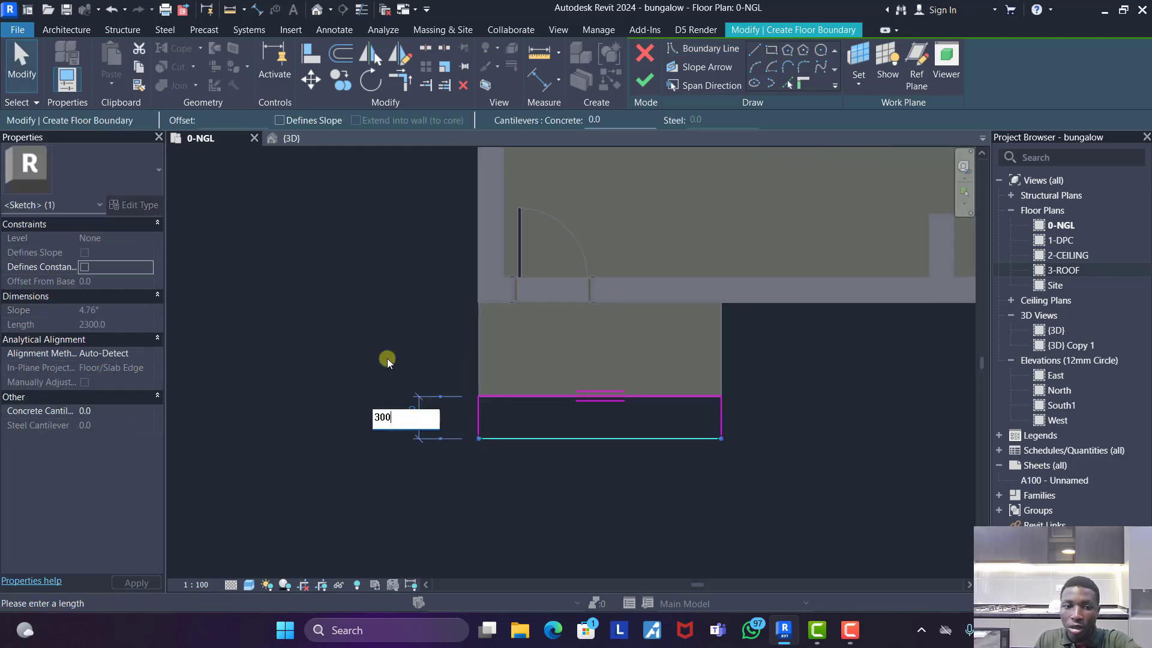
key("Return")
left_click_drag(542, 396, 542, 299)
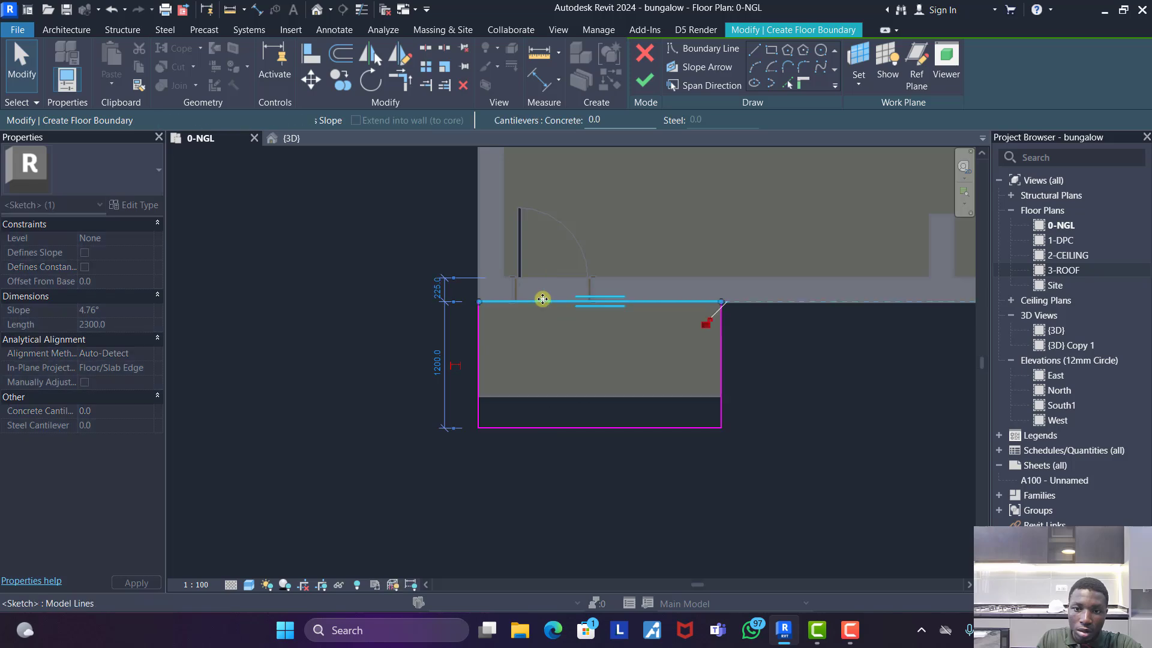
left_click(646, 83)
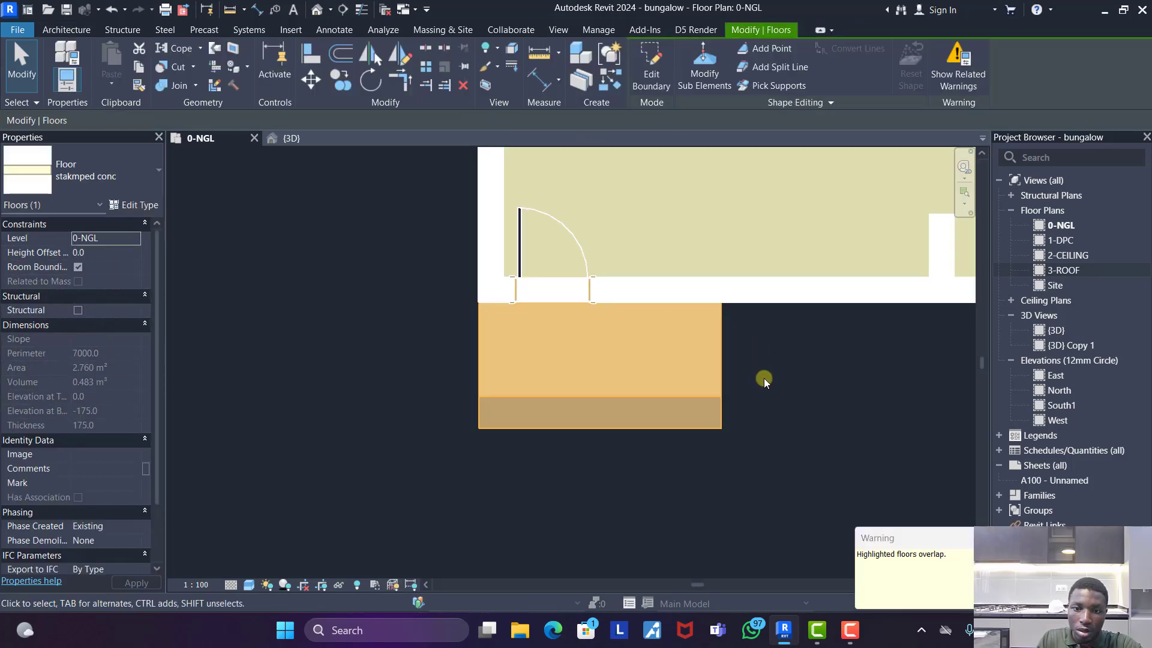
left_click(745, 402)
- Start a third floor and sketch a rectangle about 2300 by 1200 mm over both entrance slabs, starting at the outer wall corner
left_click(689, 410)
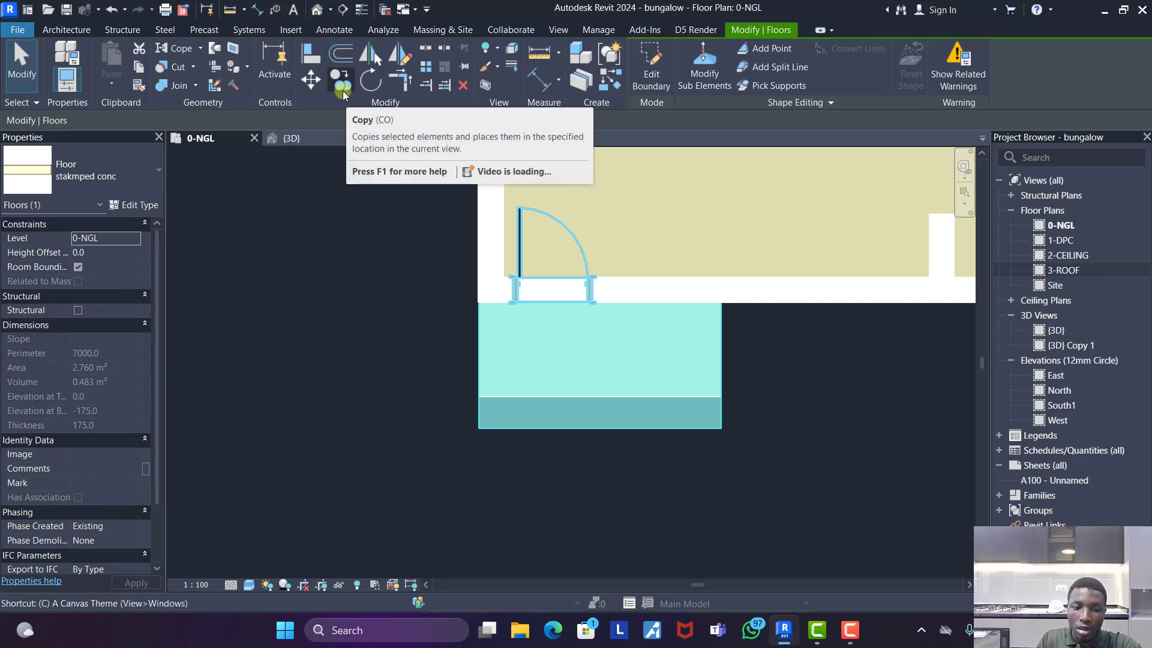
key("s")
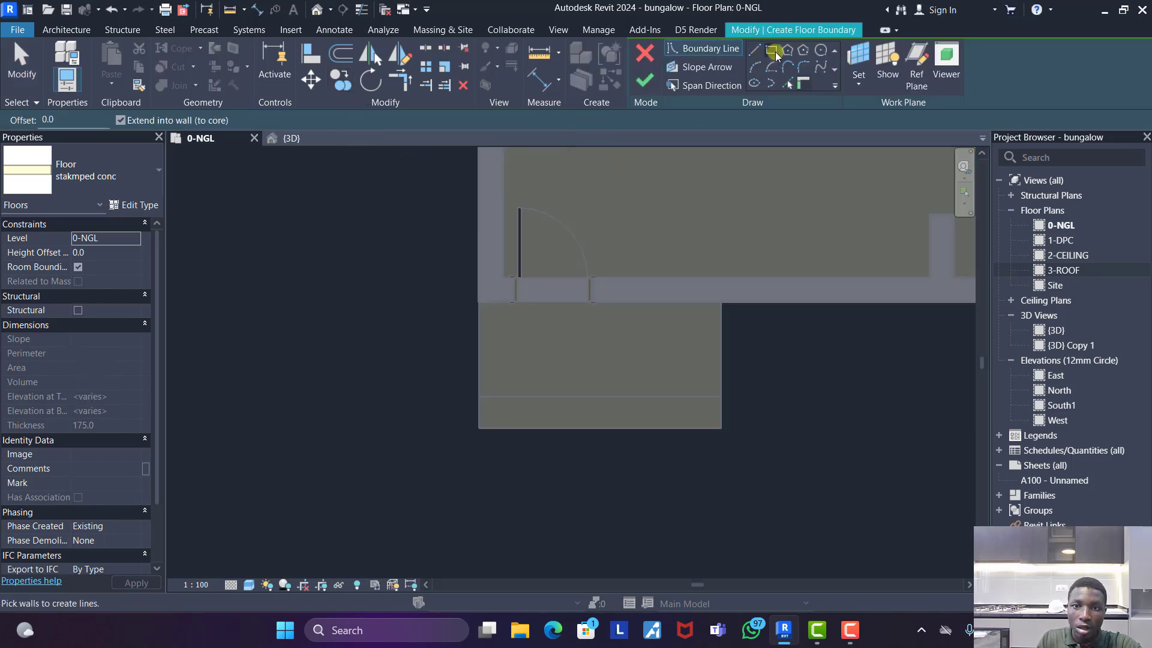
left_click(772, 50)
left_click(478, 302)
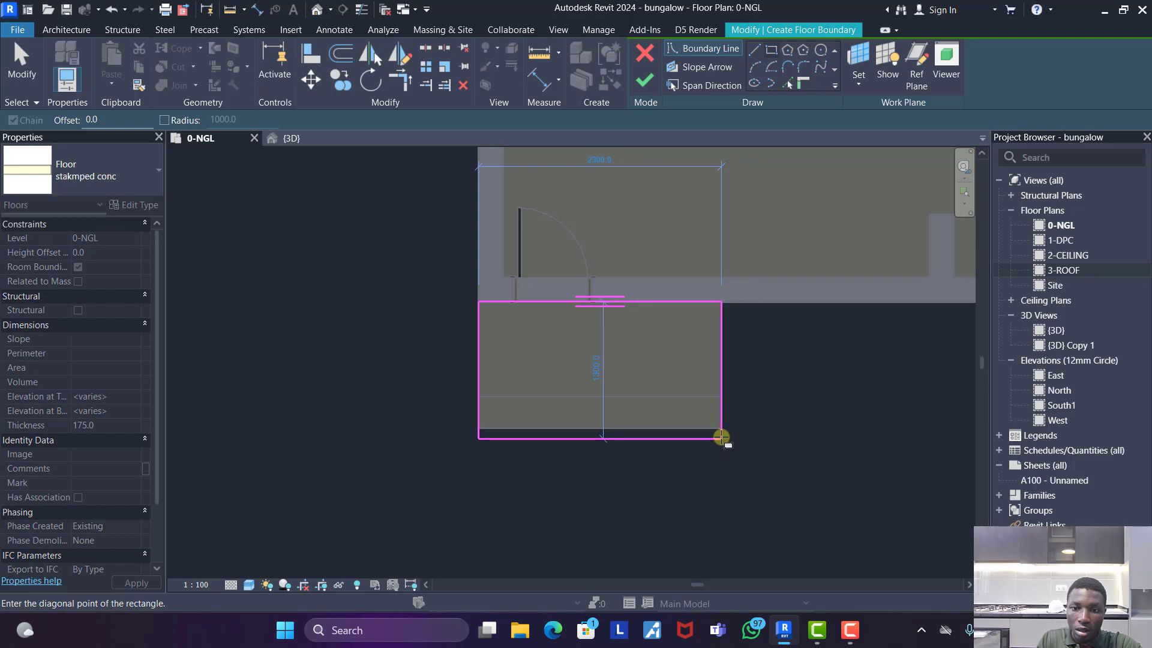
left_click(721, 428)
key("Escape")
key("Escape")
- Set the third floor boundary's depth to 1500 mm and finish the floor
left_click(653, 432)
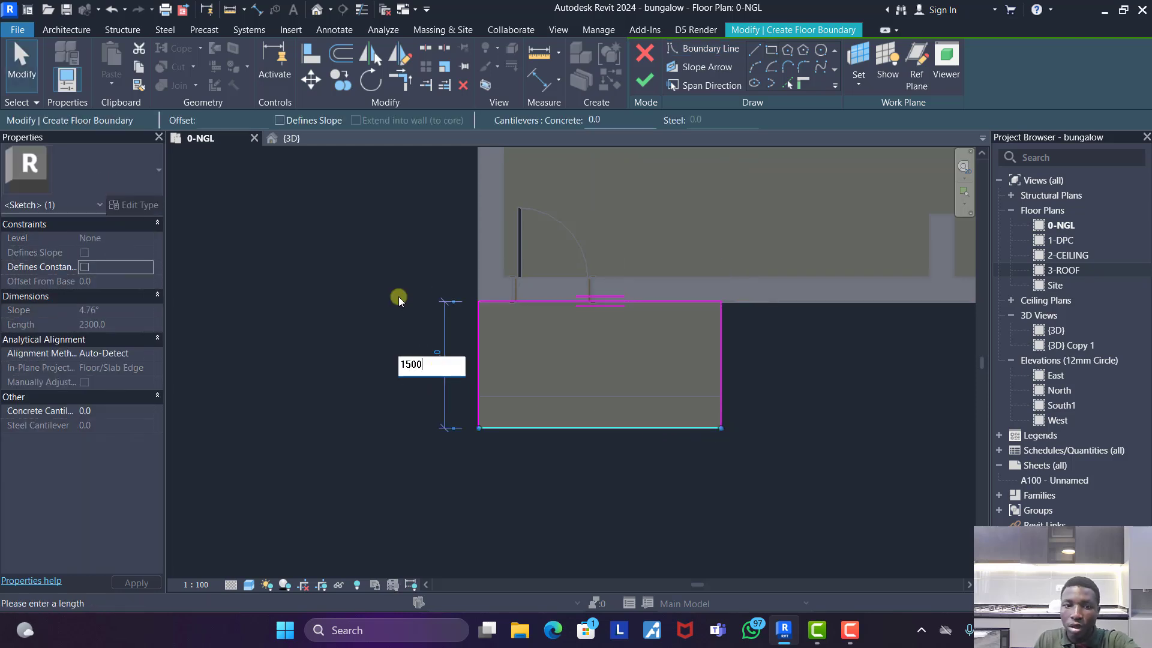
type("1500")
key("Return")
left_click(645, 80)
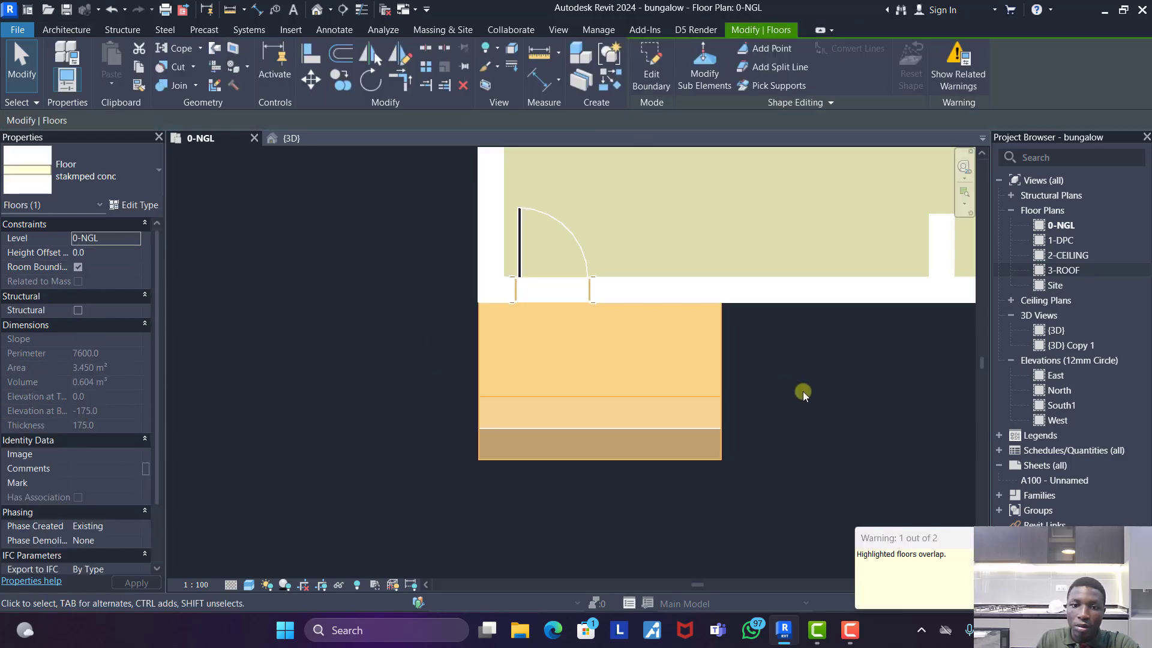
- In the 3D view, set the level of the shortest entrance slab, next to the door, to 1-DPC
left_click(291, 138)
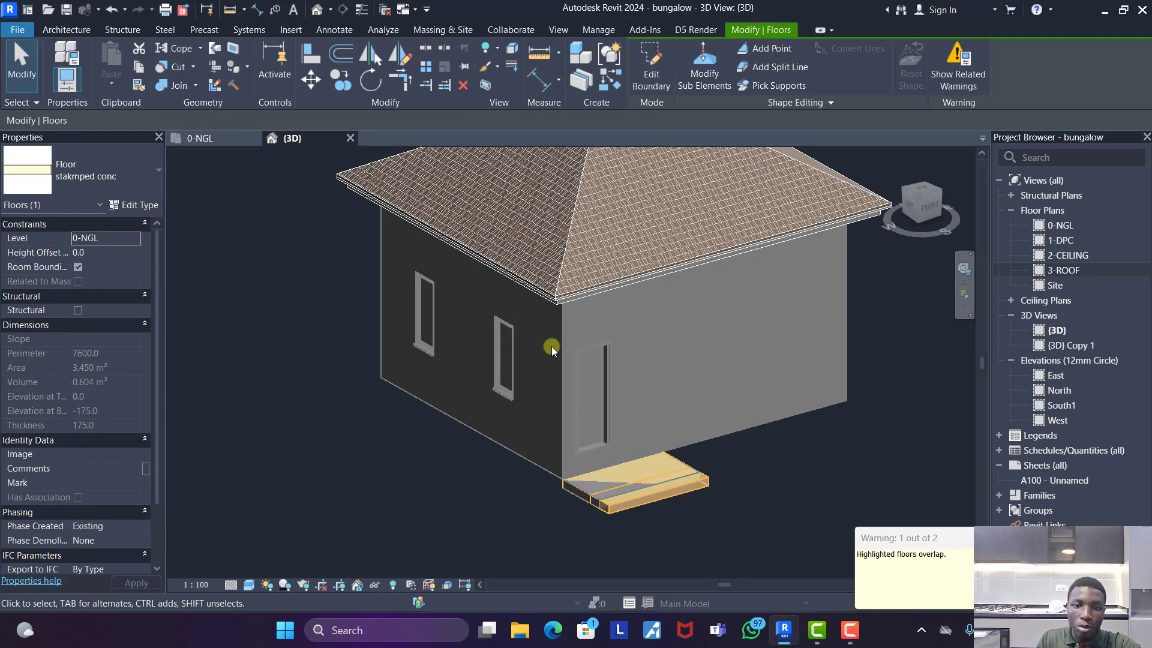
scroll(629, 550, "up", 4)
key("Escape")
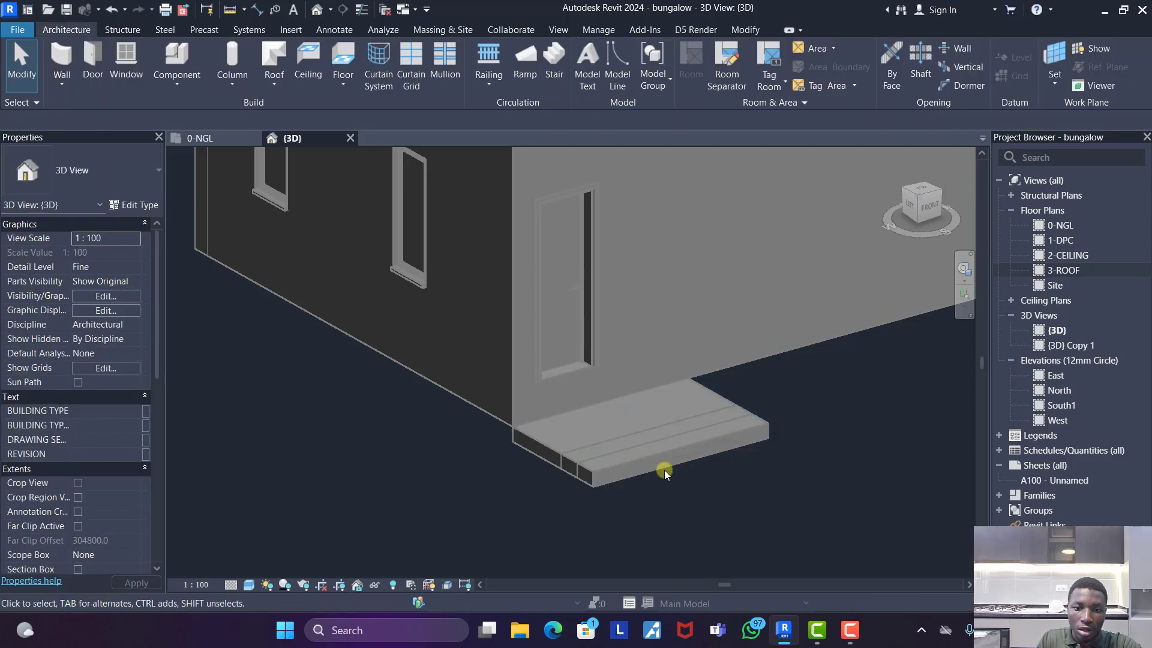
left_click(585, 442)
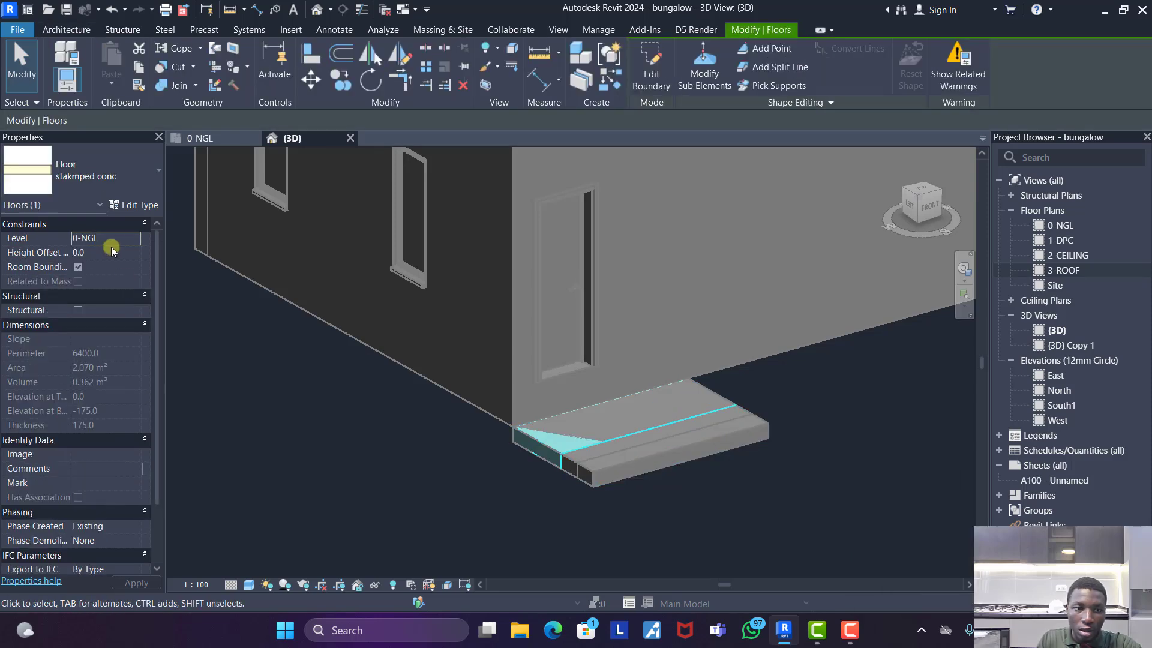
left_click(131, 236)
left_click(84, 261)
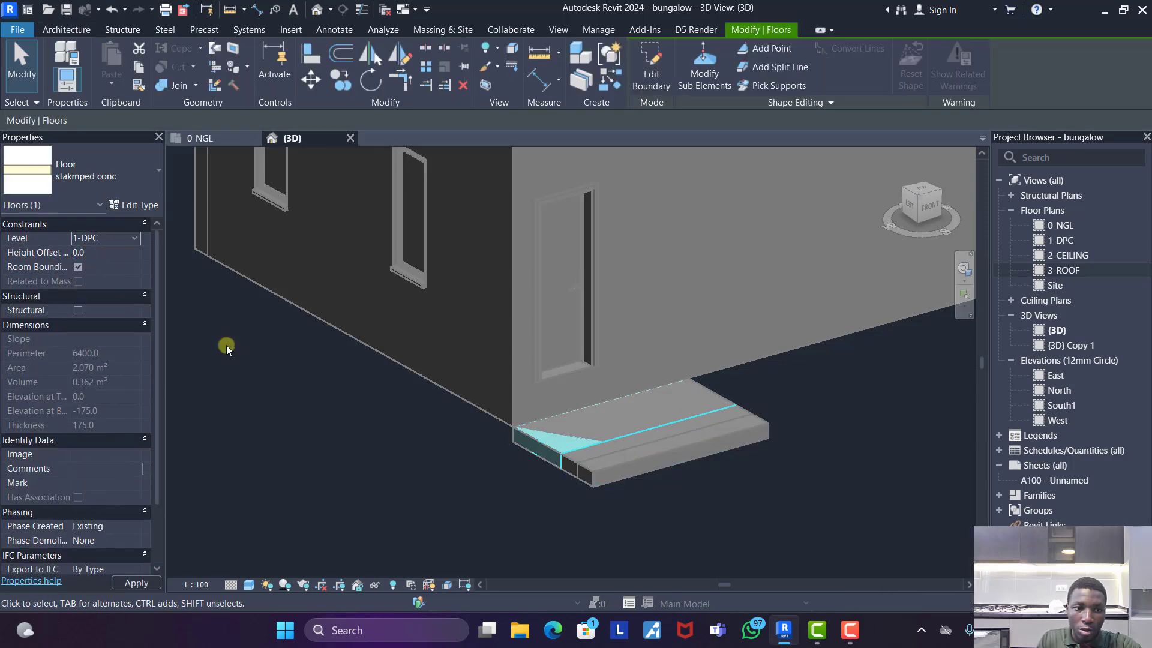
- Set the height offset of the longest entrance slab to 150 mm
left_click(574, 487)
left_click(553, 452)
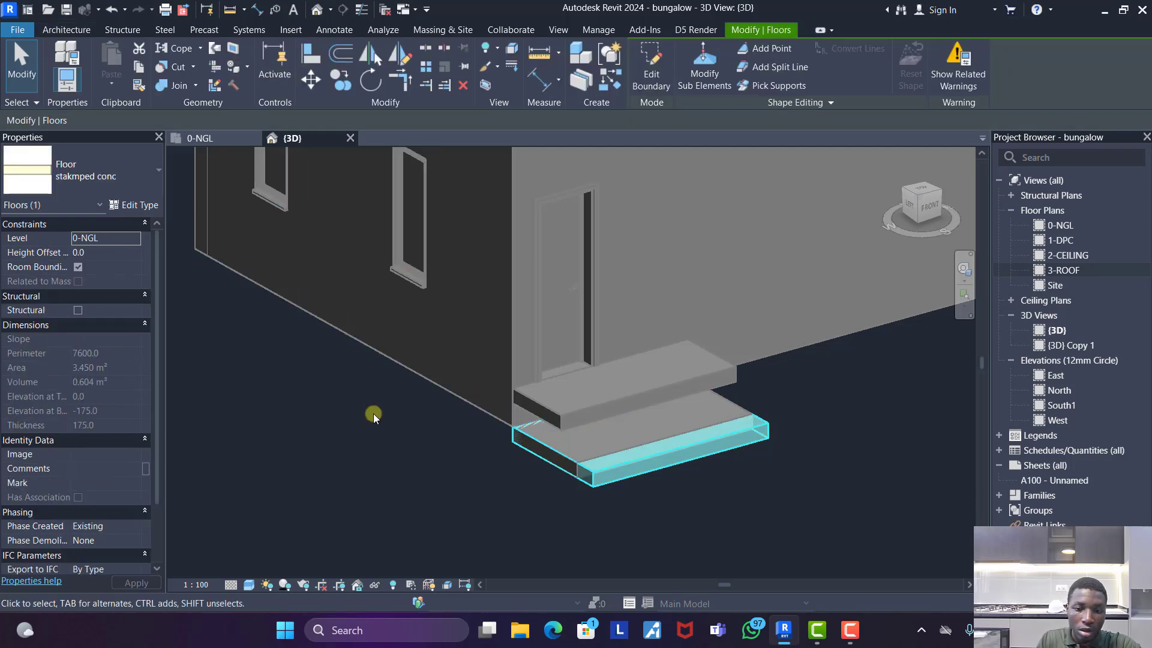
left_click(112, 252)
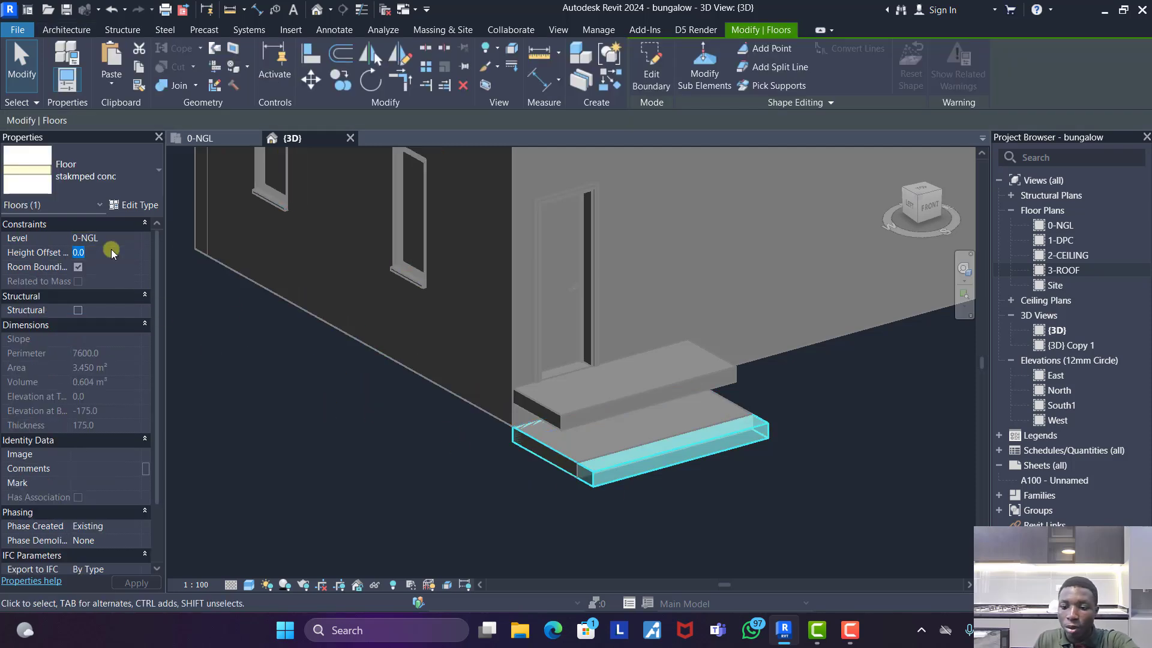
key("Return")
- Set the middle entrance slab's height offset to 300 mm and accept the floor overlap
left_click(588, 474)
left_click(514, 466)
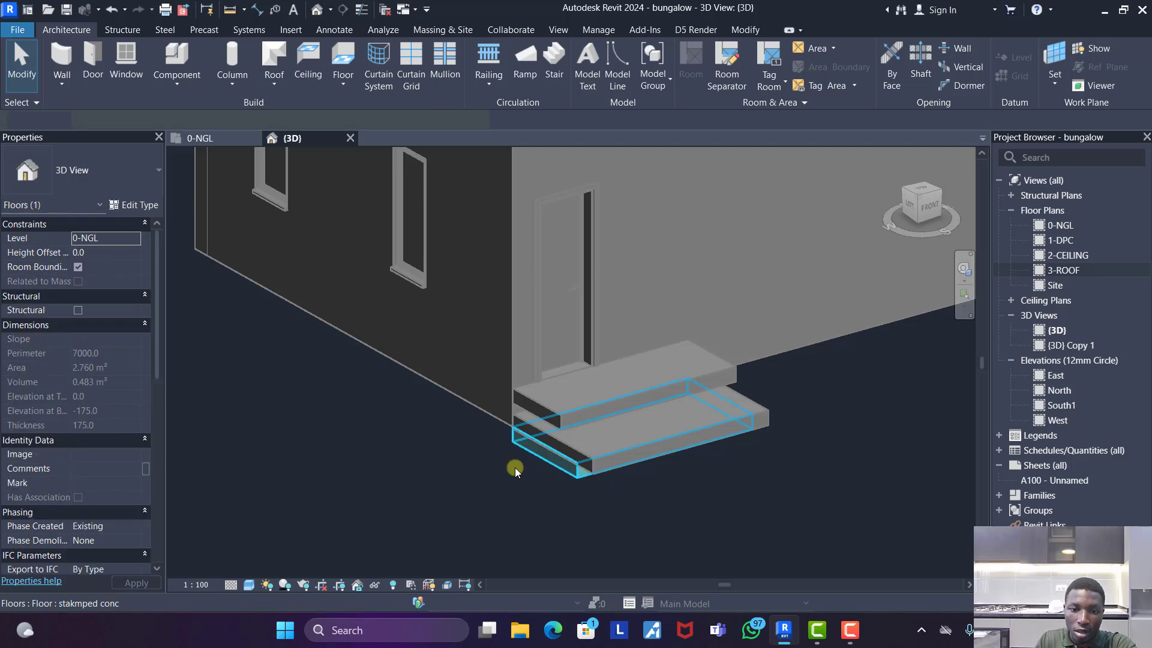
left_click(117, 250)
type("300")
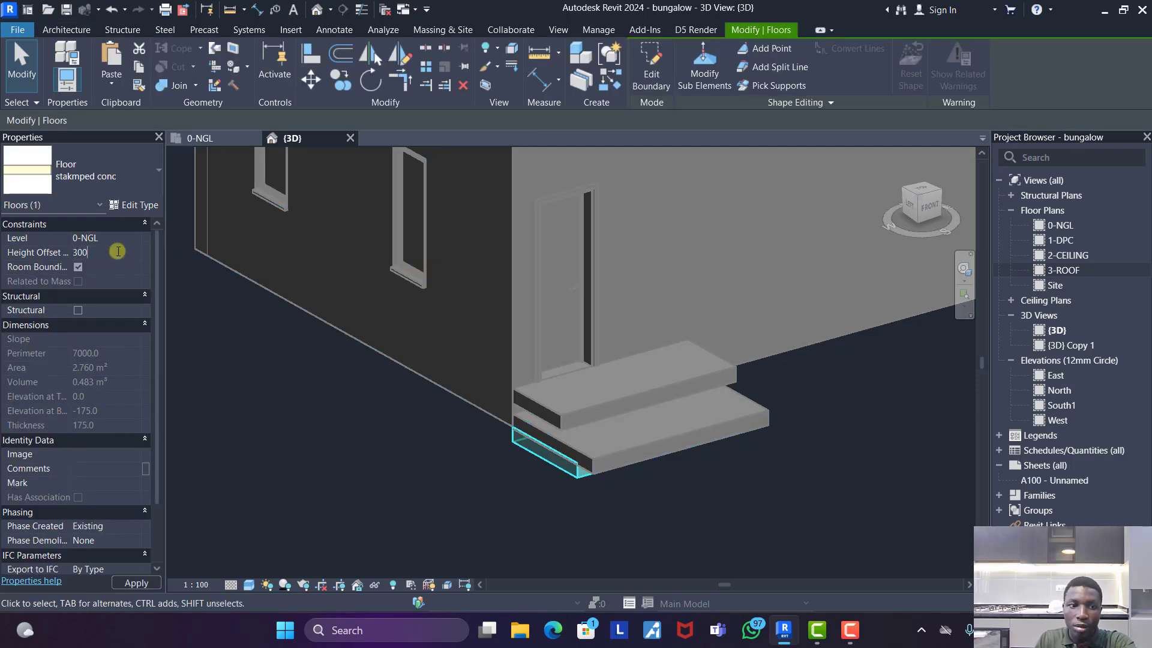
key("Return")
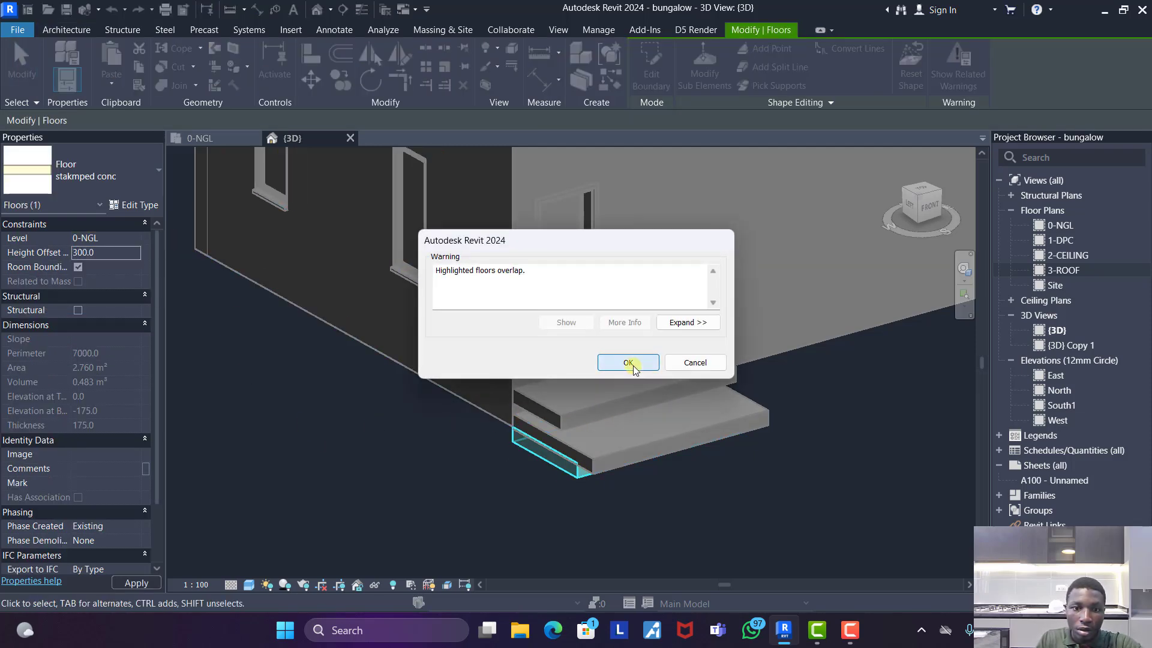
left_click(626, 361)
left_click(395, 479)
- Select all three entrance slabs and set the structure layer thickness of their stakmped conc floor type to 150 mm
scroll(599, 442, "up", 6)
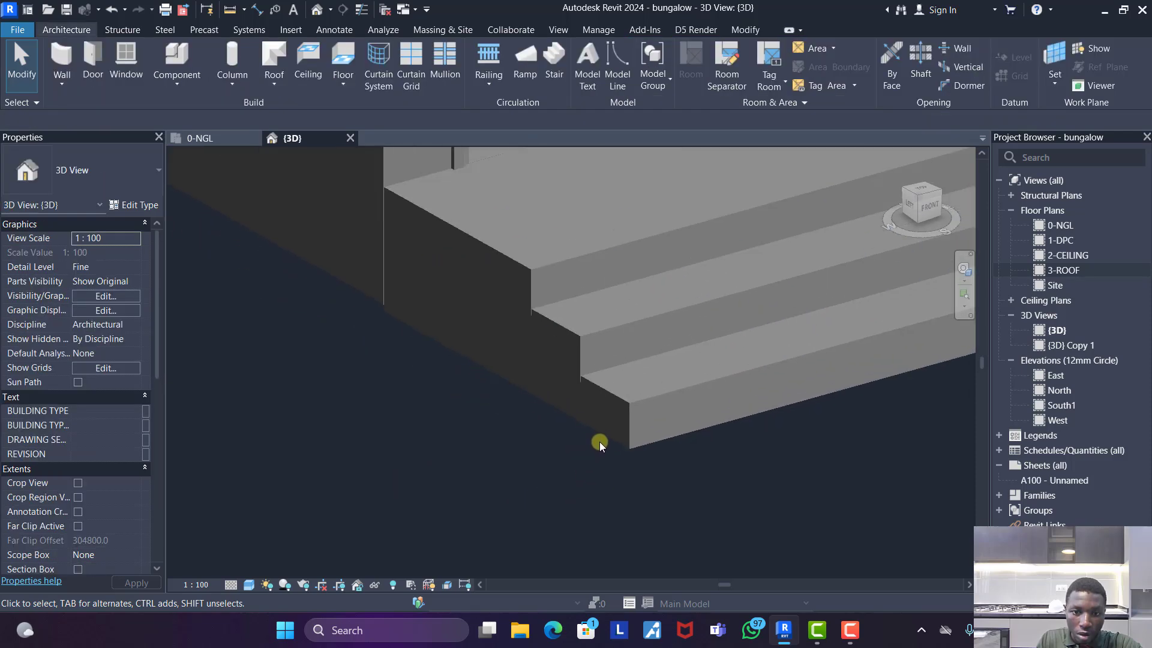
left_click(625, 395)
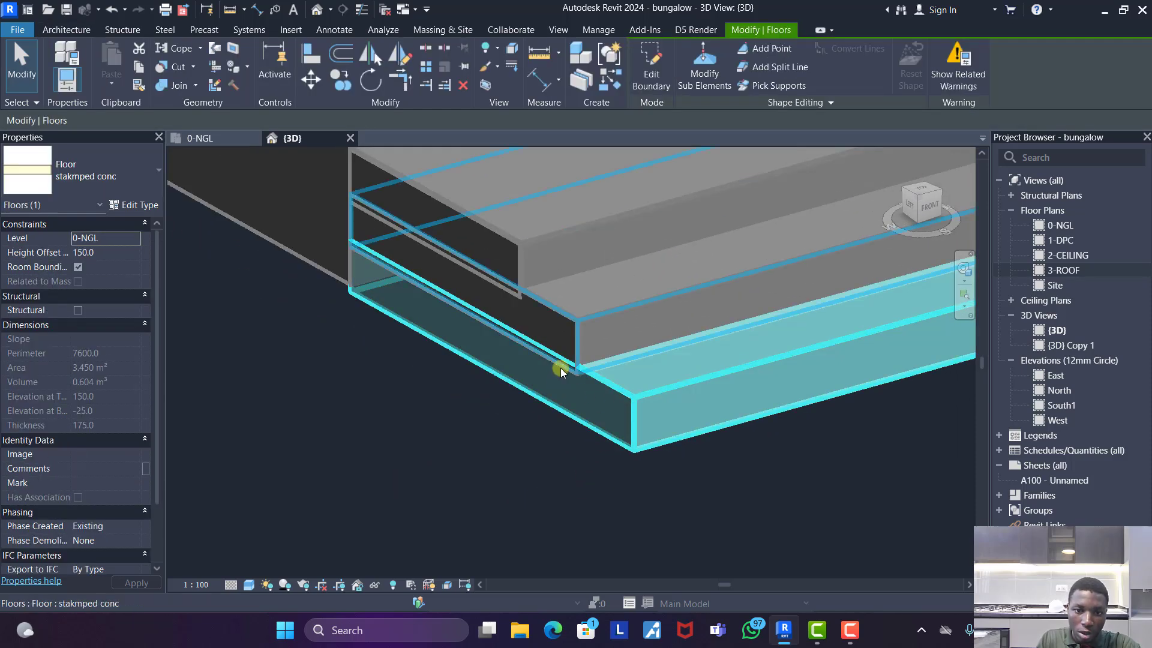
left_click(550, 276, "ctrl")
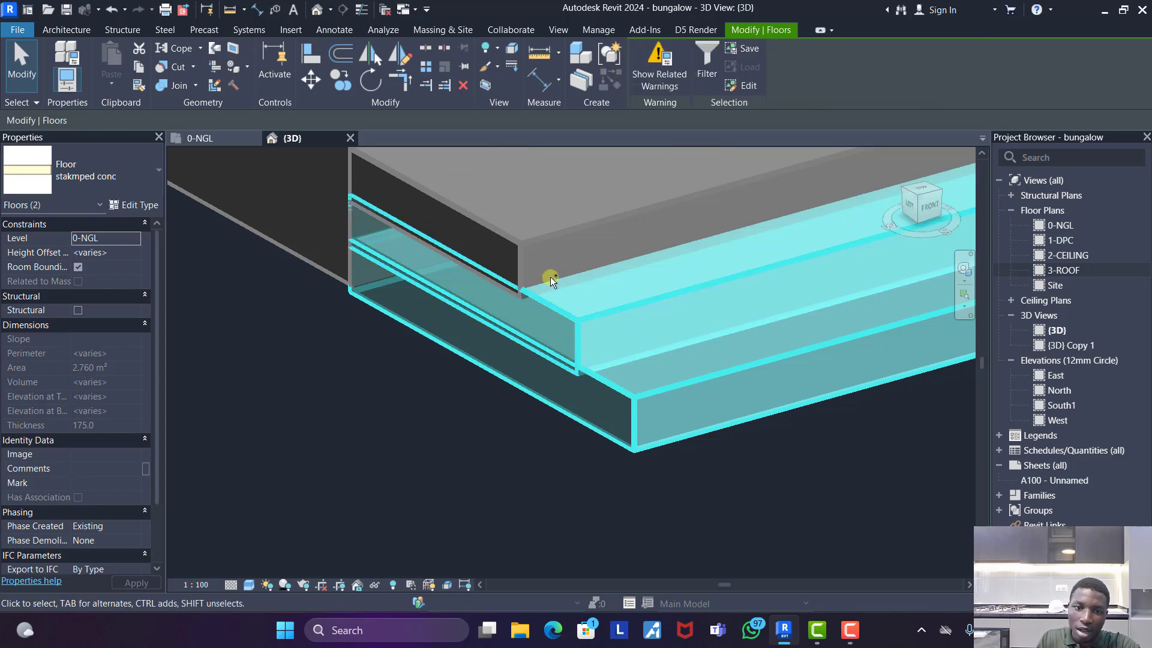
left_click(528, 249, "ctrl")
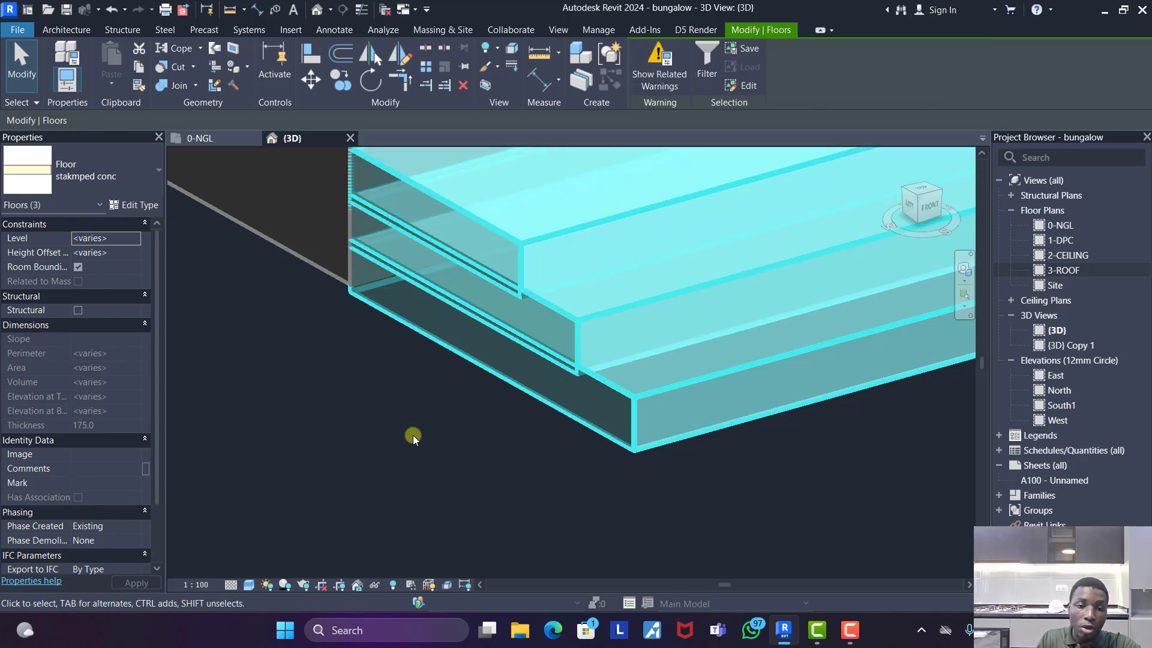
scroll(414, 437, "down", 1)
left_click(138, 207)
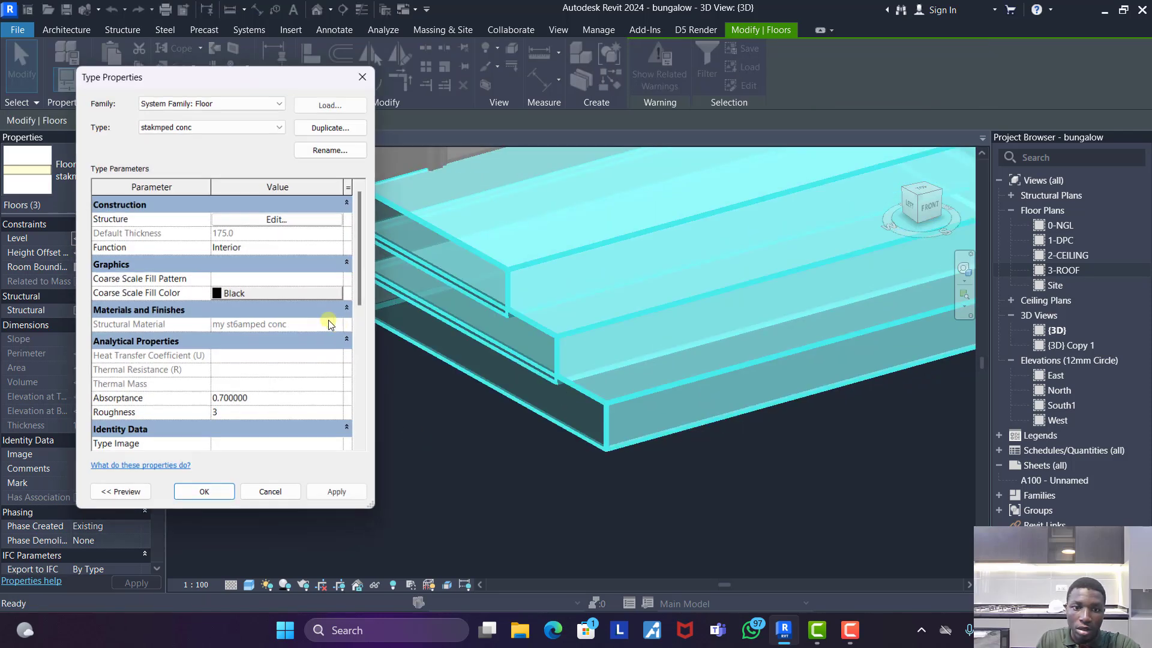
left_click(279, 220)
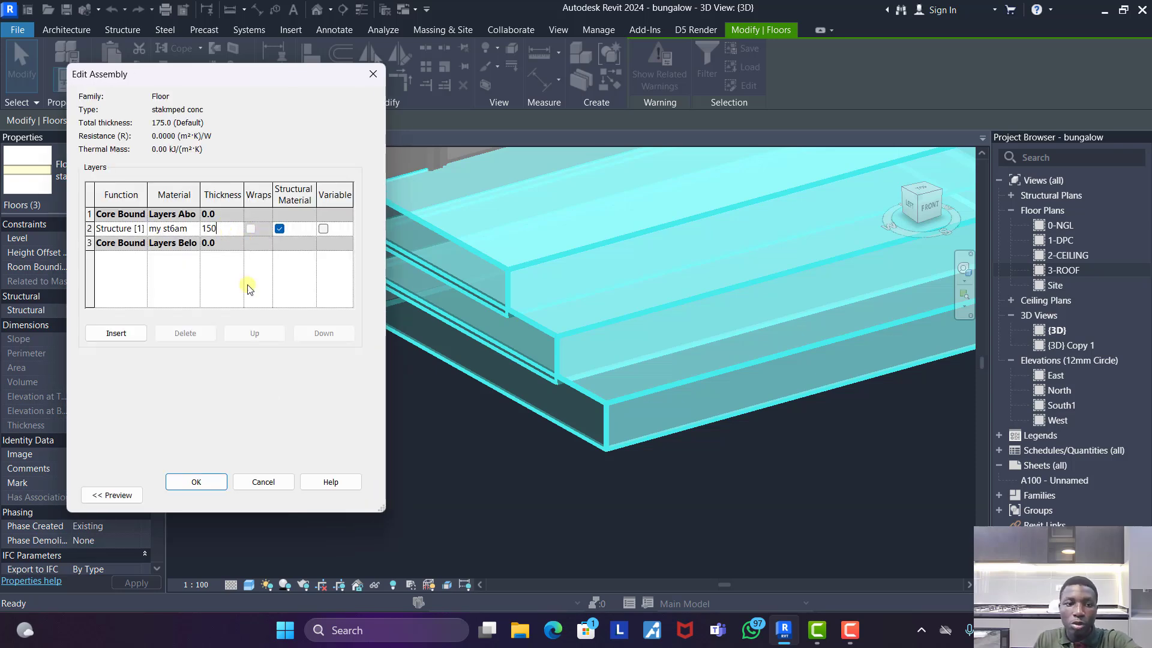
left_click(196, 482)
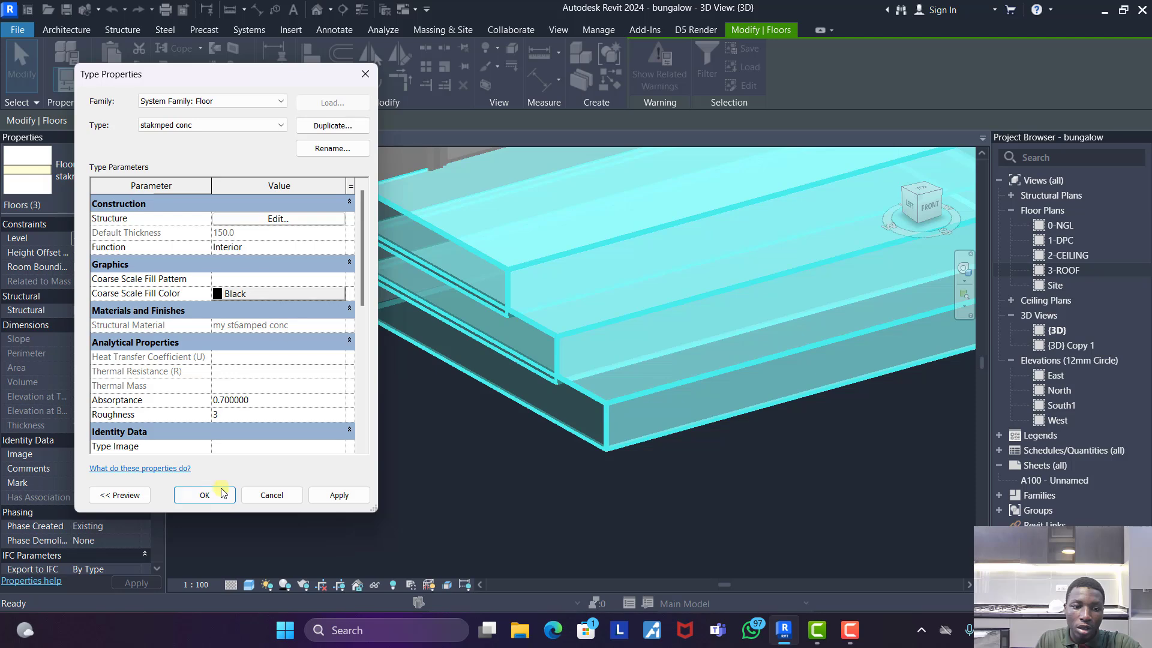
left_click(218, 495)
left_click(401, 427)
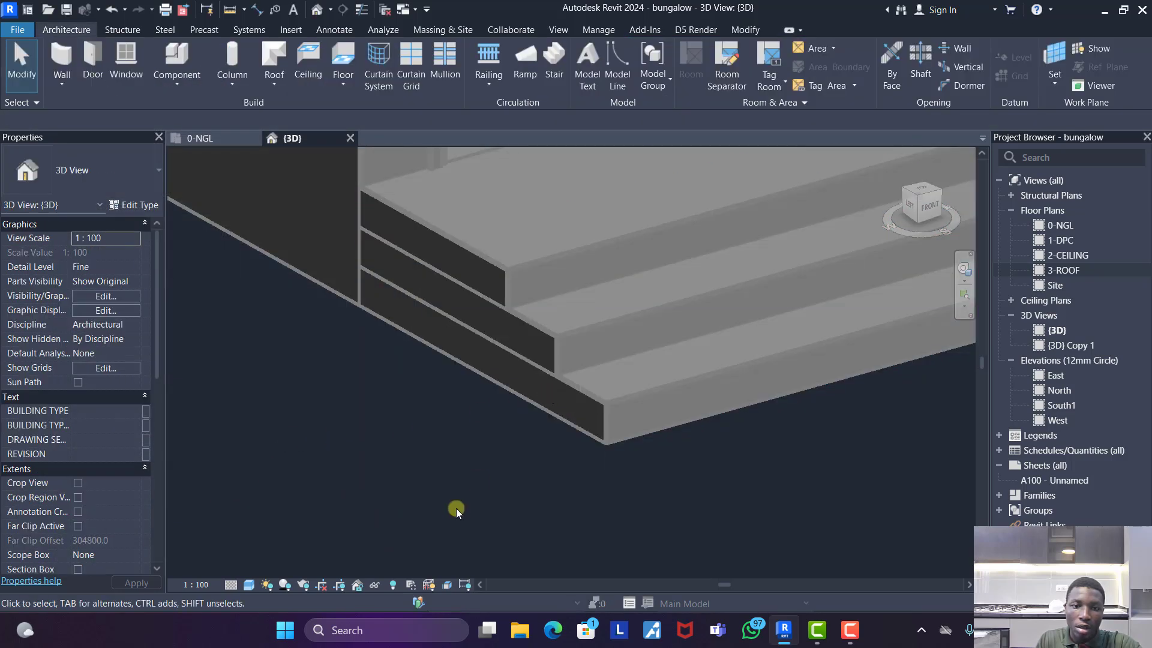
- Join the geometry of the stacked entrance step slabs
scroll(531, 401, "down", 5)
middle_click_drag(708, 395, 548, 416, "shift")
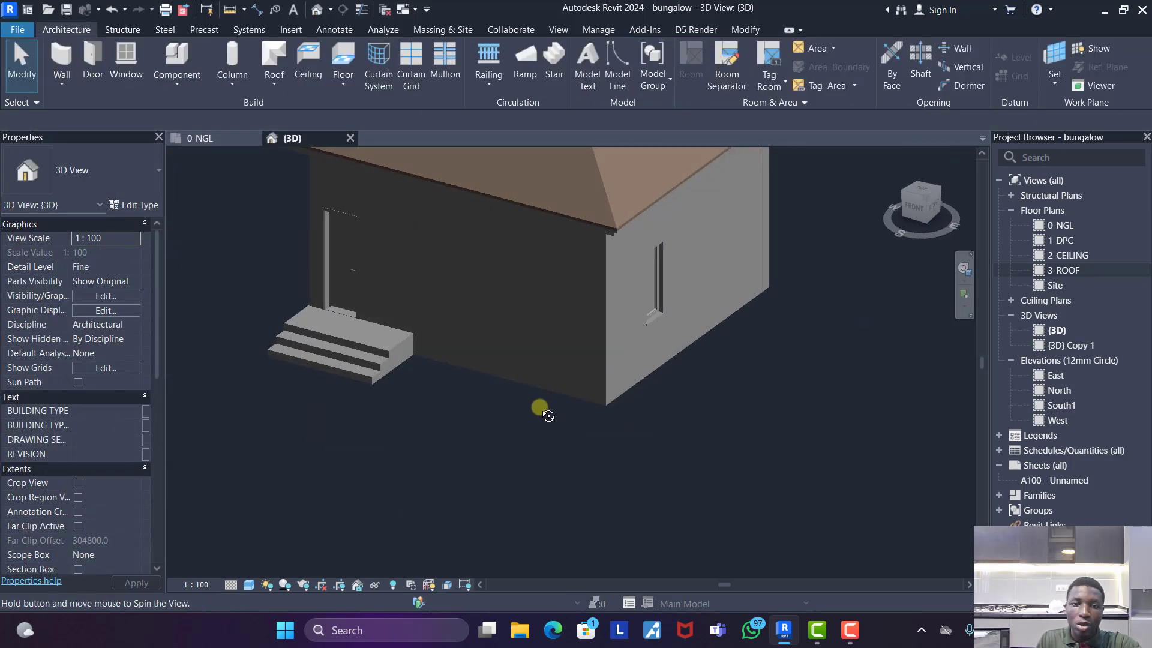
scroll(510, 402, "down", 4)
middle_click_drag(452, 363, 756, 377, "shift")
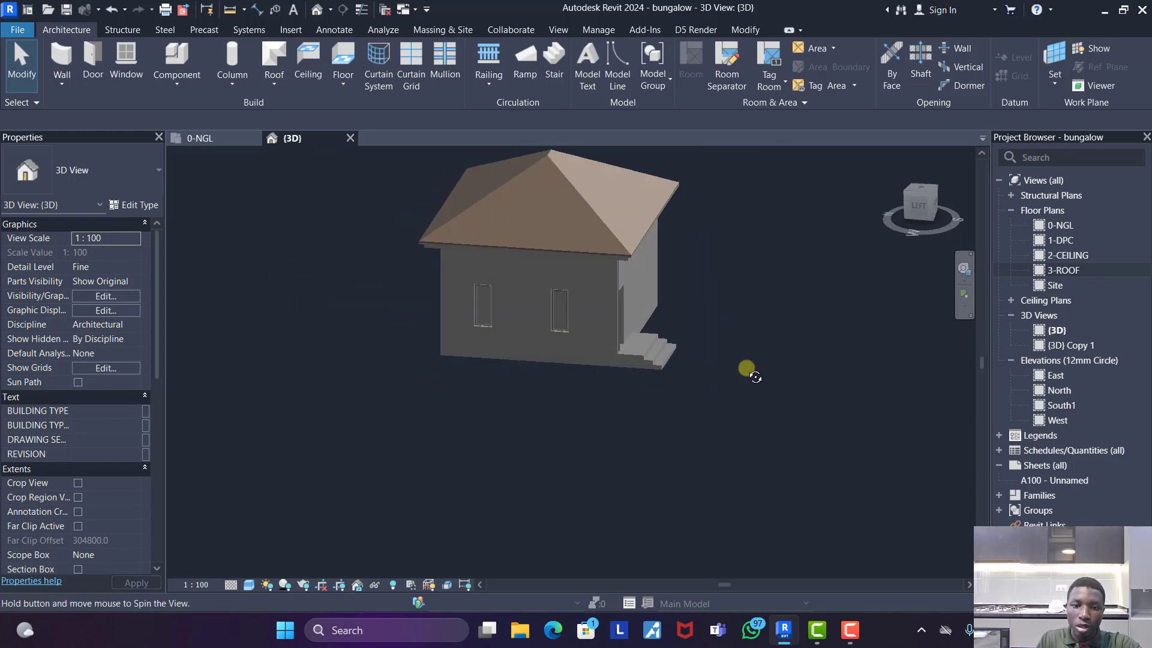
middle_click_drag(702, 403, 659, 382, "shift")
scroll(658, 381, "up", 3)
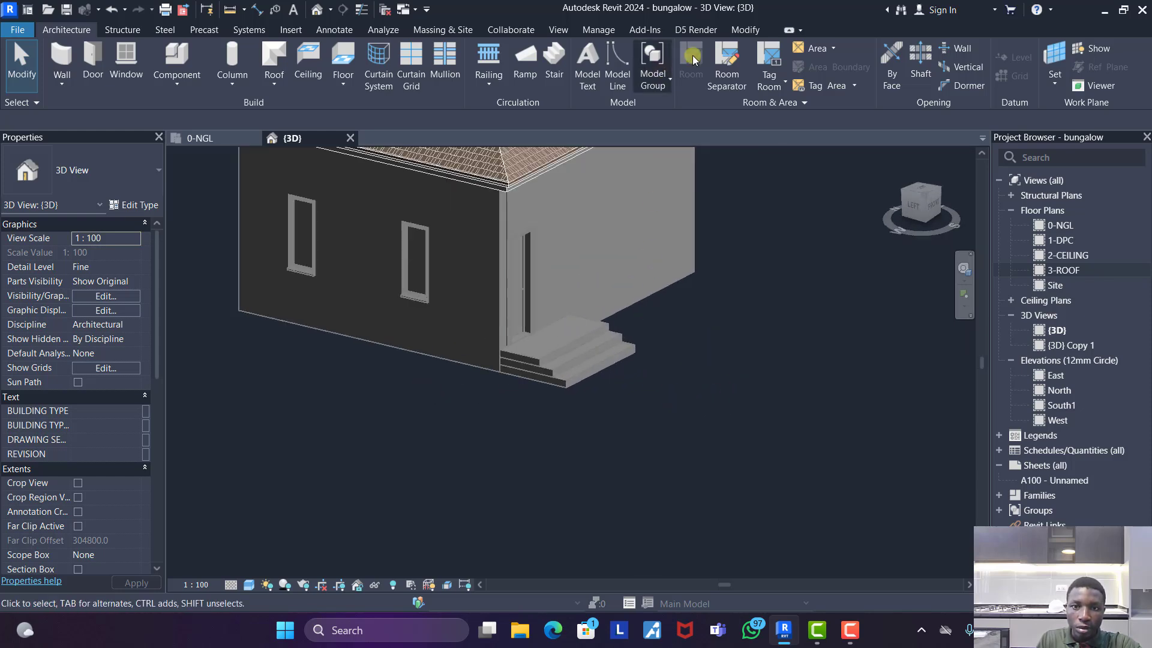
left_click(747, 30)
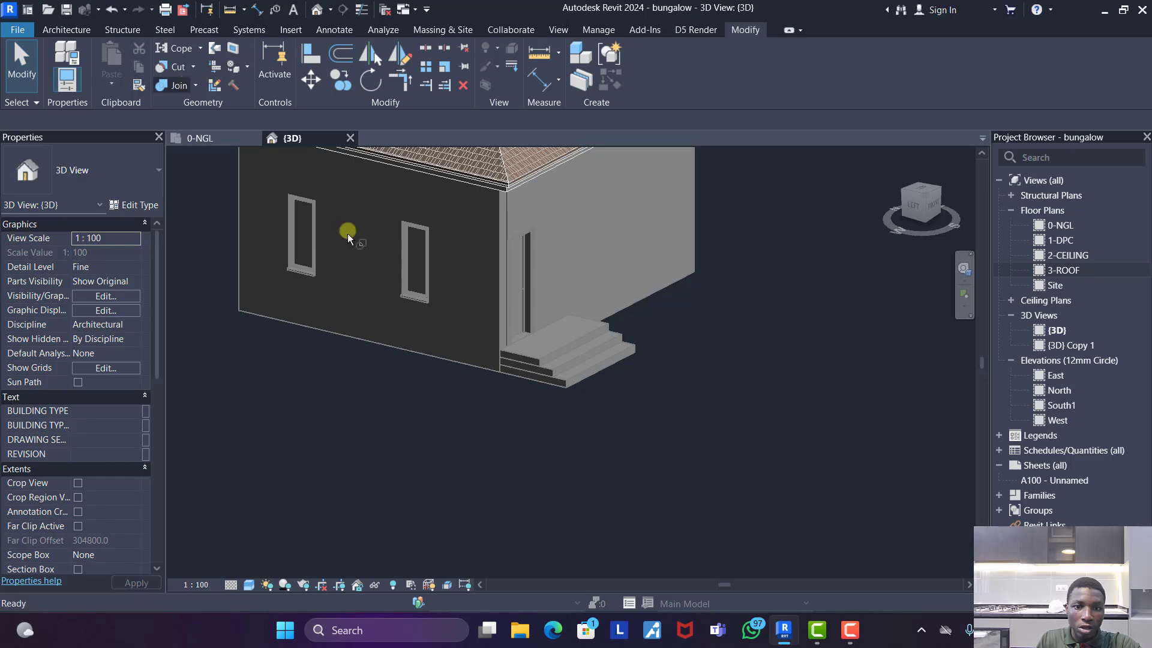
scroll(553, 399, "up", 5)
left_click(500, 305)
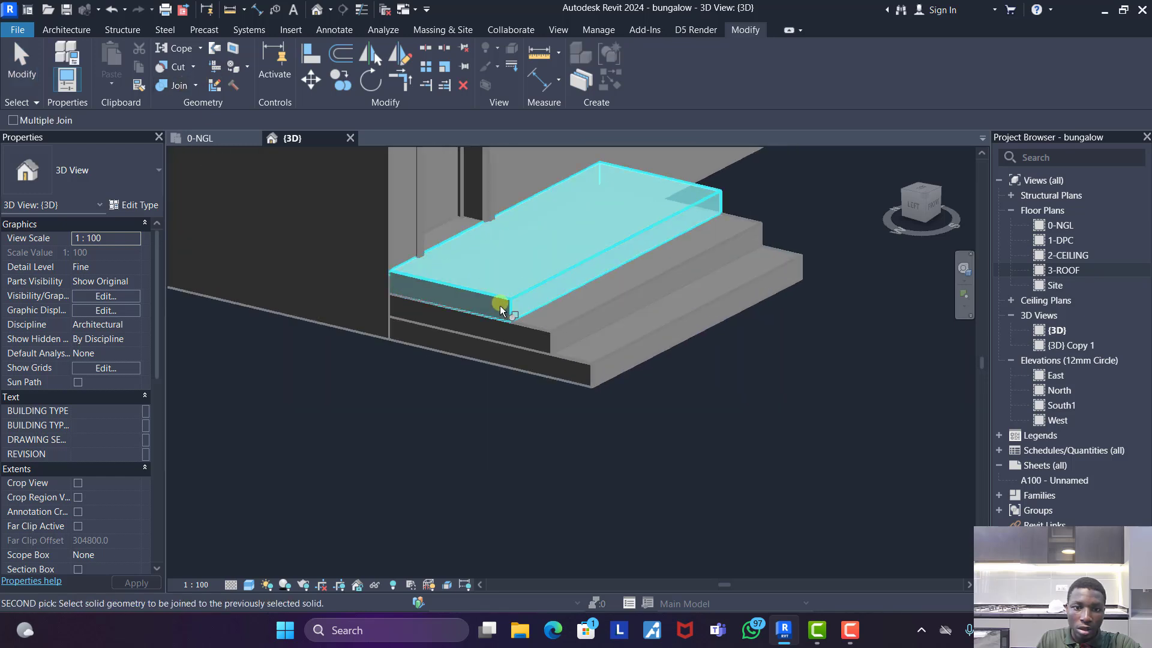
left_click(529, 333)
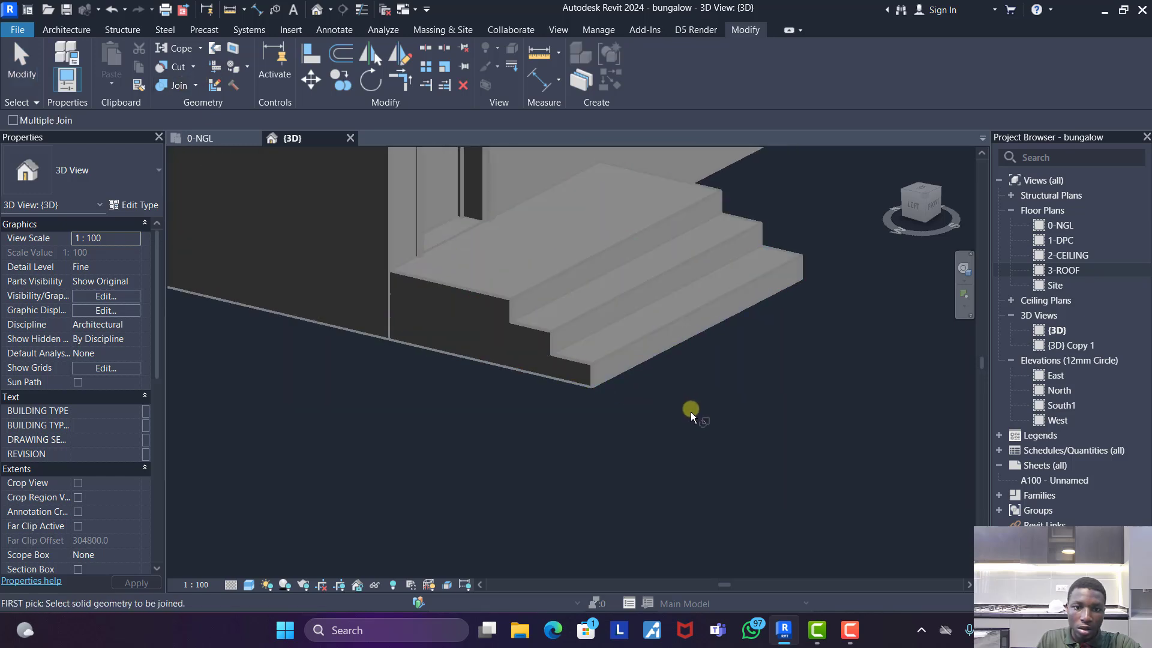
scroll(595, 427, "down", 2)
key("Escape")
- Review the bungalow and its entrance steps in the 3D view and the 0-NGL floor plan, including the plan's view properties
middle_click_drag(737, 428, 246, 182, "shift")
scroll(764, 351, "down", 6)
left_click(225, 138)
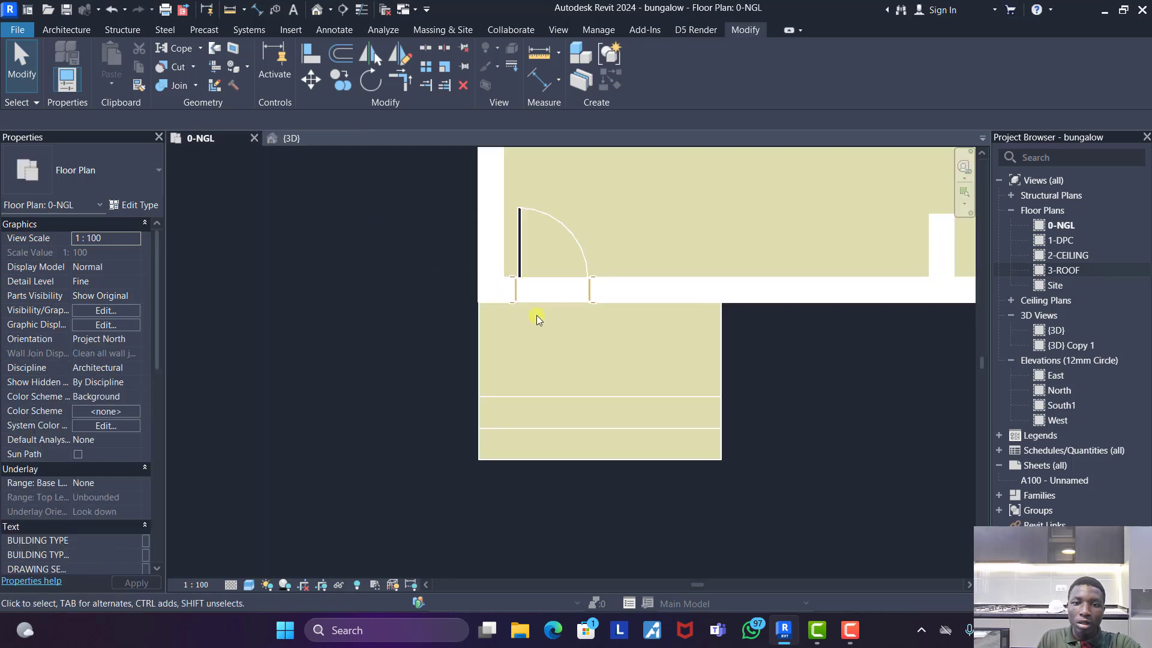
scroll(539, 347, "down", 5)
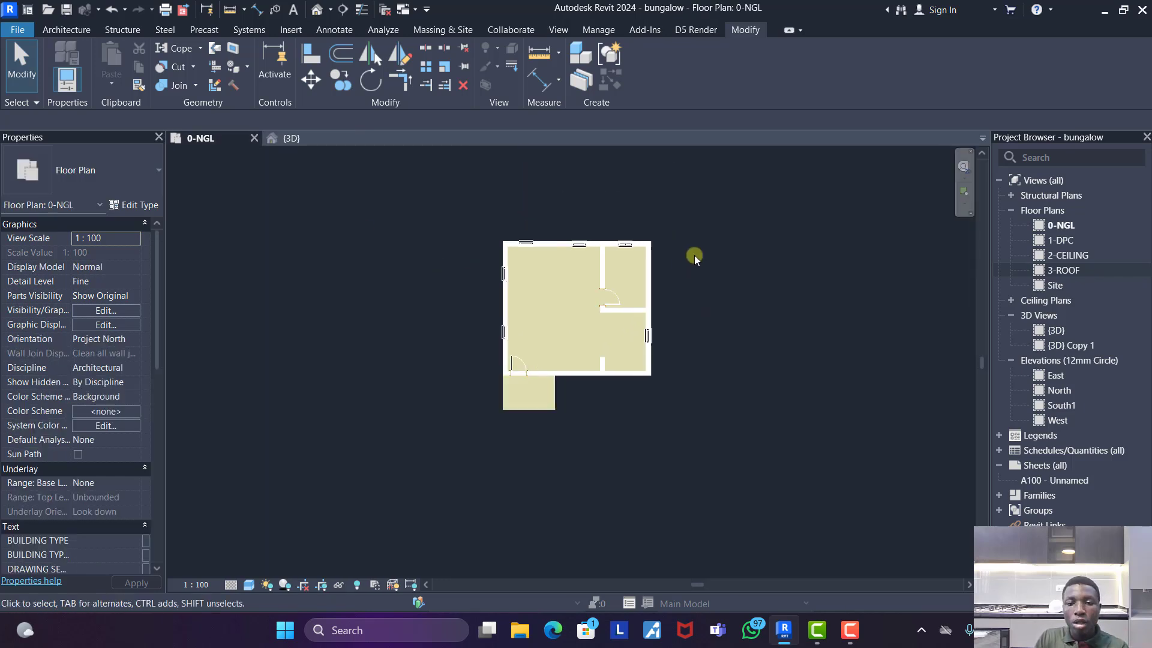
scroll(694, 255, "up", 3)
scroll(509, 324, "up", 2)
scroll(616, 315, "down", 3)
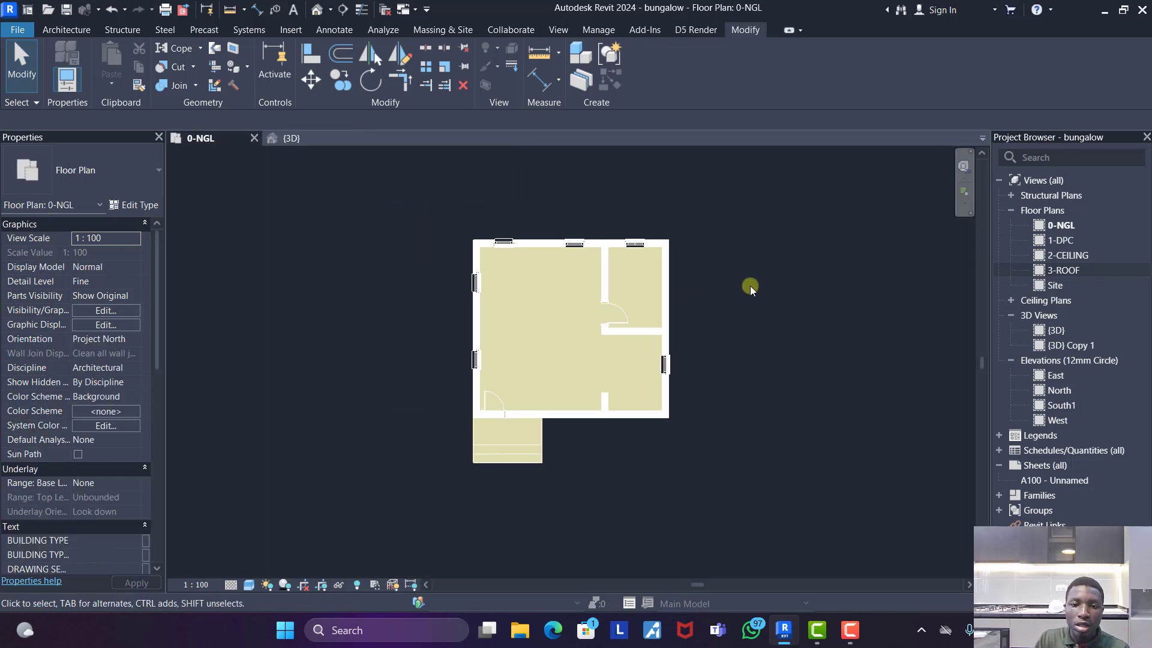
left_click(294, 139)
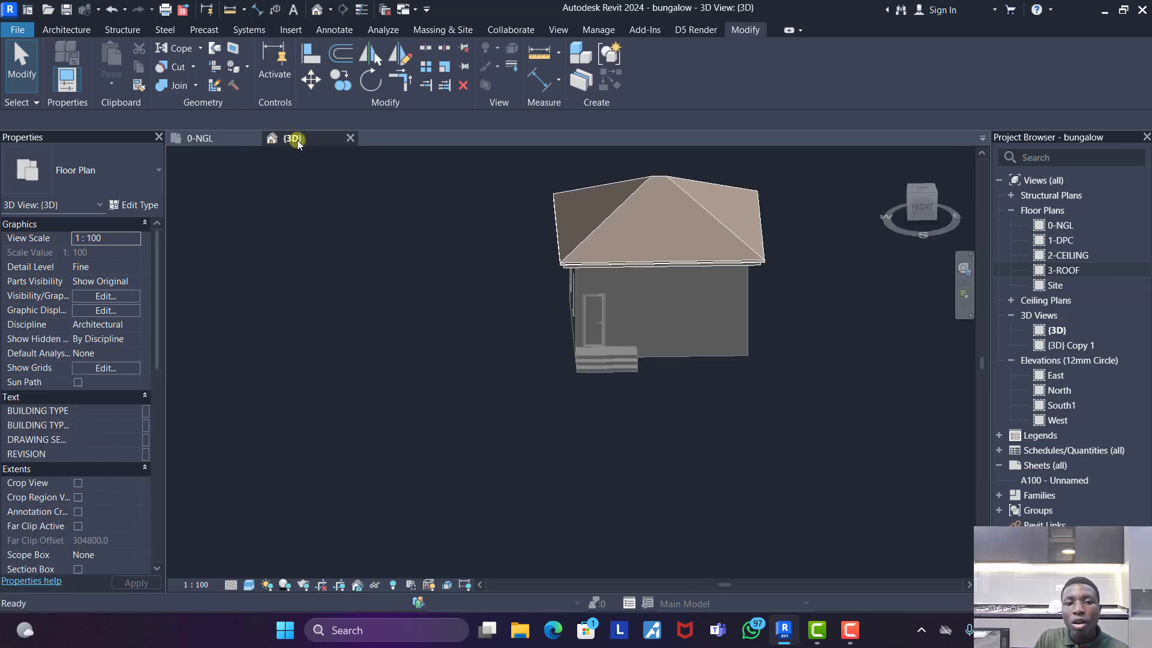
scroll(620, 285, "up", 3)
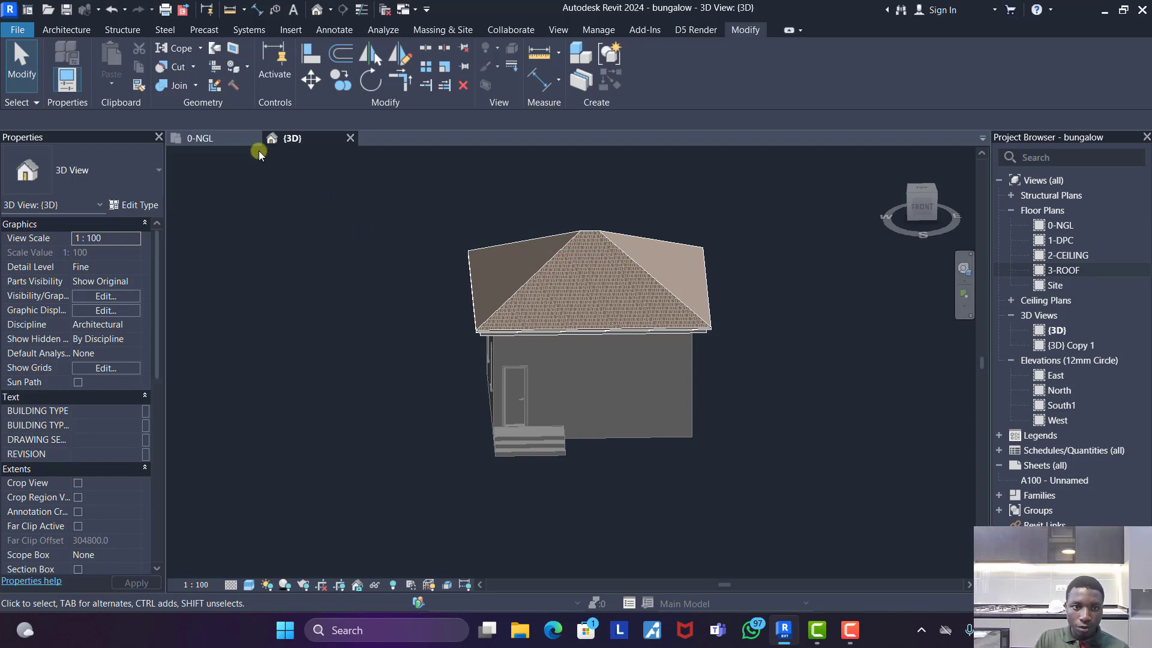
left_click(233, 140)
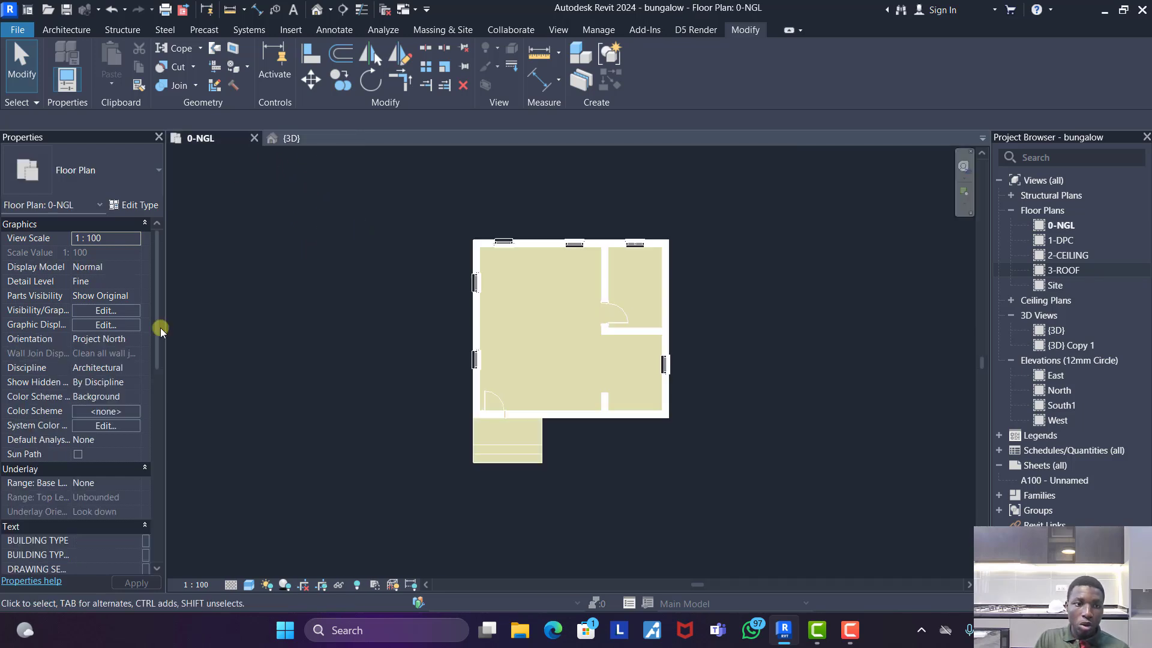
scroll(115, 492, "down", 10)
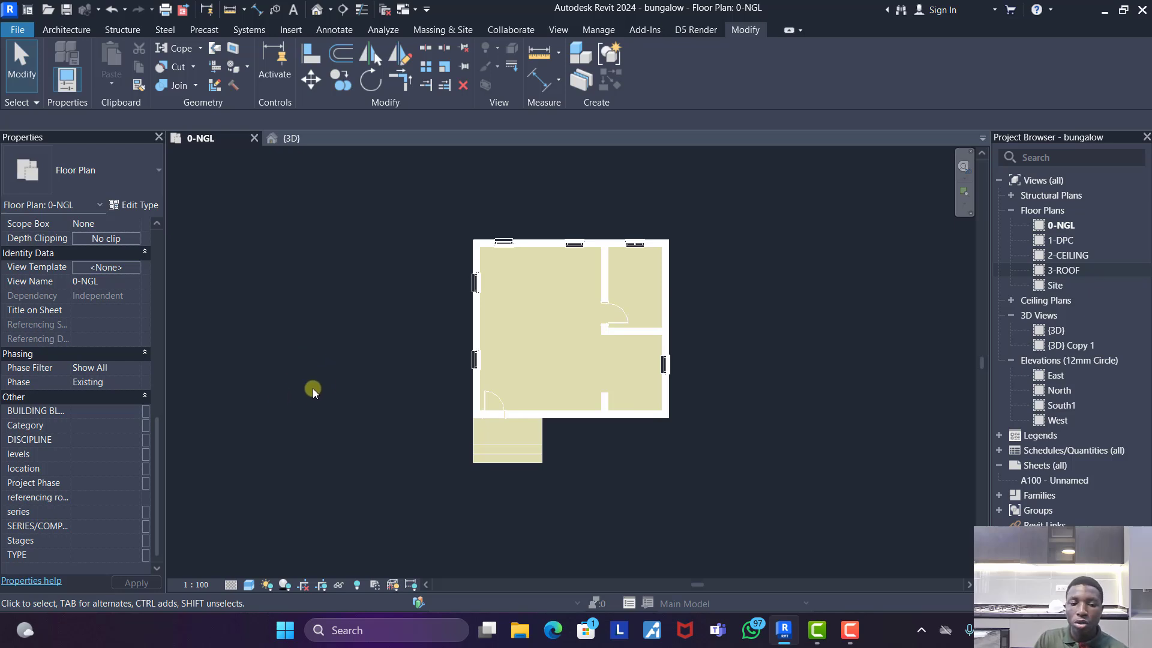
- Compare the 3D view briefly, and set the 0-NGL floor plan's visual style to Hidden Line
left_click(291, 139)
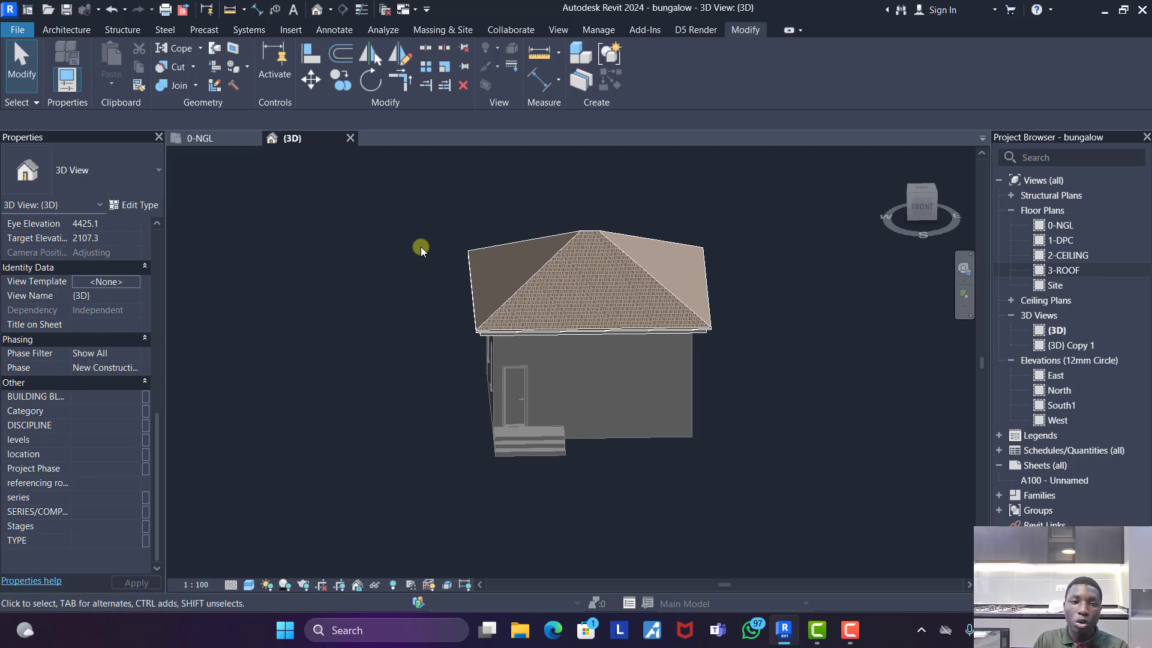
left_click(225, 139)
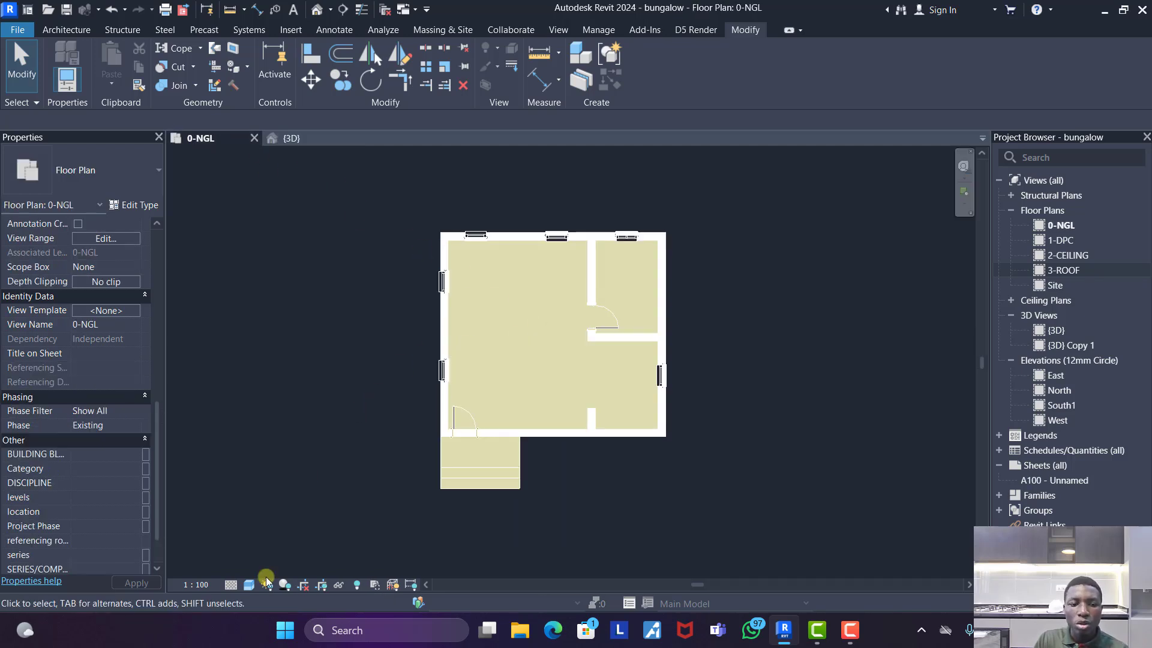
left_click(247, 585)
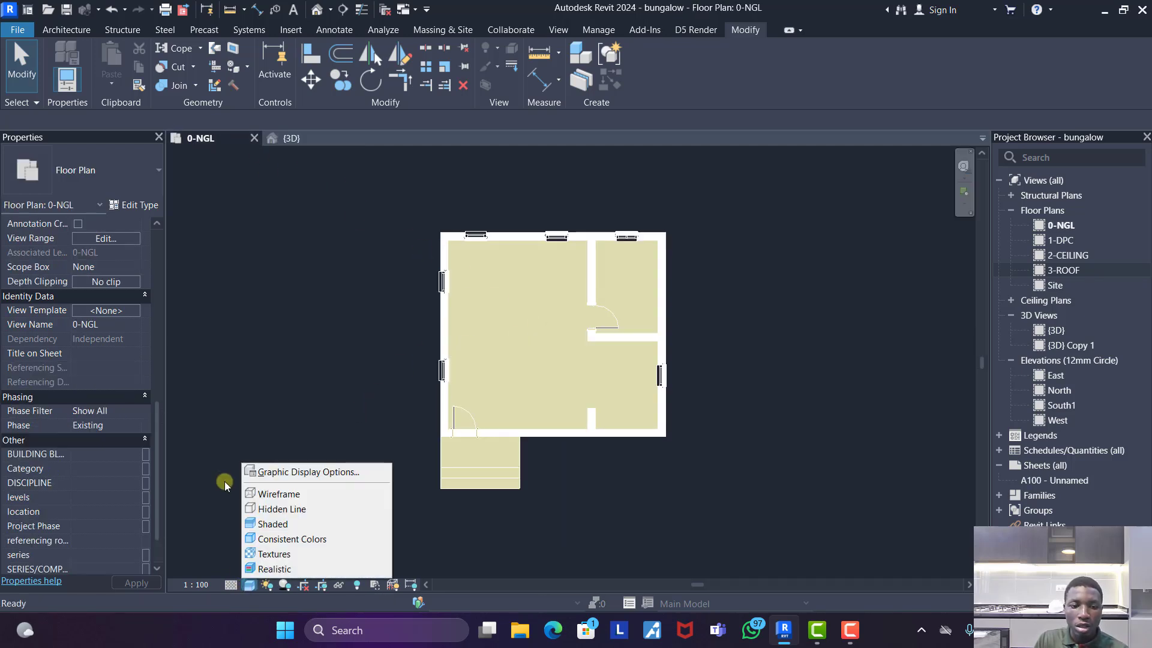
left_click(280, 515)
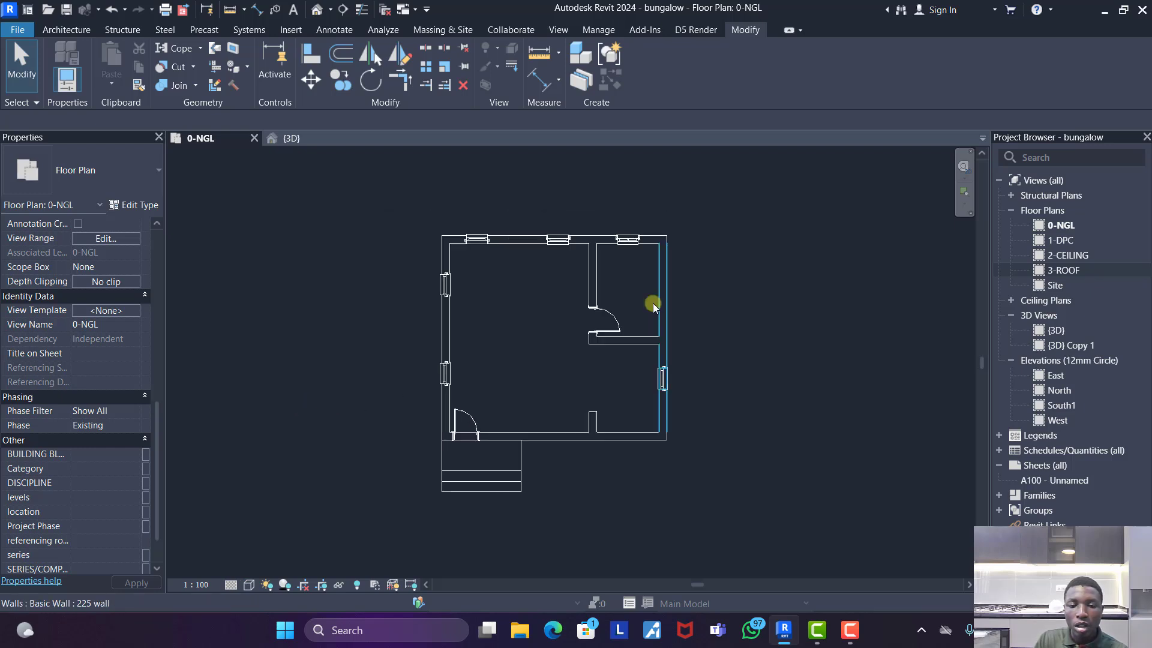
- Set the phase of the 0-NGL floor plan view to New Construction
scroll(629, 318, "up", 1)
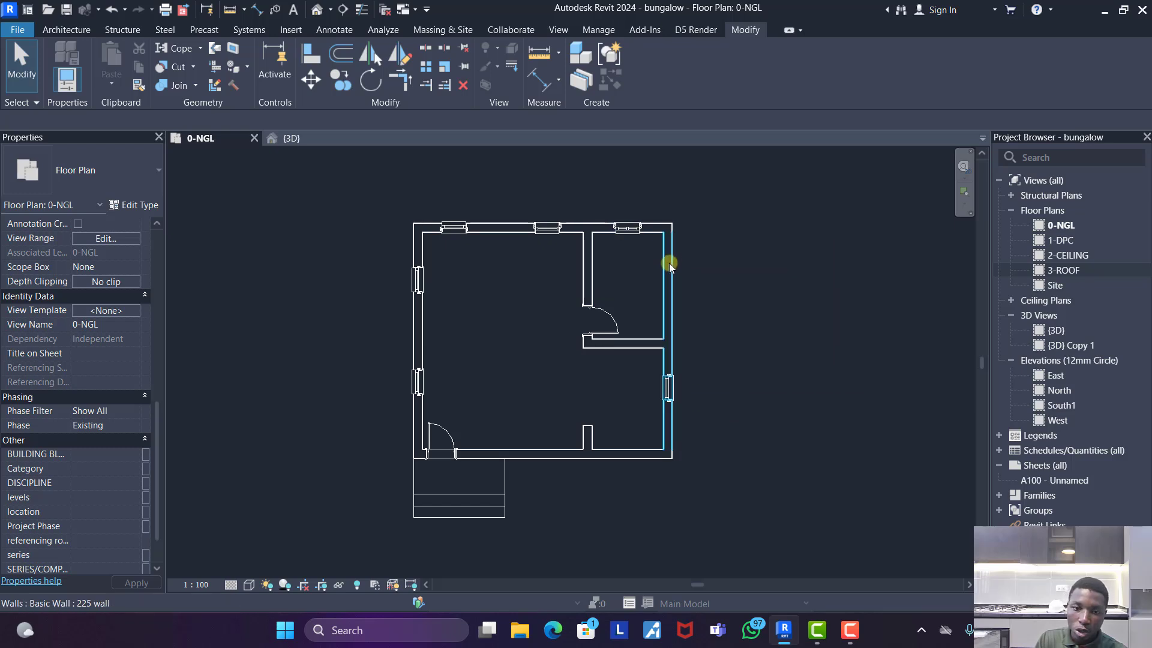
scroll(495, 473, "down", 1)
scroll(505, 517, "up", 2)
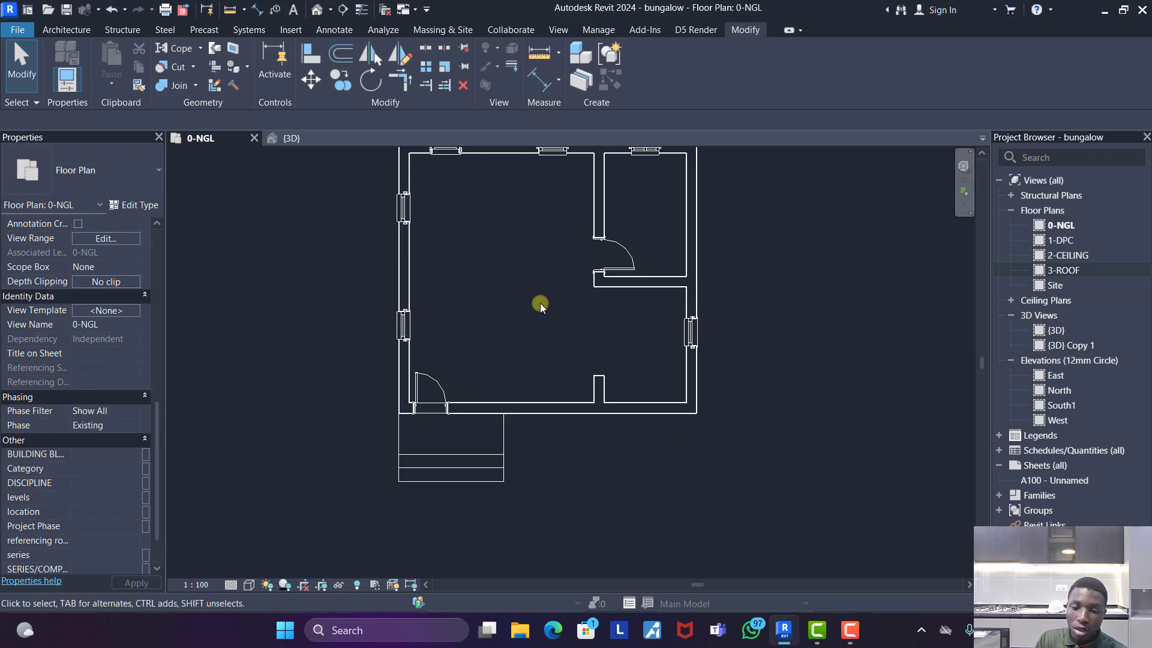
scroll(542, 303, "down", 1)
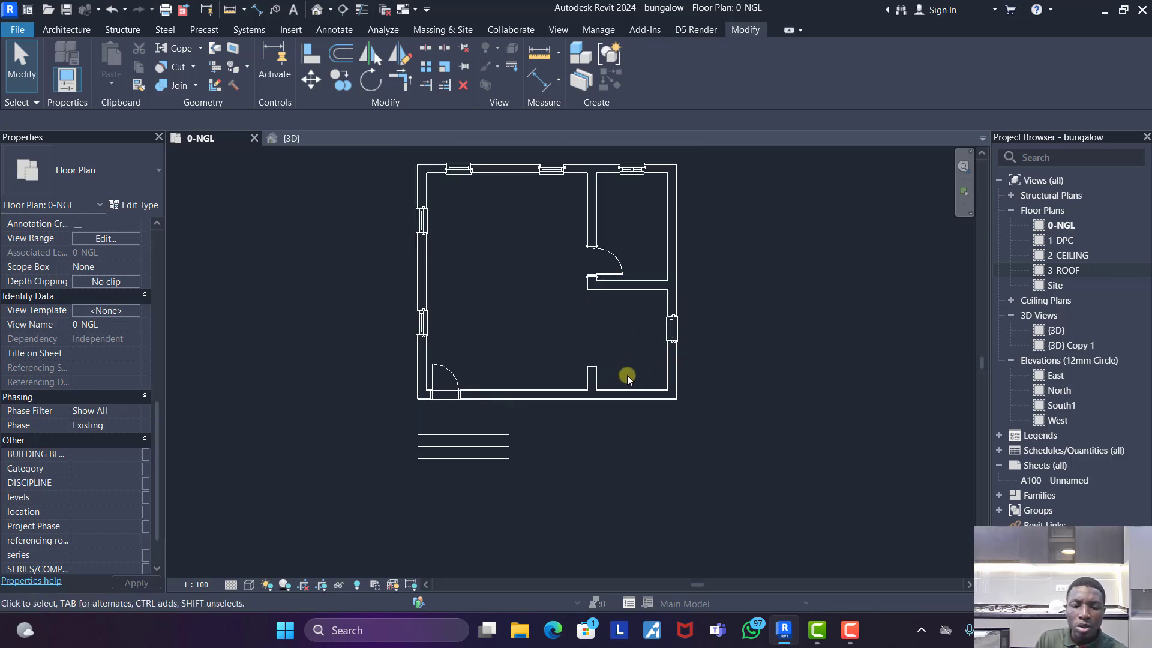
scroll(631, 369, "down", 1)
scroll(619, 235, "up", 1)
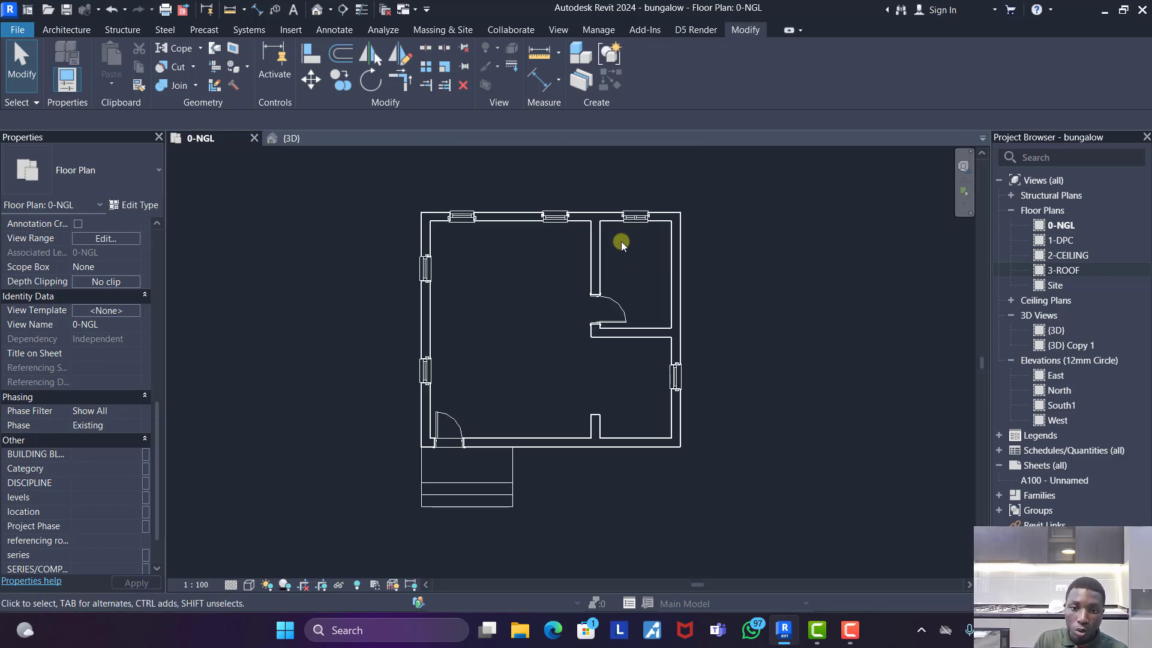
scroll(613, 346, "up", 1)
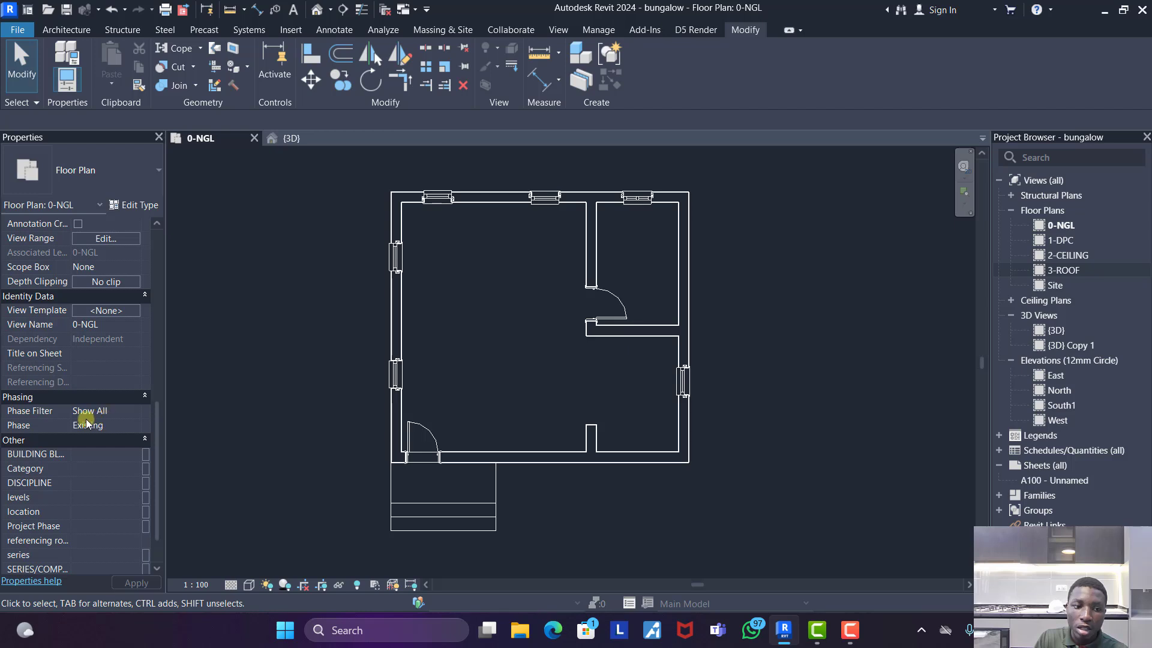
left_click(132, 424)
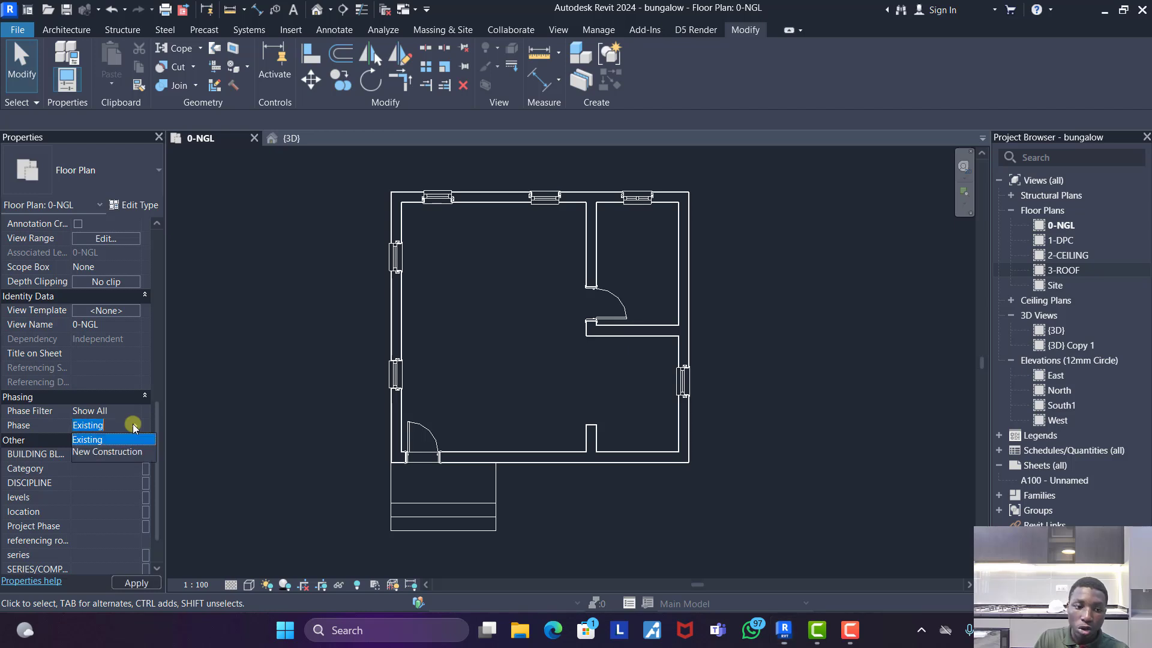
left_click(100, 453)
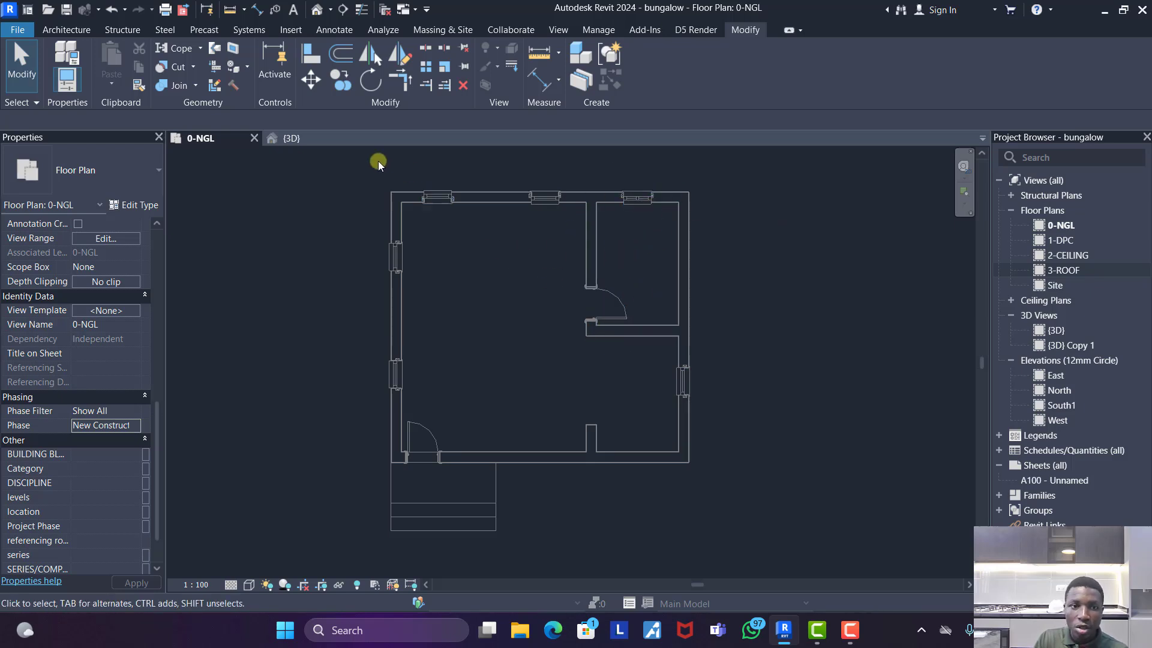
- Demolish the two windows in the west exterior wall and the single window in the east exterior wall
left_click(235, 89)
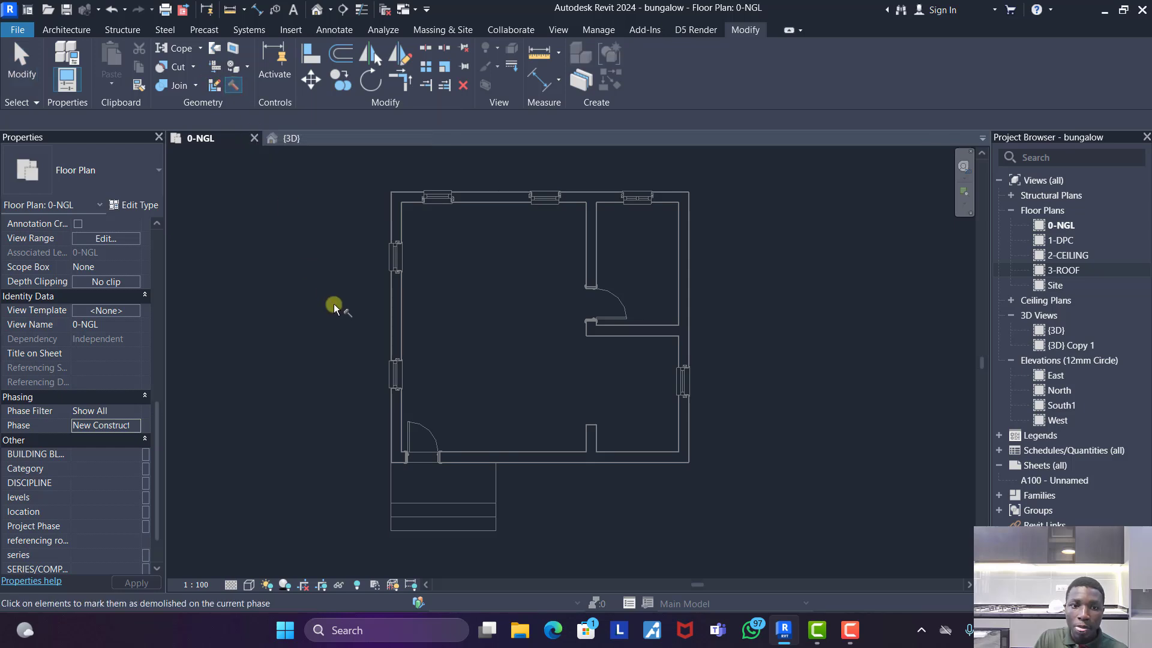
left_click(399, 258)
left_click(396, 374)
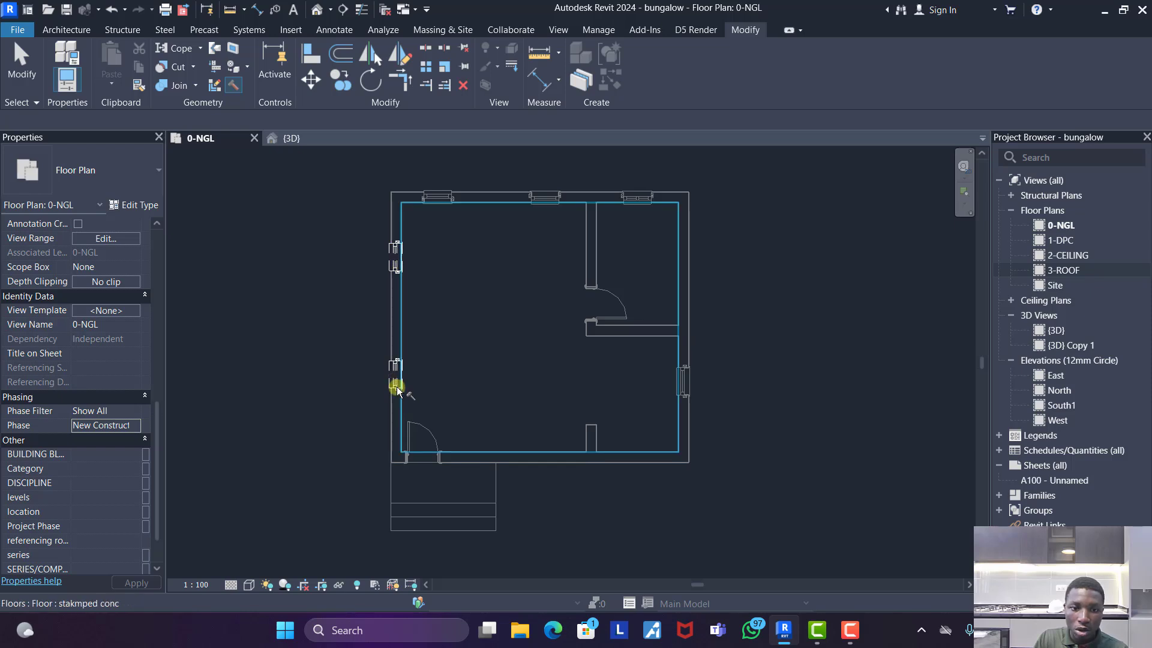
scroll(396, 387, "up", 6)
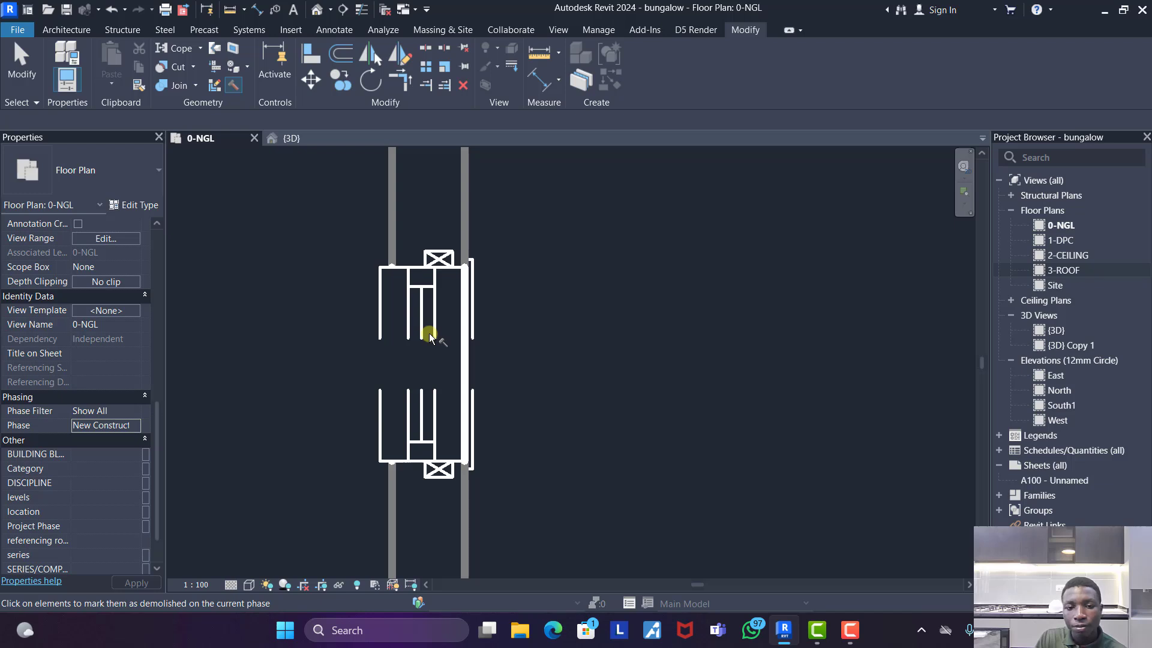
scroll(423, 375, "down", 6)
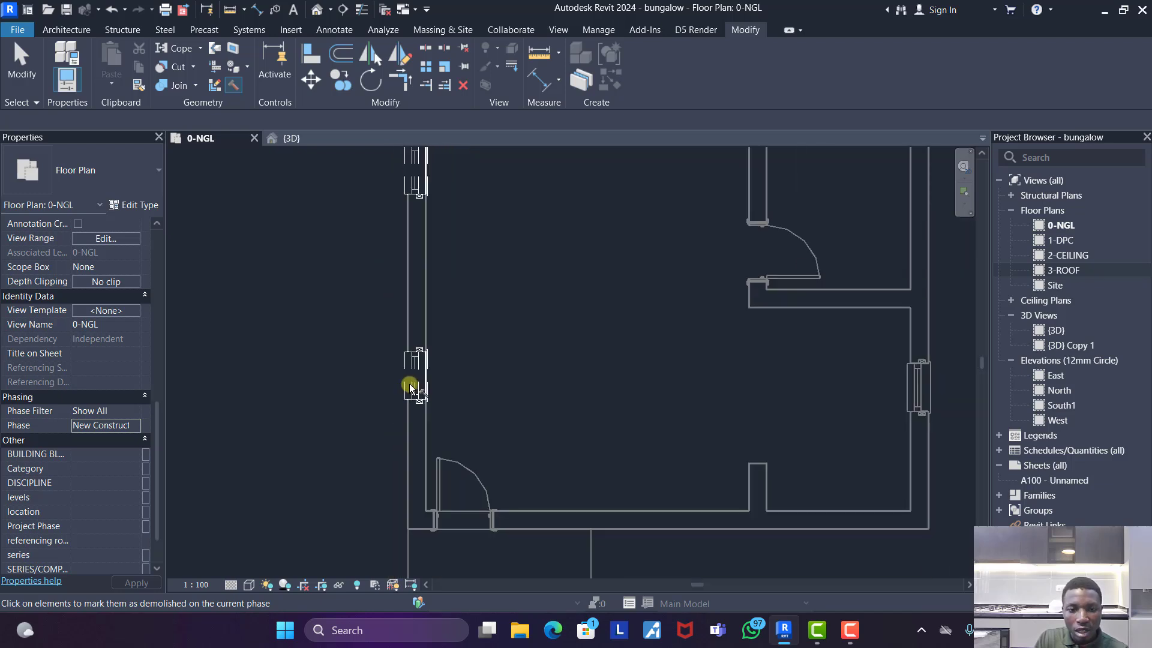
scroll(700, 387, "up", 4)
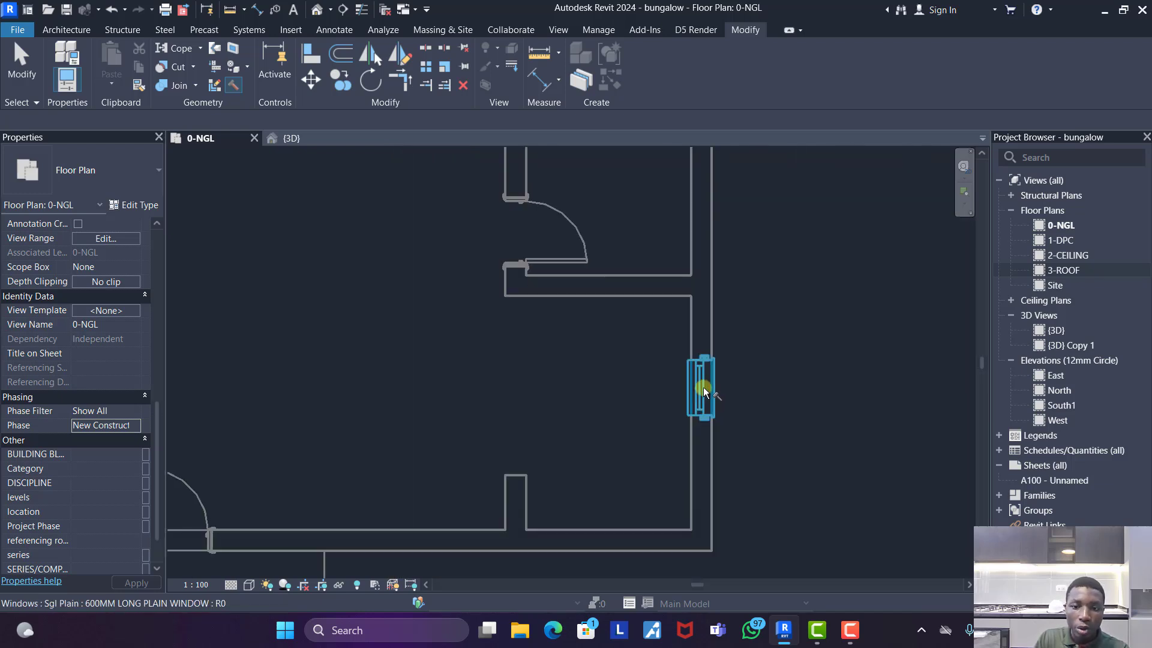
left_click(703, 391)
scroll(615, 387, "down", 7)
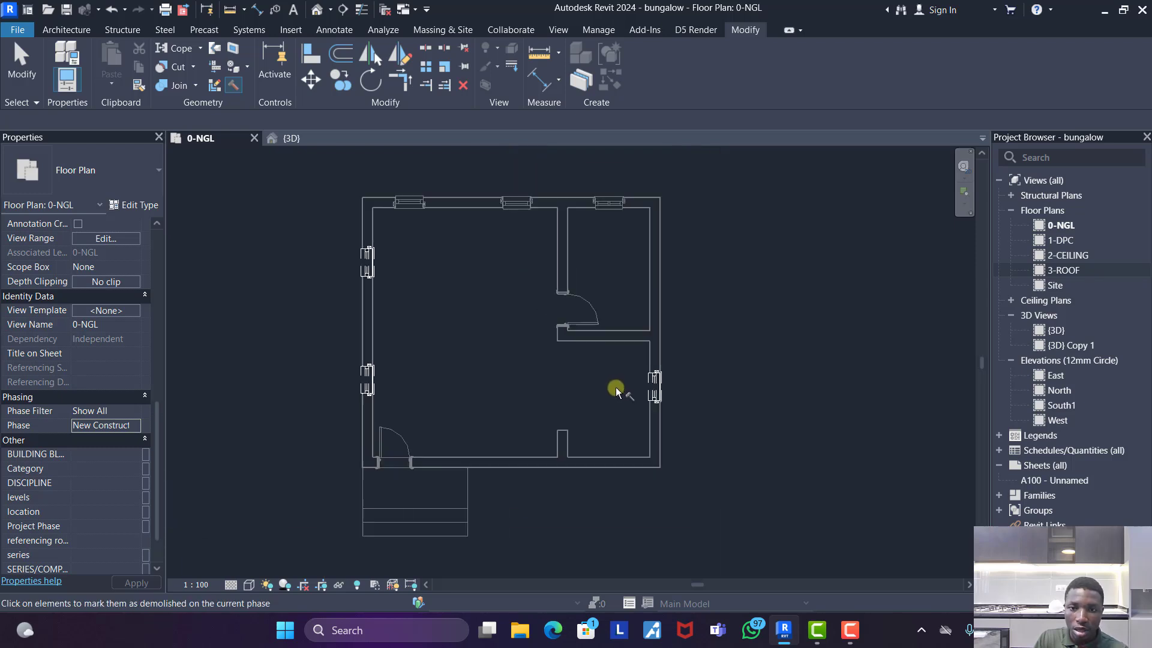
- Demolish the small northeast room's casement window, its interior door and the front entrance door, and end the Demolish command
scroll(615, 259, "up", 3)
scroll(616, 254, "up", 2)
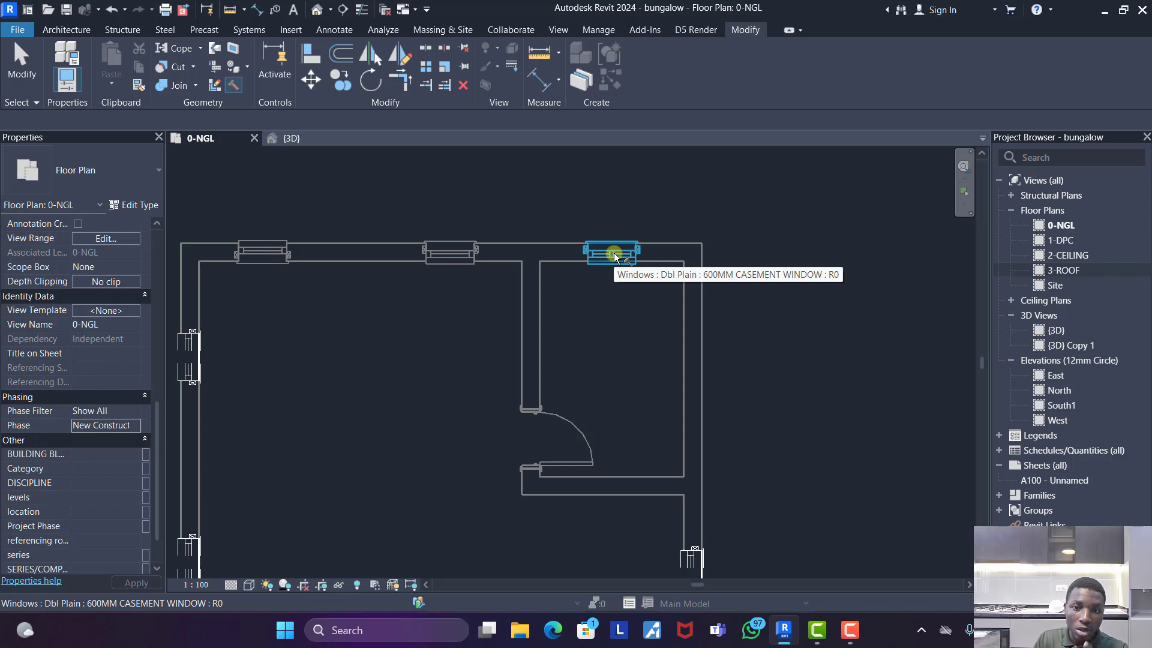
scroll(656, 237, "down", 3)
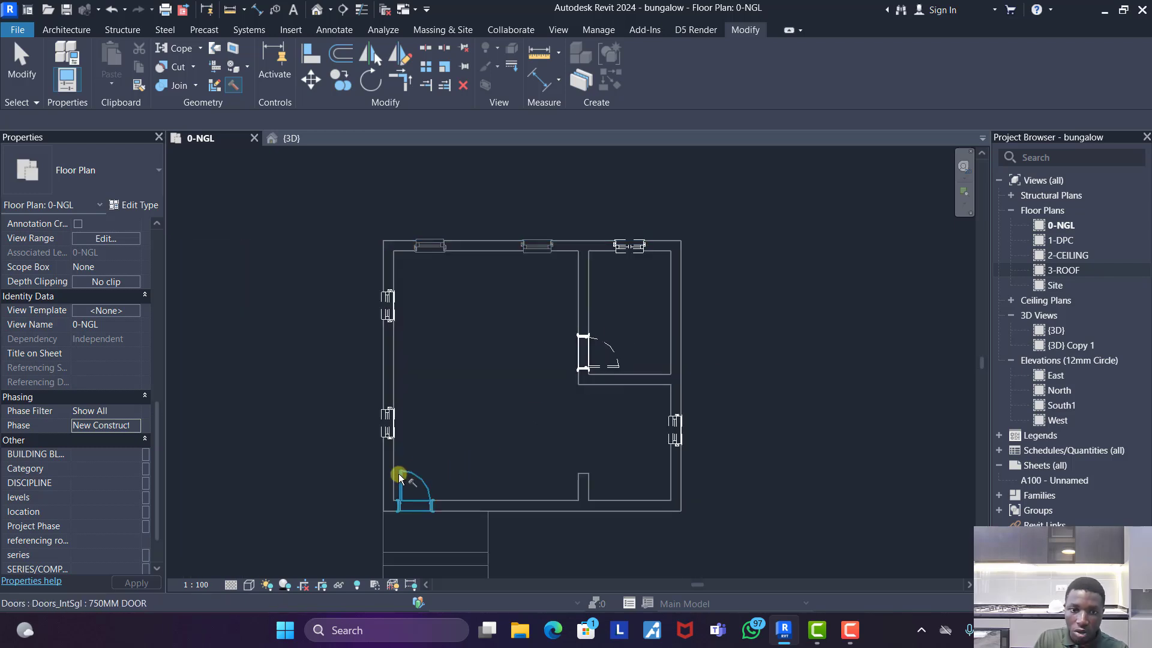
left_click(418, 478)
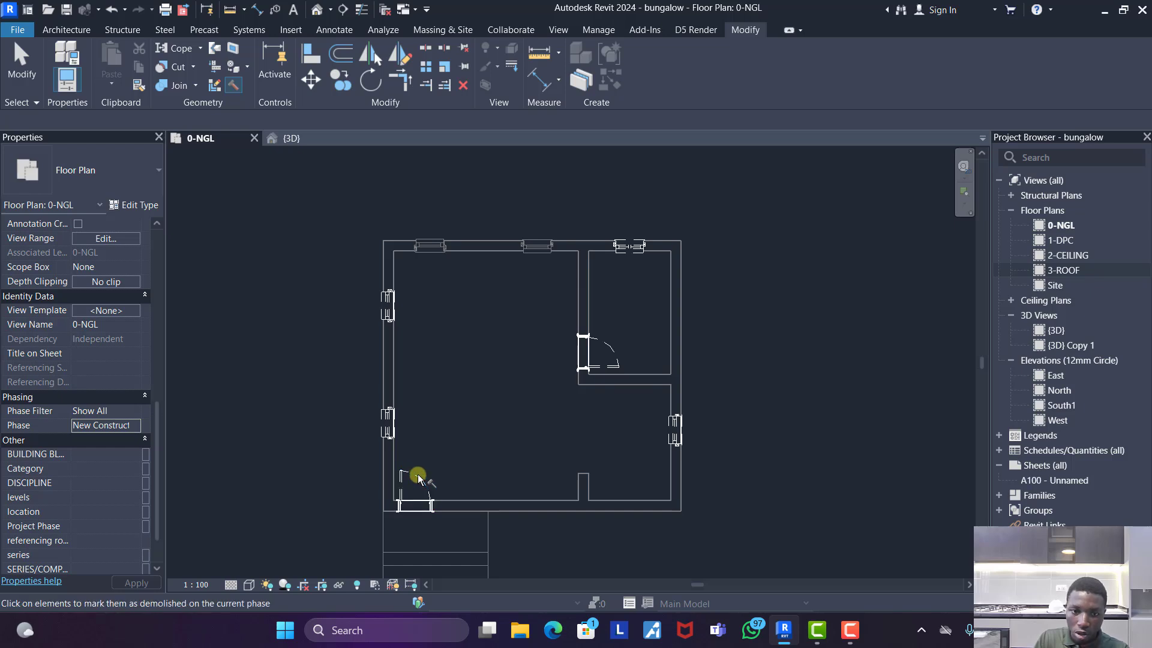
scroll(540, 388, "down", 3)
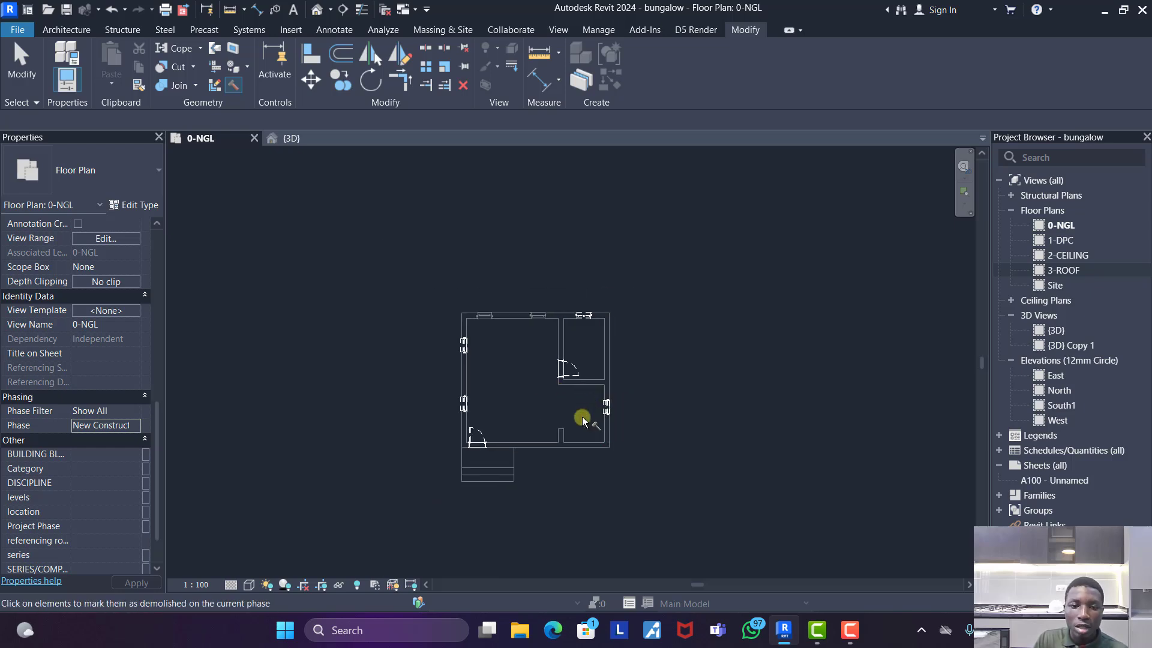
scroll(506, 419, "up", 2)
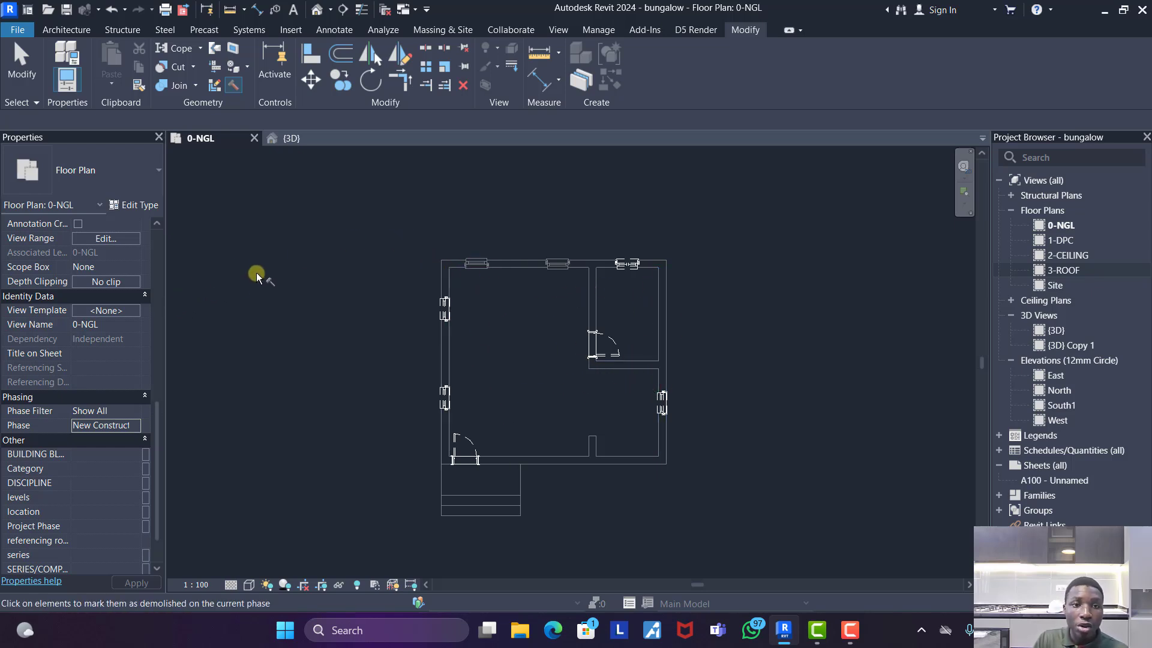
right_click(279, 255)
left_click(295, 264)
right_click(311, 268)
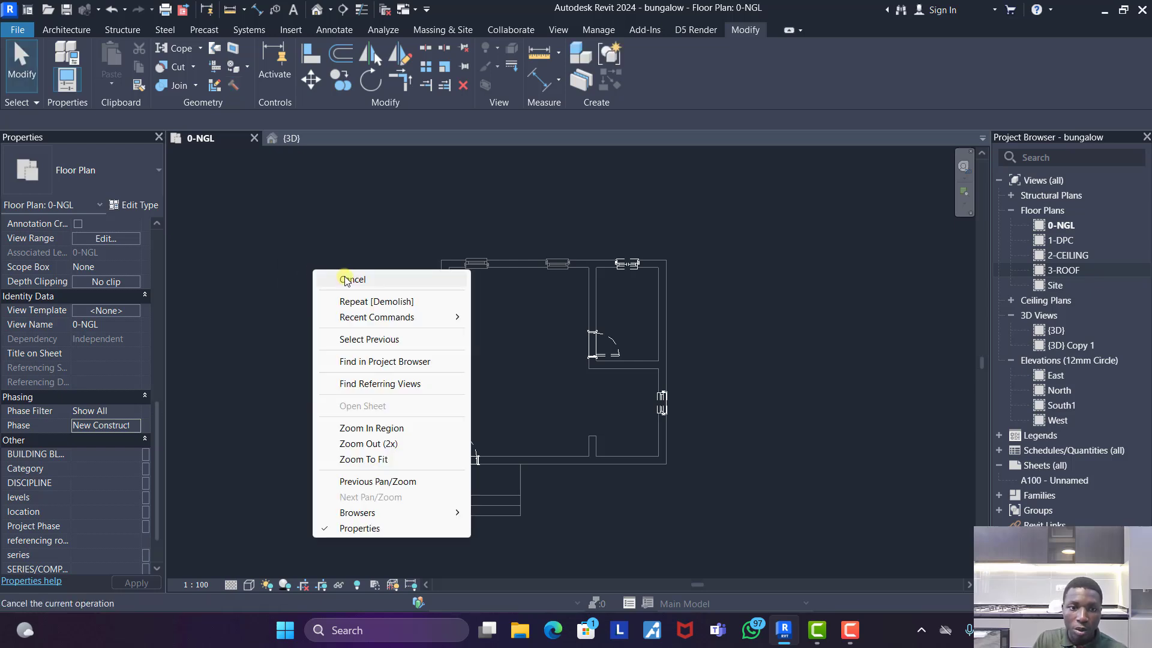
left_click(373, 279)
- Place a 750MM DOOR in the south partition of the northeast room, about 100 mm from the adjoining partition, swinging into the room
left_click(68, 32)
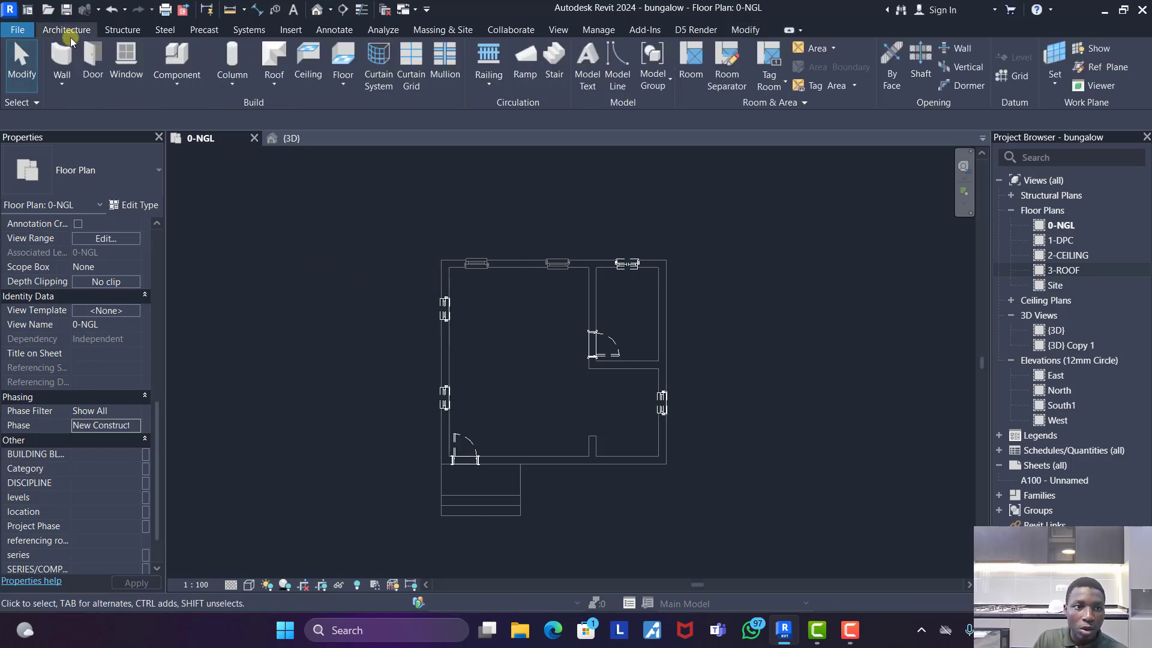
left_click(93, 63)
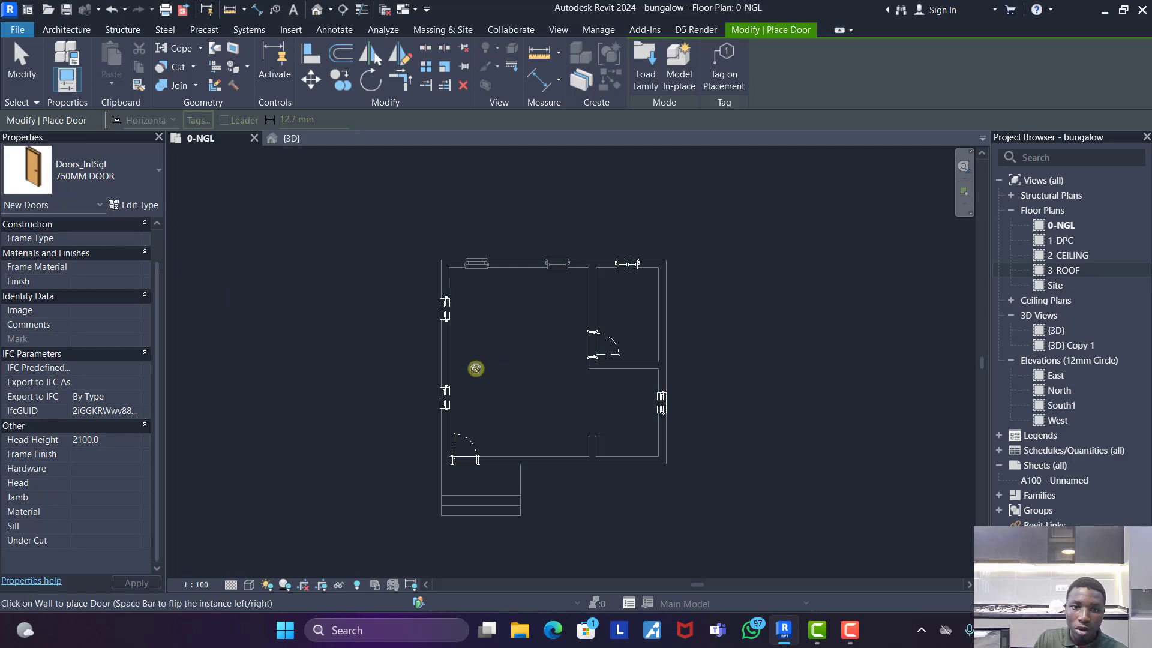
scroll(625, 366, "up", 2)
scroll(626, 365, "up", 1)
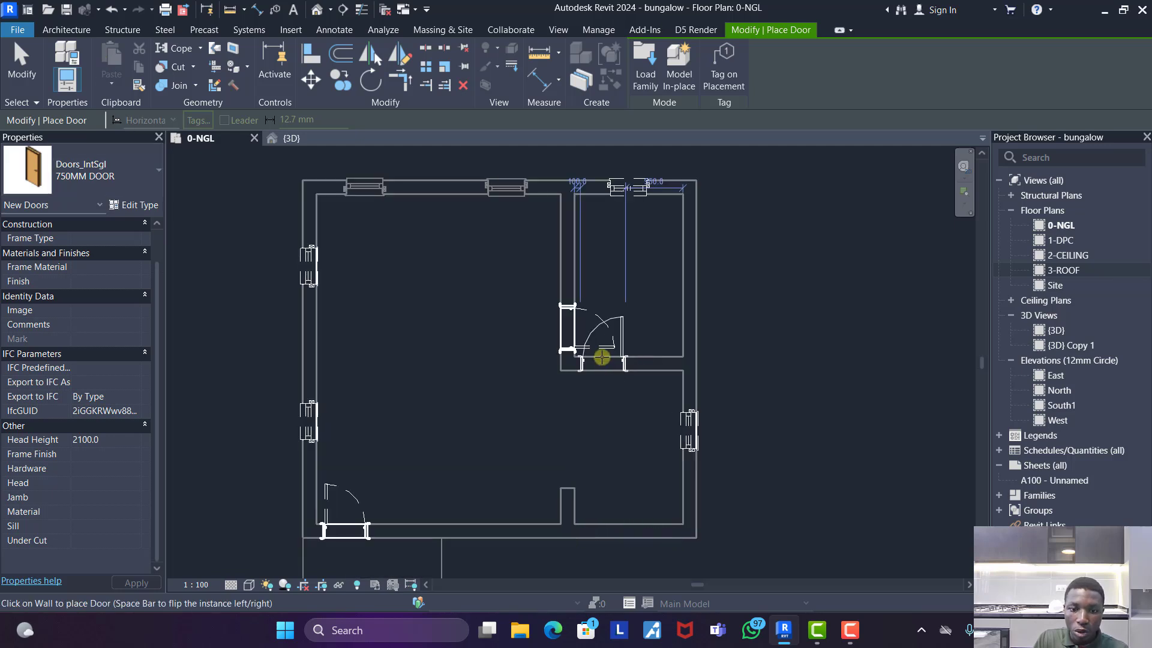
scroll(601, 356, "up", 1)
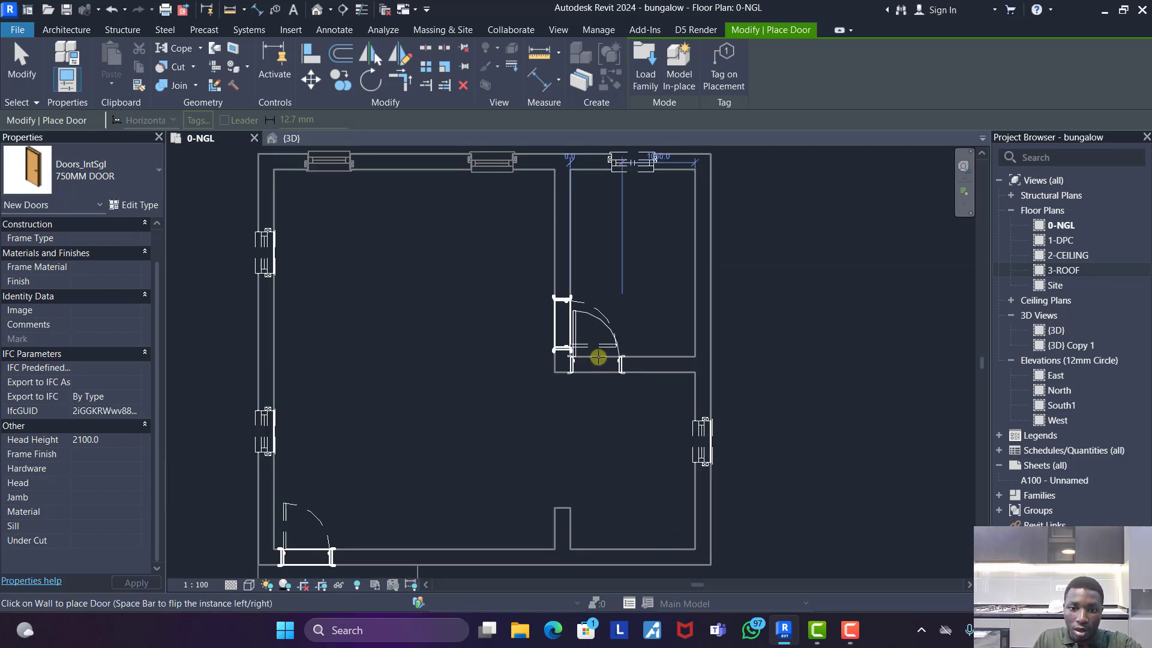
left_click(600, 358)
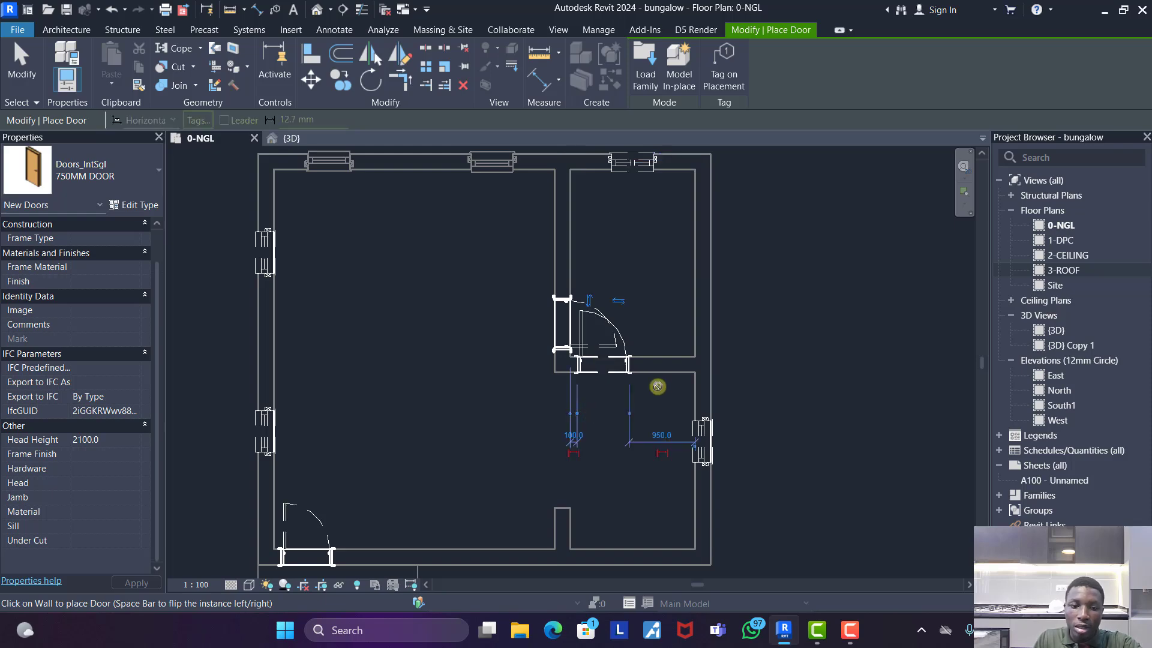
key("Escape")
key("Escape")
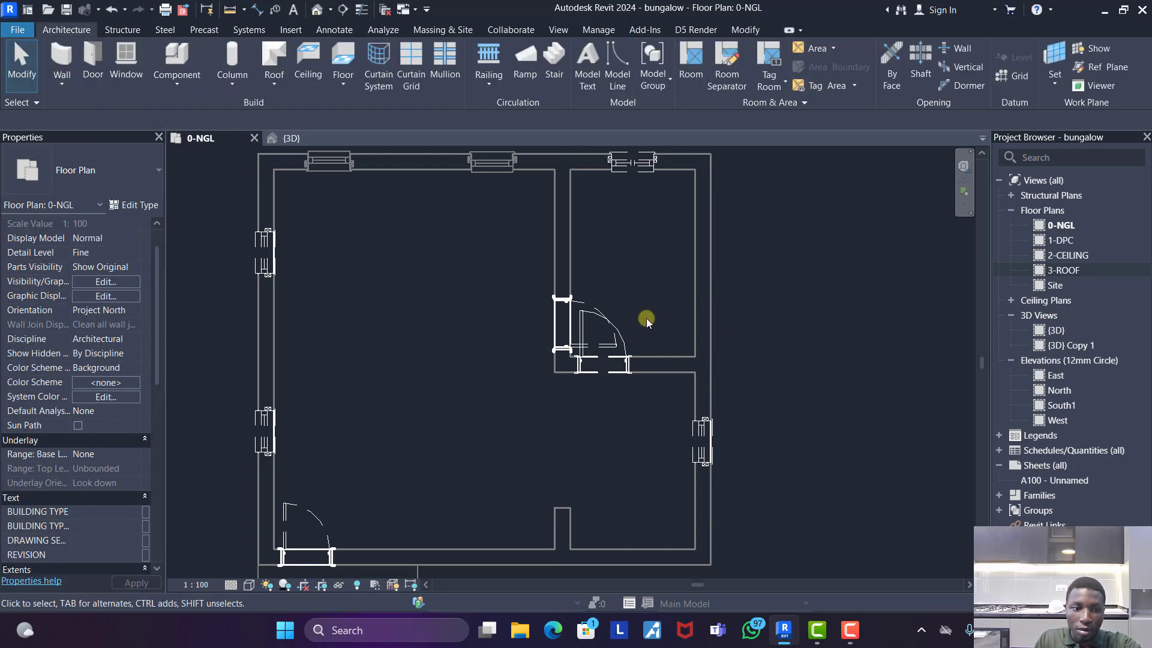
scroll(646, 318, "down", 1)
scroll(110, 453, "down", 5)
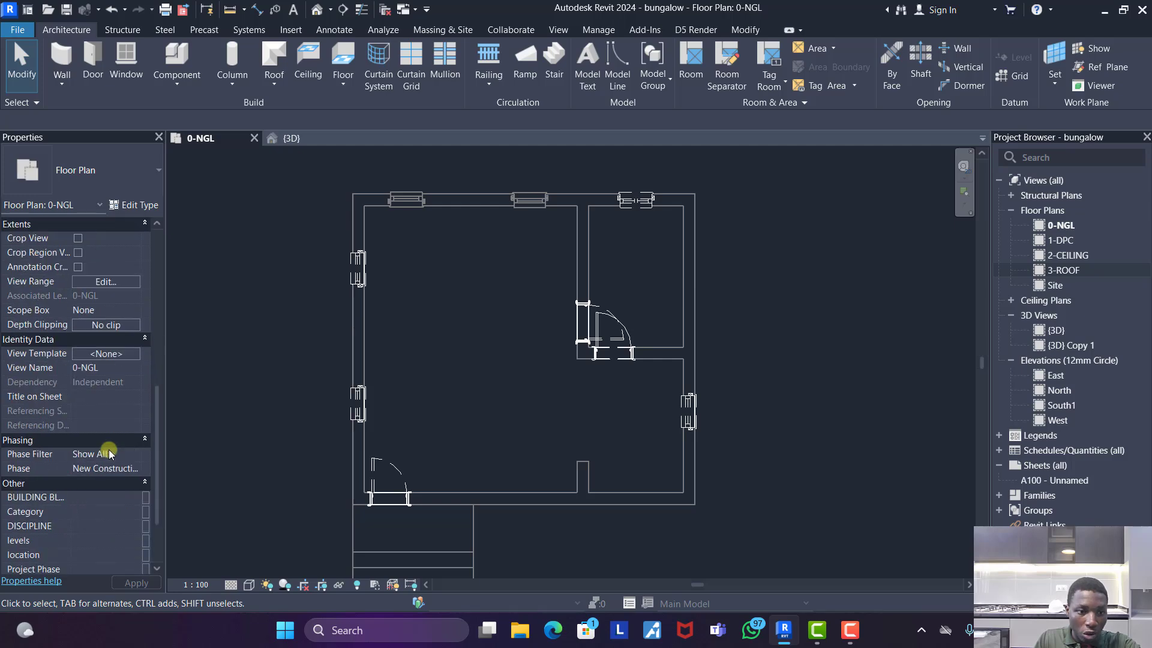
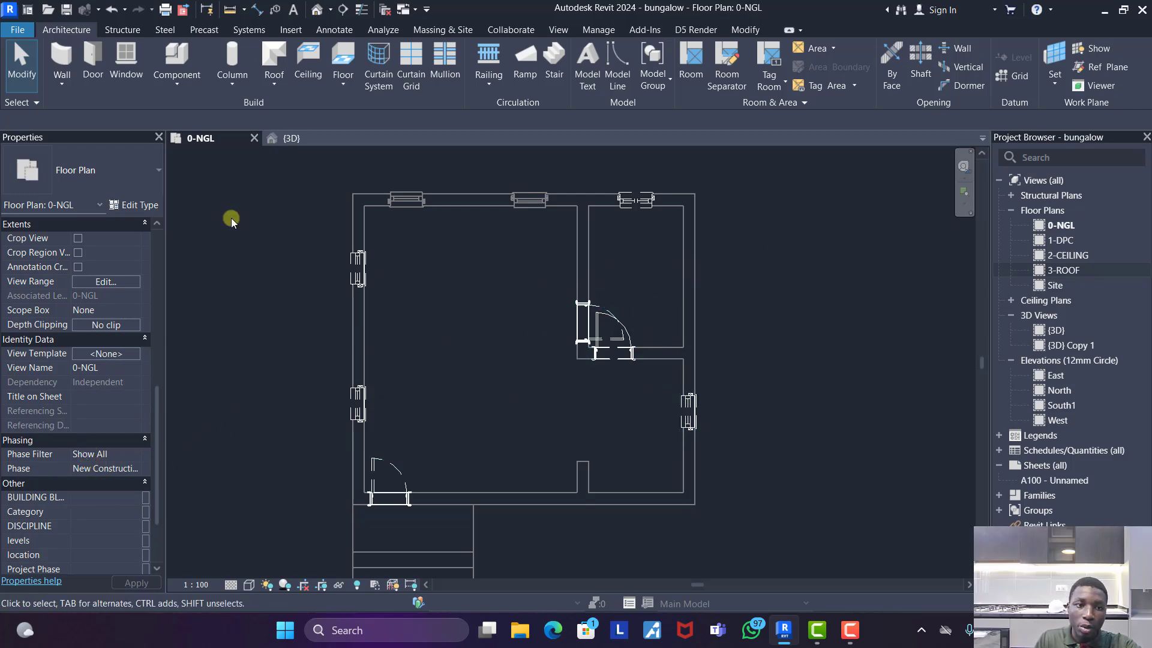
- Place a Single_Flush_Door_-_Modern_12229 door, type 1000 x 2400mm, in the south exterior wall, about 100 mm west of the partition stub, swinging inward
left_click(92, 59)
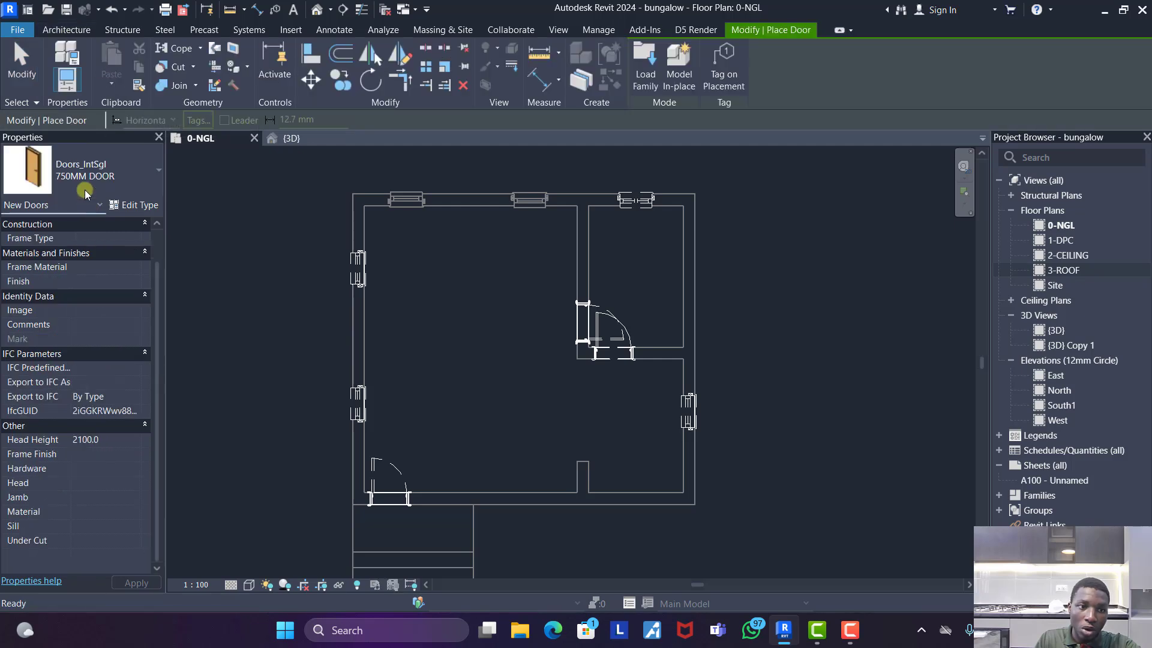
left_click(85, 190)
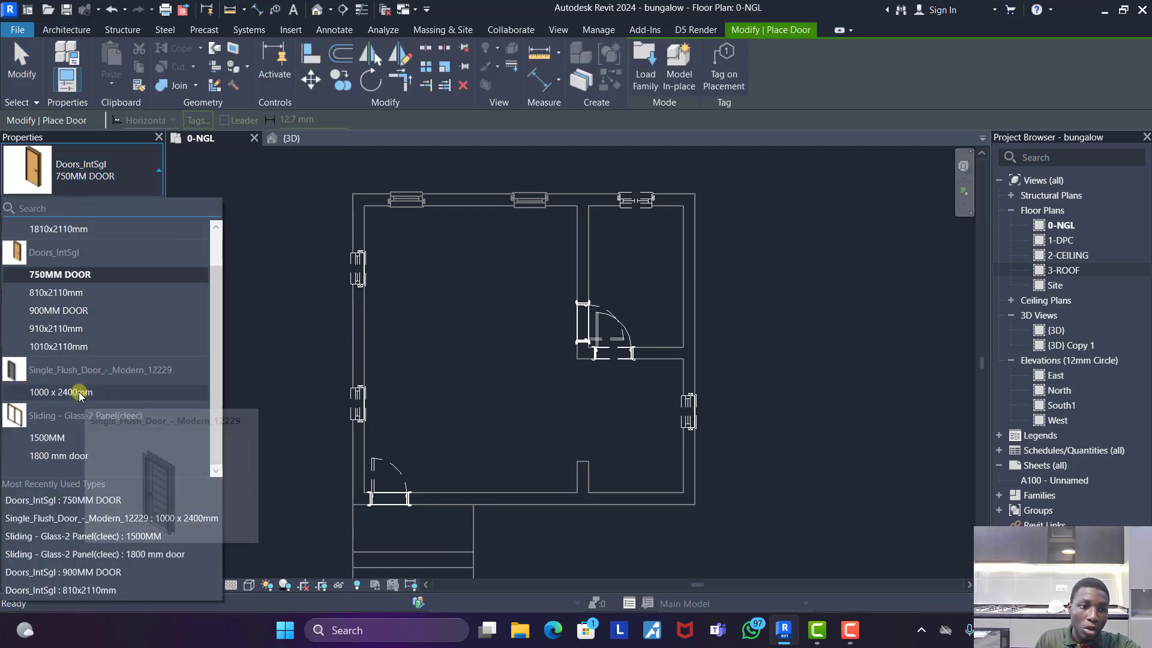
left_click(79, 394)
scroll(558, 498, "up", 2)
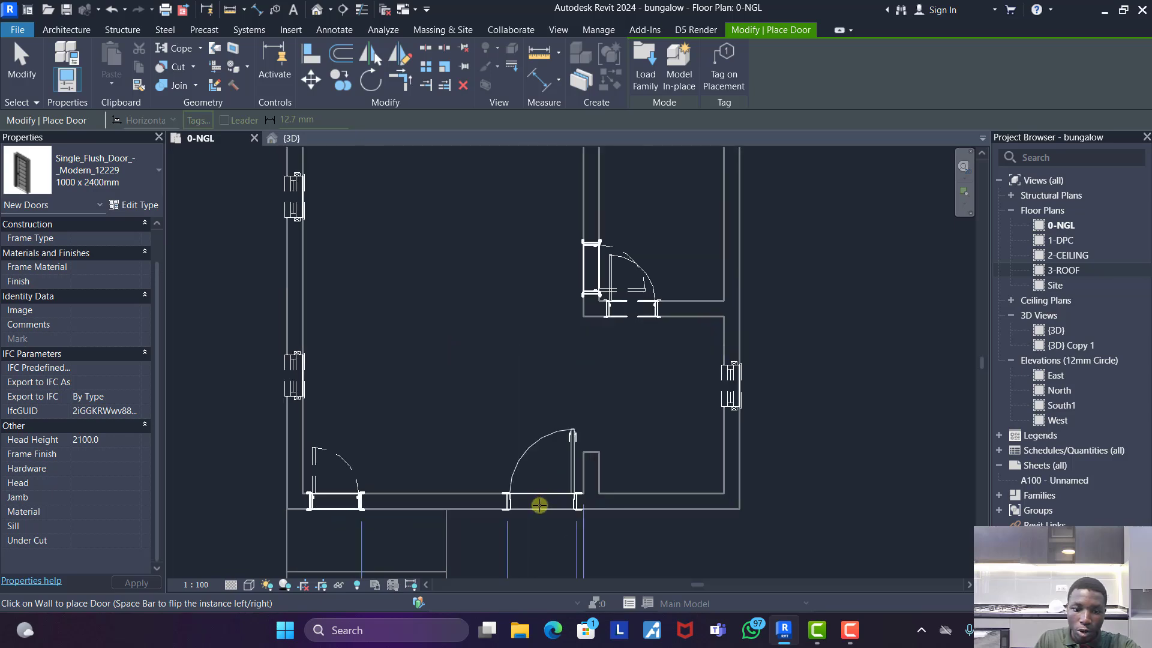
left_click(539, 505)
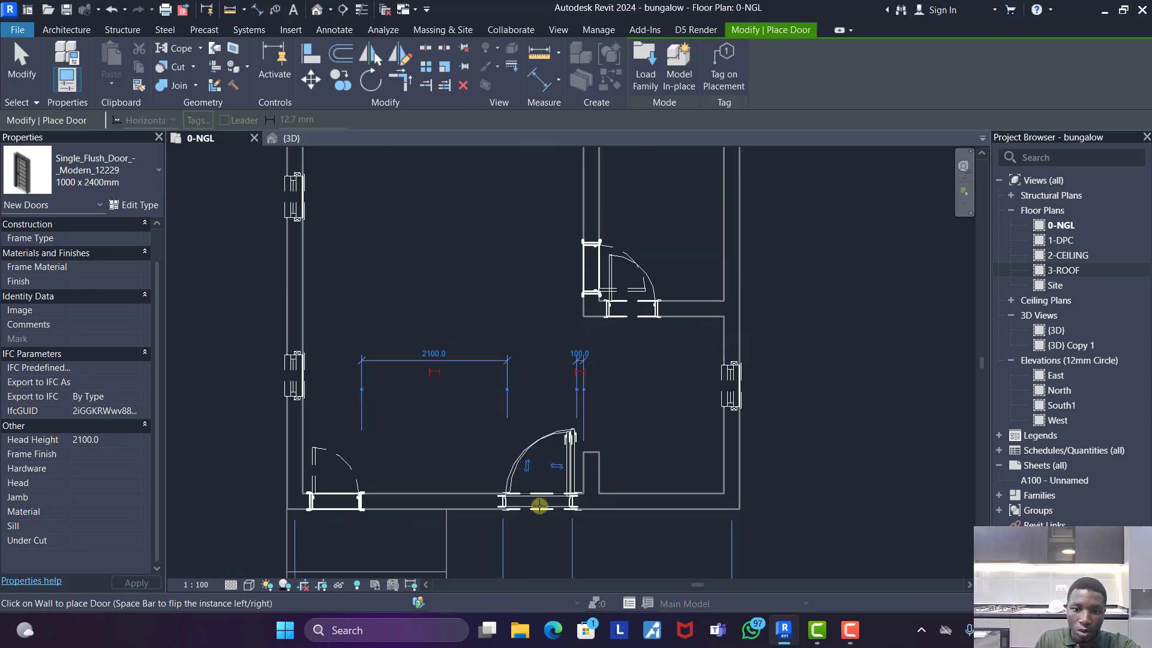
key("Escape")
scroll(444, 380, "down", 4)
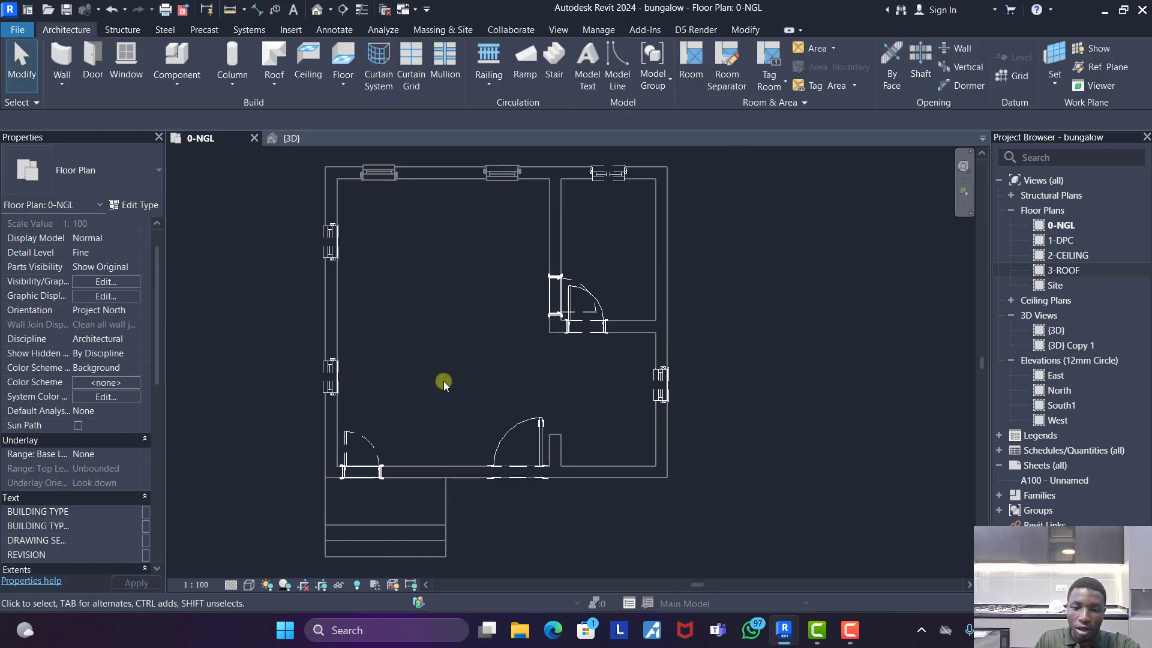
scroll(597, 386, "down", 1)
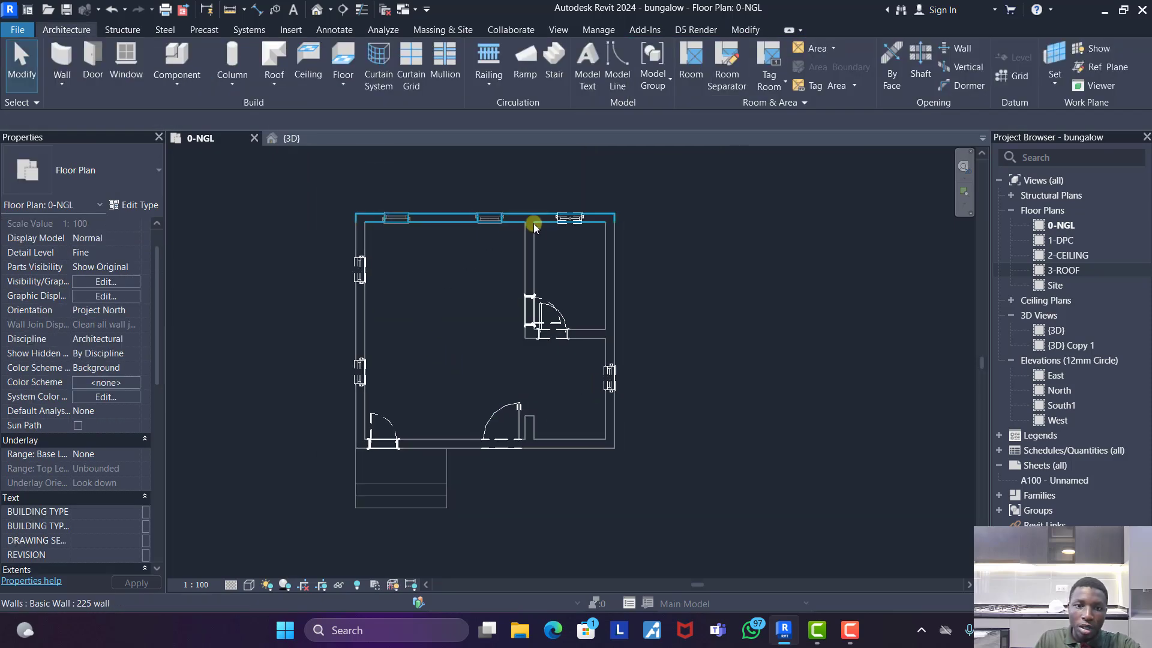
- Place a 600MM CASEMENT WINDOW in the east exterior wall of the northeast room, about 300 mm from the north wall
left_click(125, 61)
scroll(625, 249, "up", 2)
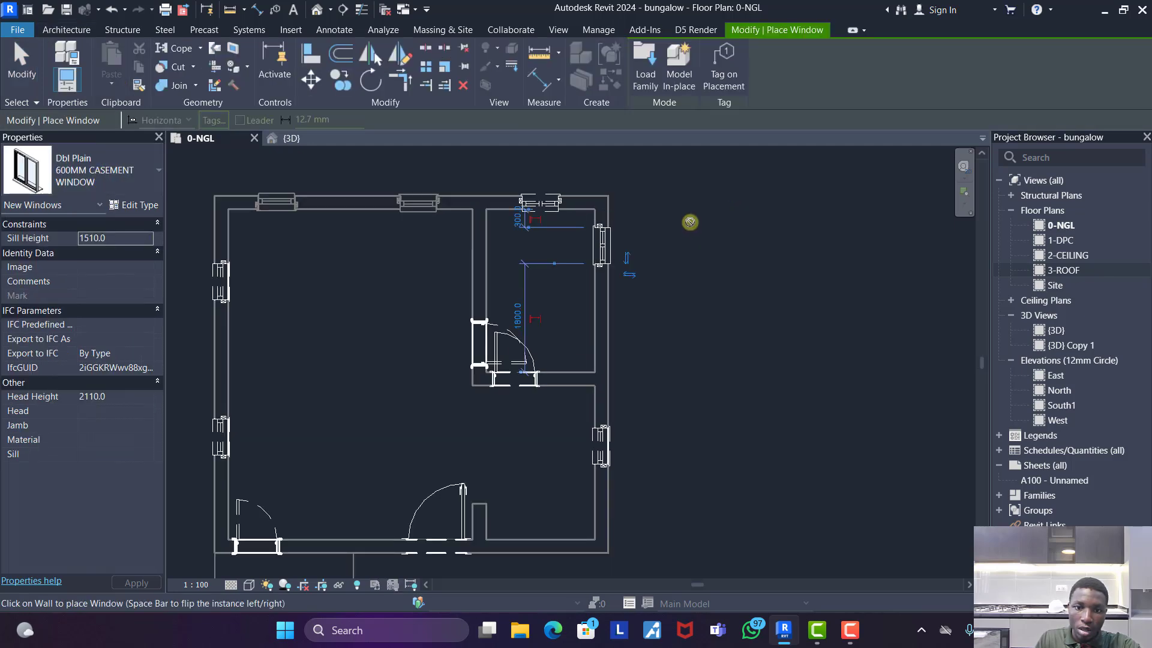
scroll(689, 221, "down", 2)
key("Escape")
key("Escape")
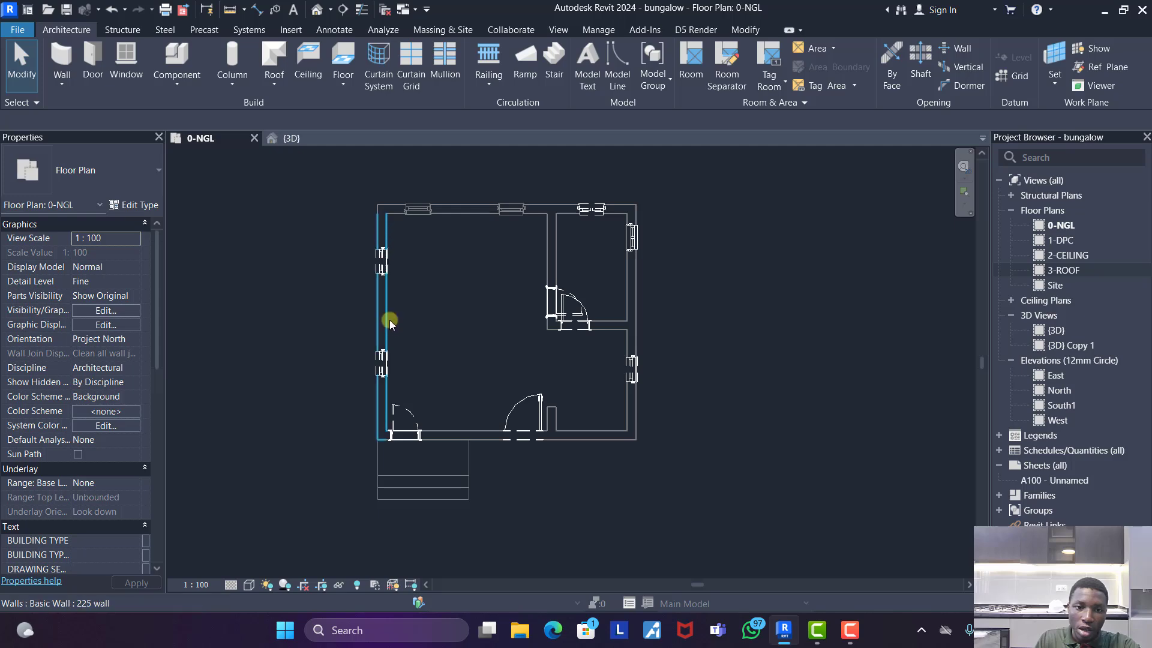
- Place a Dbl Plain 1500MM window in the west exterior wall, centred between the two demolished windows, about 237.5 mm from each
left_click(126, 60)
left_click(95, 177)
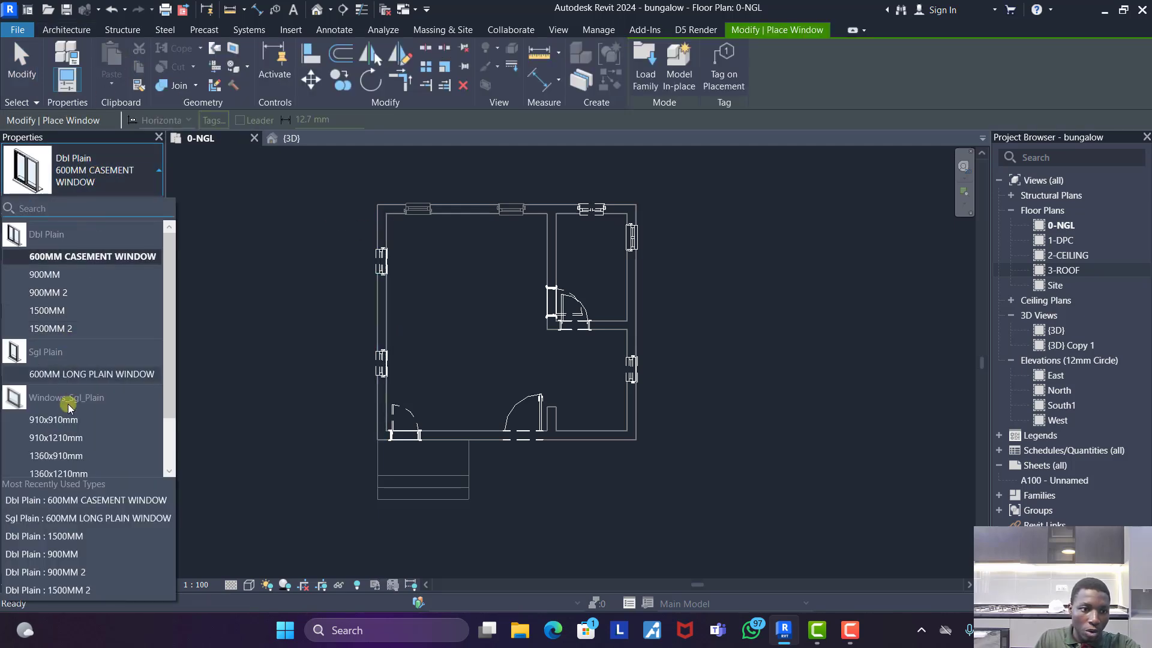
scroll(74, 375, "down", 1)
scroll(72, 373, "up", 2)
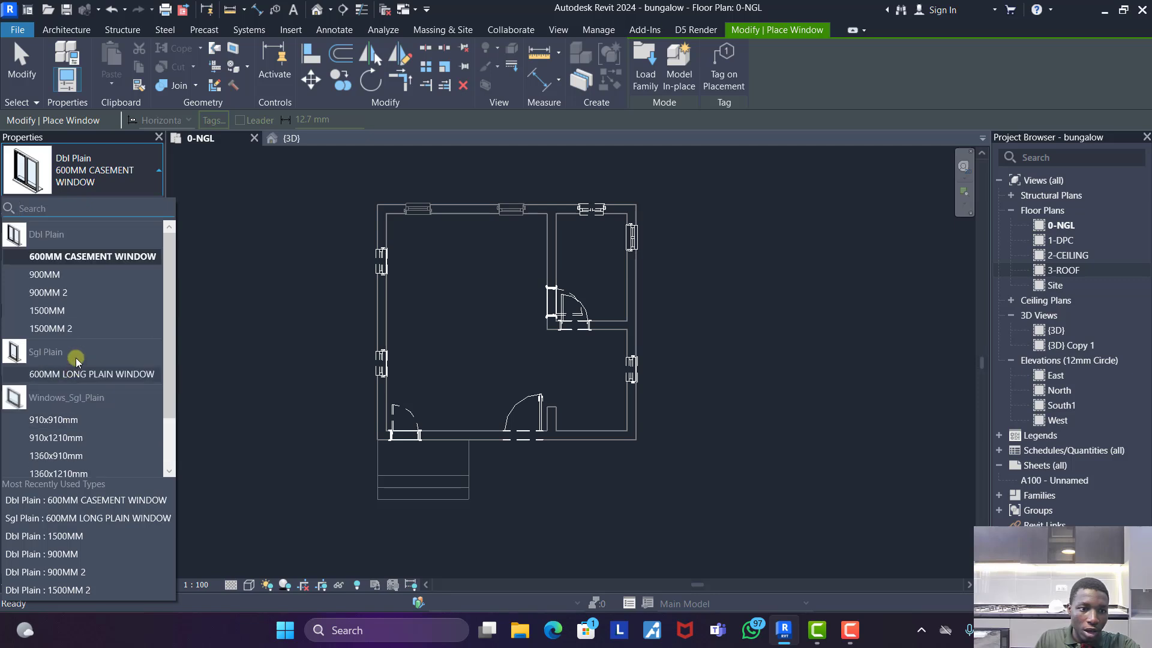
scroll(61, 312, "down", 1)
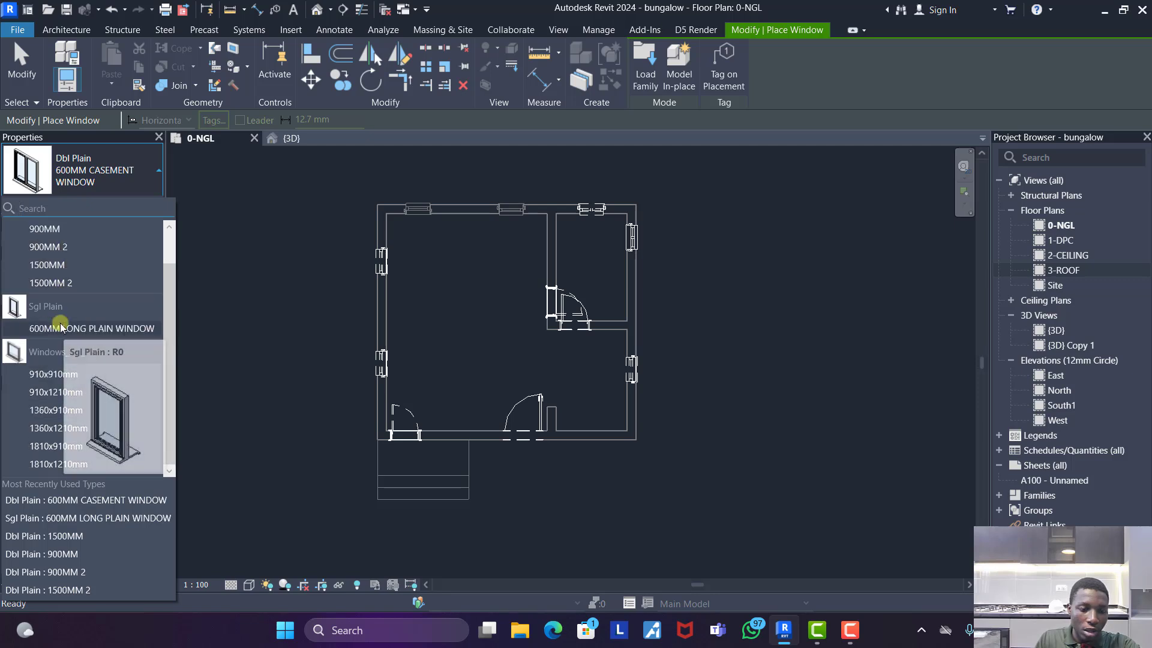
left_click(47, 264)
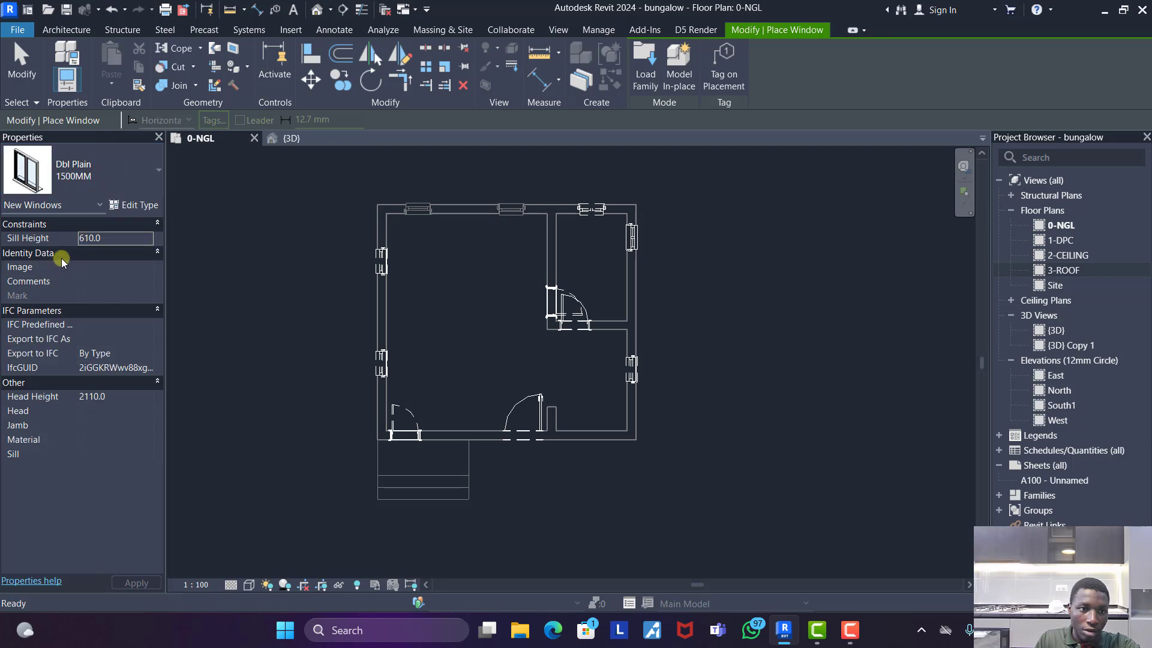
scroll(376, 301, "up", 2)
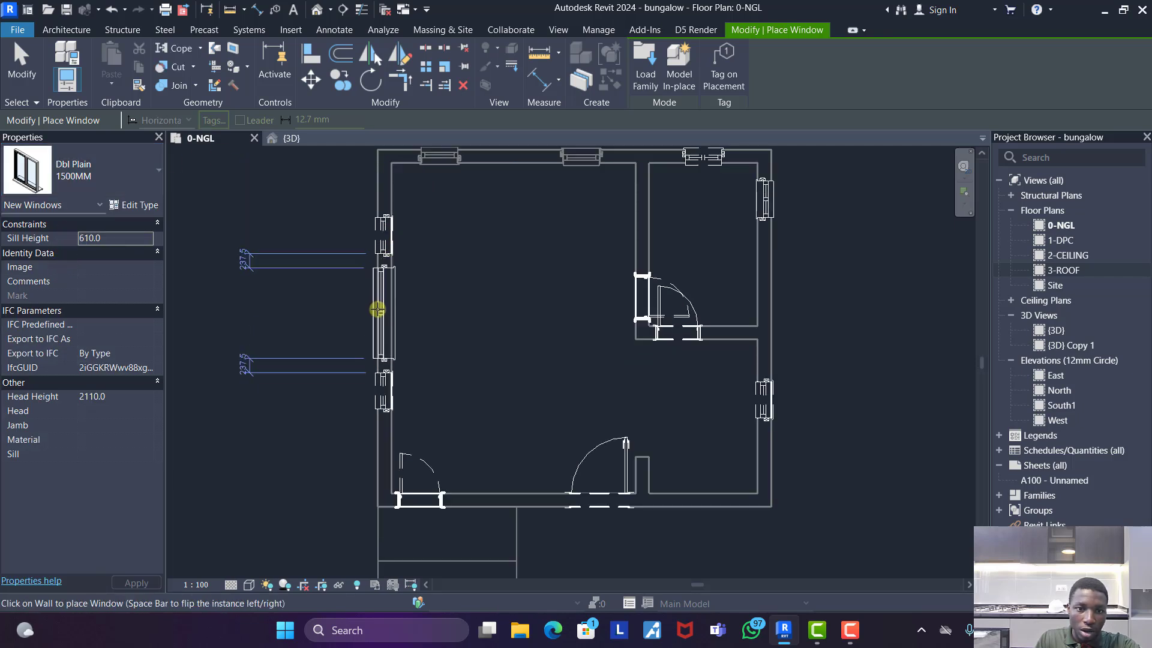
left_click(376, 310)
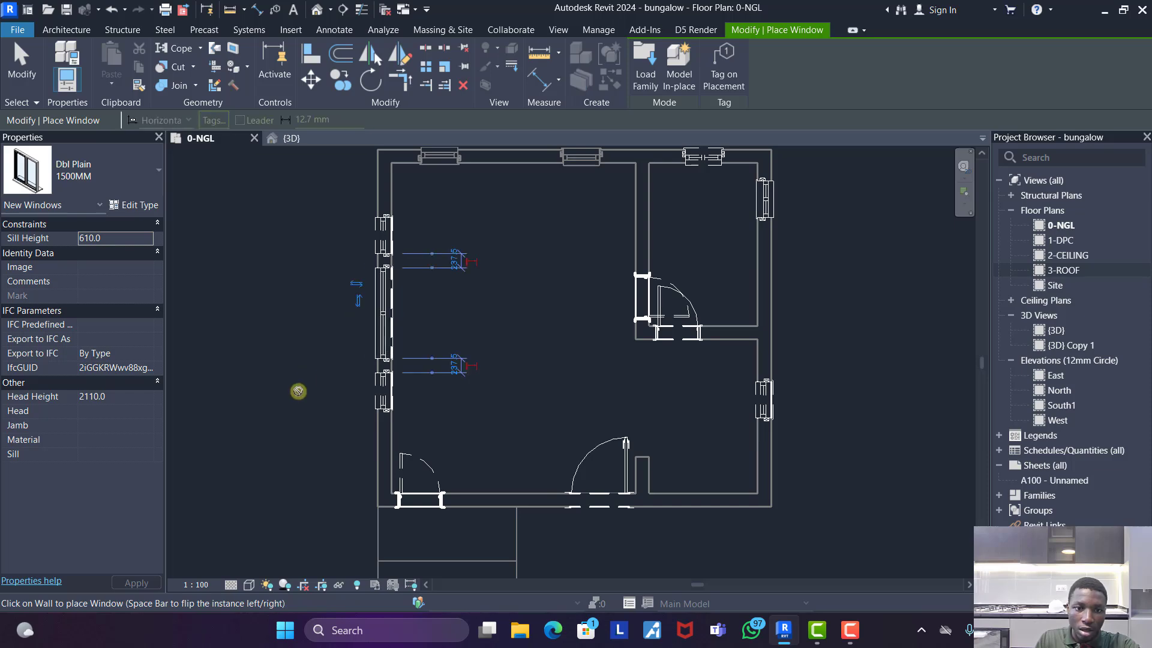
key("Escape")
key("Escape")
scroll(523, 345, "down", 2)
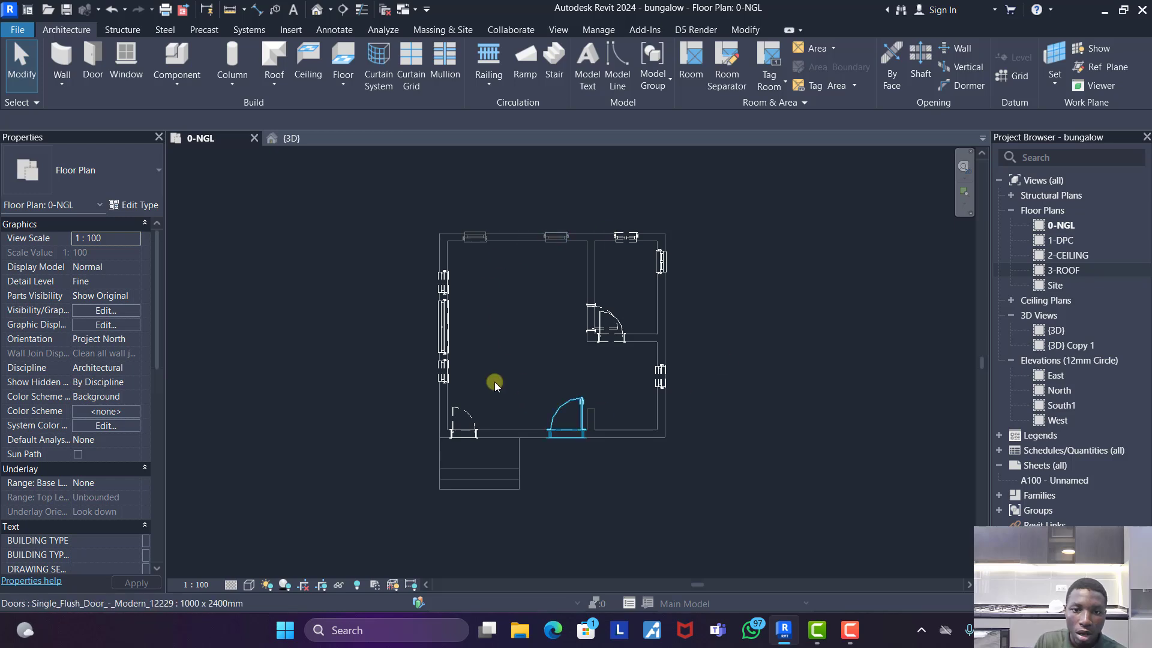
- Open the {3D} view and examine the demolished and new openings in the west and south walls
scroll(449, 305, "down", 1)
scroll(482, 447, "up", 2)
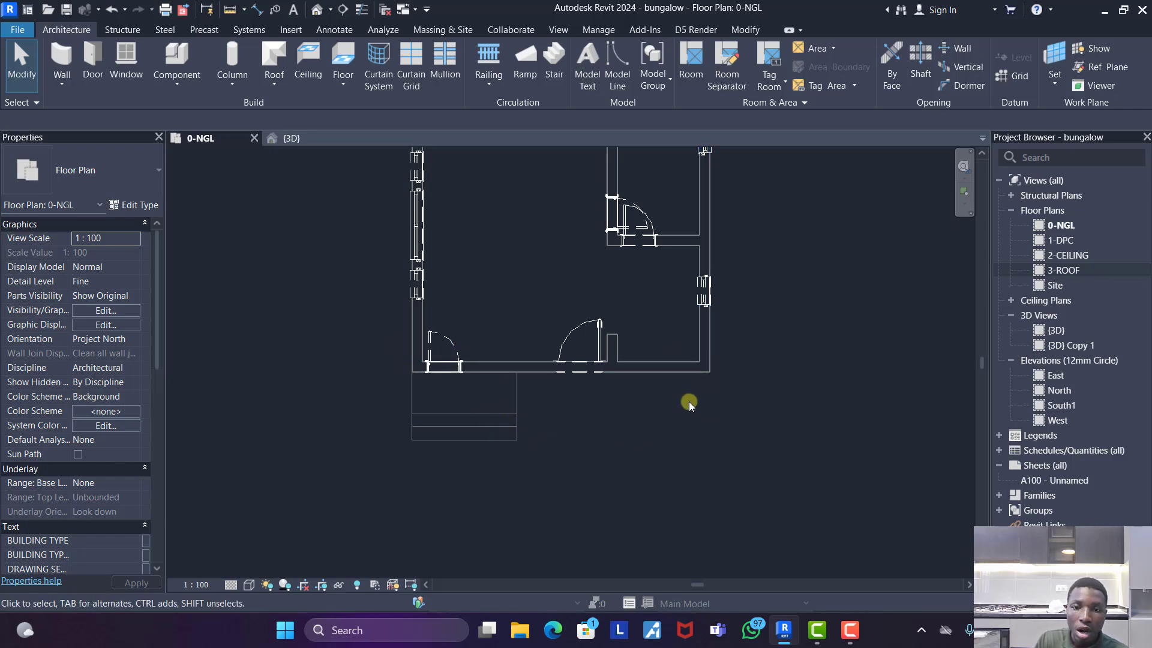
scroll(502, 397, "down", 1)
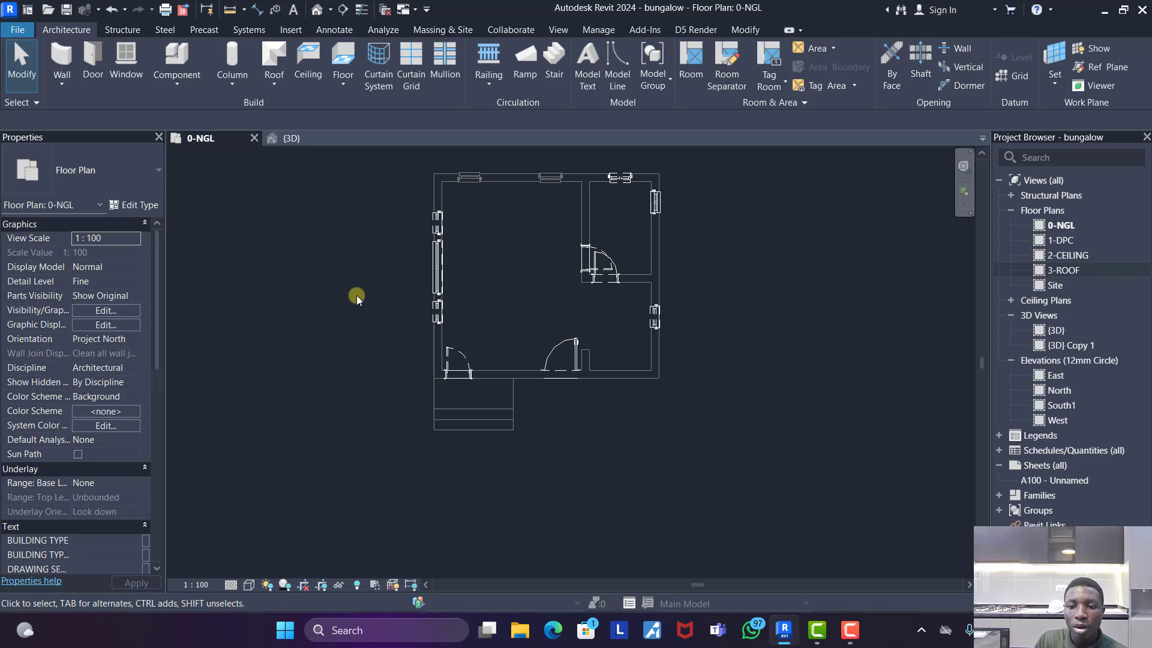
left_click(298, 139)
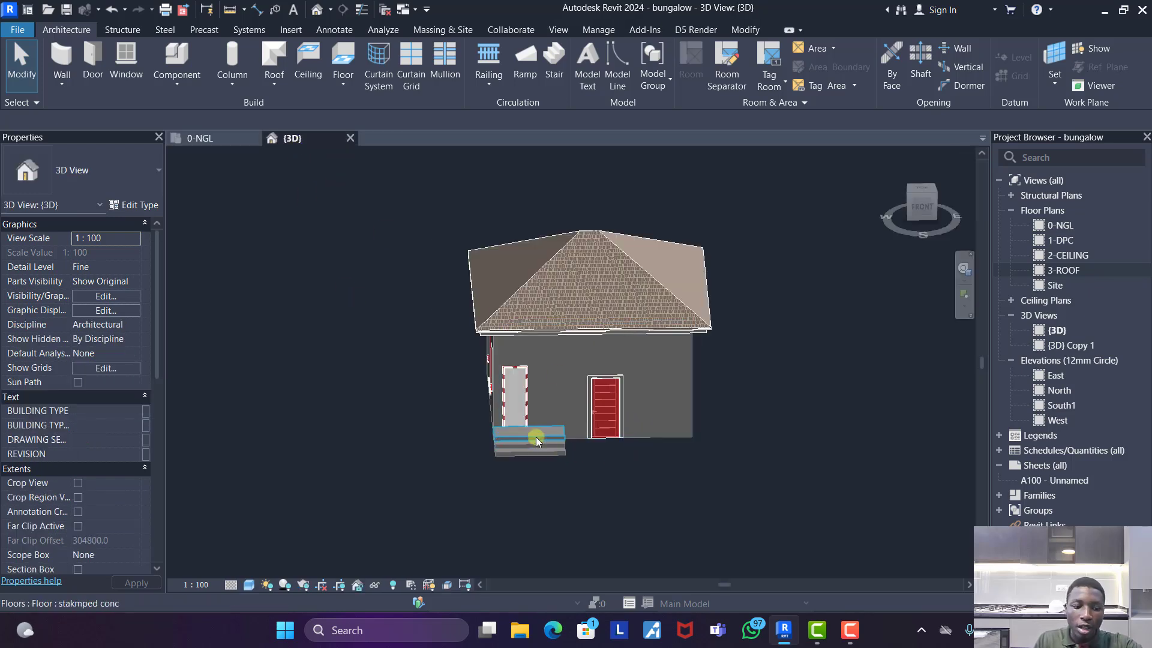
middle_click_drag(535, 436, 523, 351, "shift")
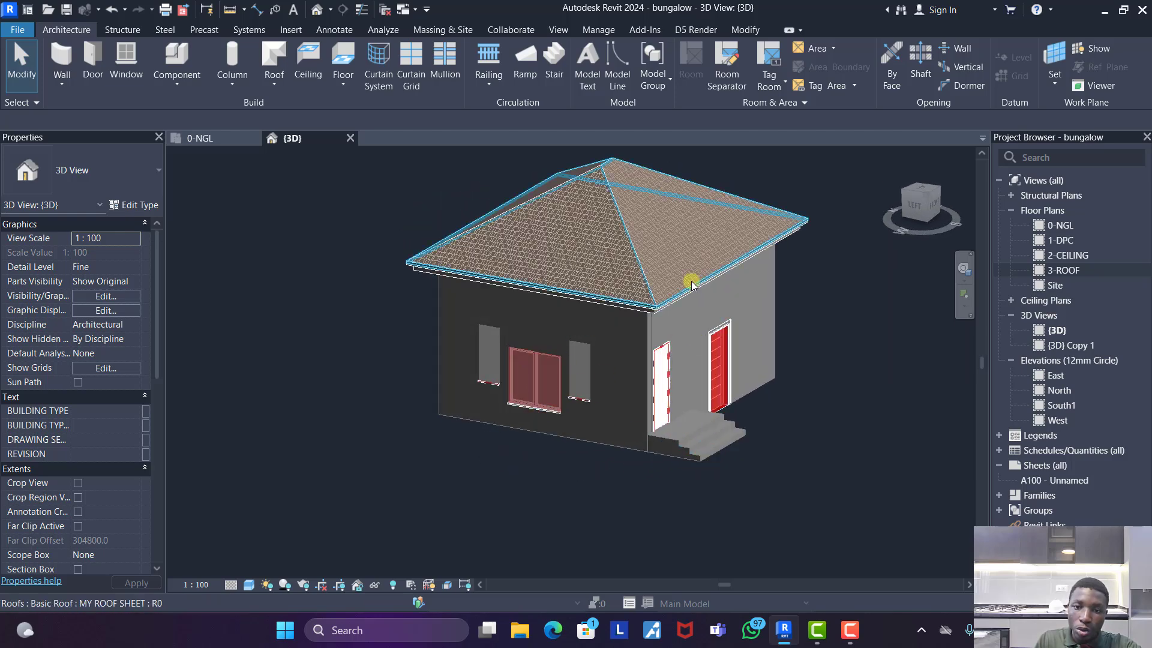
scroll(529, 382, "up", 4)
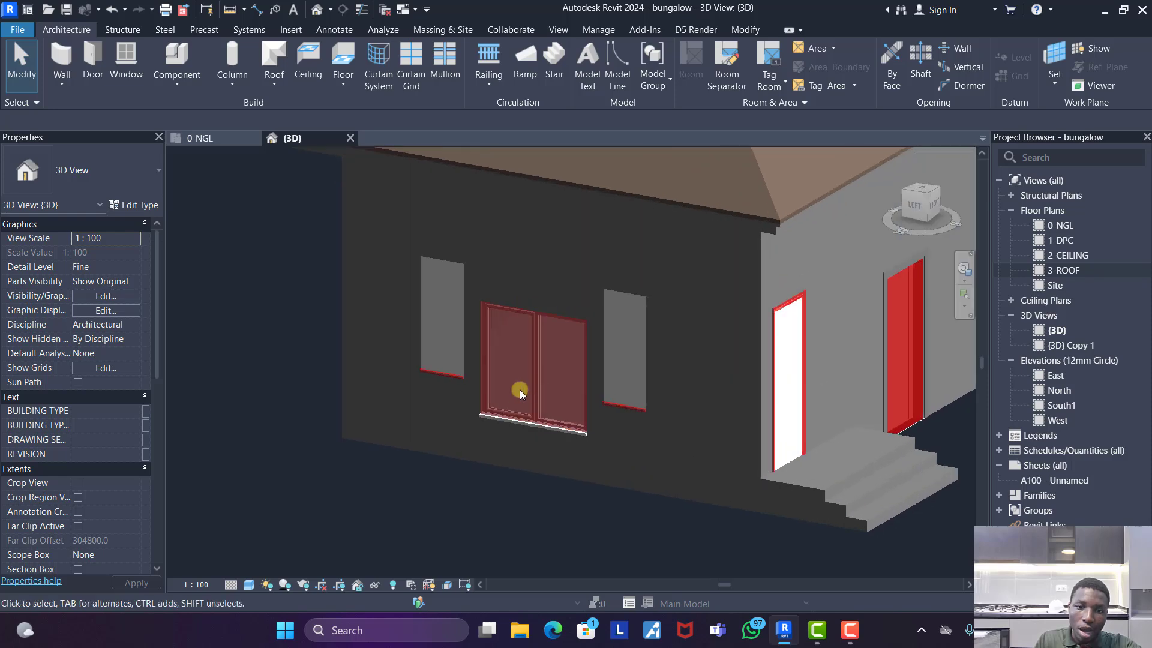
scroll(524, 399, "down", 1)
scroll(474, 317, "up", 3)
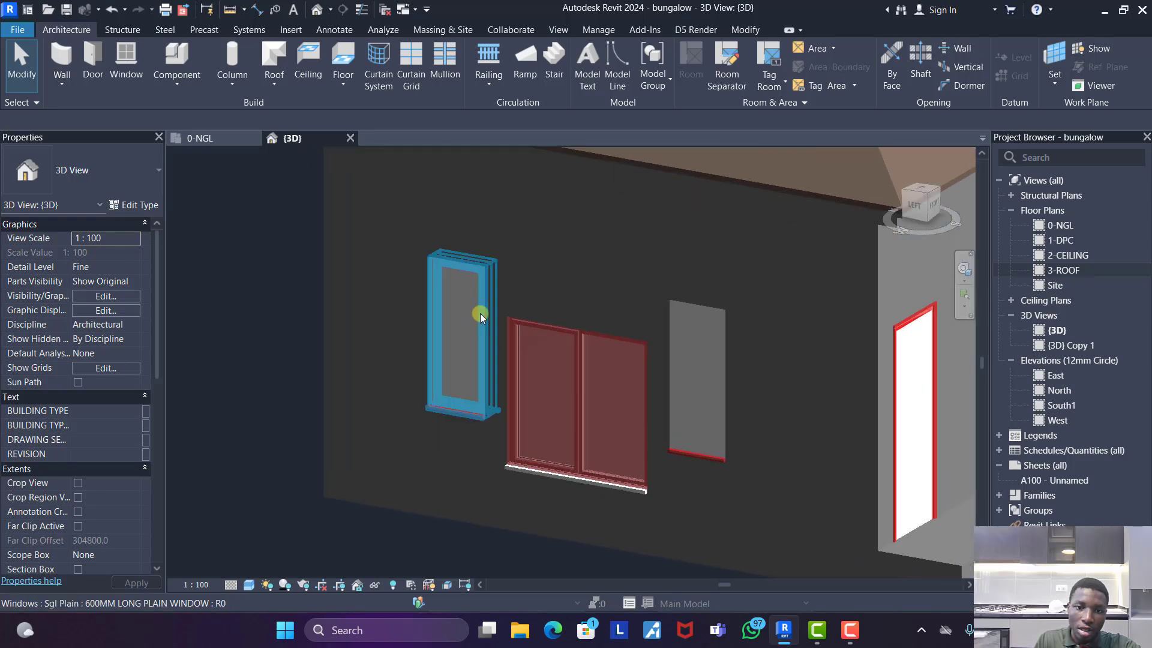
scroll(472, 318, "down", 2)
scroll(471, 316, "down", 4)
scroll(661, 336, "up", 1)
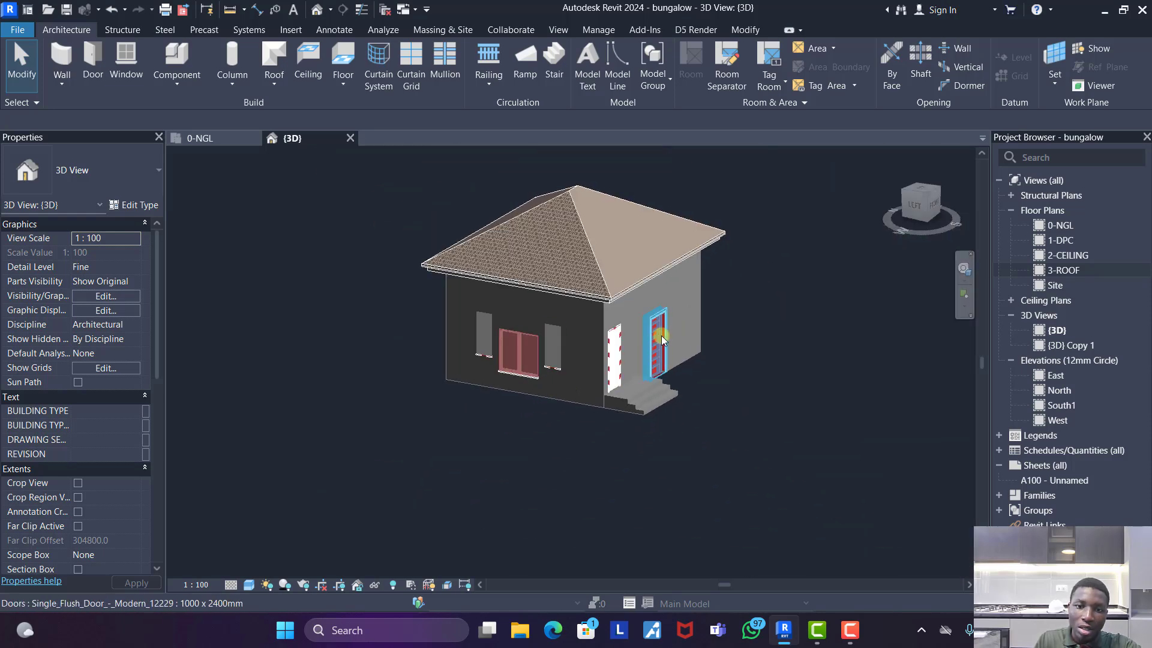
- Set the {3D} view's phase to Existing and its phase filter to Show Complete
scroll(89, 432, "down", 10)
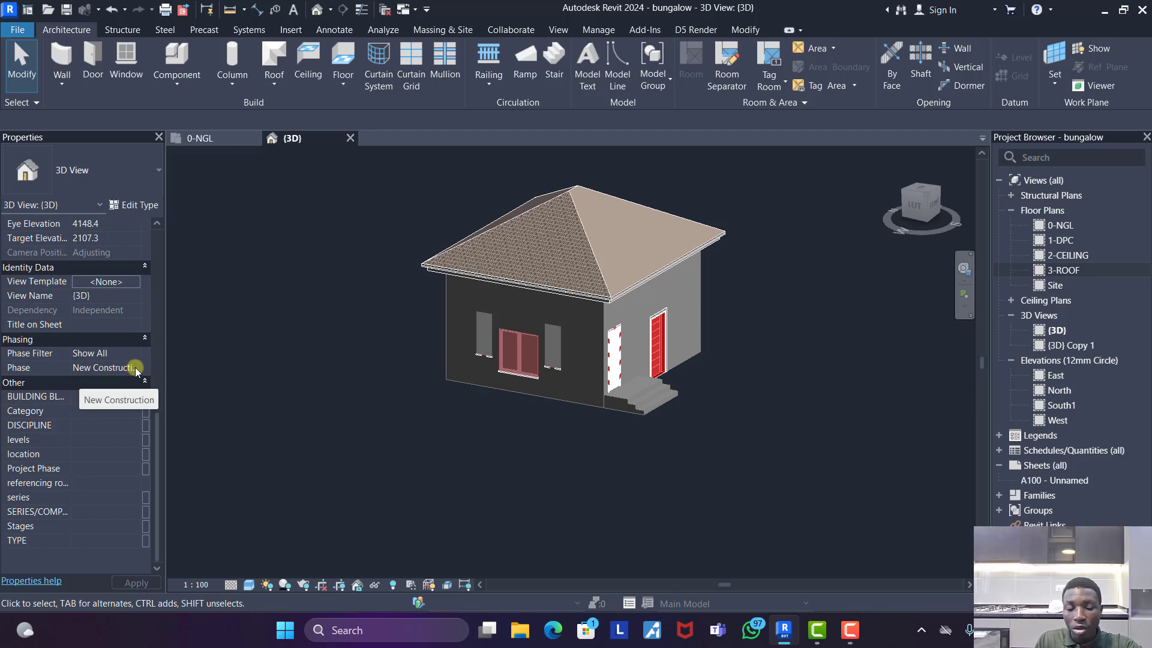
left_click(135, 366)
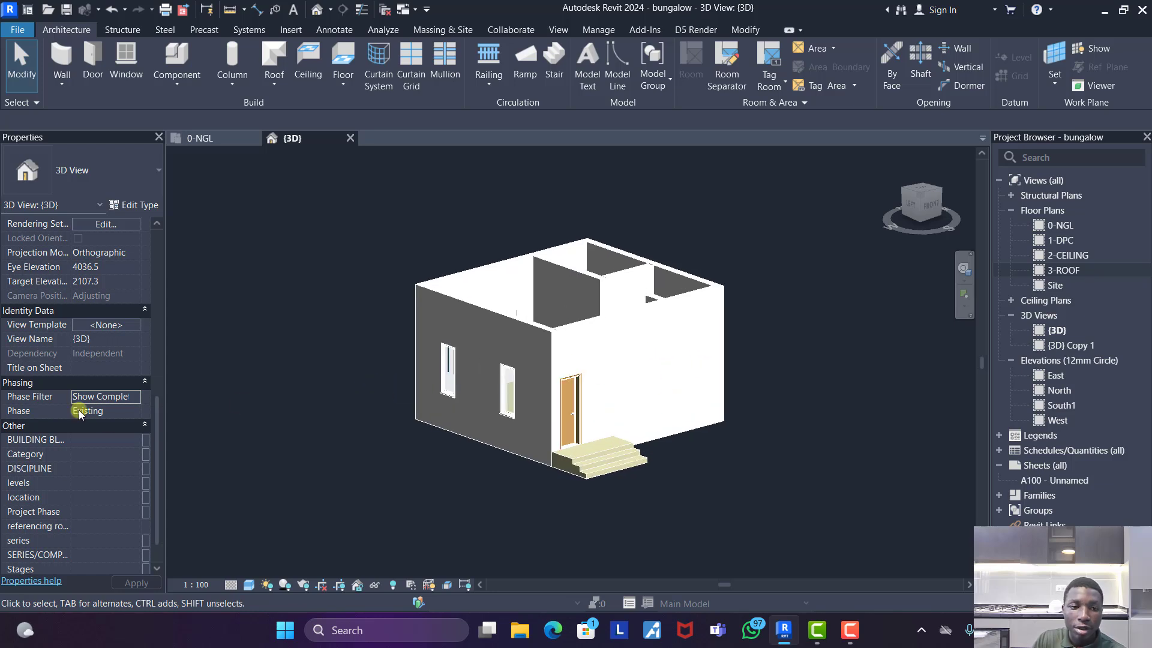
left_click(138, 397)
left_click(134, 396)
left_click(108, 434)
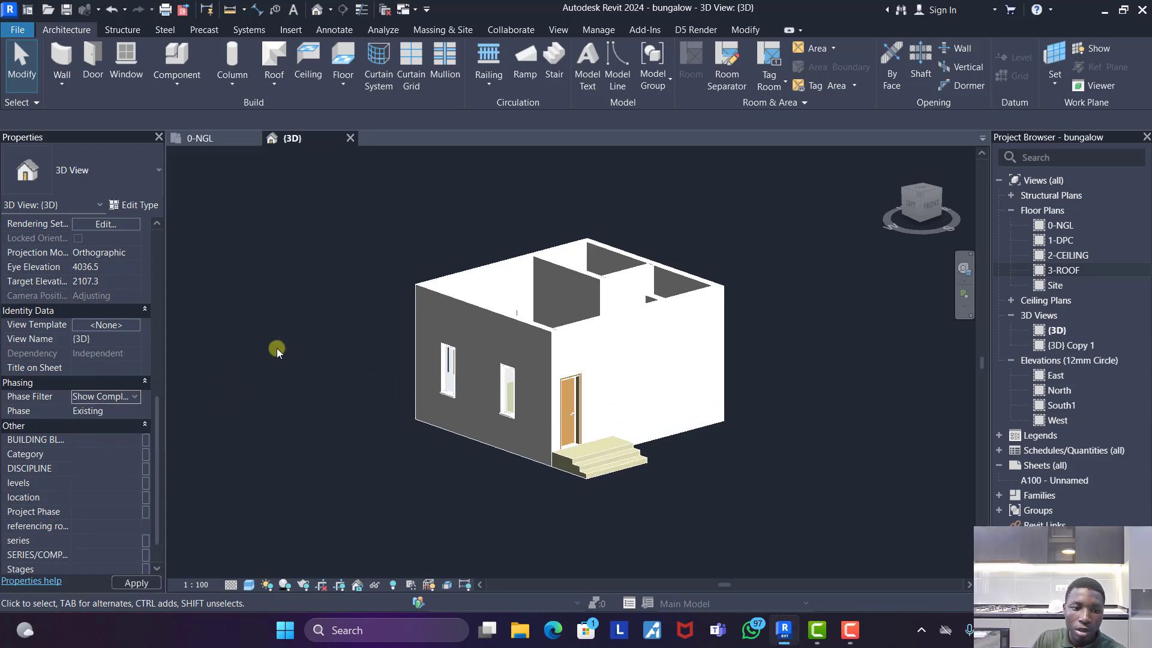
- Inspect the existing house from outside, and set the {3D} view's phase to New Construction
scroll(623, 351, "up", 2)
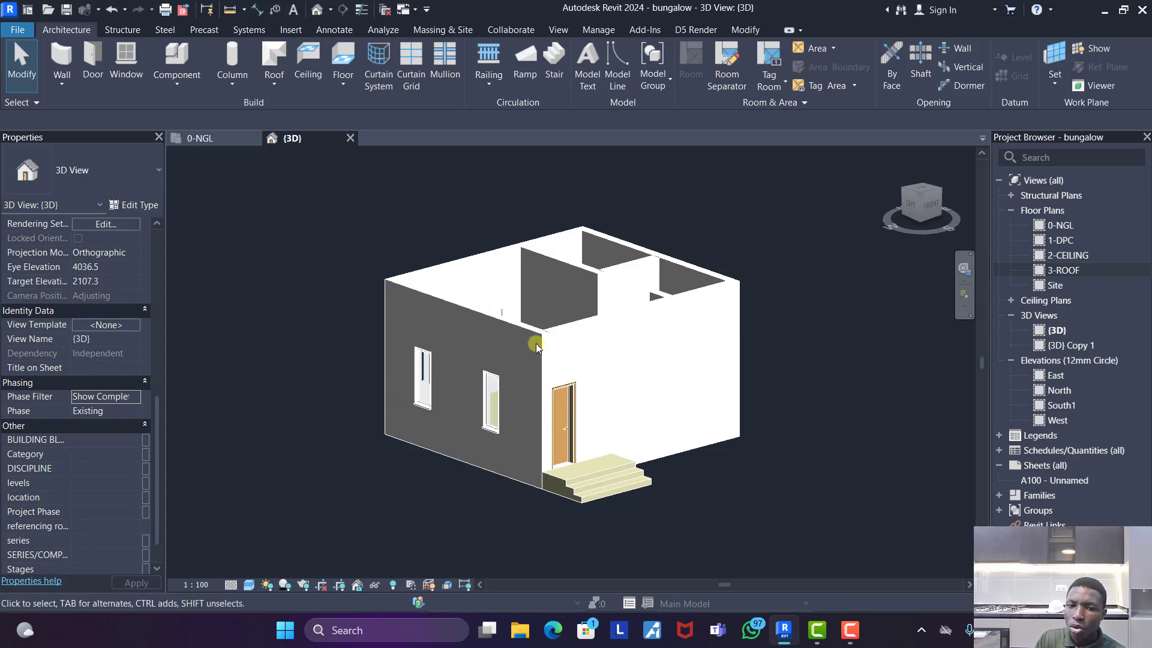
scroll(551, 383, "down", 1)
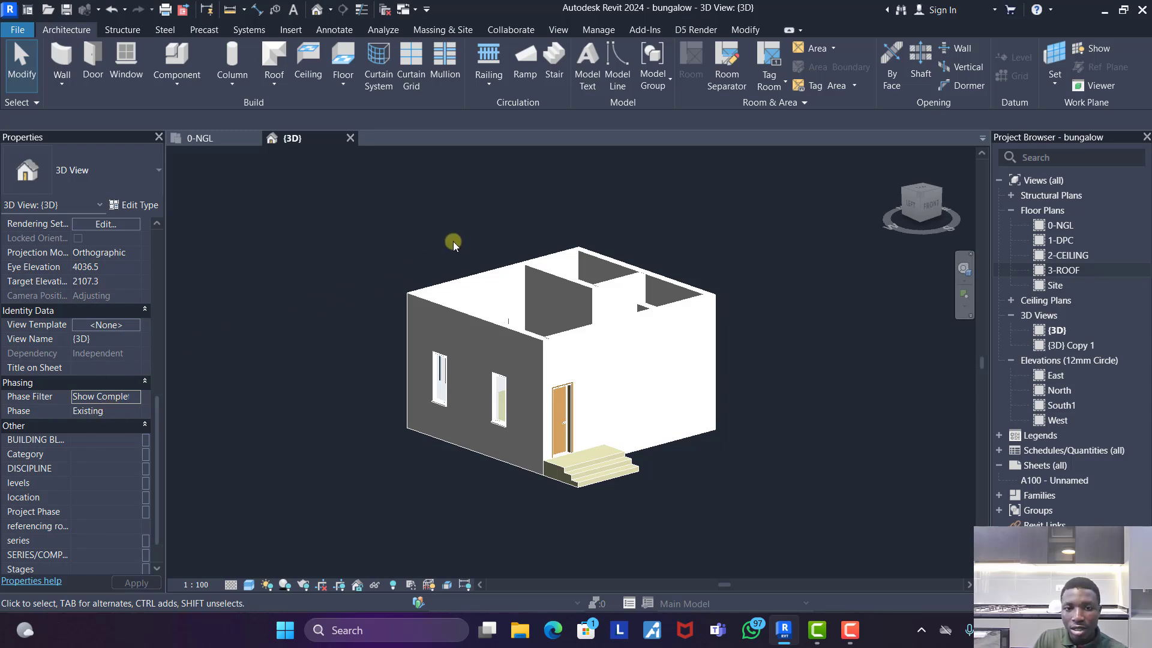
left_click(135, 411)
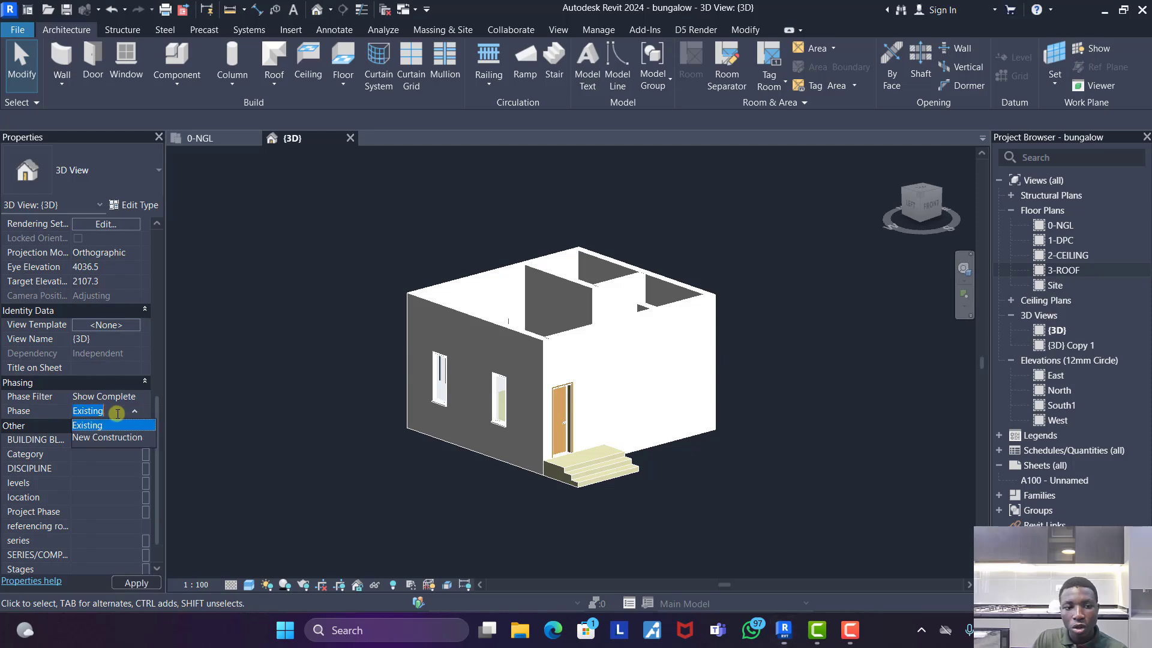
left_click(107, 438)
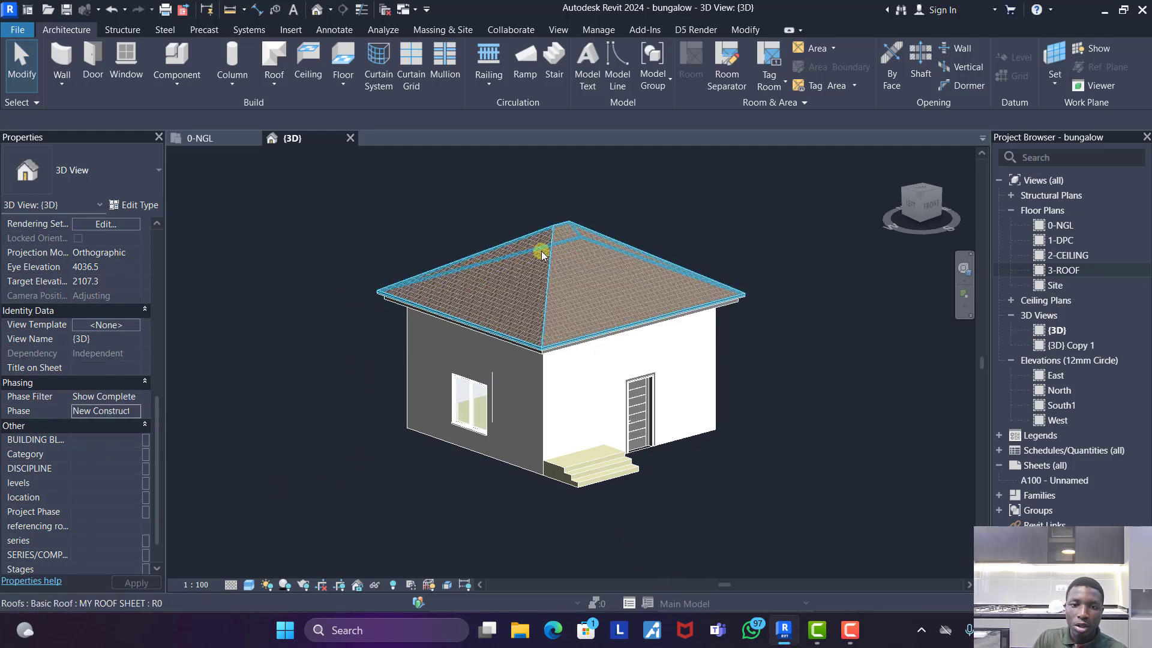
- Set Phase Created to Existing for both the roof and the casework trim along its eaves
scroll(527, 351, "up", 3)
left_click(541, 345)
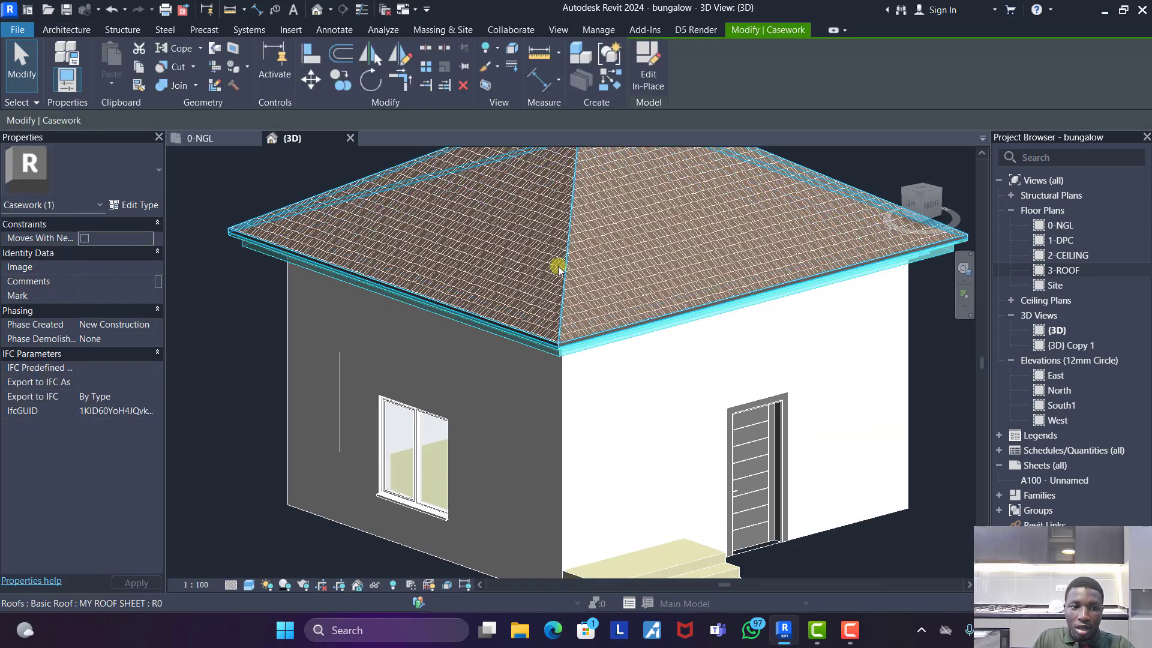
left_click(560, 241, "ctrl")
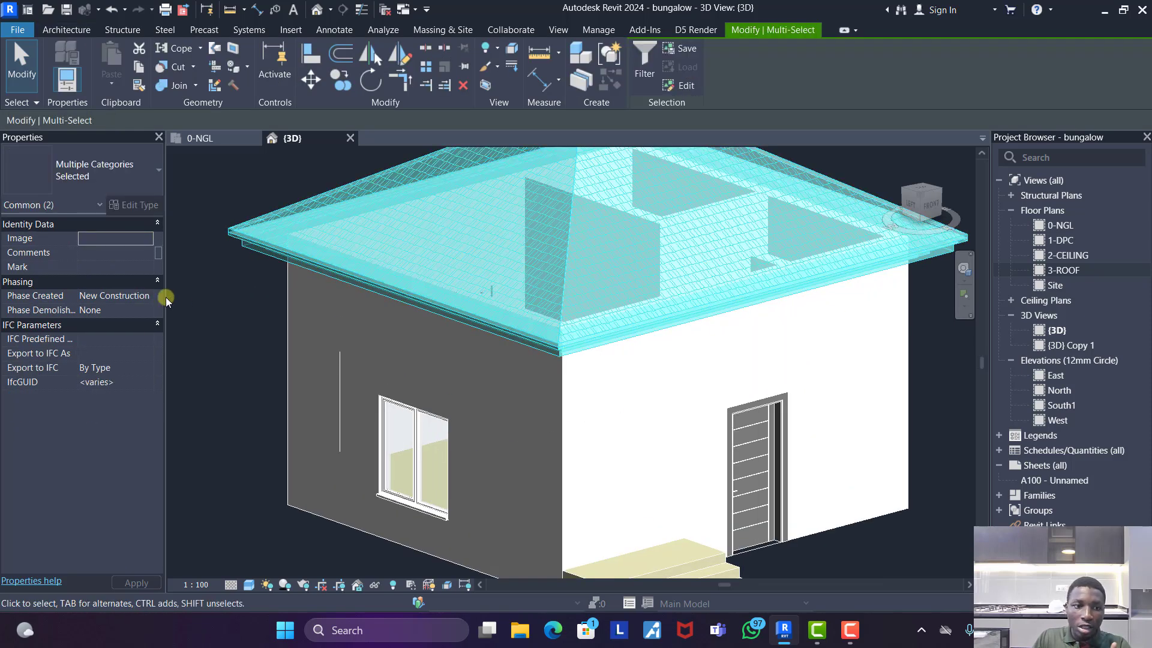
left_click(138, 296)
left_click(149, 295)
left_click(108, 309)
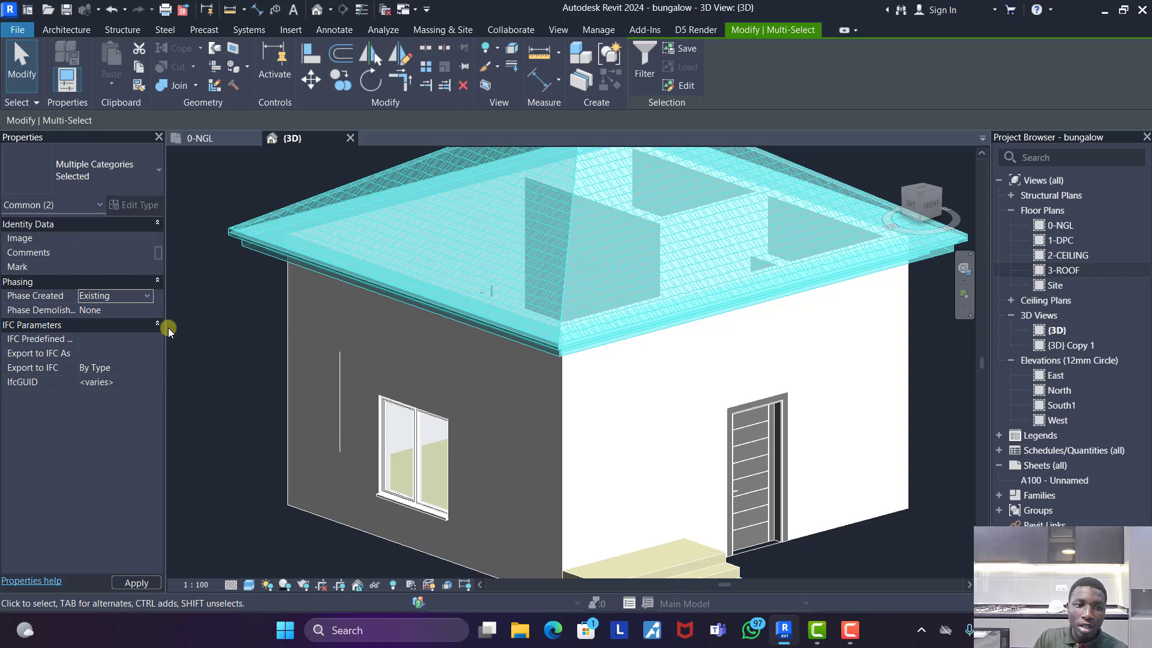
left_click(206, 316)
scroll(576, 276, "down", 5)
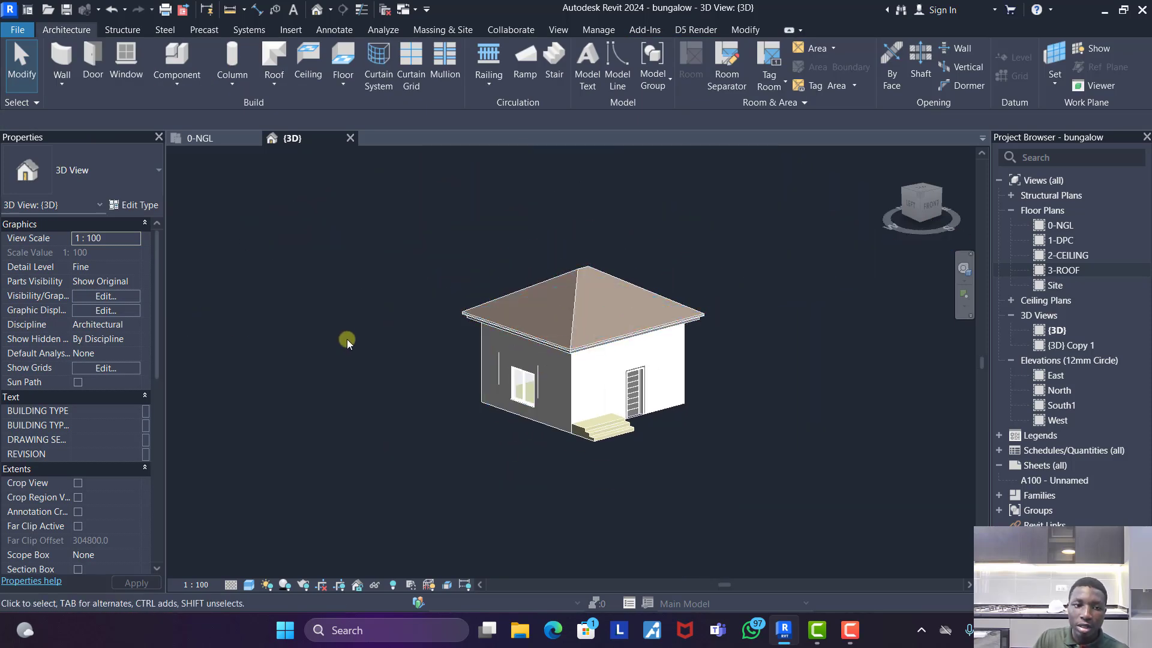
- Set the {3D} view's phase back to Existing
scroll(124, 467, "down", 8)
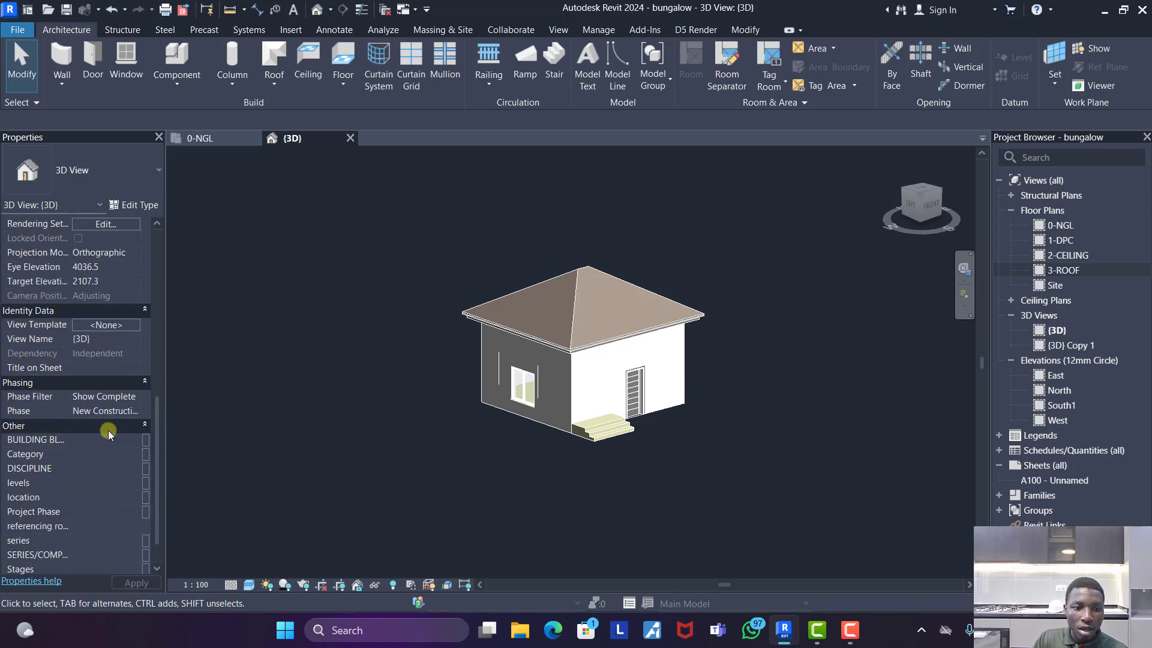
left_click(137, 412)
left_click(85, 426)
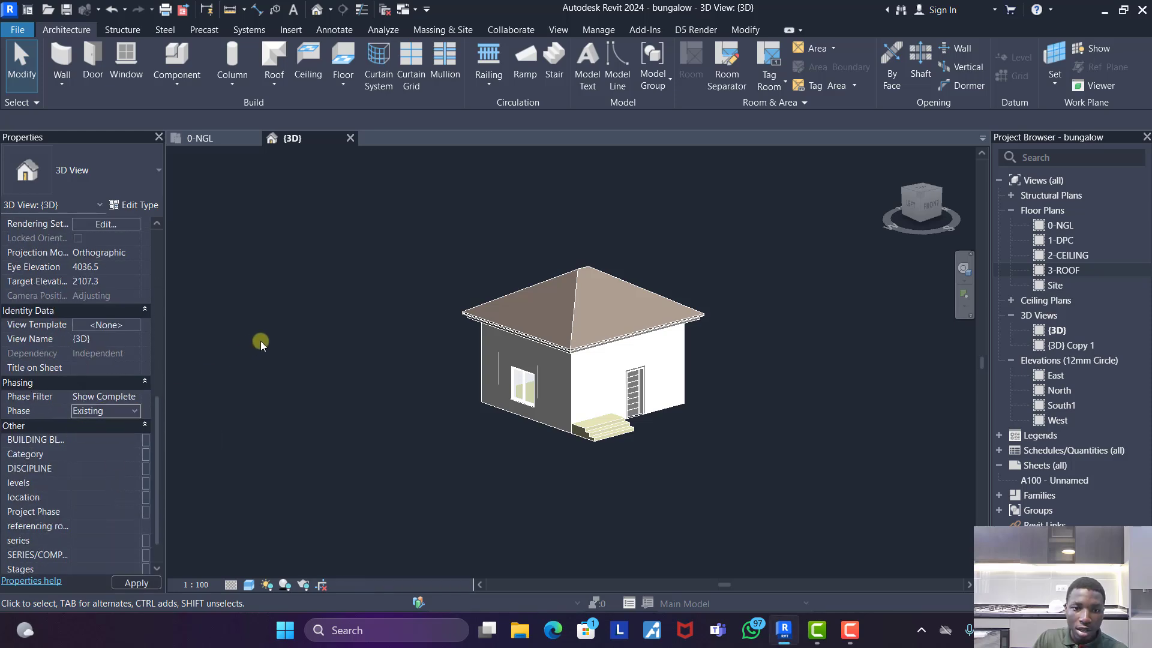
- Inspect the existing house from outside, and set the {3D} view's phase filter to Show All
scroll(577, 437, "up", 4)
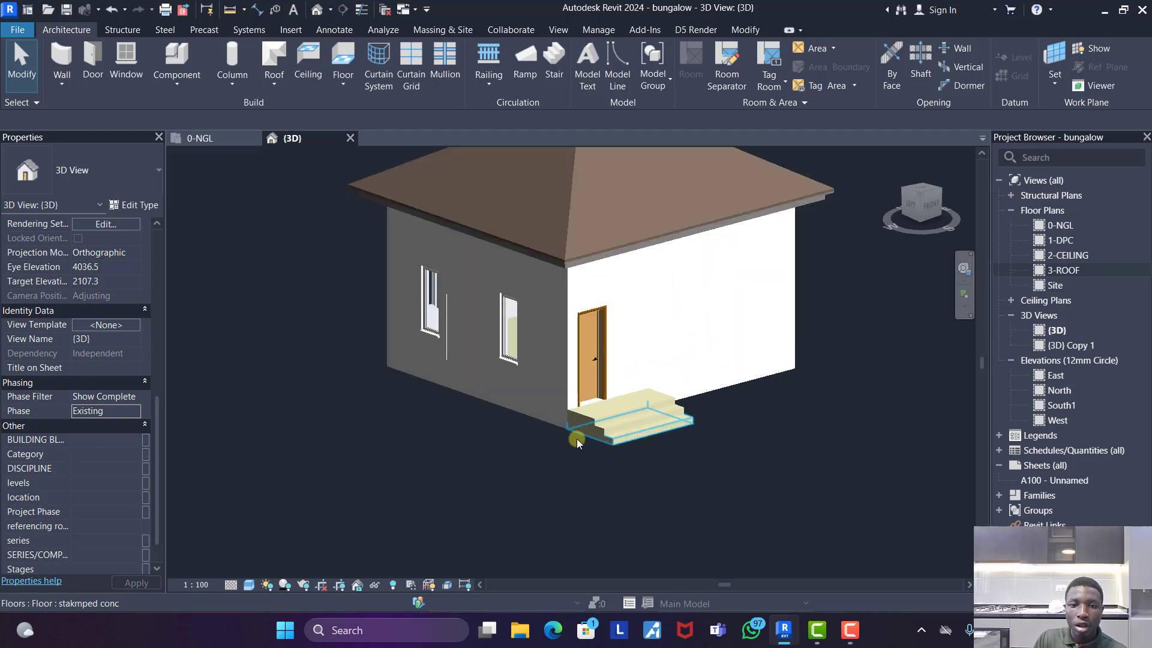
scroll(598, 442, "down", 5)
middle_click_drag(736, 417, 187, 444, "shift")
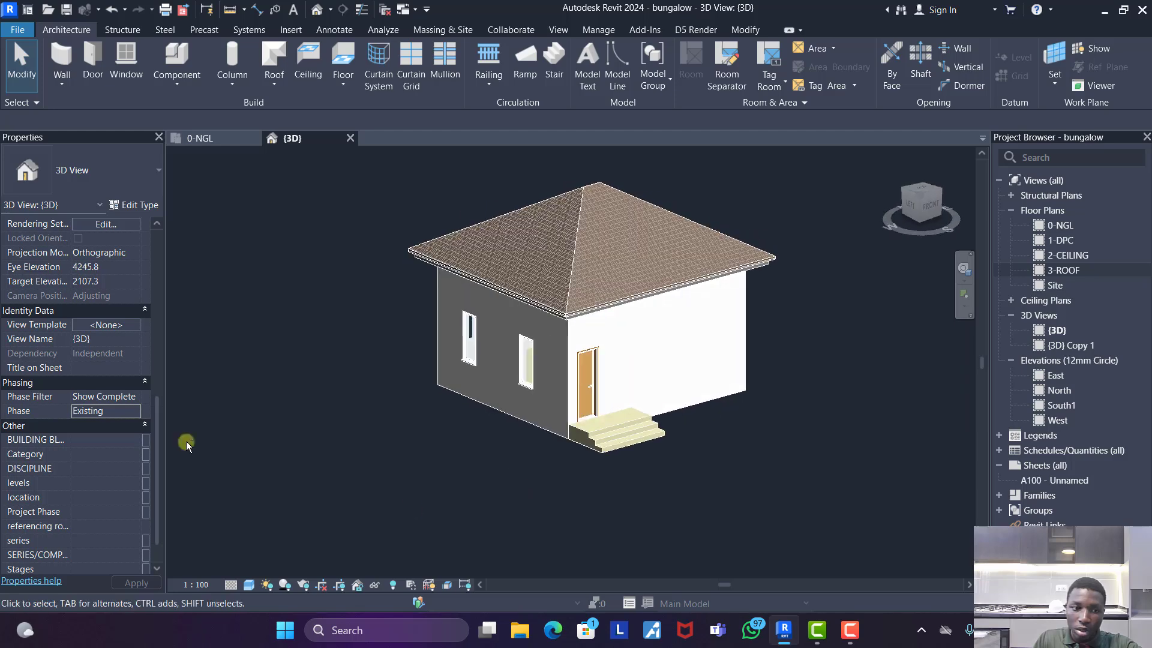
left_click(134, 398)
left_click(98, 421)
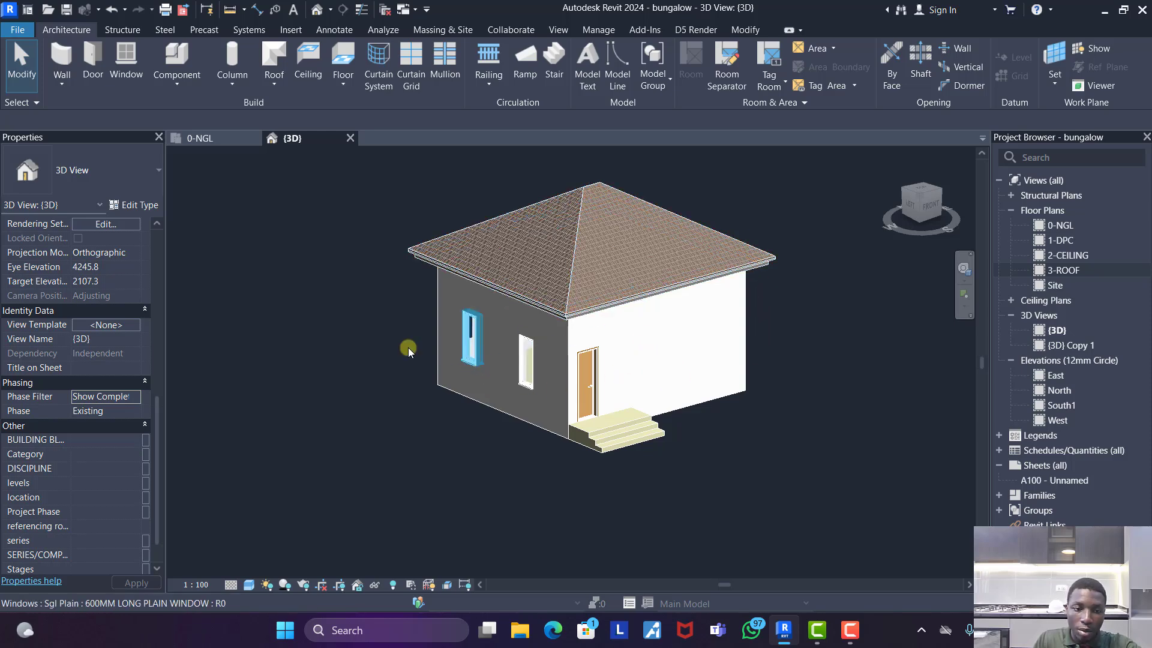
left_click(134, 397)
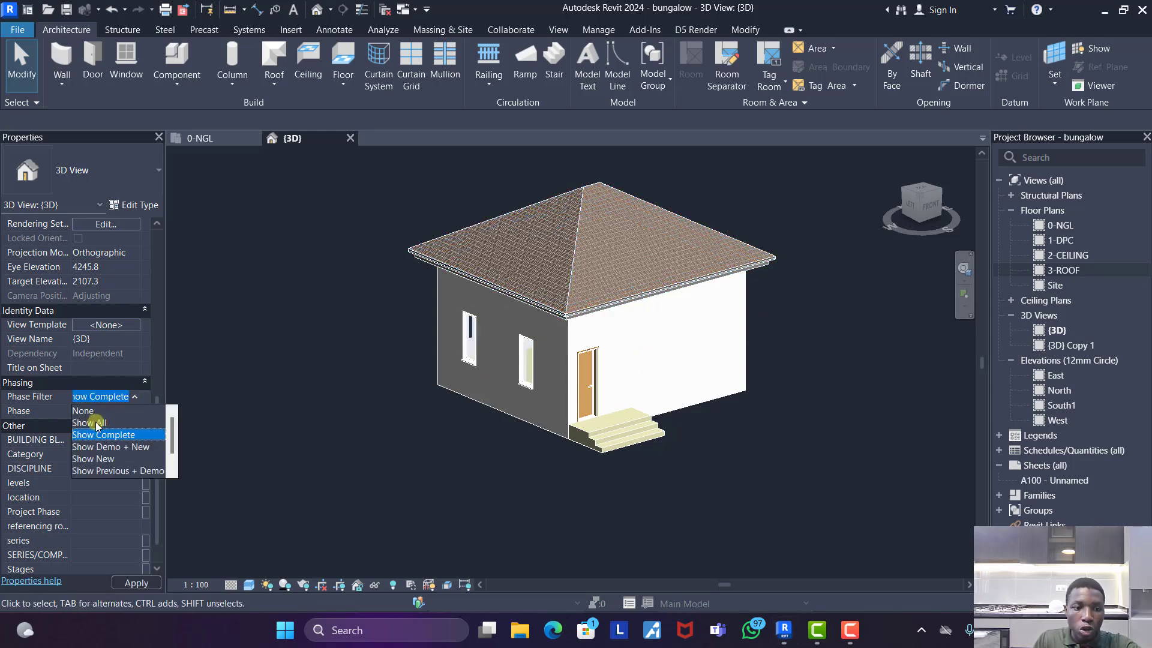
left_click(97, 423)
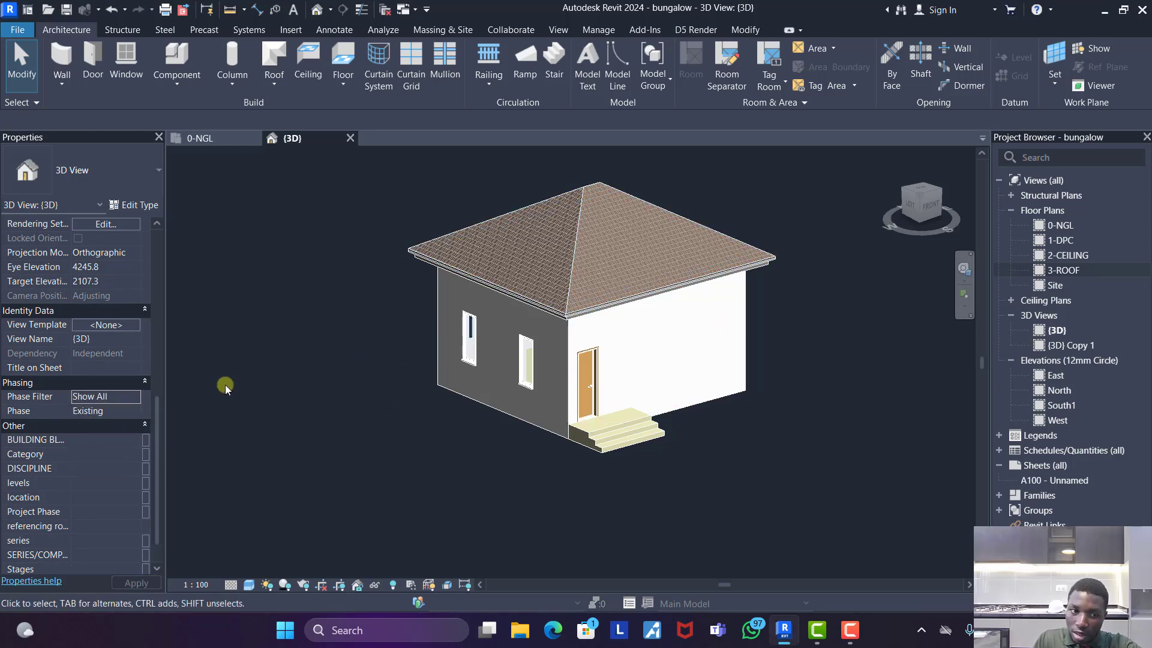
- Set the {3D} view's phase filter back to Show Complete
scroll(136, 400, "up", 1)
left_click(135, 354)
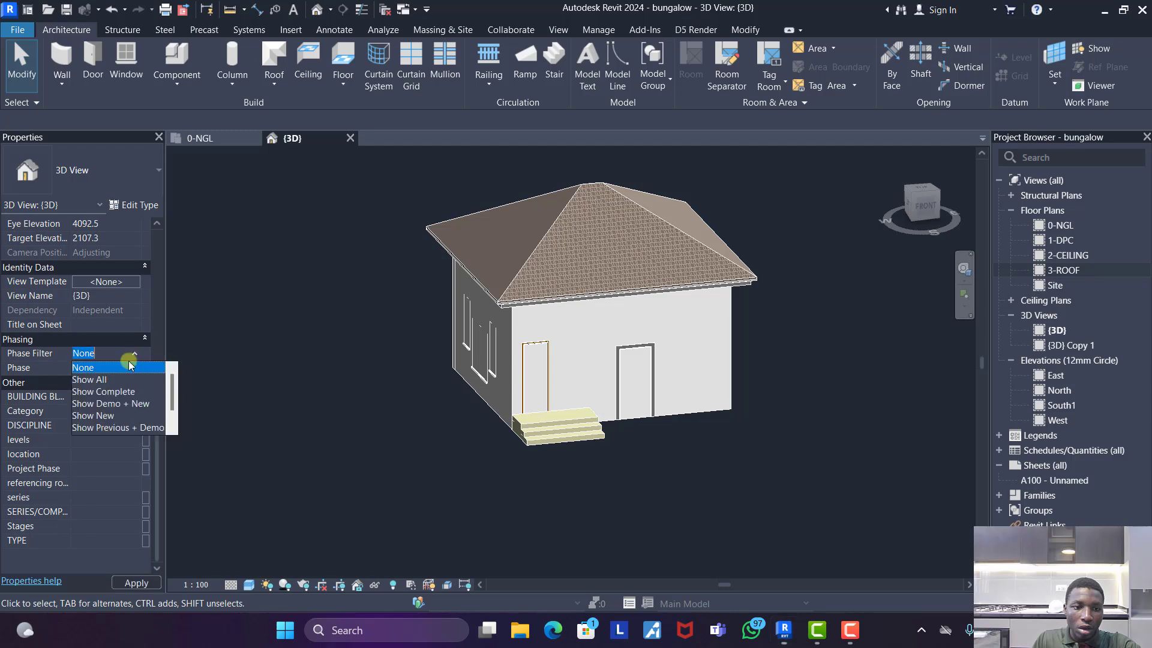
left_click(109, 393)
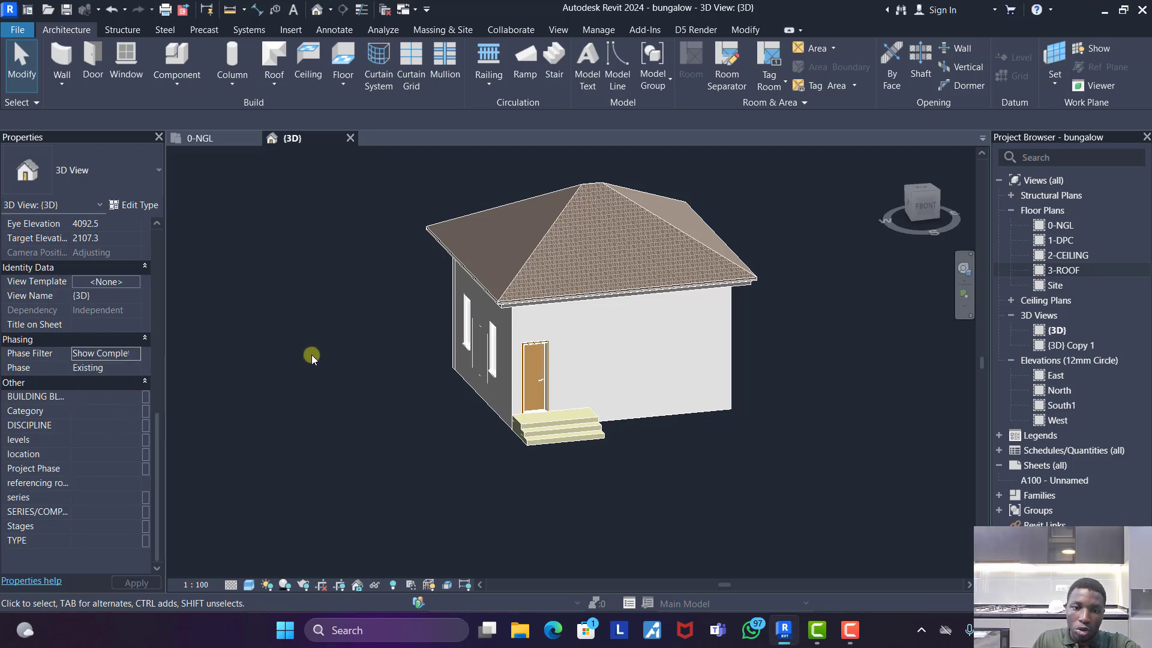
- Set the {3D} view's phase to New Construction and inspect the new door and windows around the house
left_click(128, 366)
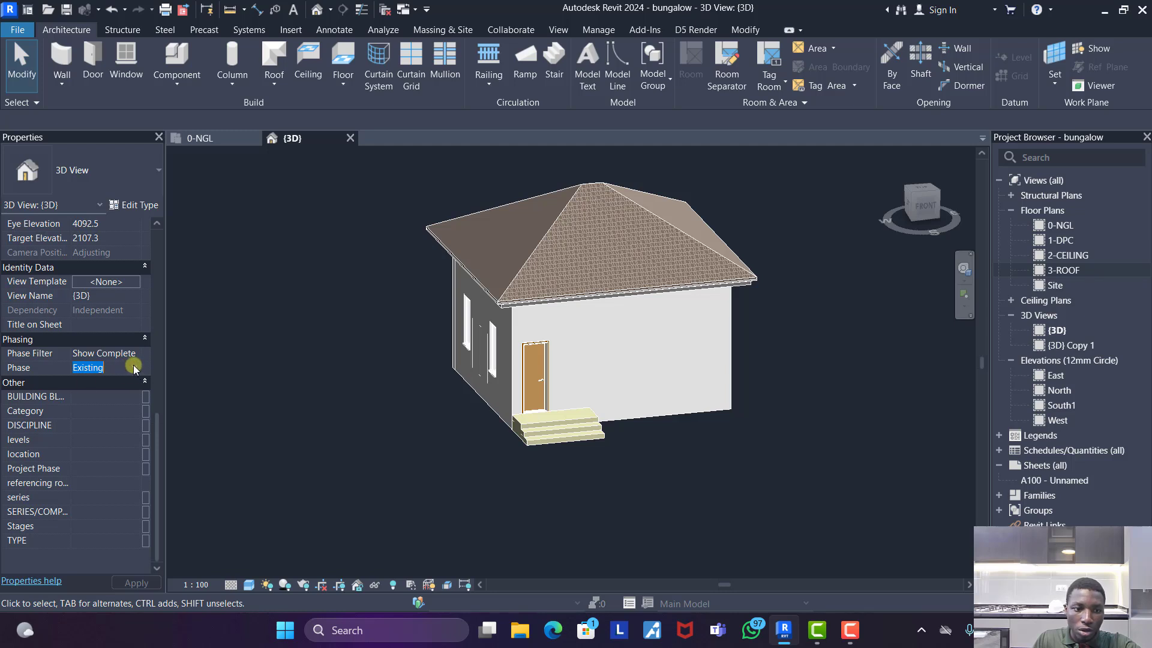
left_click(133, 368)
left_click(112, 395)
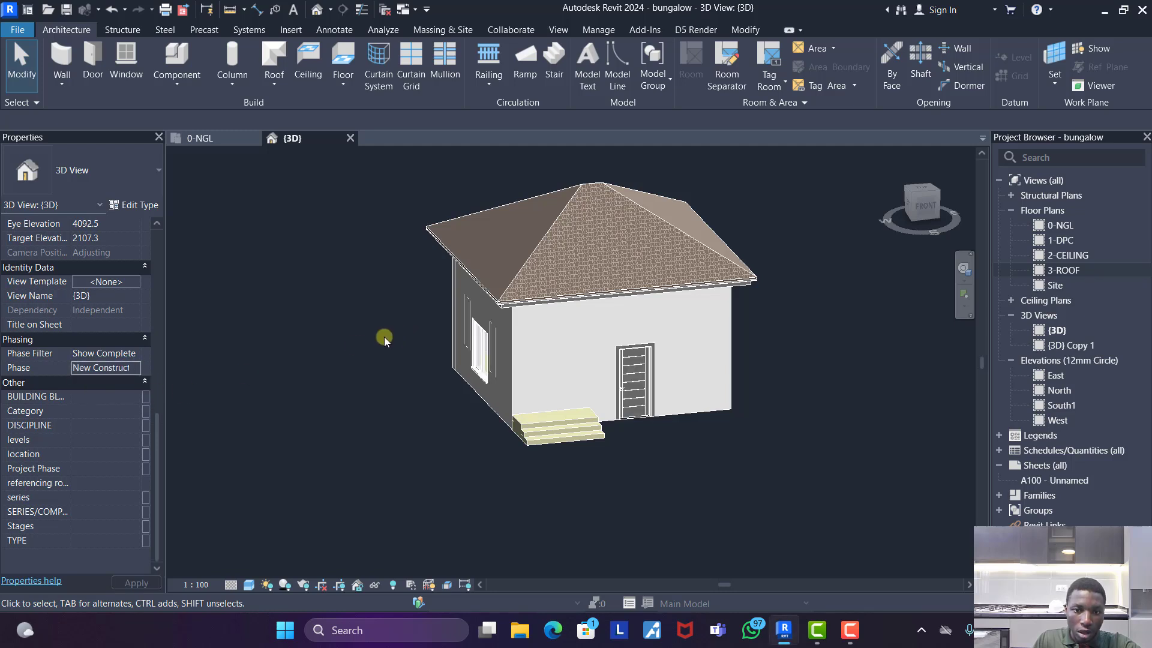
middle_click_drag(783, 484, 784, 461, "shift")
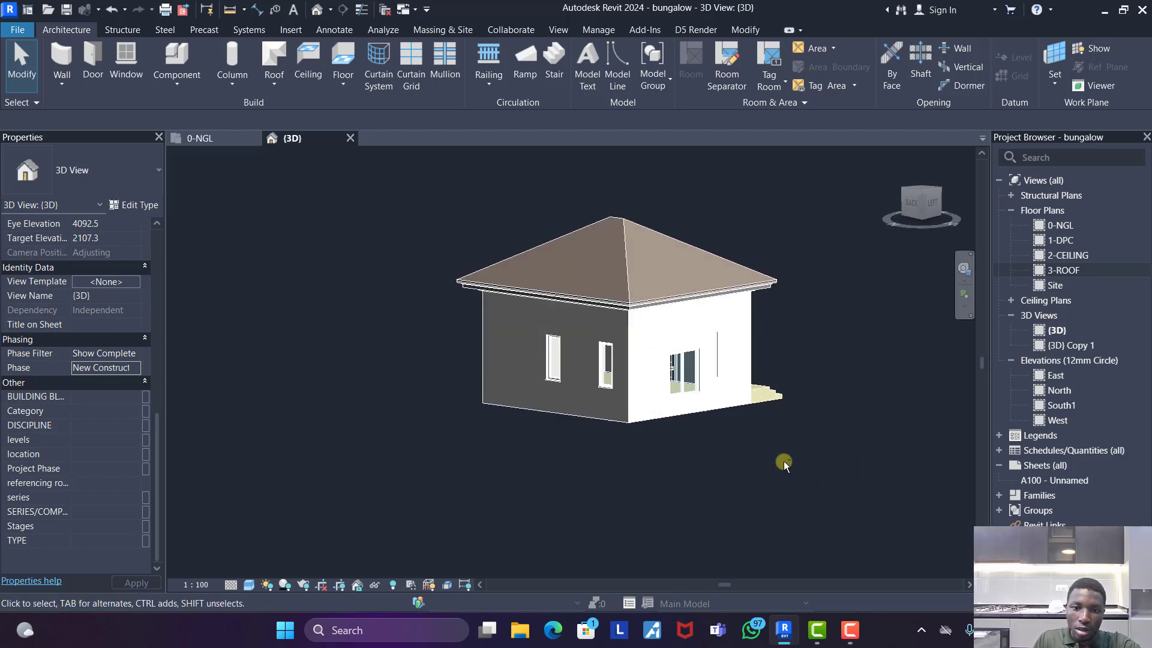
scroll(628, 386, "up", 3)
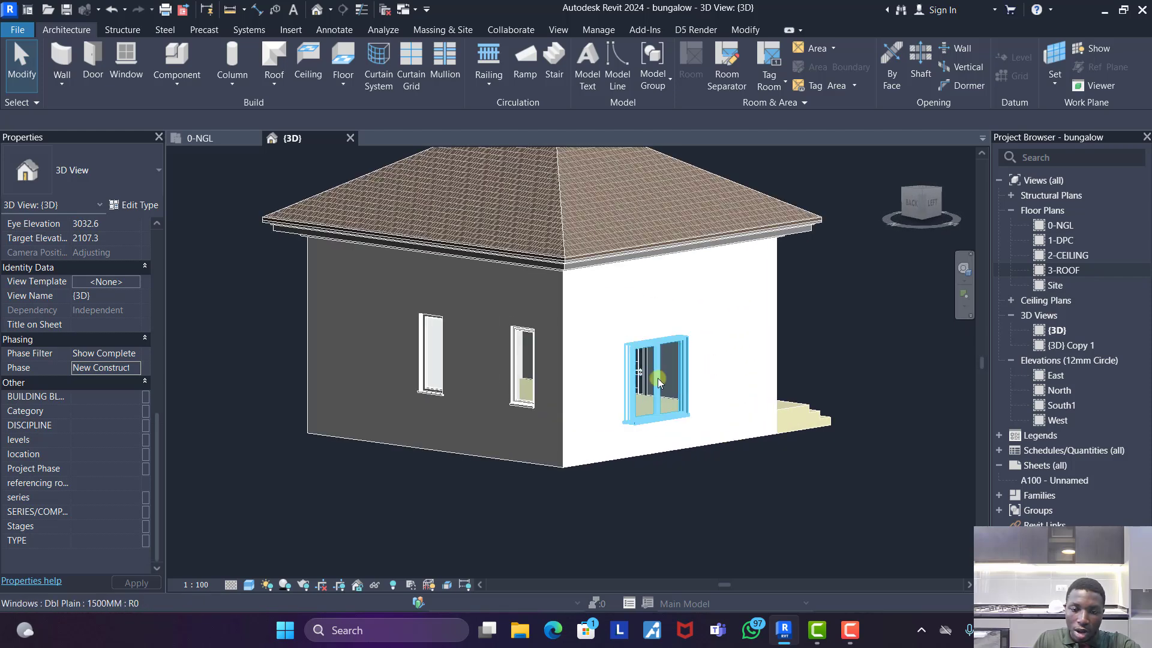
middle_click_drag(658, 378, 684, 442, "shift")
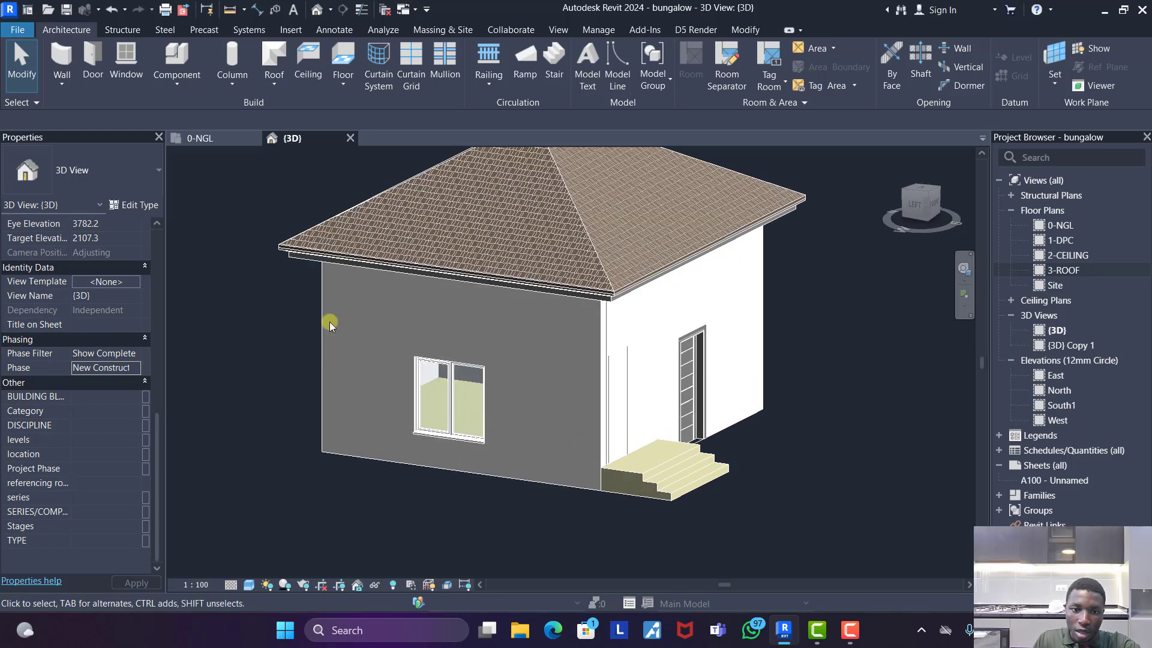
- Switch the {3D} view to the Existing phase to compare the openings, and return it to New Construction
left_click(128, 370)
left_click(129, 383)
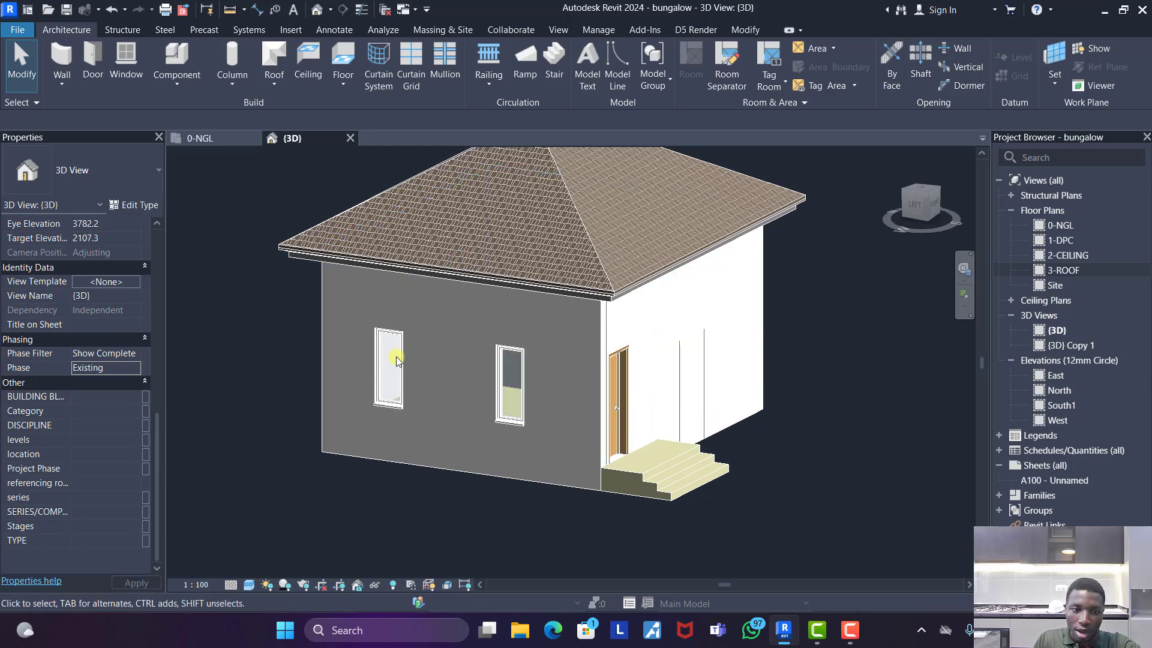
left_click(132, 368)
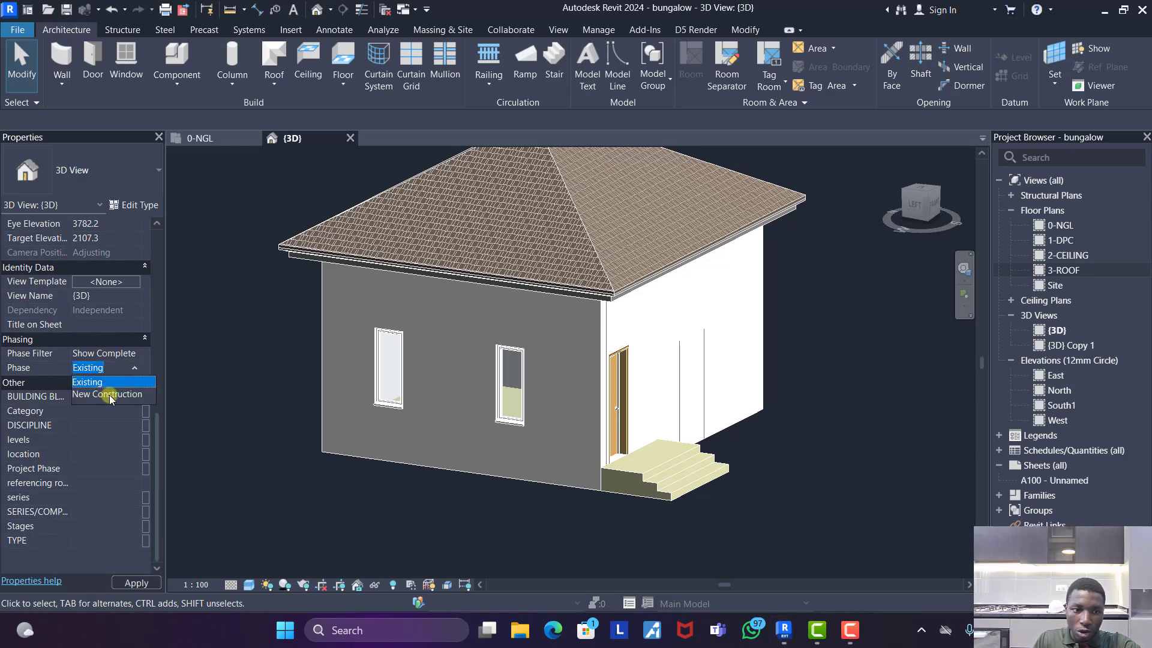
left_click(108, 394)
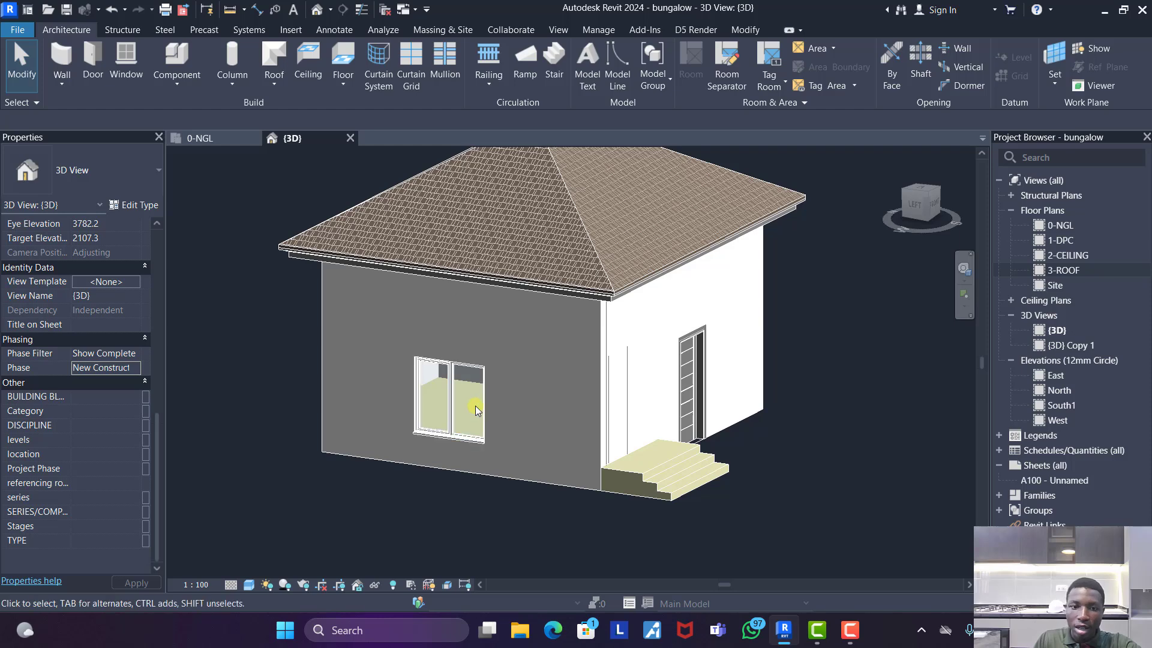
- Set the level of the new 1000 x 2400mm front door to 1-DPC
middle_click_drag(451, 455, 730, 451, "shift")
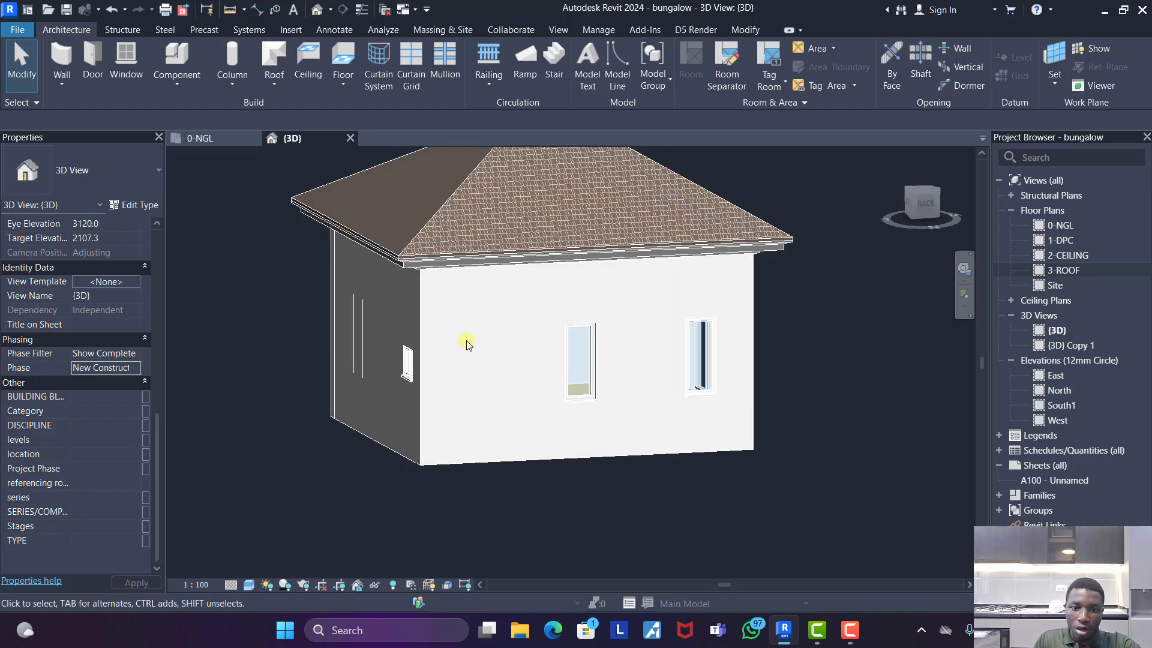
middle_click_drag(468, 397, 625, 422, "shift")
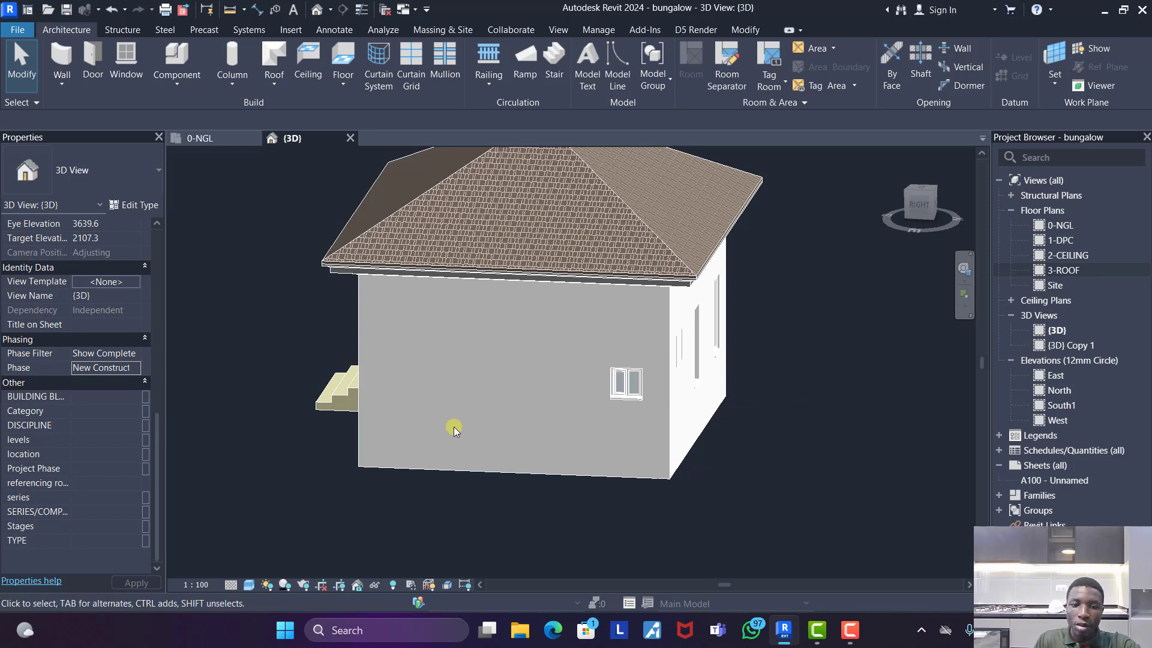
middle_click_drag(453, 428, 641, 421, "shift")
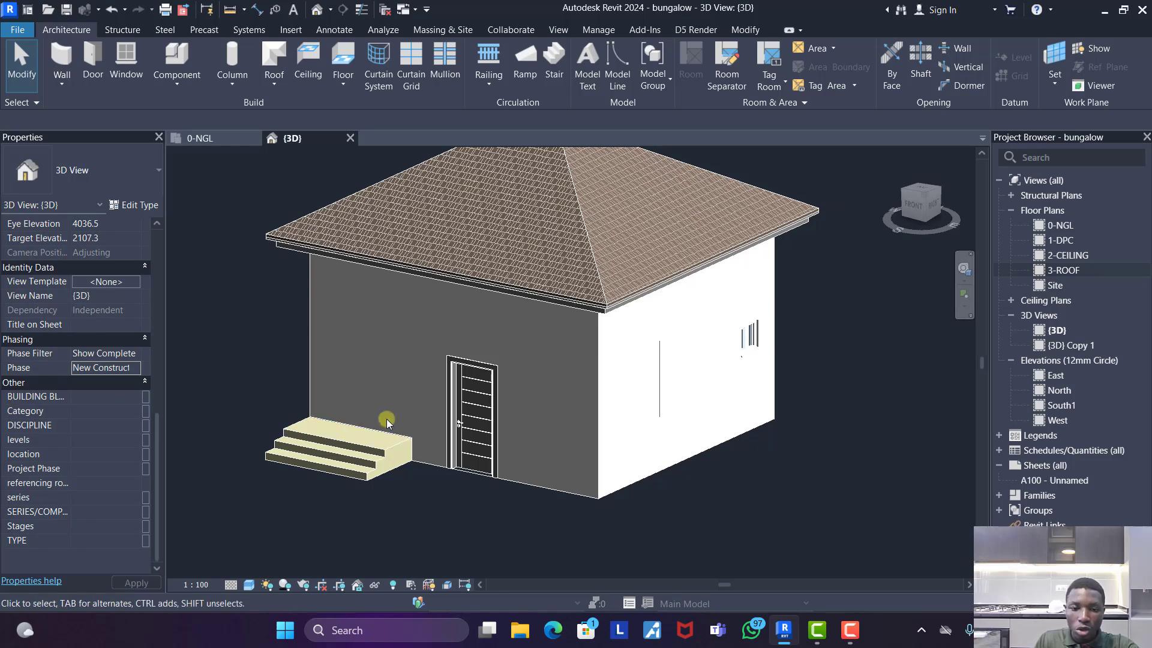
left_click(462, 402)
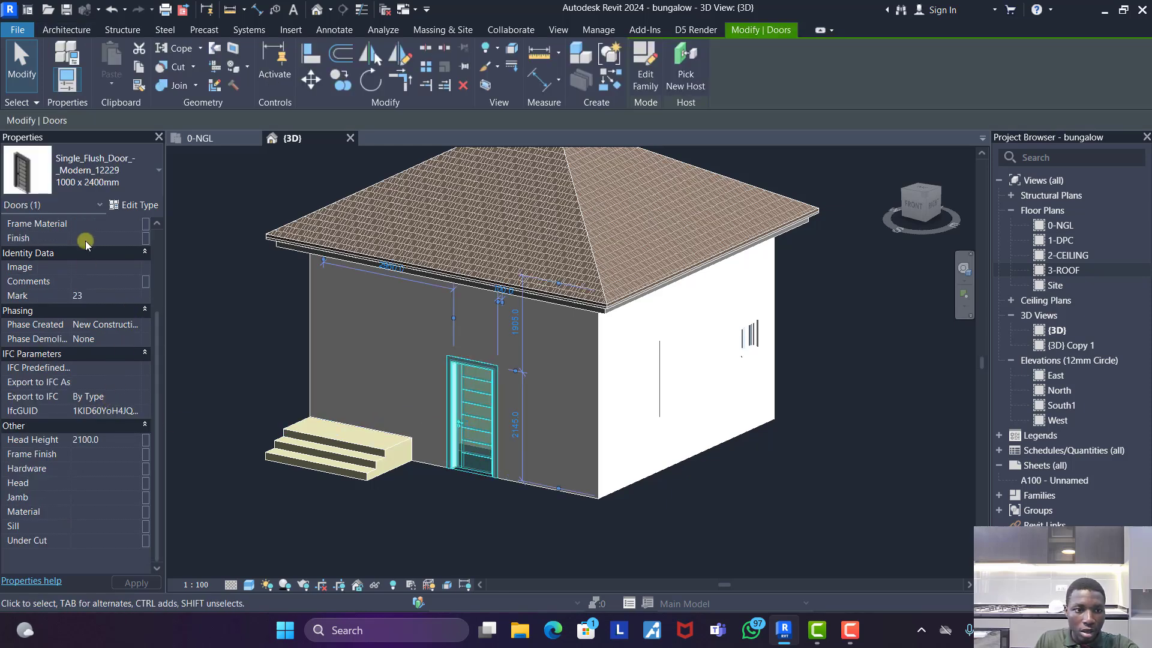
scroll(90, 249, "up", 3)
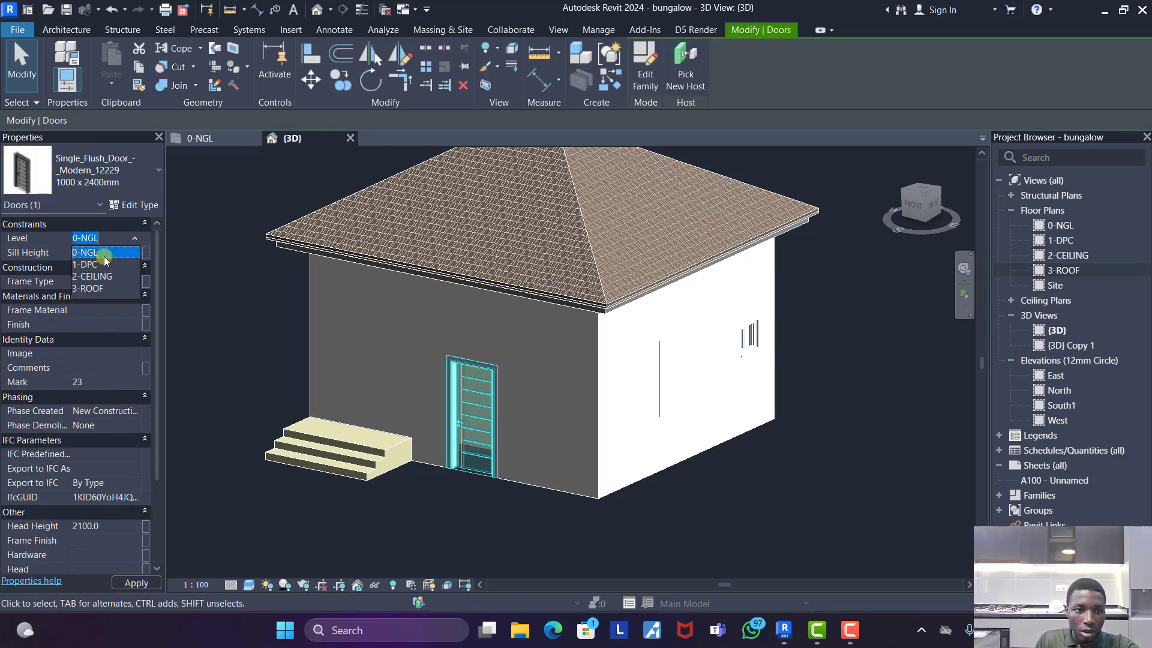
left_click(218, 282)
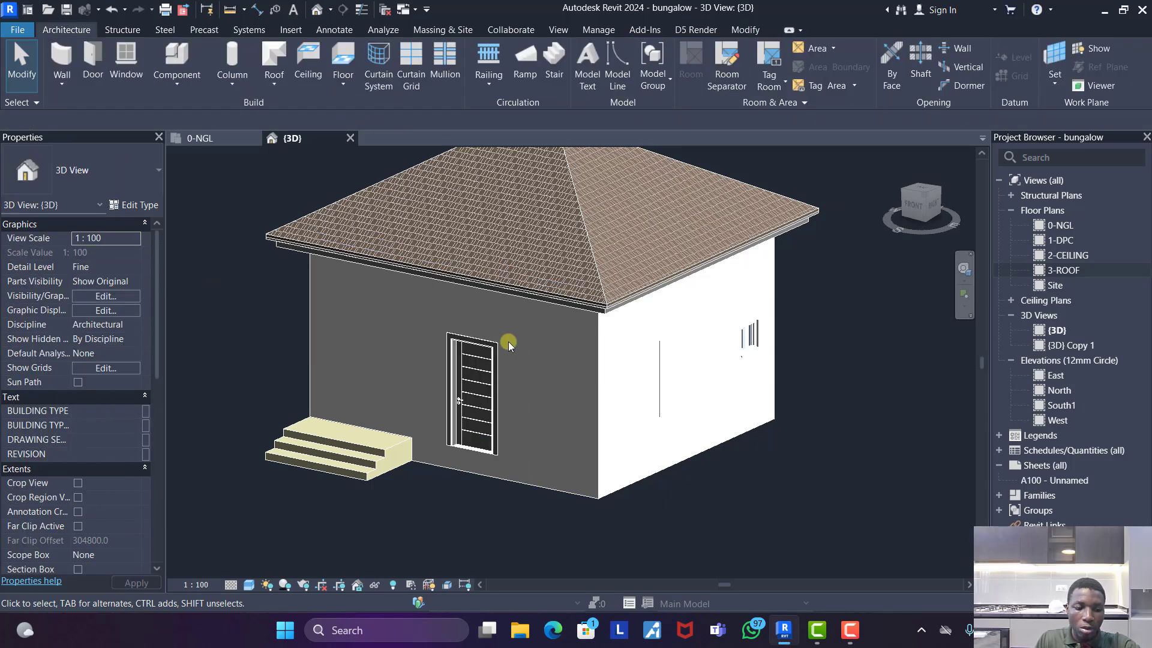
- Set the new 600MM CASEMENT WINDOW's level to 1-DPC and its sill height to 1500
middle_click_drag(817, 398, 584, 418, "shift")
left_click(585, 418)
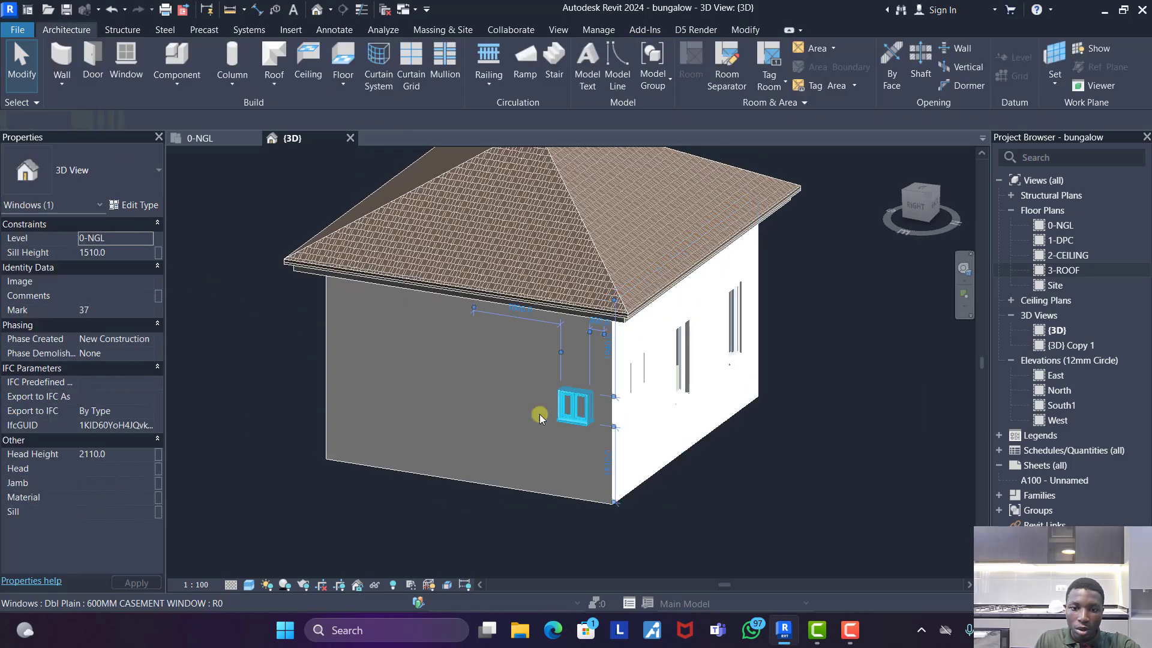
left_click(143, 239)
left_click(147, 238)
left_click(92, 268)
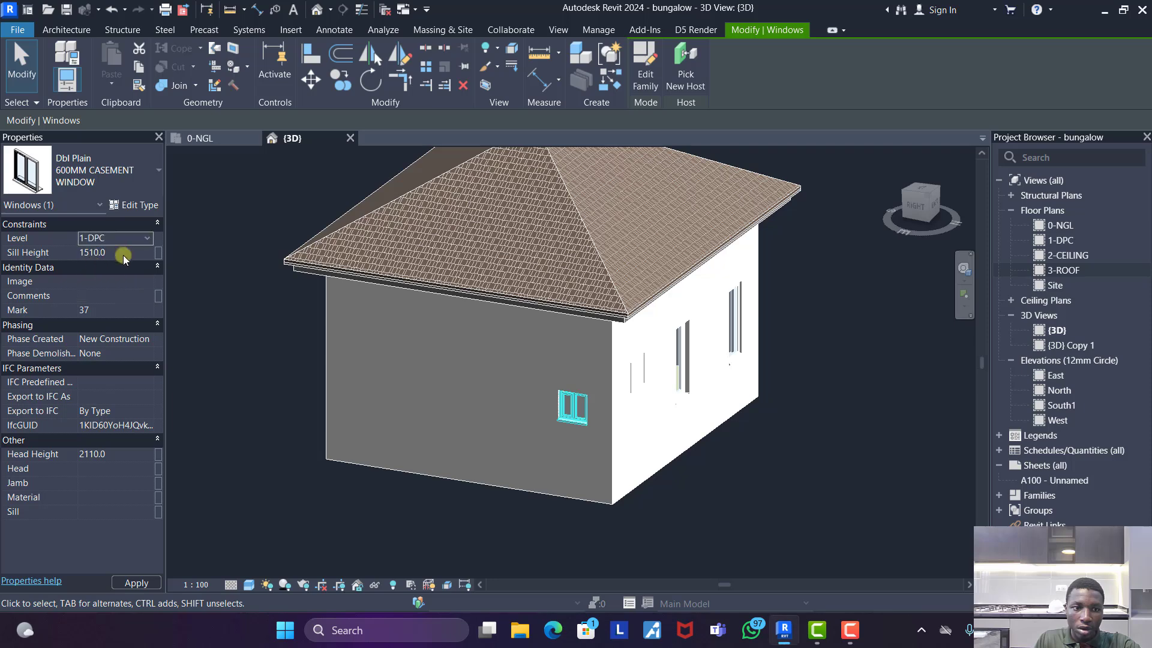
left_click(124, 253)
type("215")
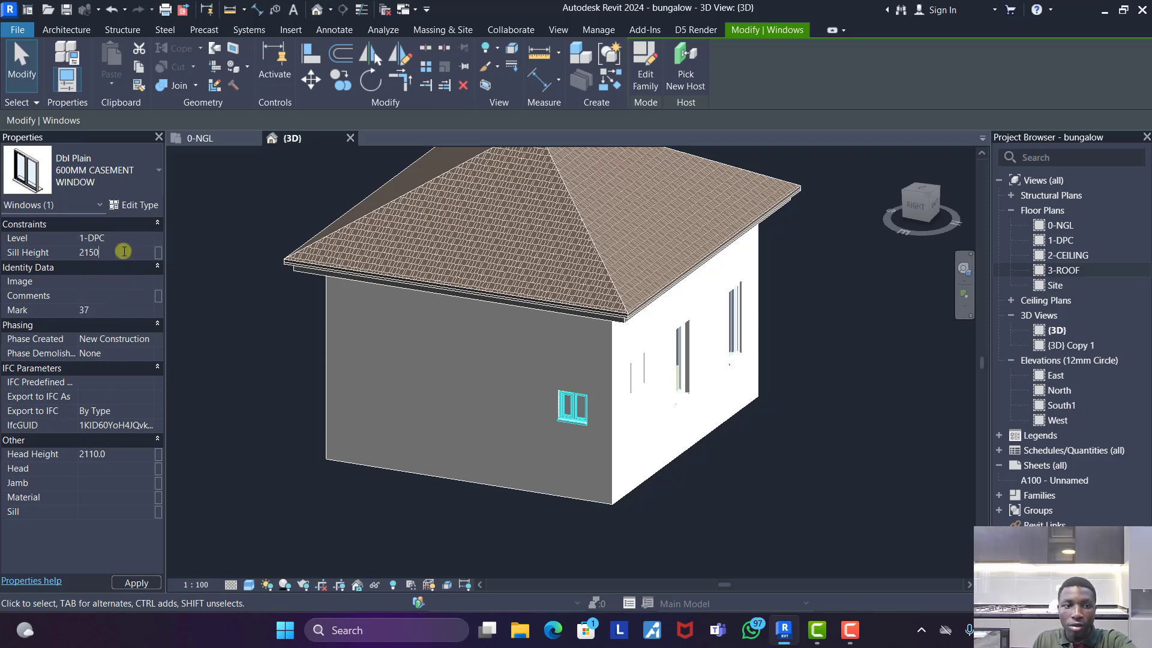
type("0")
key("Return")
type("1500")
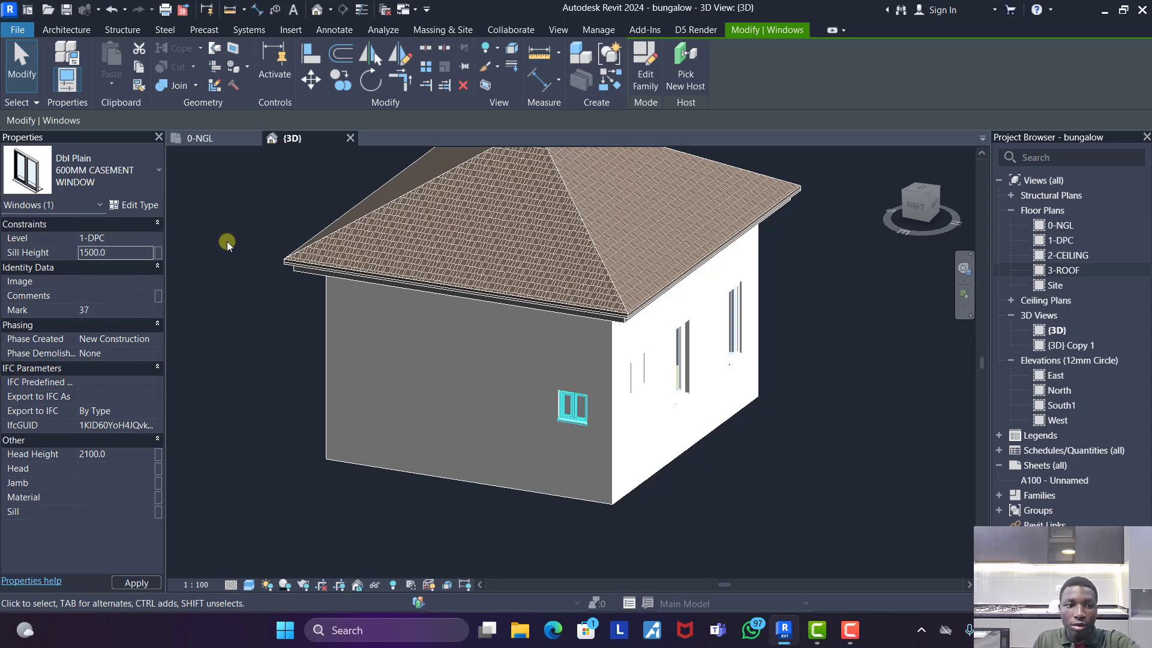
left_click(227, 241)
- Inspect the new construction from the entrance corner and check the phase properties of the roof
middle_click_drag(826, 430, 602, 373, "shift")
scroll(563, 327, "down", 2)
left_click(559, 283)
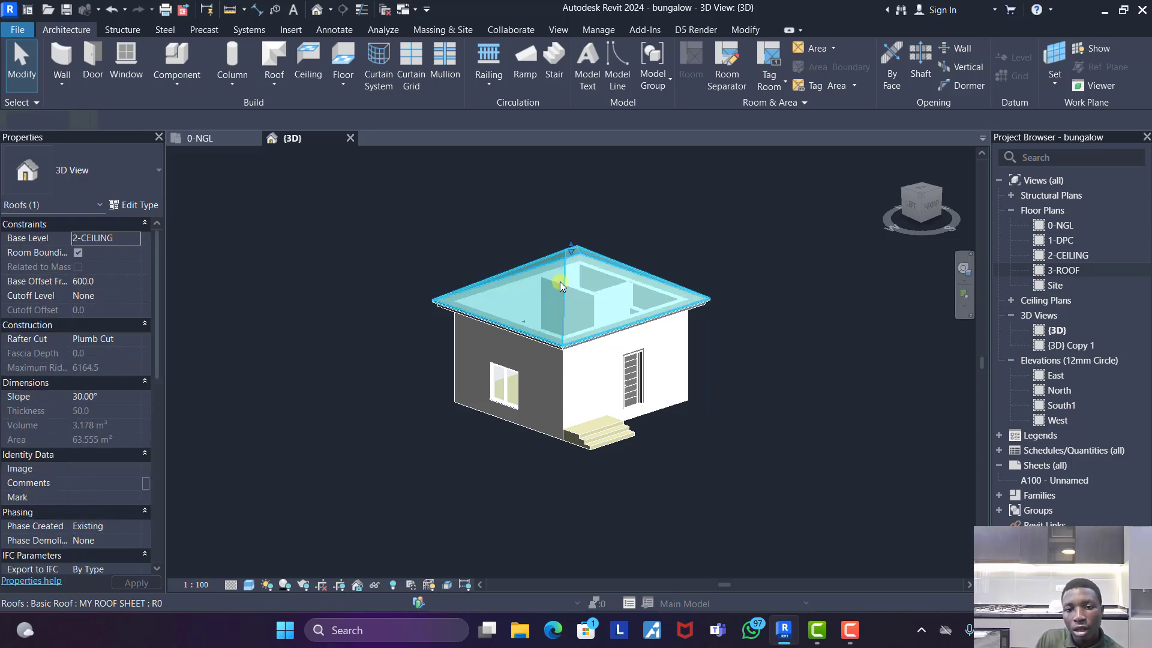
left_click(713, 214)
scroll(561, 346, "up", 3)
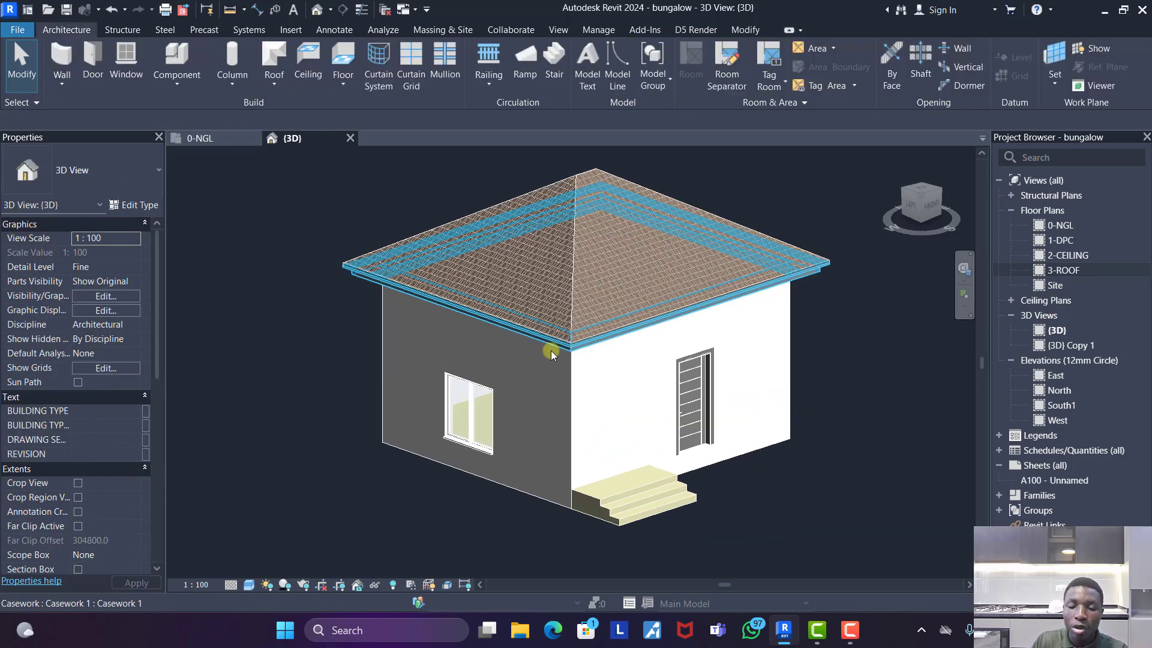
left_click(561, 251)
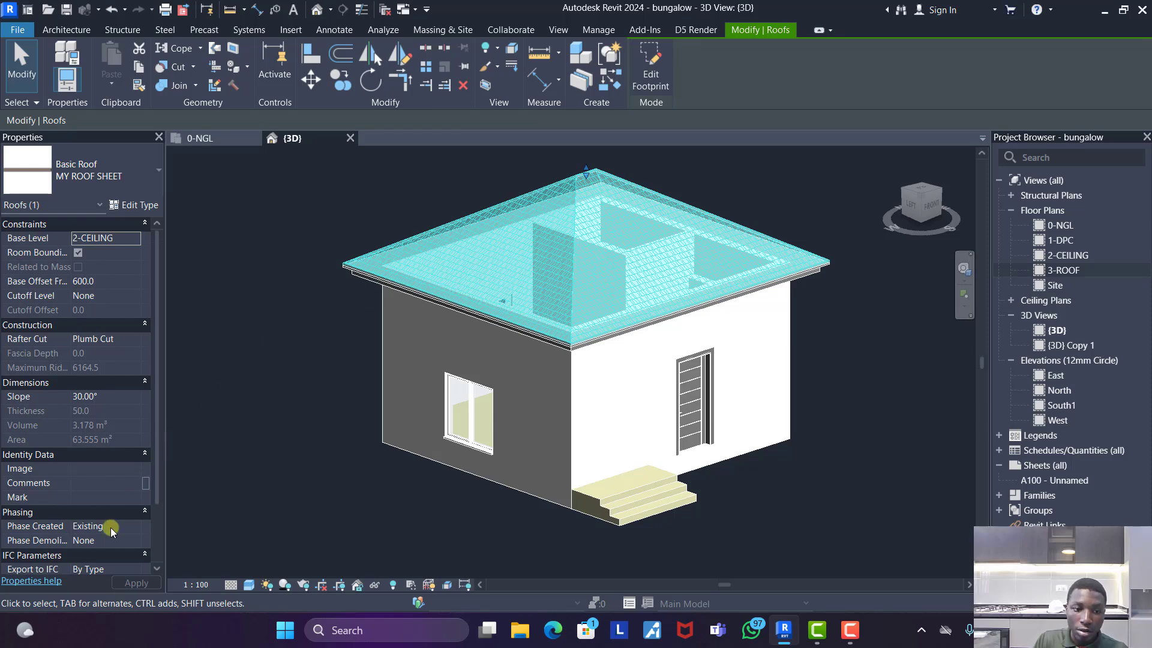
left_click(256, 416)
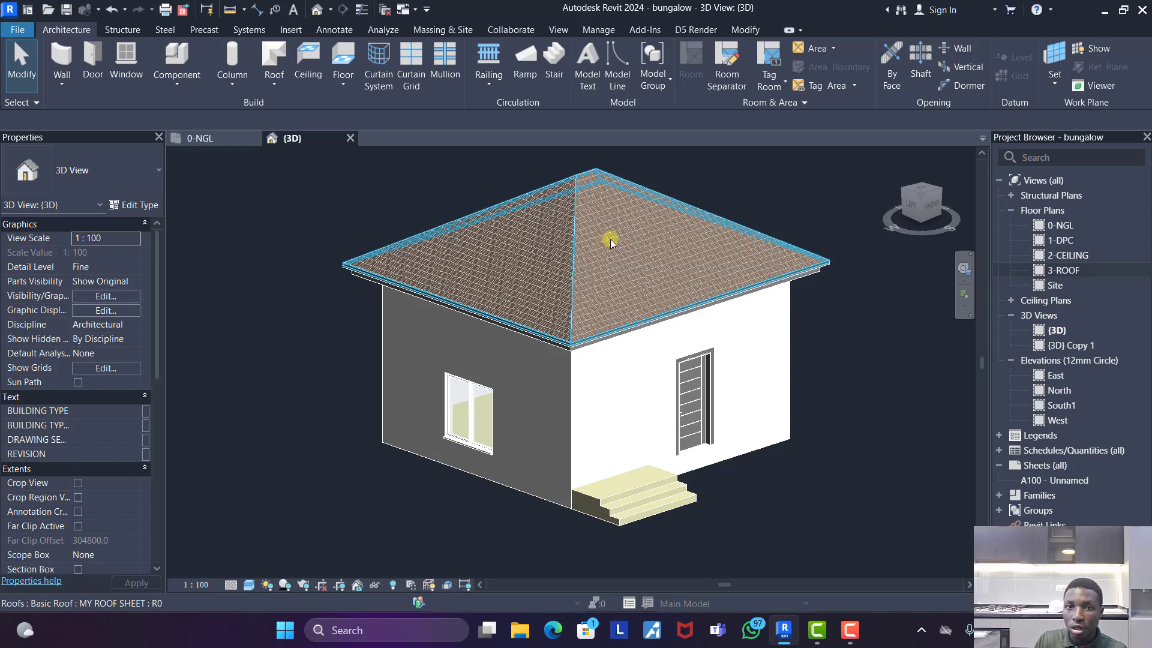
- Demolish the roof and the casework trim along its eaves in the New Construction phase
left_click(748, 30)
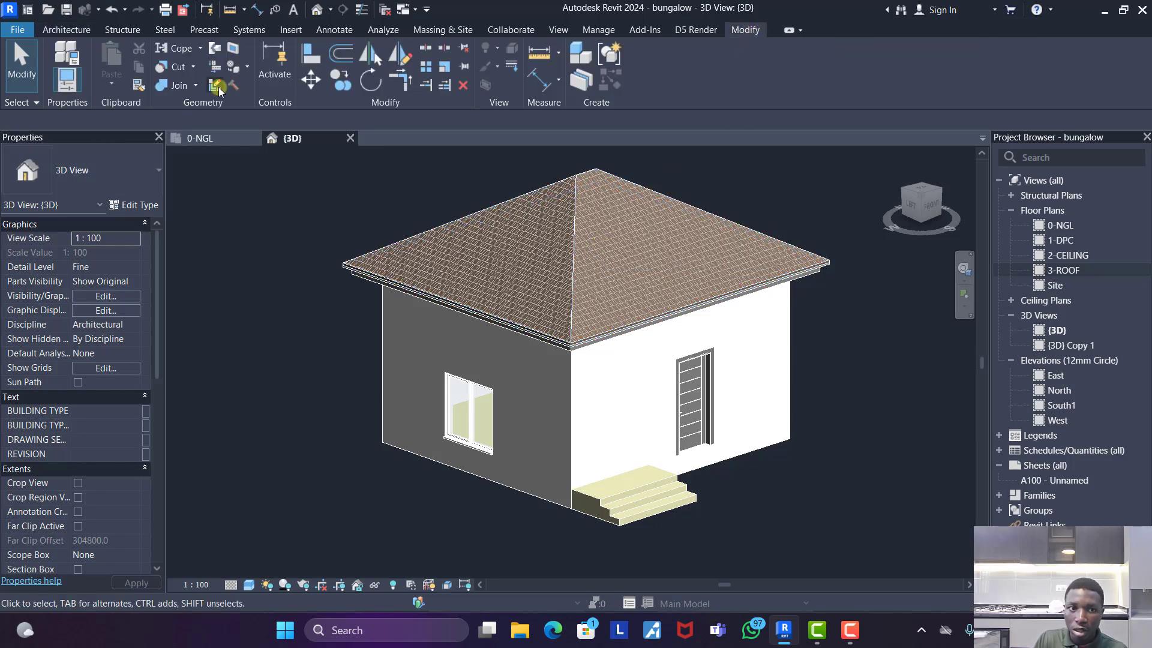
left_click(234, 85)
left_click(601, 257)
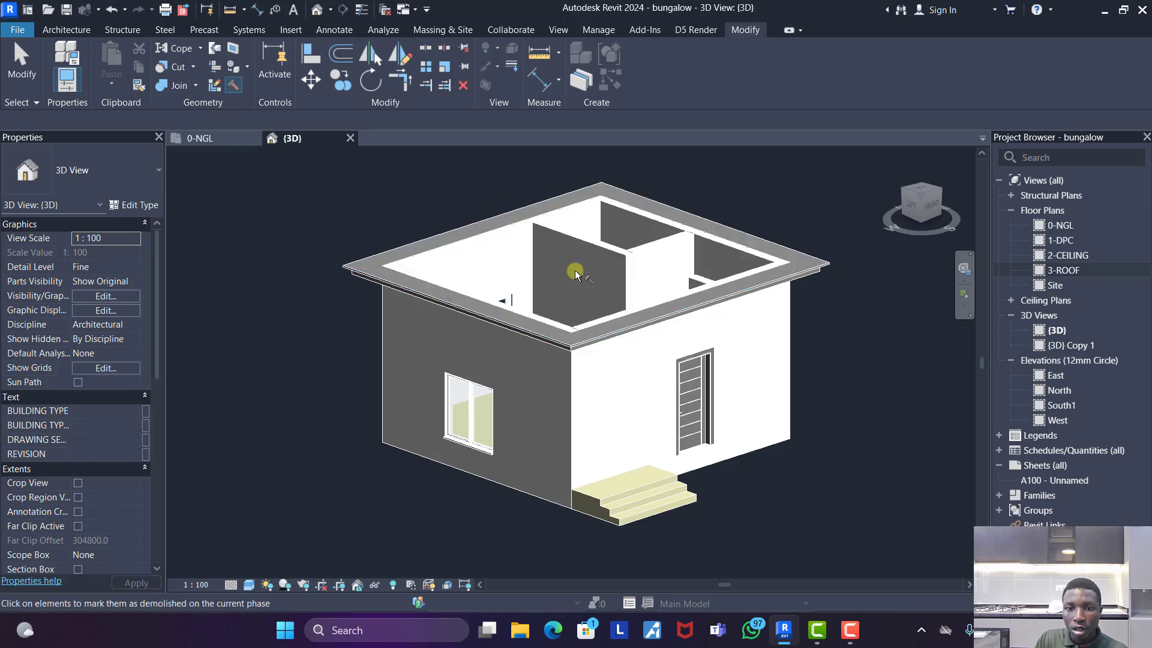
left_click(581, 343)
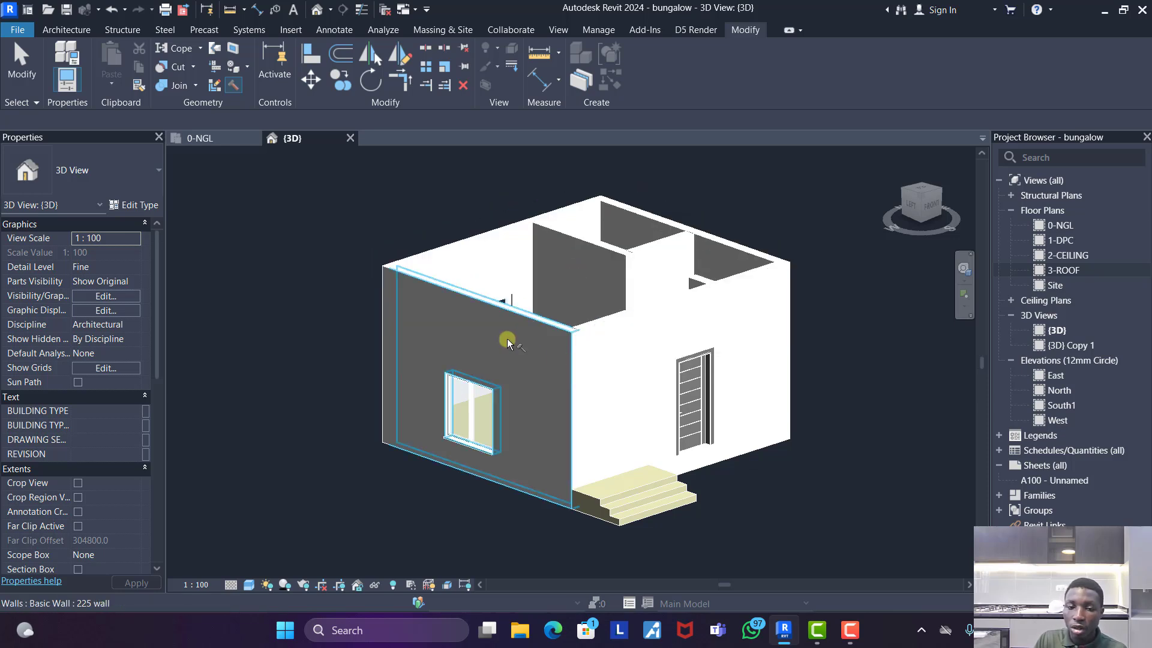
right_click(256, 205)
left_click(281, 213)
left_click(282, 213)
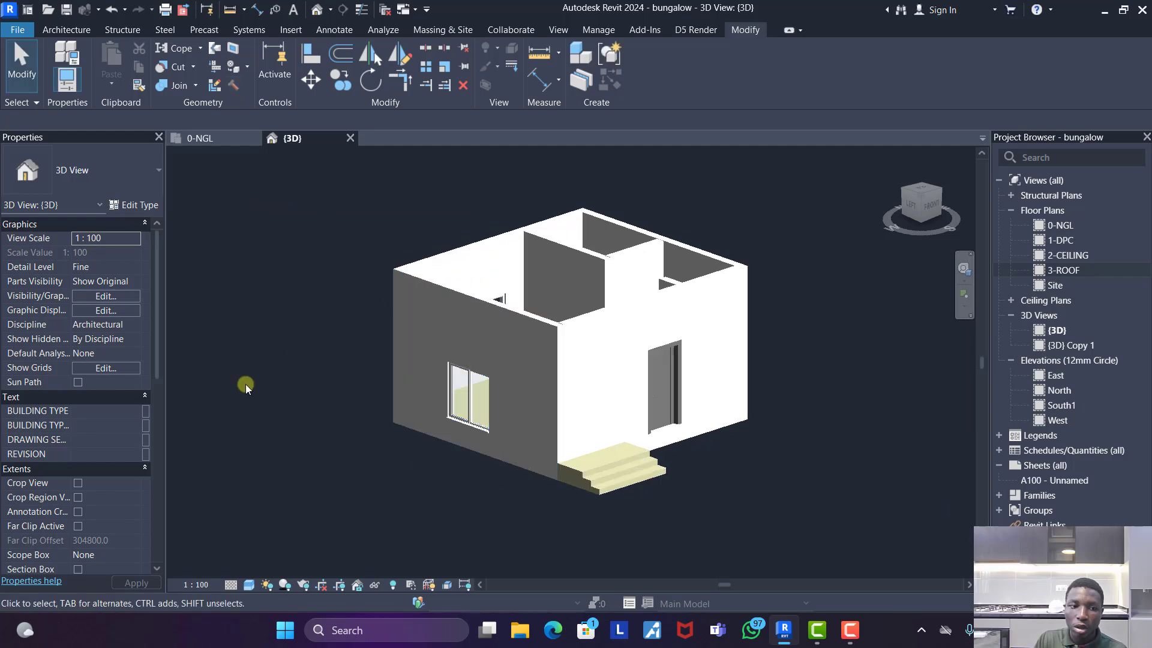
- Set the {3D} view's phase to Existing to compare the house with its state before the roof demolition
scroll(84, 480, "down", 5)
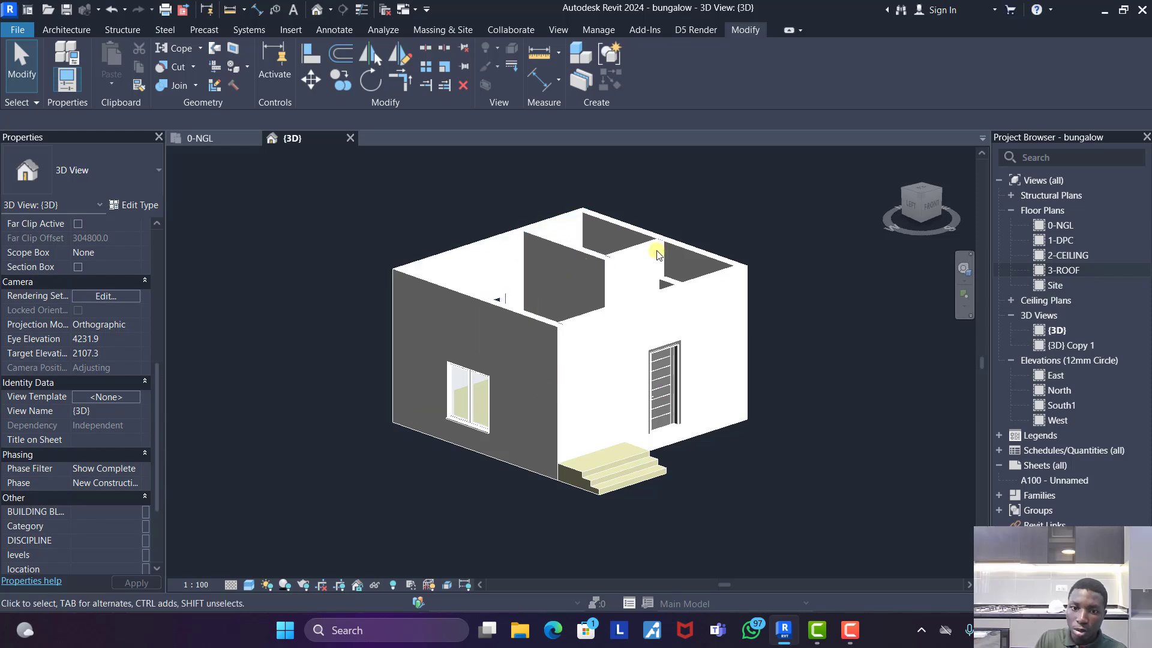
left_click(136, 483)
left_click(96, 499)
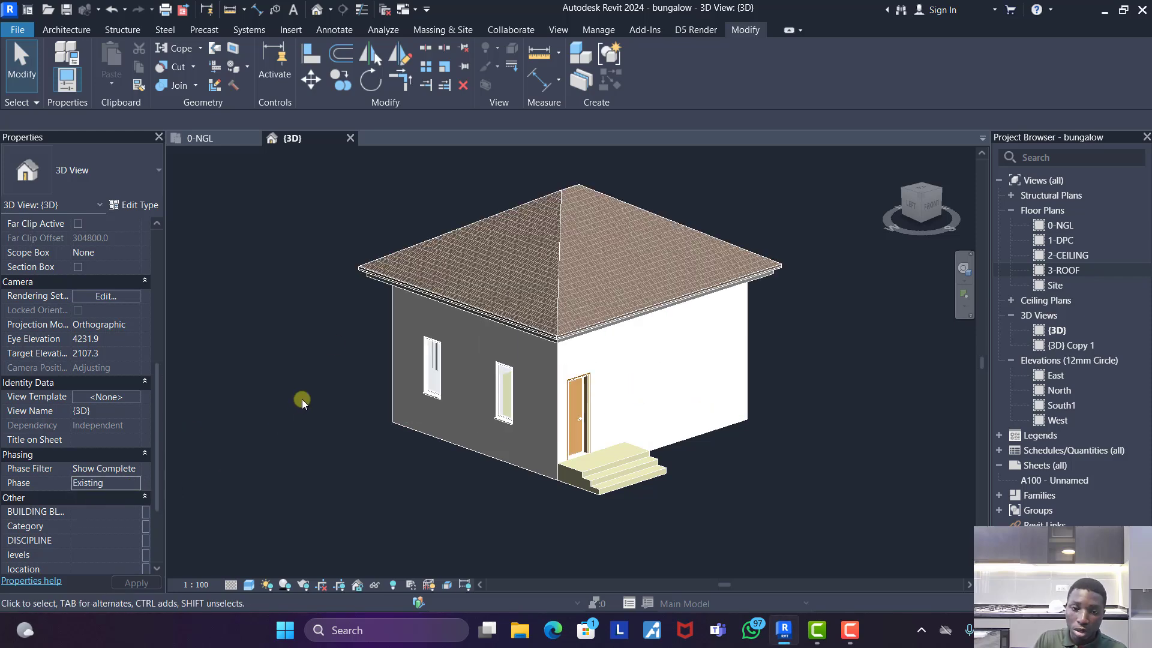
- Set the {3D} view's phase to New Construction, keep the Show Complete phase filter, and view the roofless house from above
left_click(139, 482)
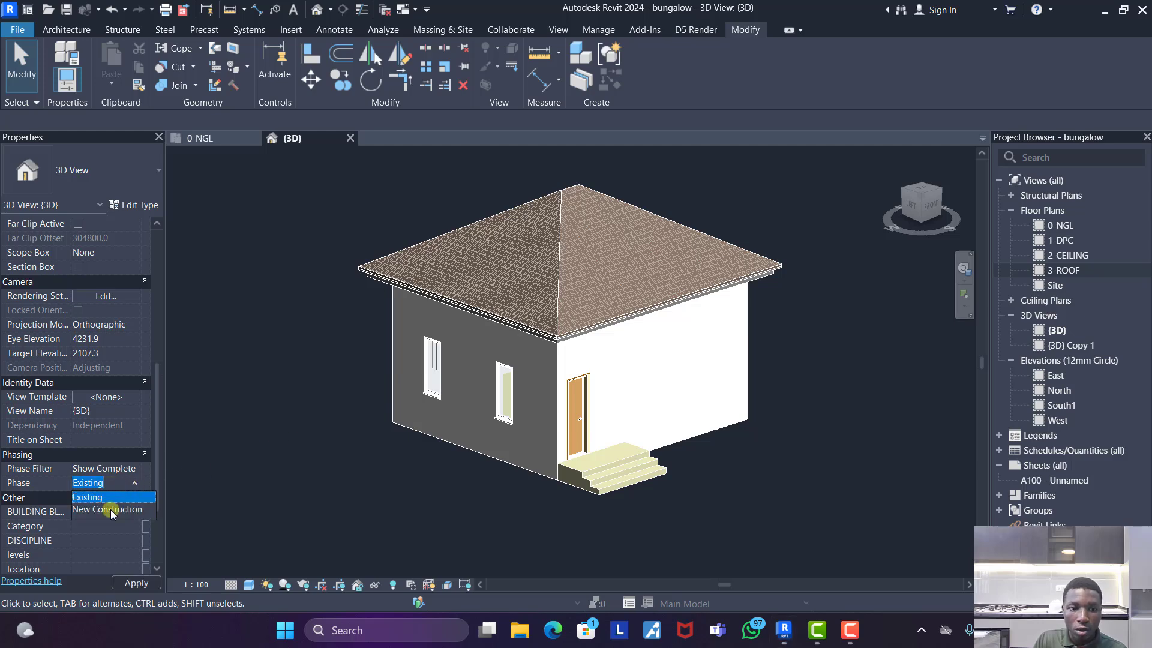
left_click(110, 509)
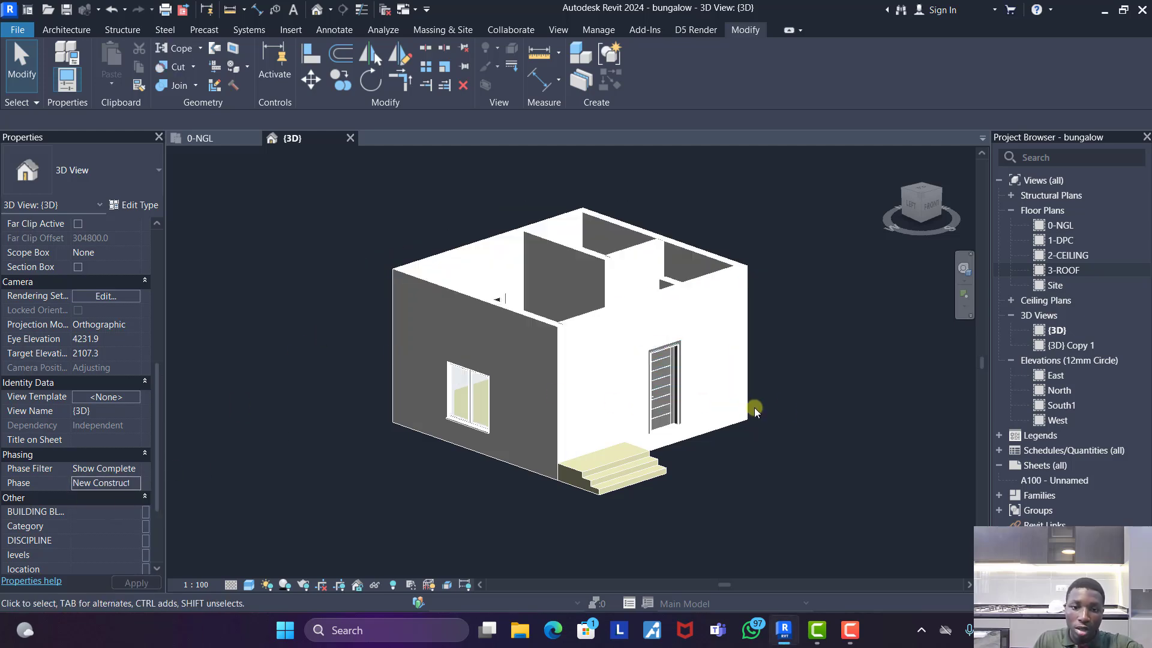
mouse_move(828, 476)
middle_mouse_down("shift")
mouse_move(730, 480)
mouse_move(565, 514)
mouse_move(353, 501)
mouse_move(413, 548)
mouse_move(757, 564)
mouse_move(823, 549)
mouse_move(818, 488)
mouse_move(738, 444)
mouse_move(776, 442)
mouse_move(827, 474)
middle_mouse_up("shift")
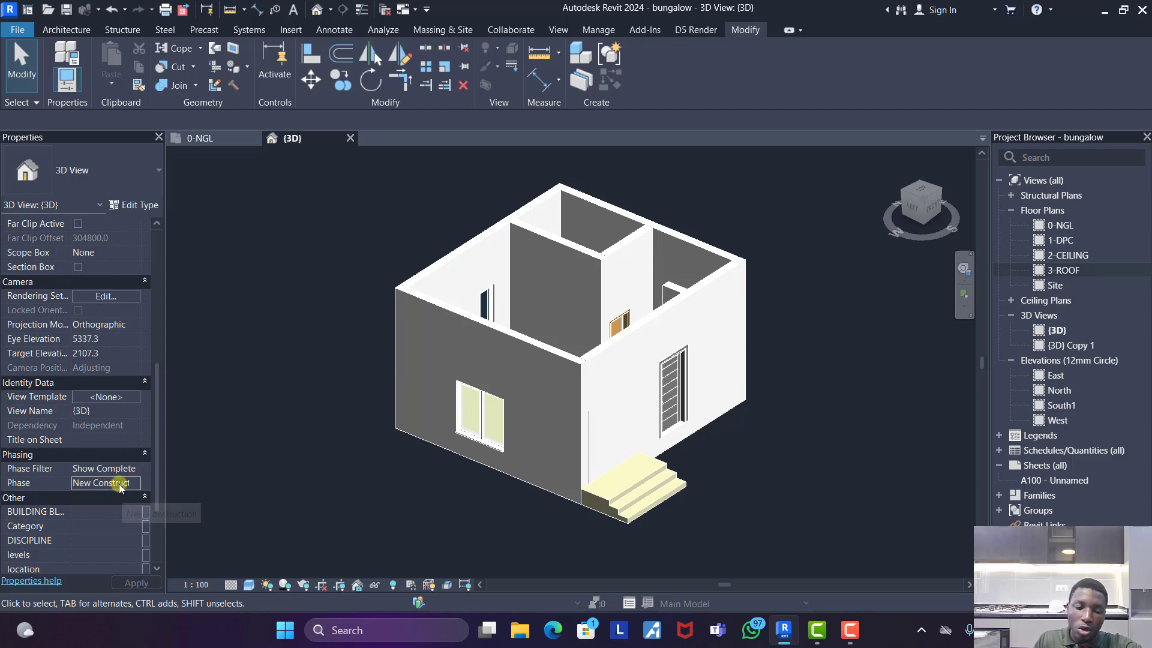
left_click(136, 470)
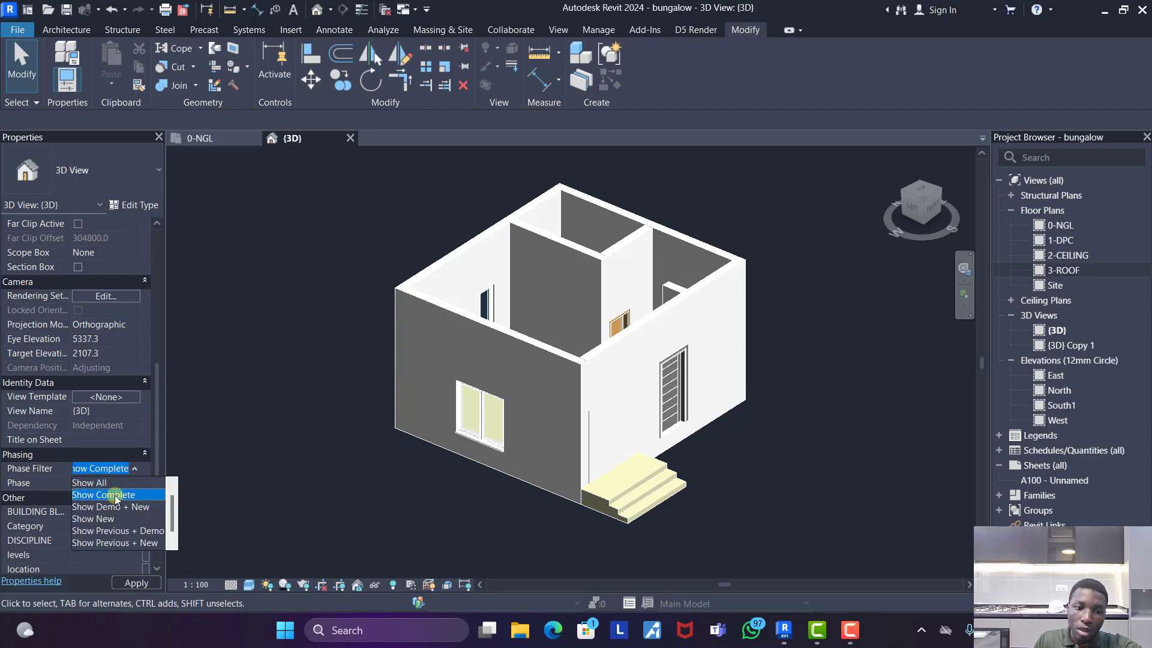
left_click(116, 497)
scroll(564, 313, "down", 2)
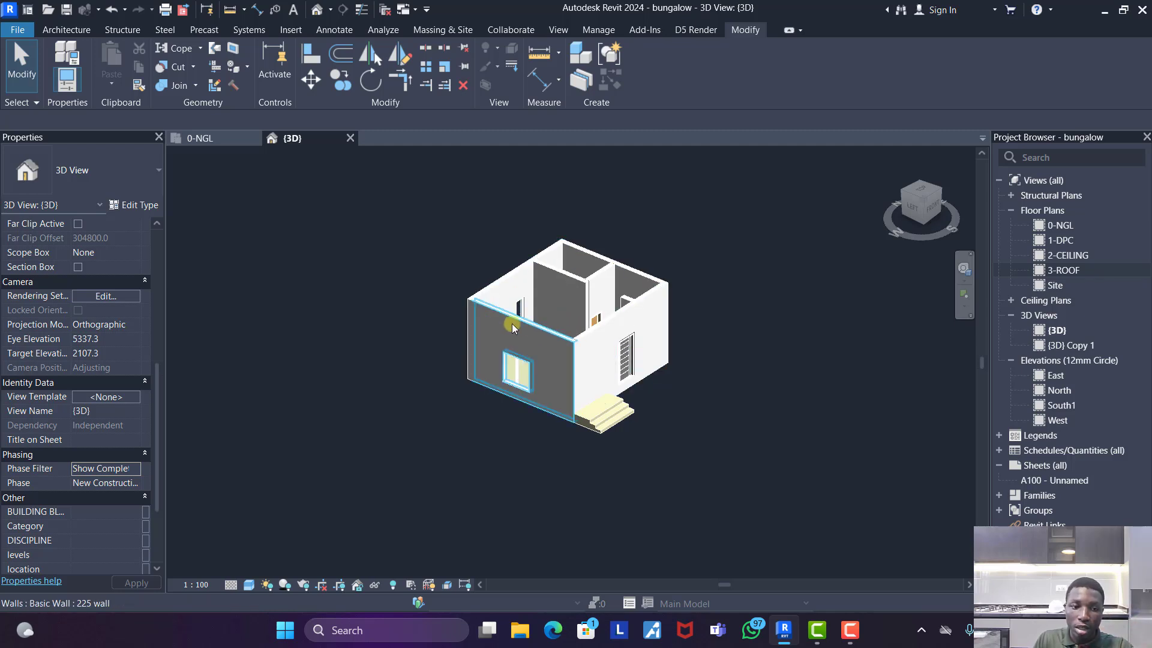
- Switch the {3D} view's phase filter to Show All and examine the demolished roof together with the old and new openings
left_click(134, 474)
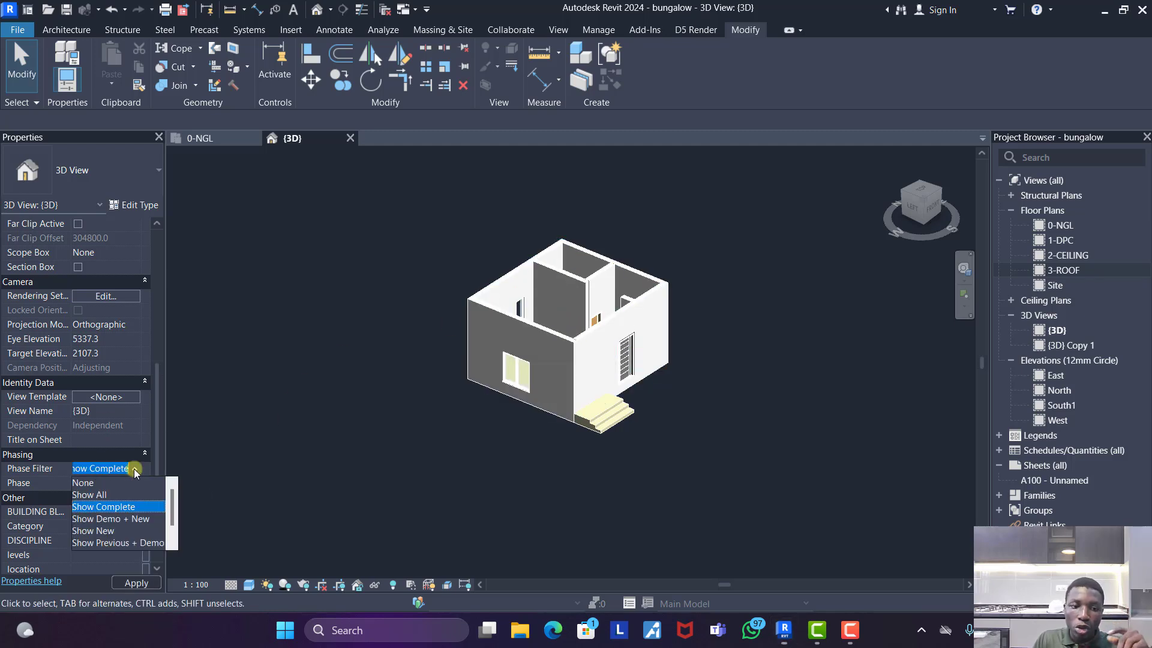
left_click(100, 495)
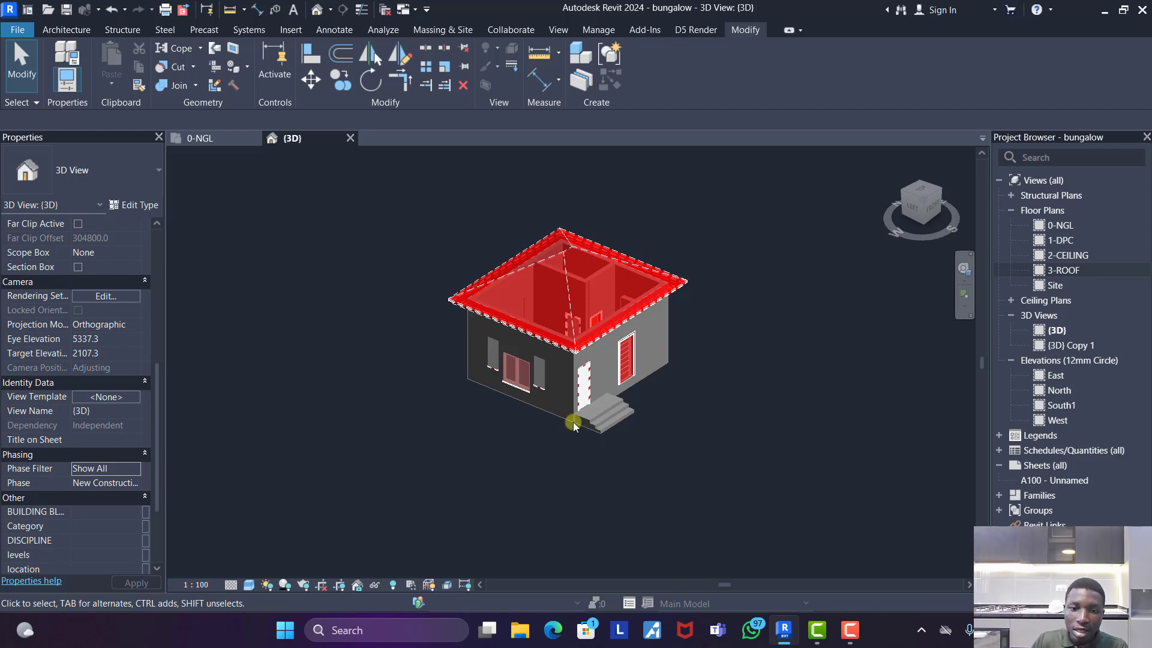
scroll(613, 375, "up", 3)
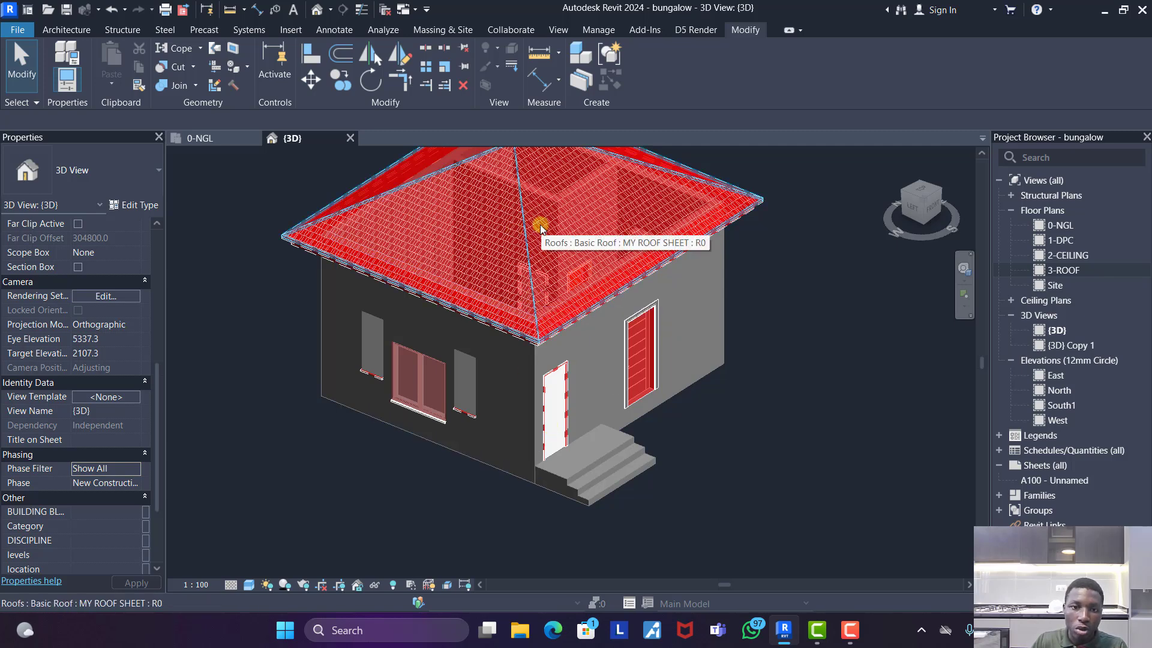
left_click(514, 229)
key("Escape")
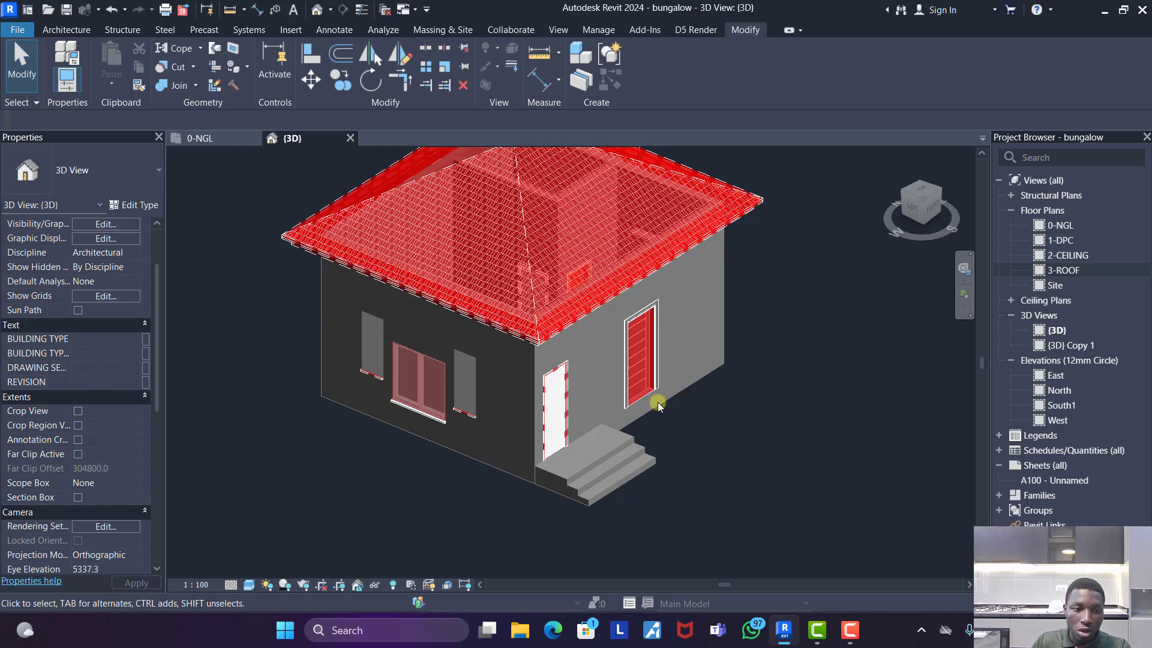
- Compare the Show Demo + New and Show New phase filters in the {3D} view to isolate the demolished and new elements
scroll(100, 514, "down", 5)
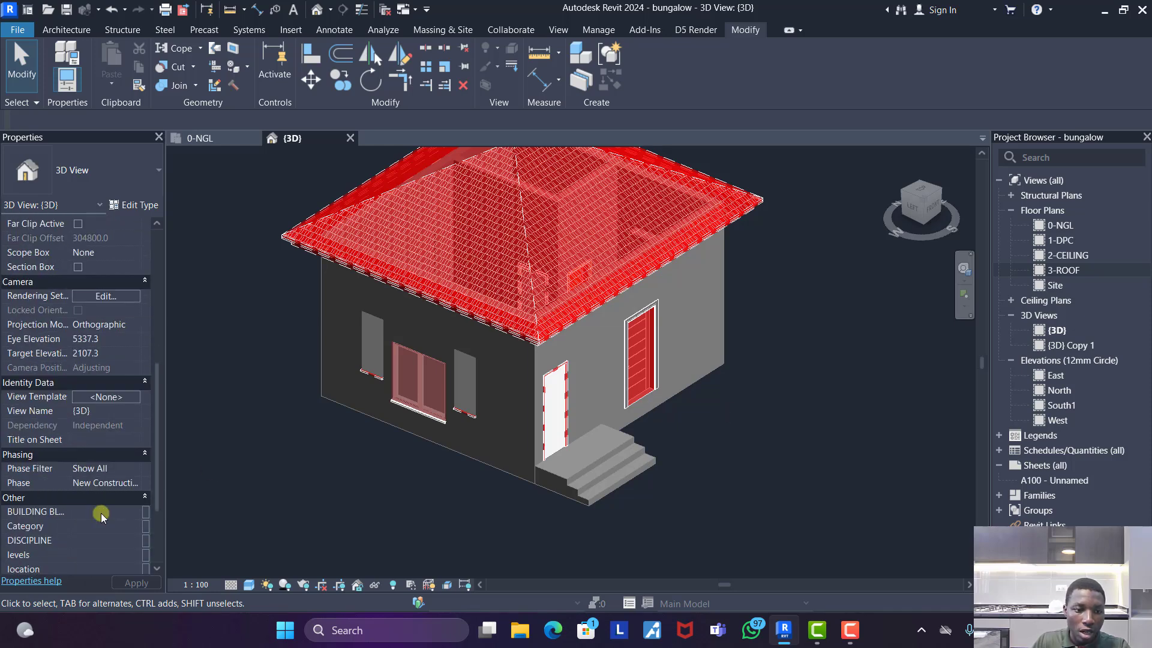
left_click(135, 468)
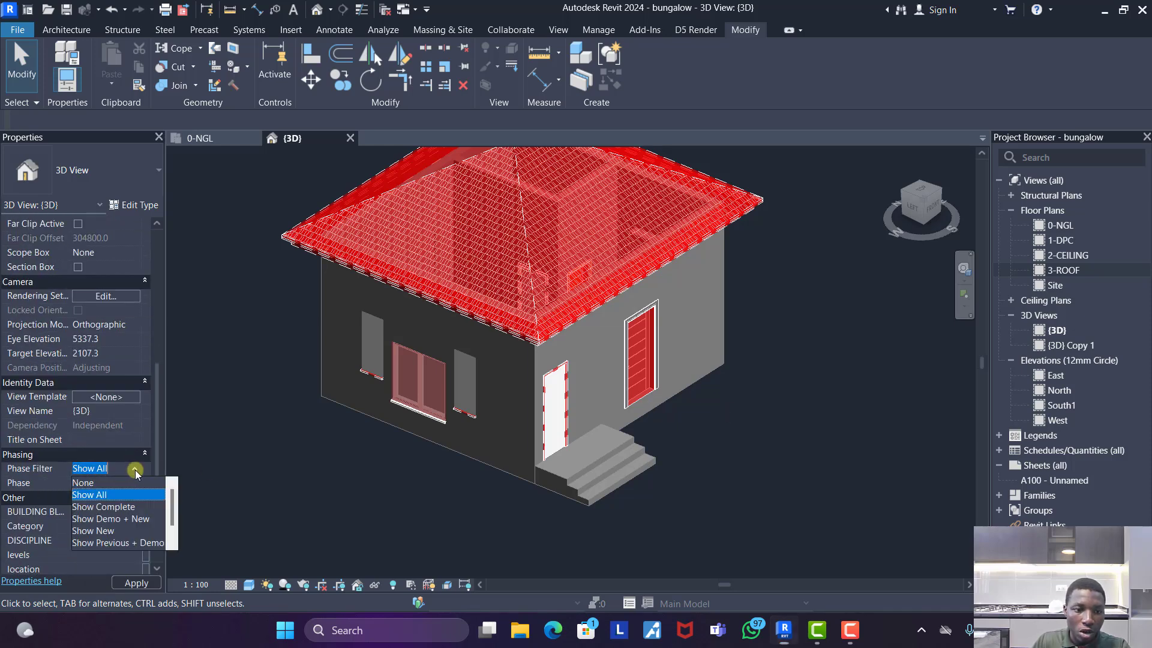
left_click(109, 519)
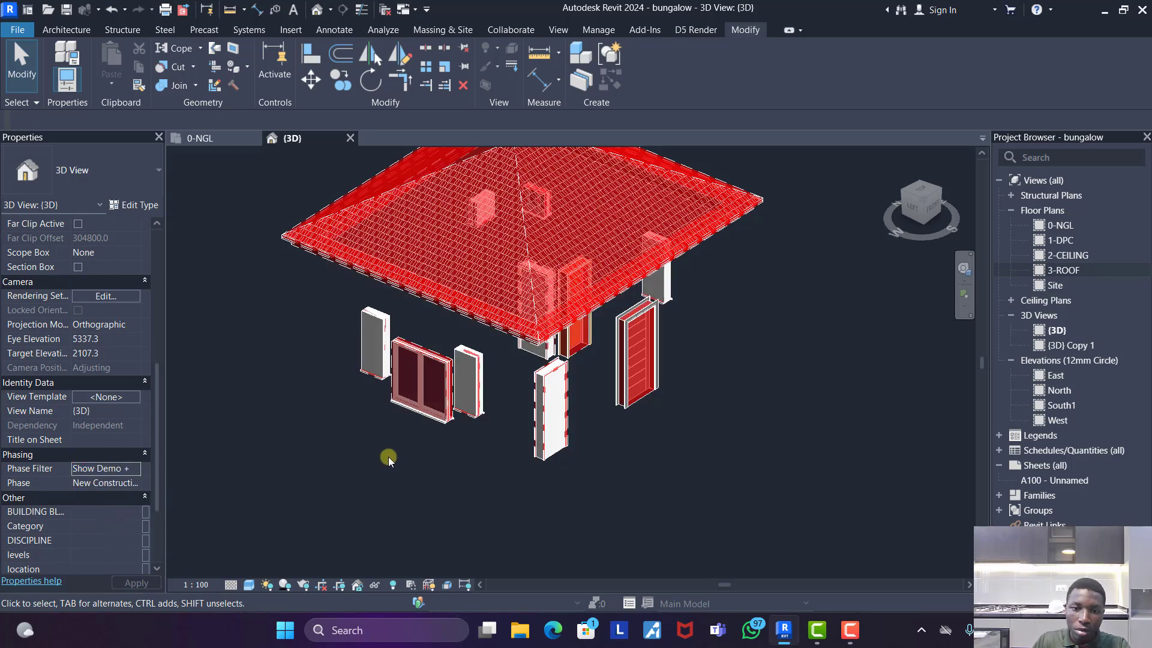
scroll(521, 443, "down", 2)
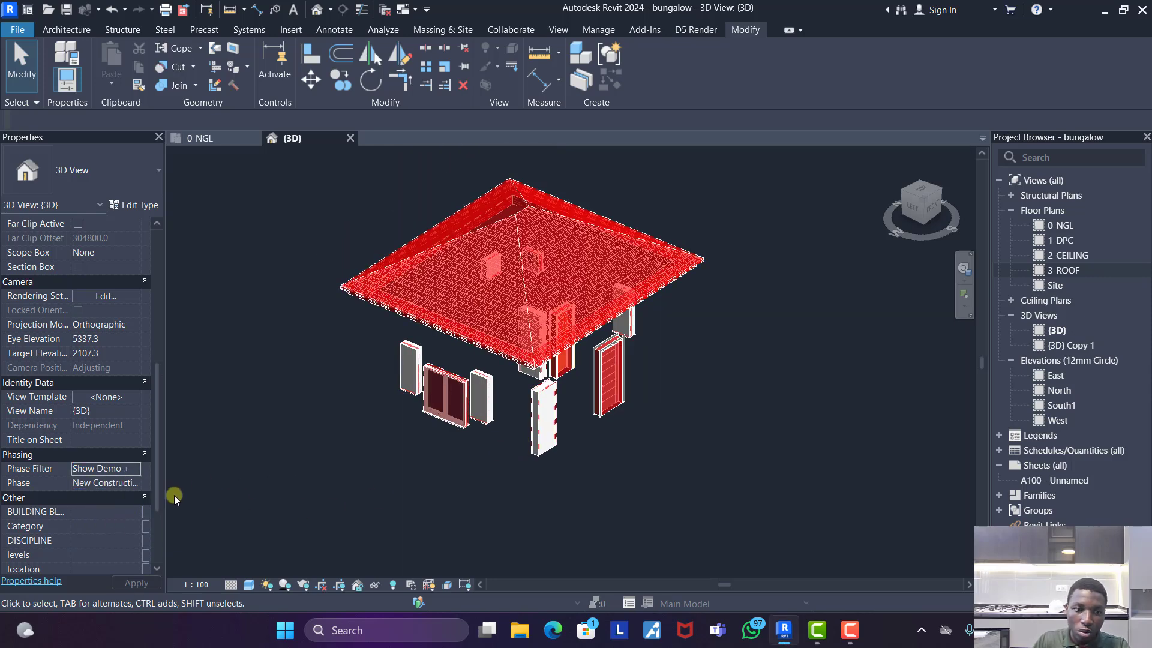
left_click(131, 474)
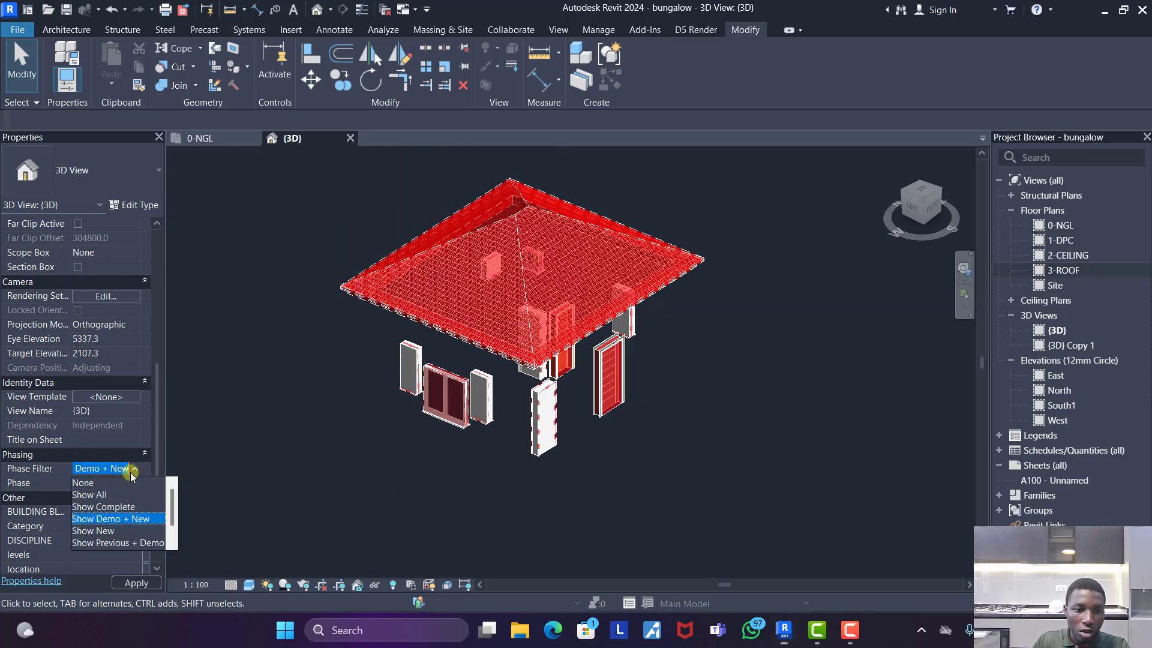
left_click(96, 531)
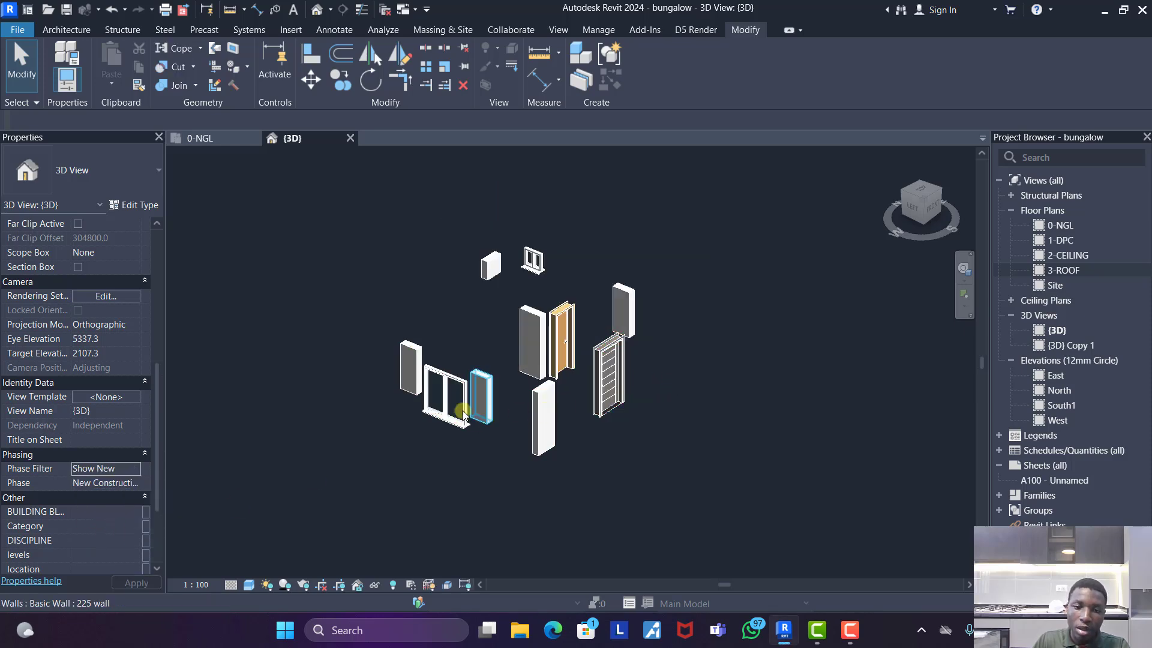
scroll(527, 408, "up", 2)
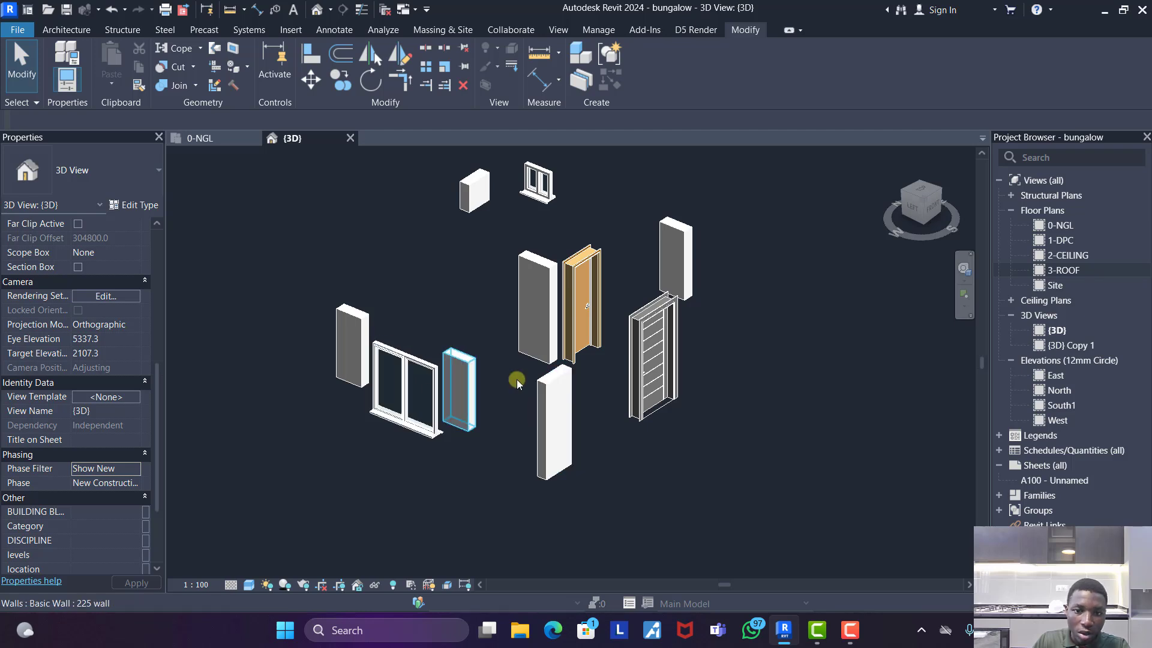
- Preview the Show Previous + Demo phase filter, then return the {3D} view to Show Complete
left_click(134, 468)
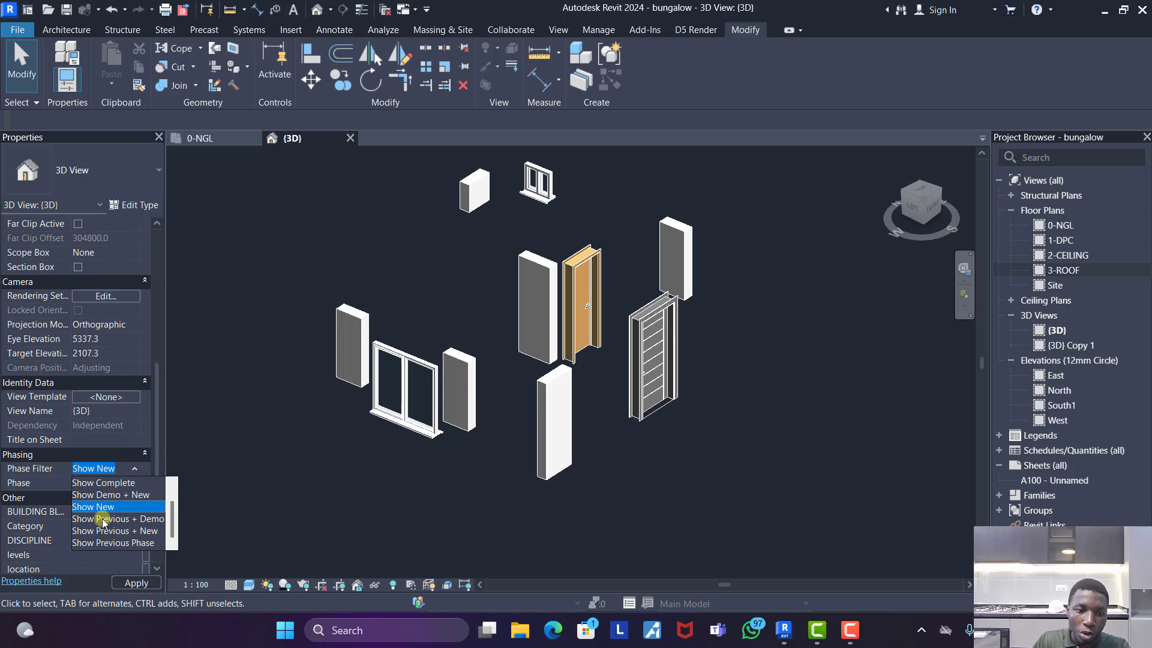
left_click(103, 520)
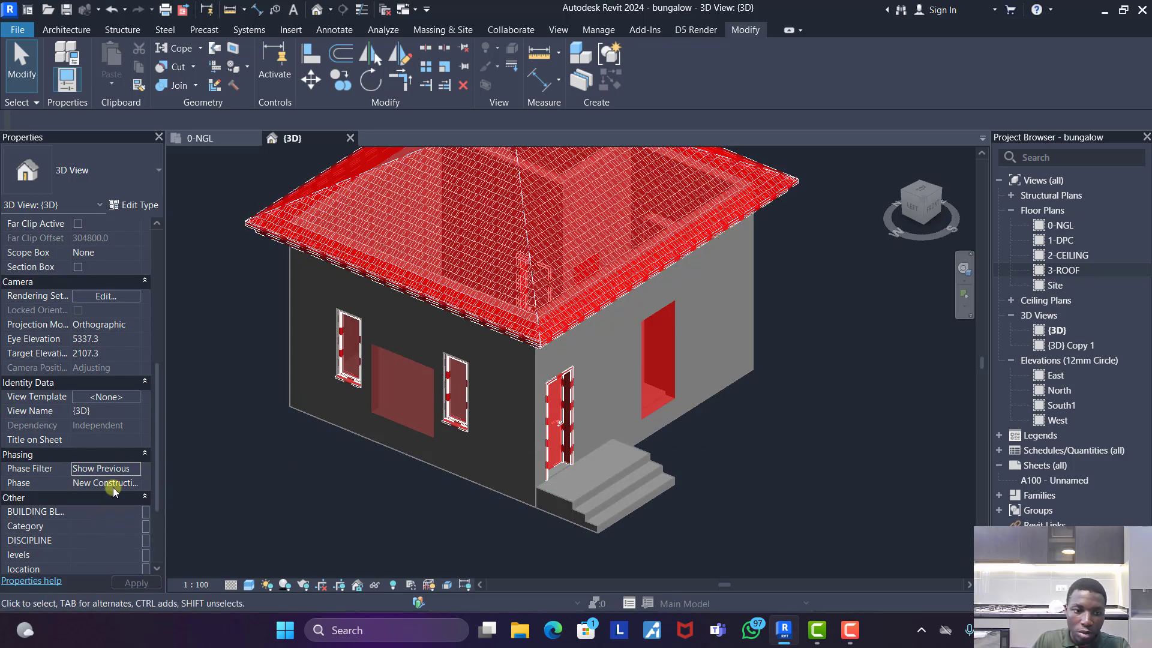
left_click(133, 468)
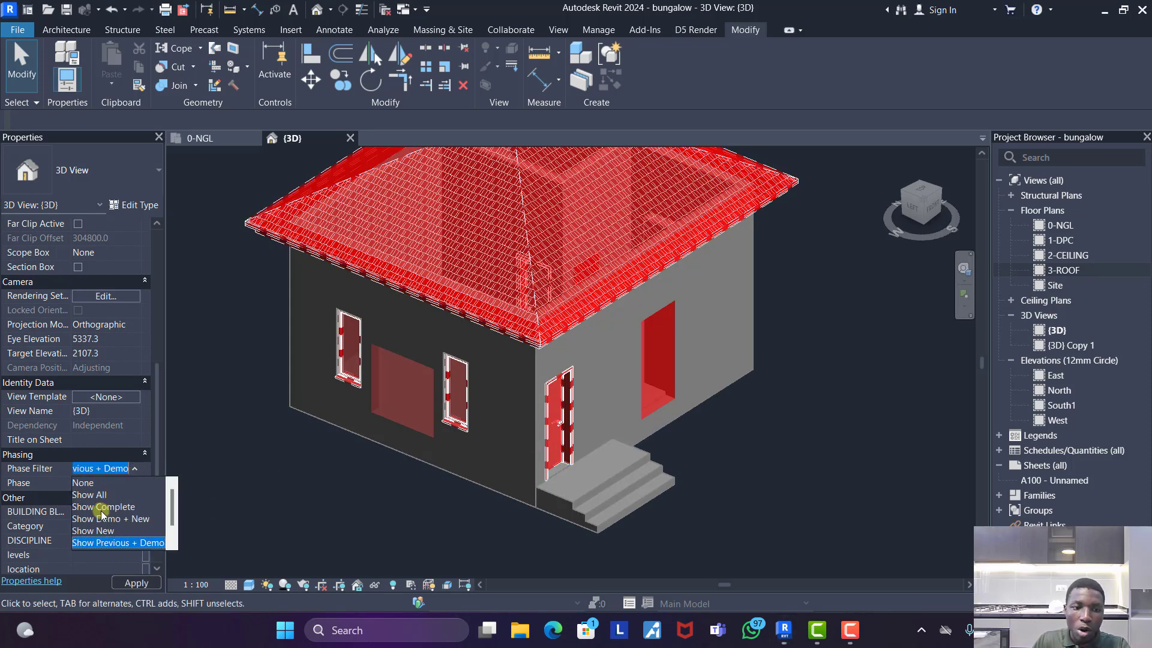
left_click(109, 507)
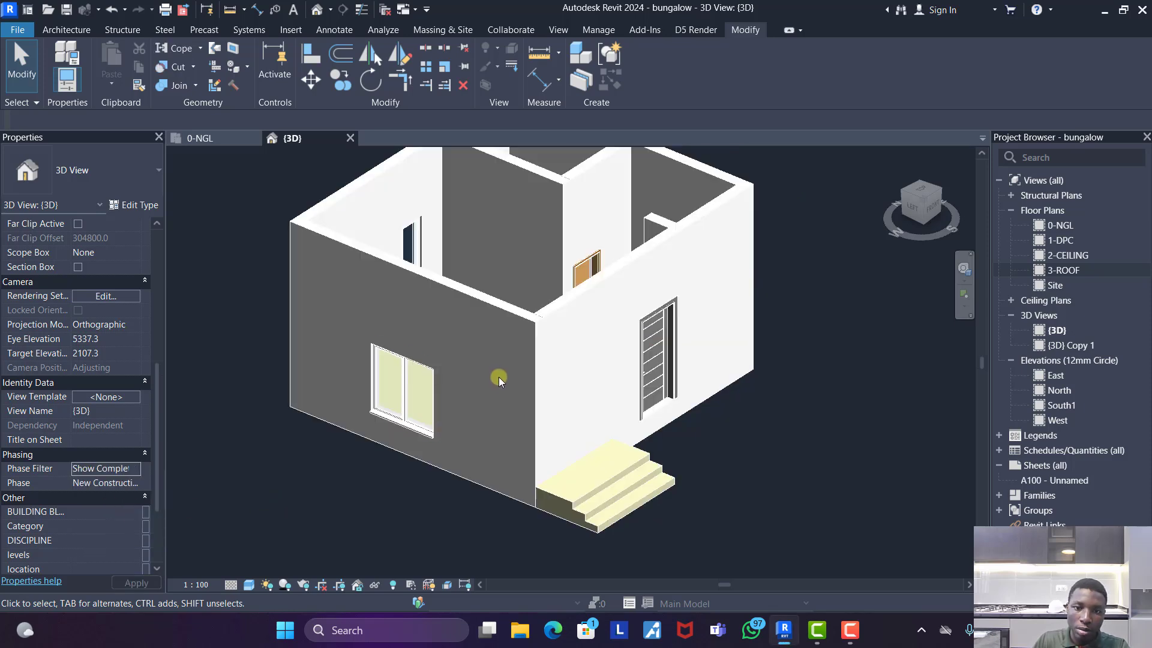
scroll(512, 342, "up", 3)
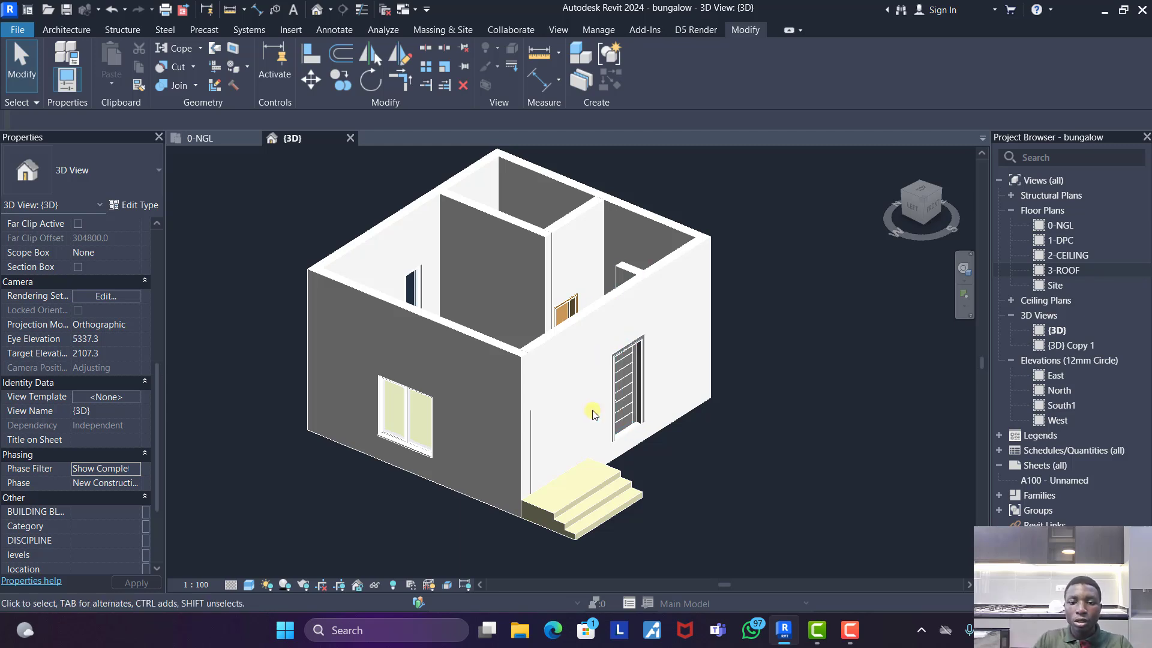
- Open the 0-NGL floor plan and review its phasing settings and the old and new door openings along the entrance wall
left_click(223, 138)
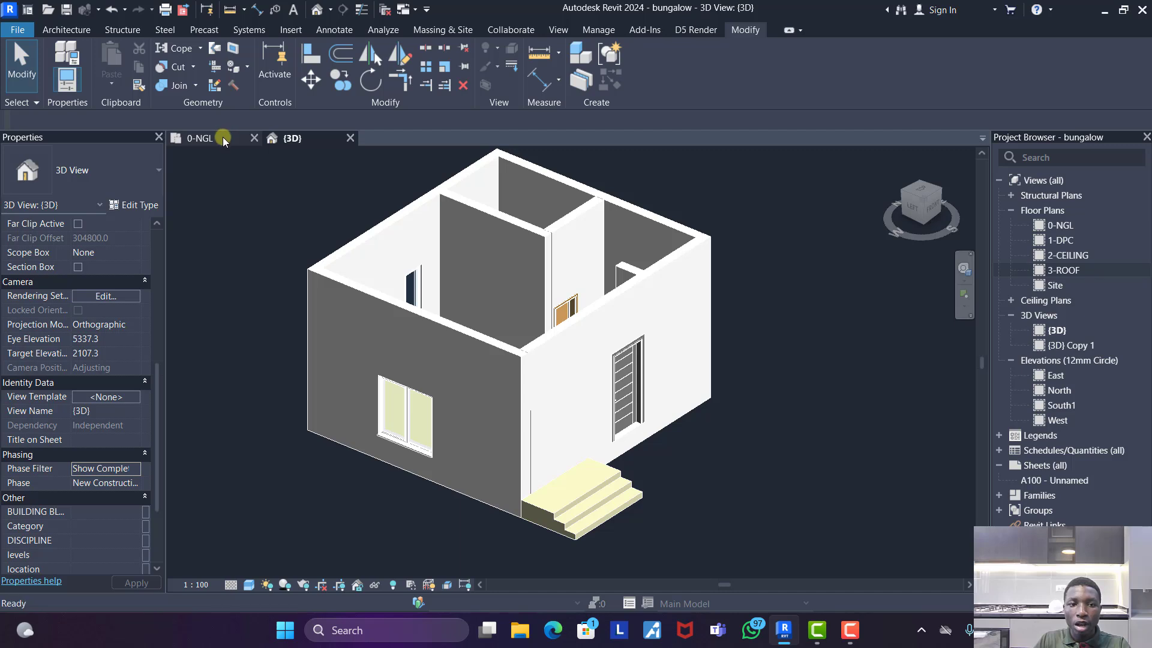
scroll(590, 353, "down", 2)
scroll(619, 378, "up", 4)
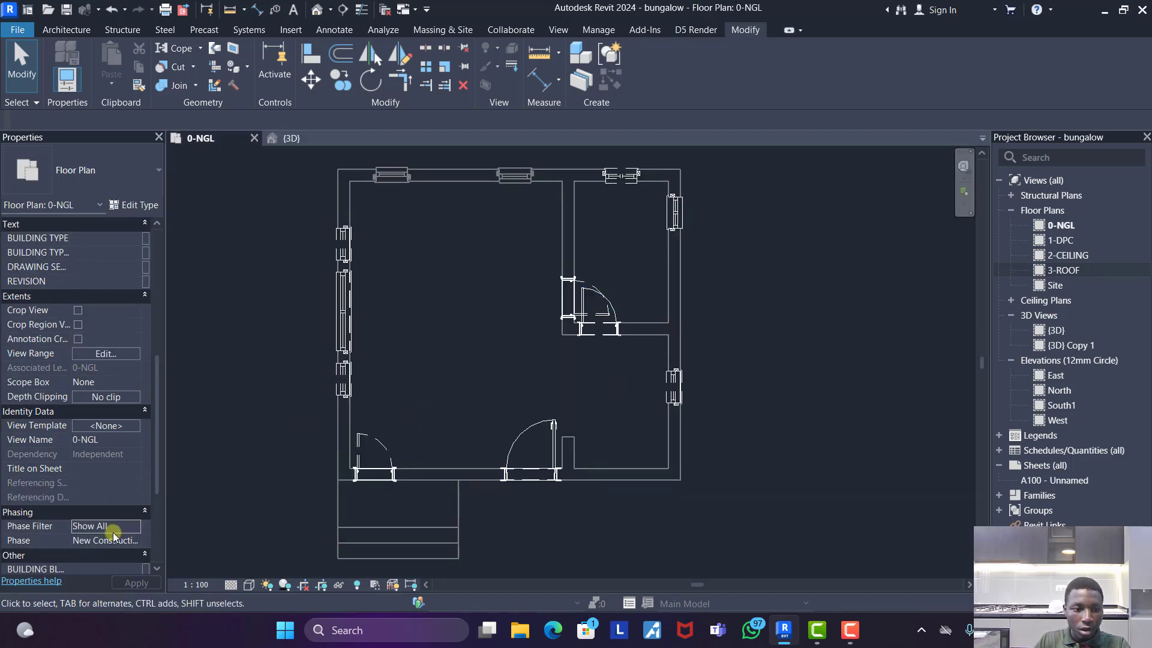
scroll(99, 527, "down", 1)
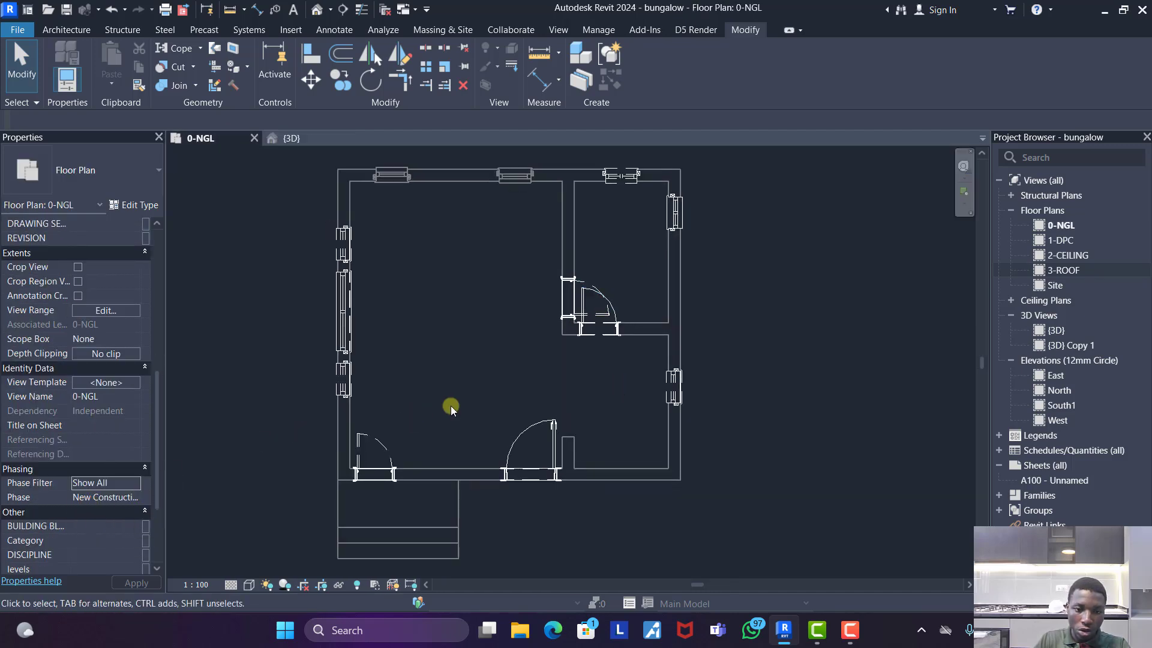
scroll(471, 383, "down", 3)
scroll(470, 383, "up", 3)
scroll(442, 481, "up", 2)
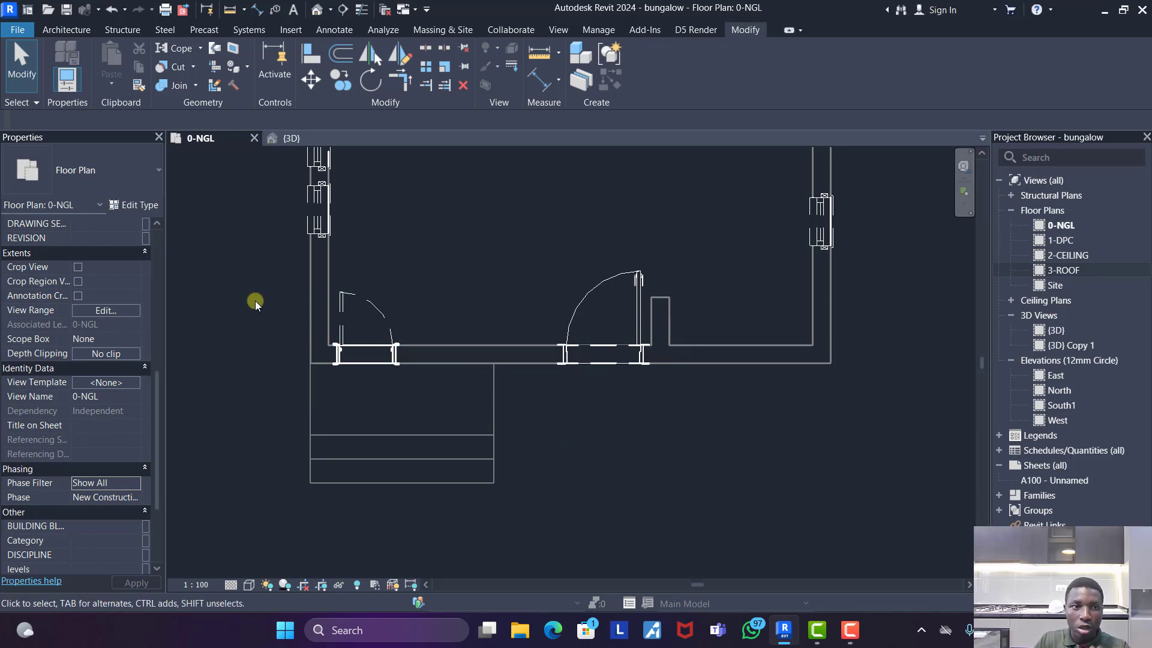
- Draw a 225 wall from the house corner beside the entrance steps outward to the front edge of the landing
left_click(67, 30)
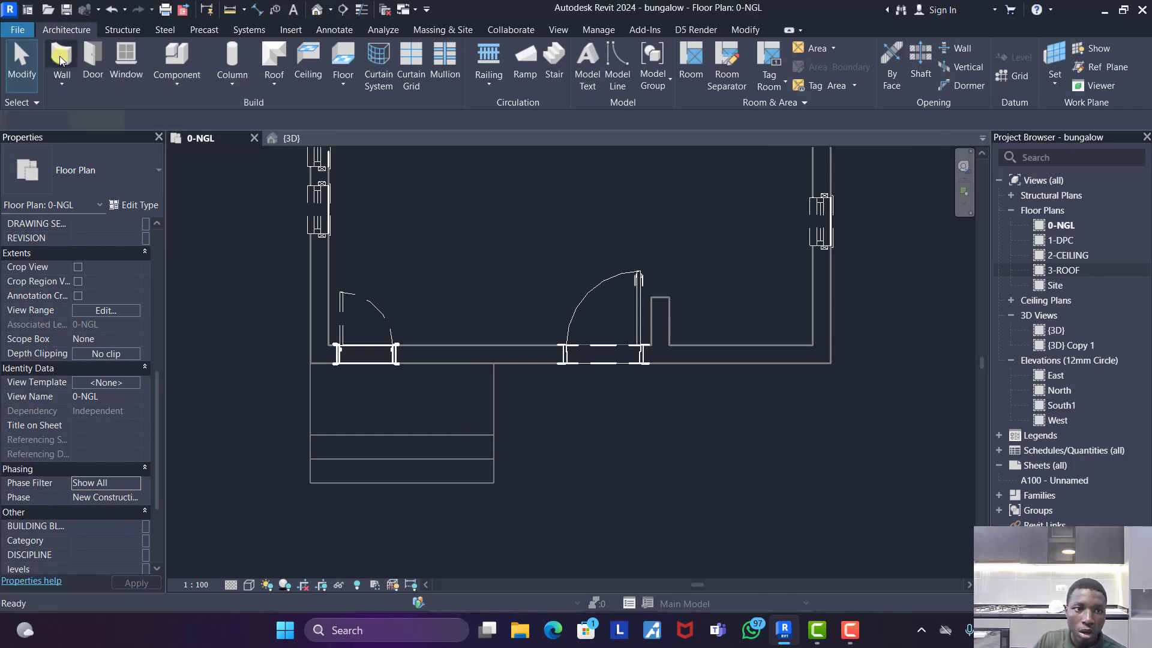
left_click(61, 60)
left_click(319, 355)
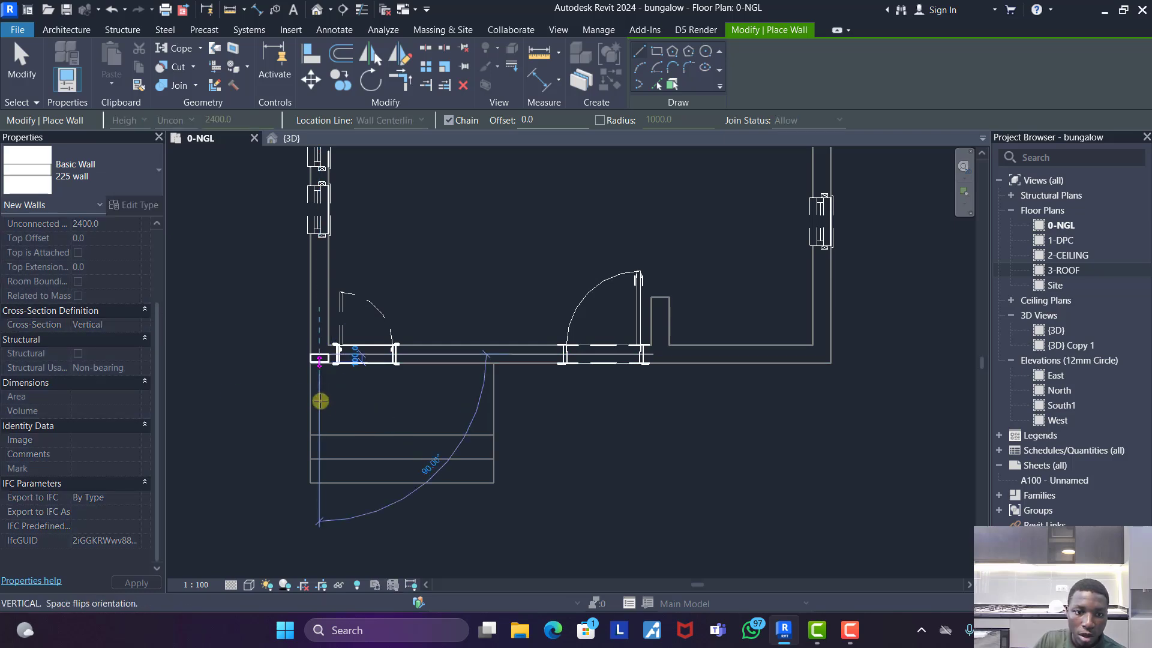
left_click(319, 429)
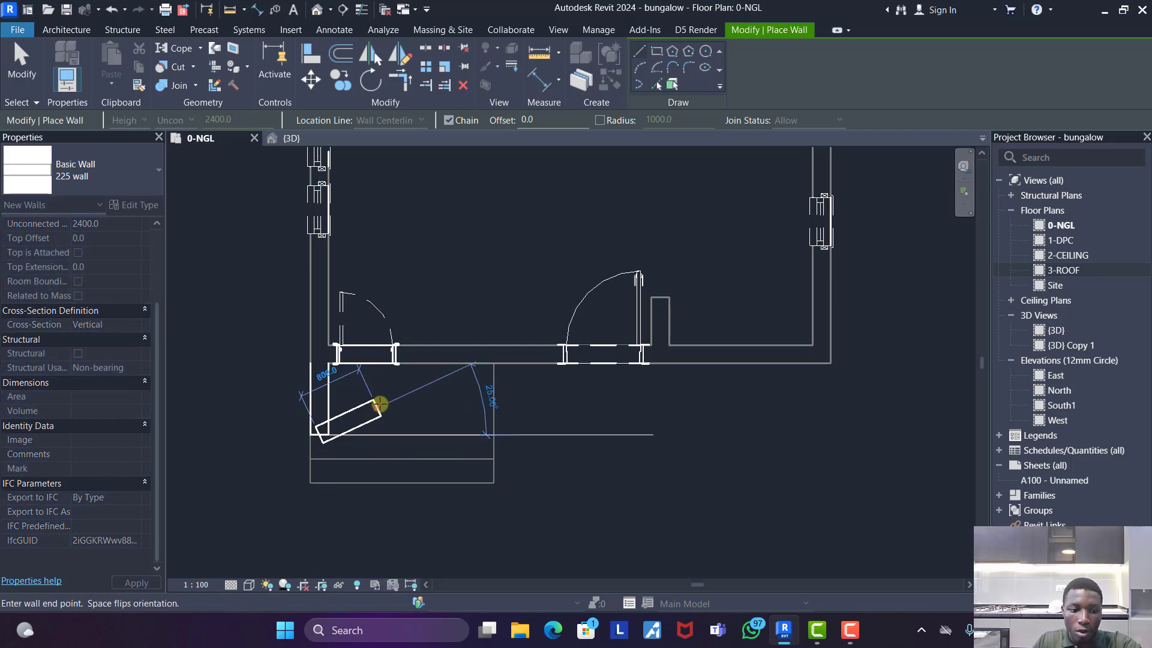
key("Escape")
- Draw a second 225 wall about 1012 mm outward from the short partition's junction with the entrance wall, ending level with the first
scroll(233, 393, "up", 2)
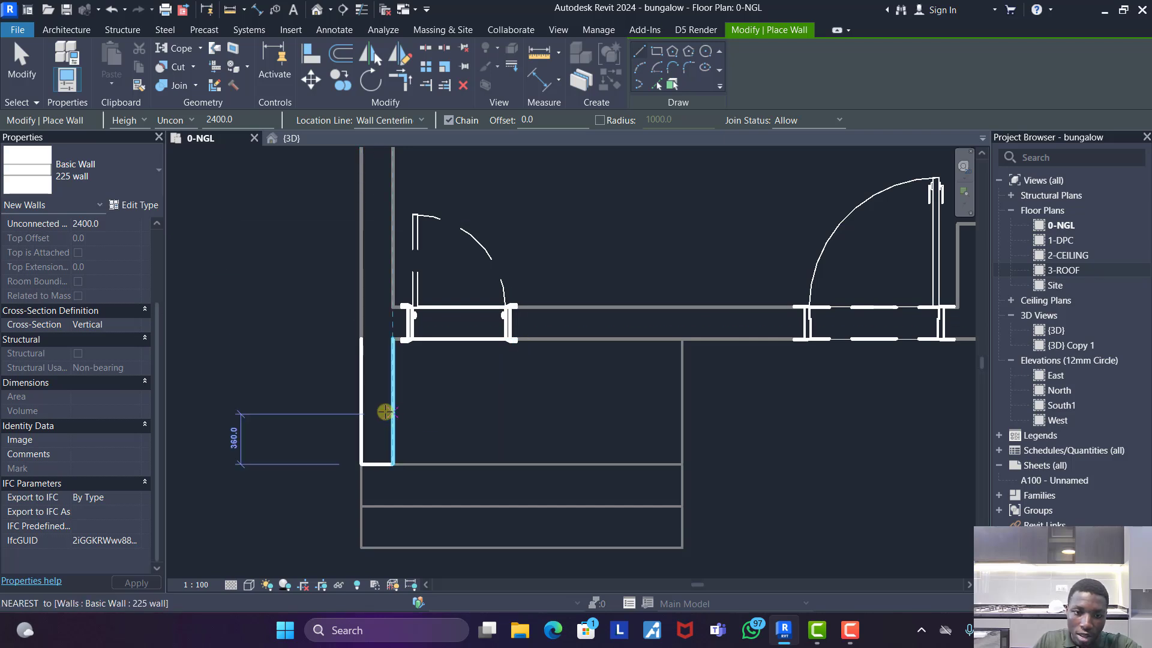
scroll(396, 430, "down", 1)
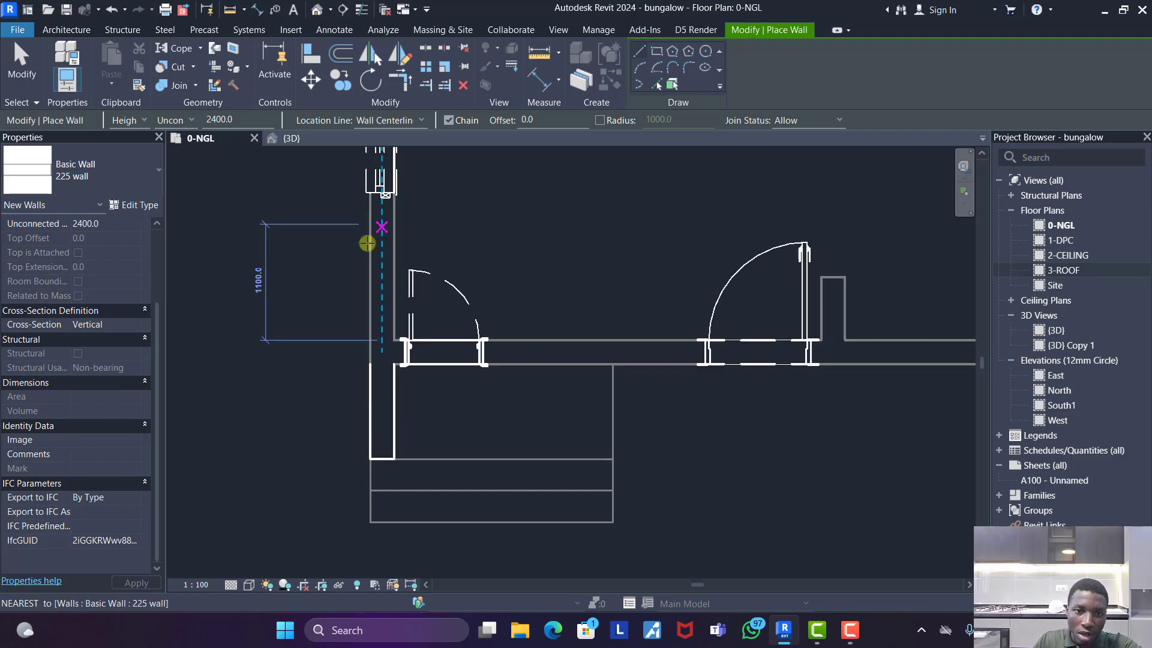
scroll(258, 248, "down", 1)
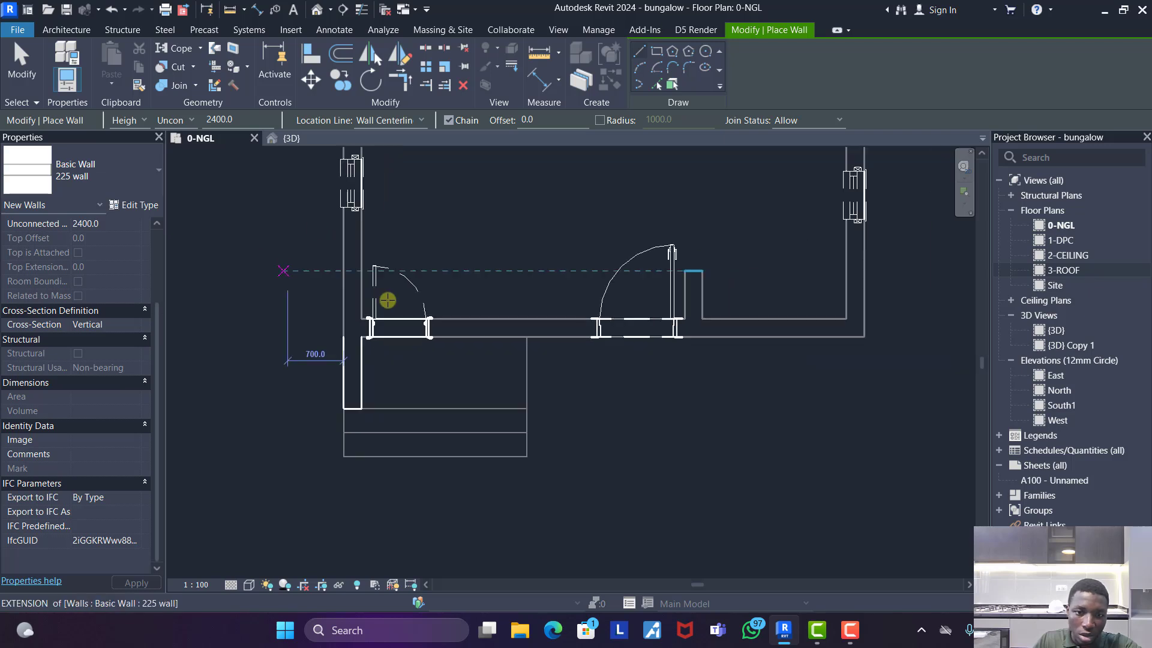
left_click(693, 328)
left_click(693, 408)
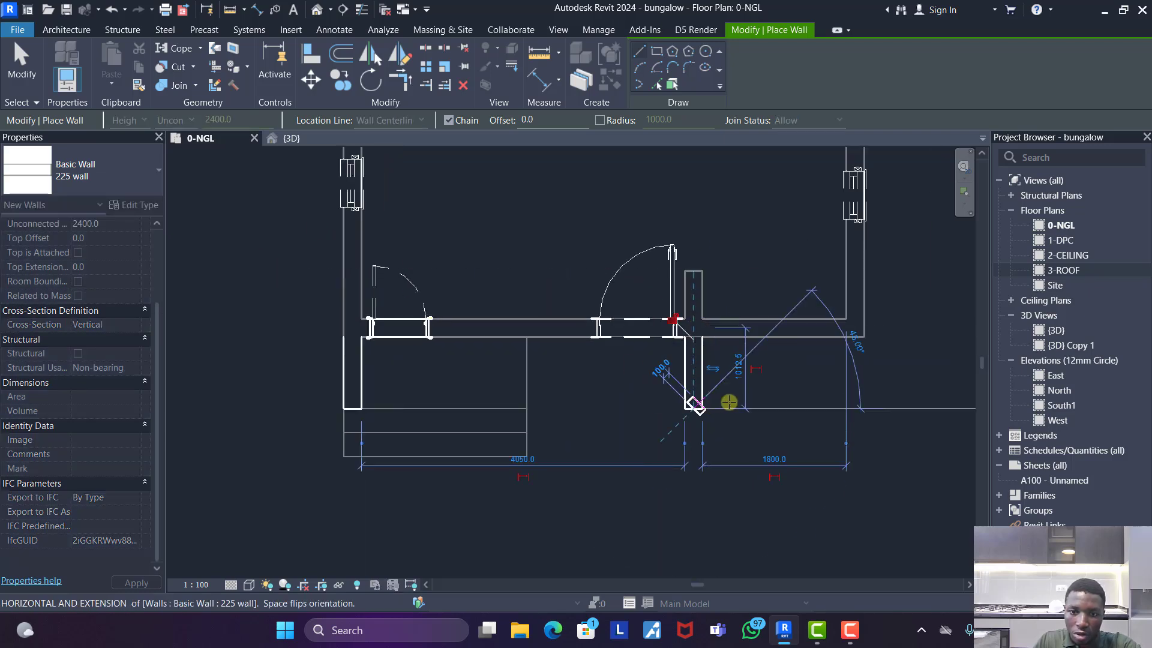
key("Escape")
- Draw a horizontal 225 wall about 1400 mm long between the two projecting walls and align its outer face with the landing's front edge
left_click(660, 395)
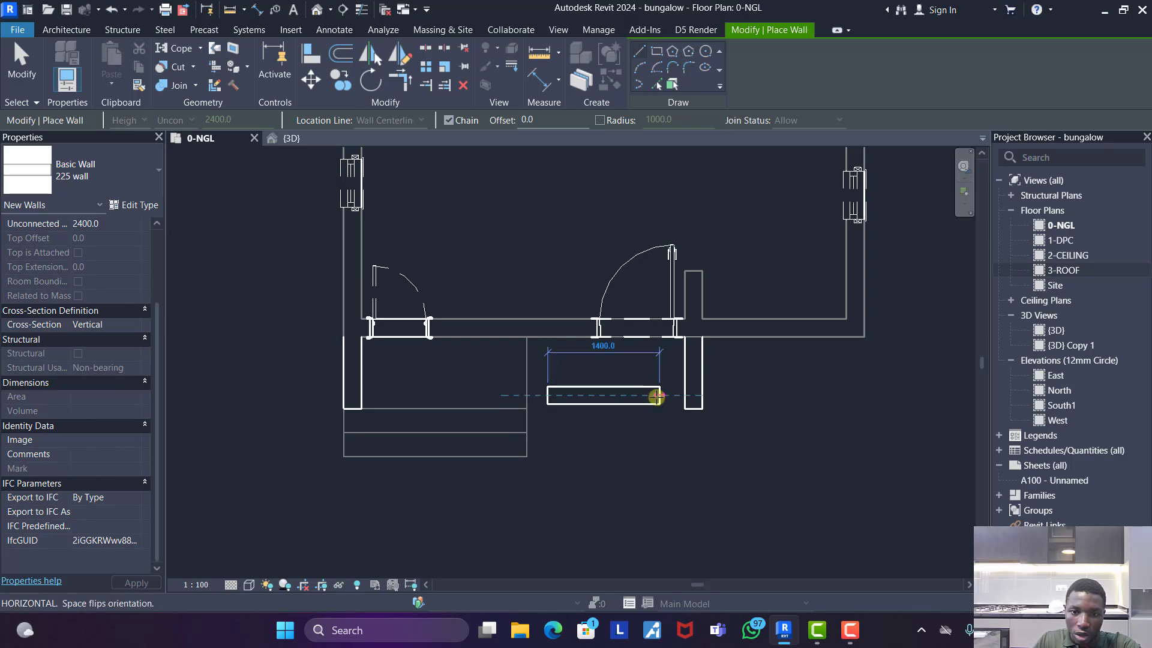
key("Escape")
left_click(312, 51)
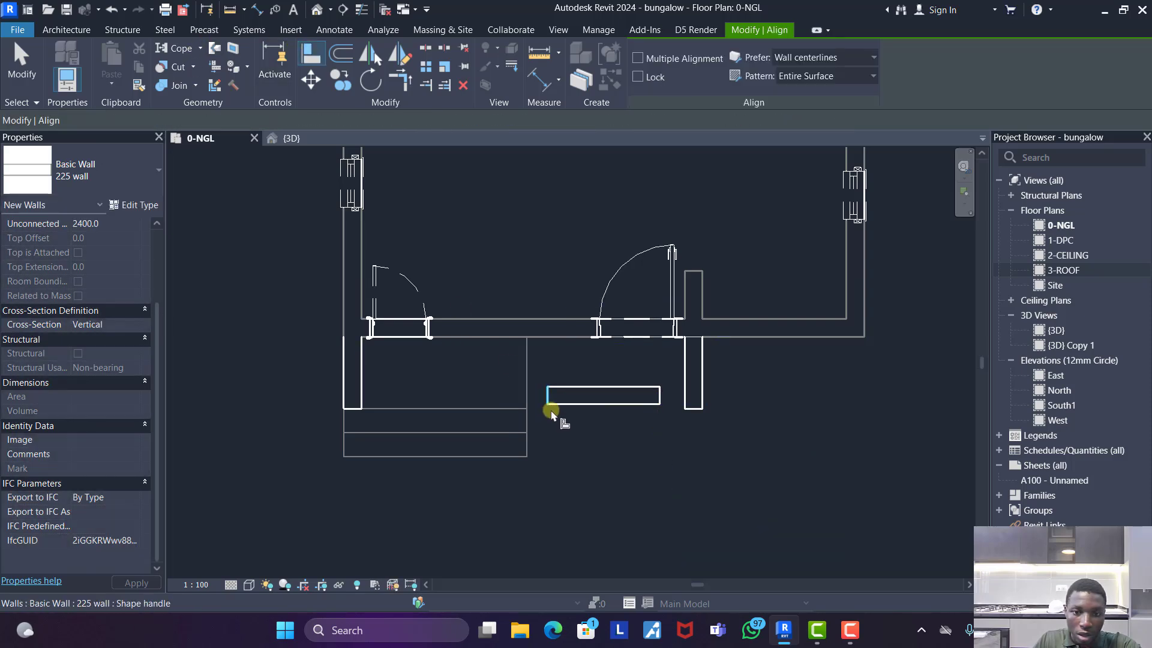
left_click(509, 408)
left_click(572, 405)
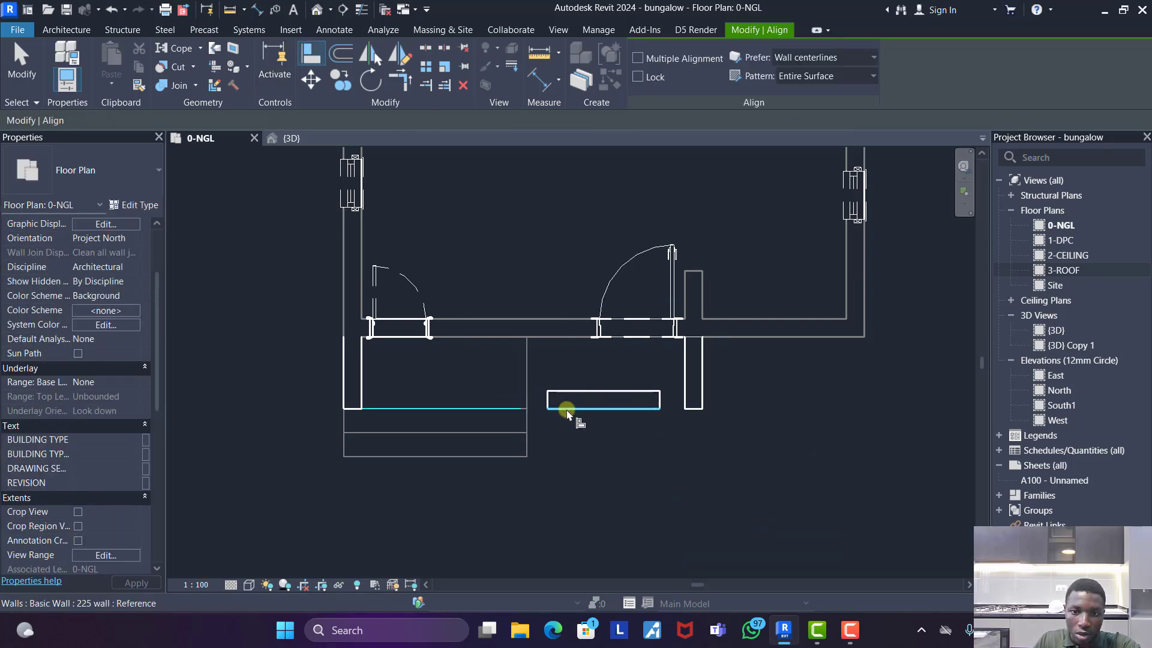
- Stretch the horizontal 225 wall at both ends to meet the corner wall and finish at the existing landing's side edge
key("Escape")
key("Escape")
left_click(574, 398)
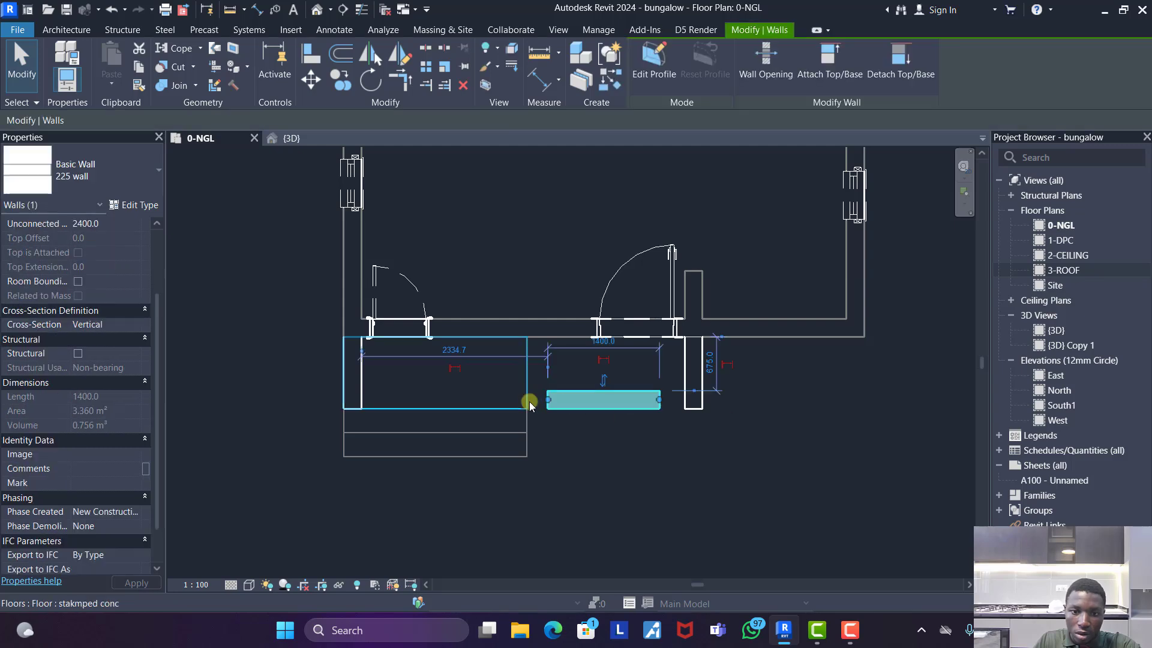
left_click_drag(548, 399, 354, 399)
left_click_drag(660, 399, 528, 399)
left_click(722, 444)
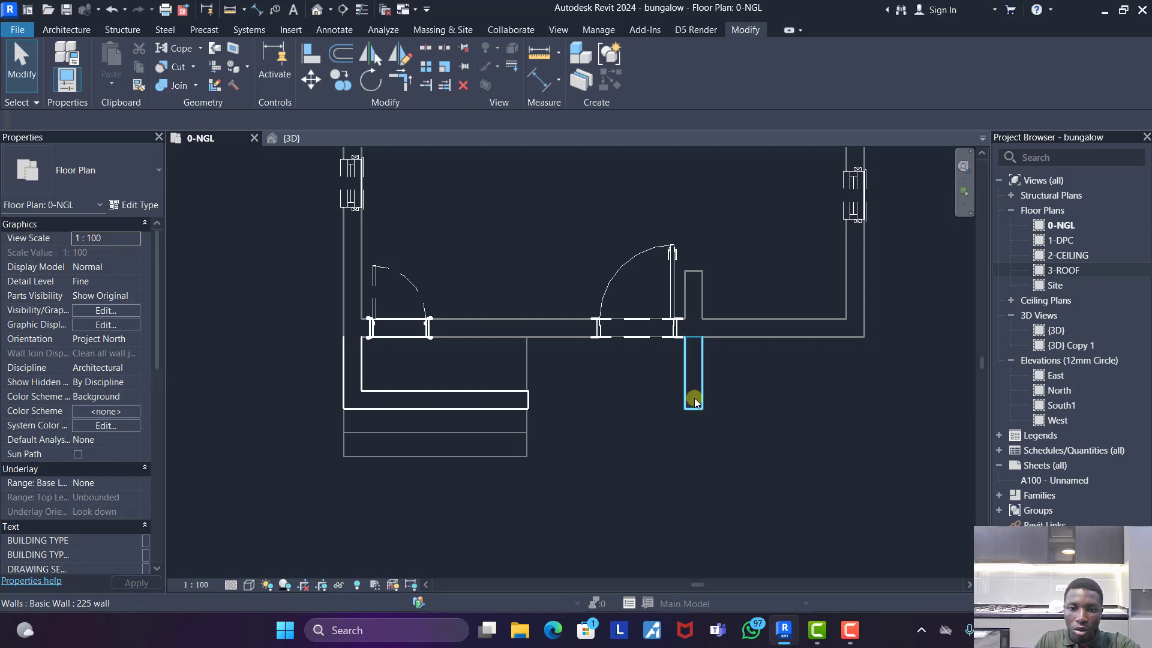
- Start a stakmped conc floor like the existing landing and sketch a rectangle about 1975 by 675 mm between the landing and the projecting wall
left_click(530, 365)
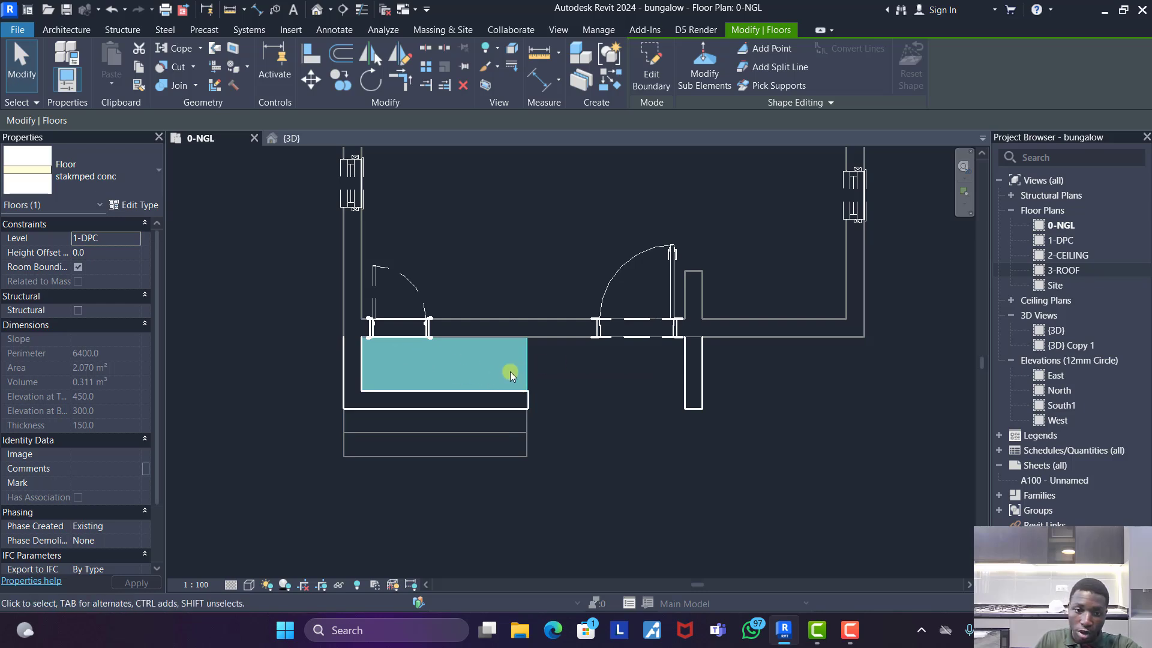
left_click(543, 369)
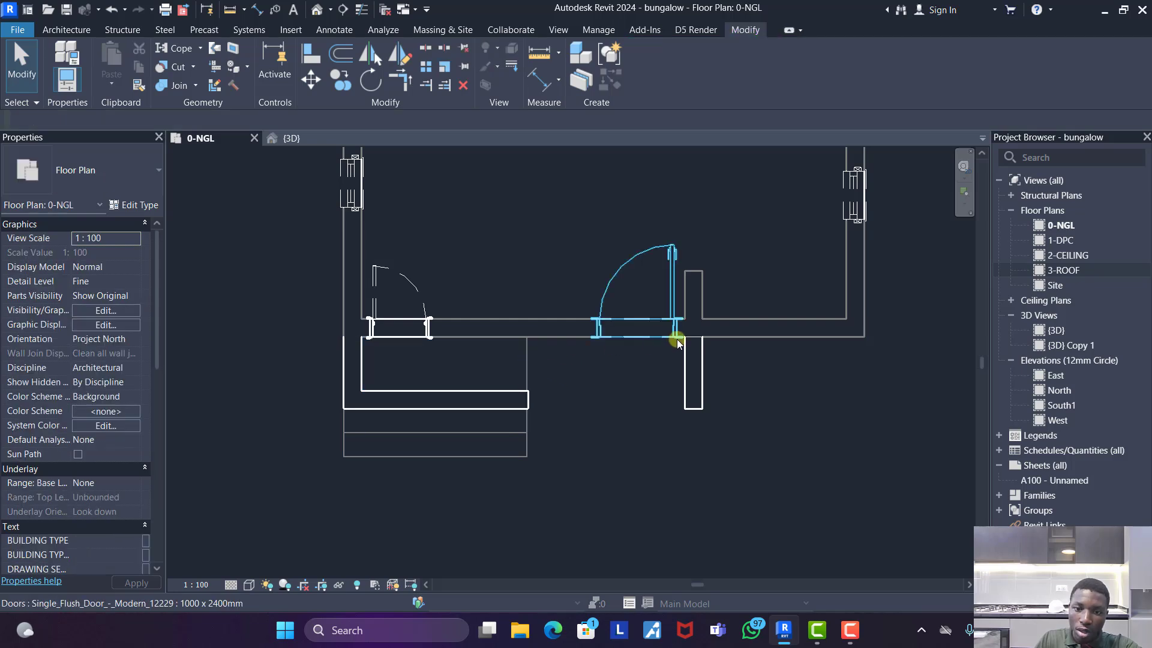
left_click(527, 369)
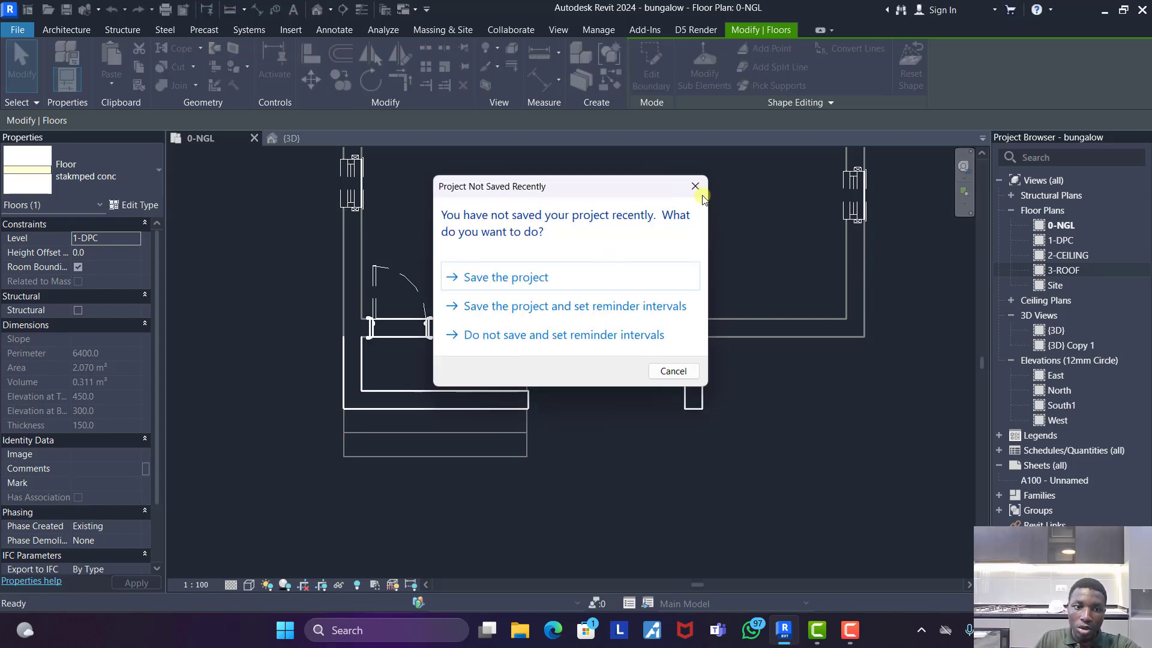
left_click(696, 188)
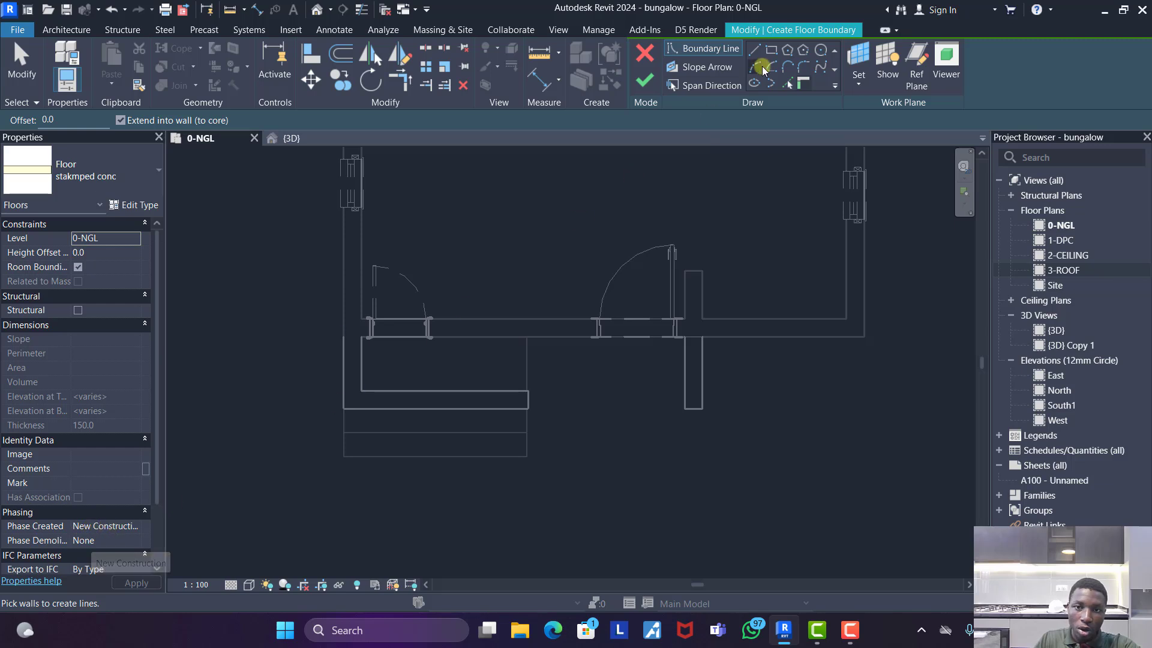
left_click(754, 49)
left_click(528, 337)
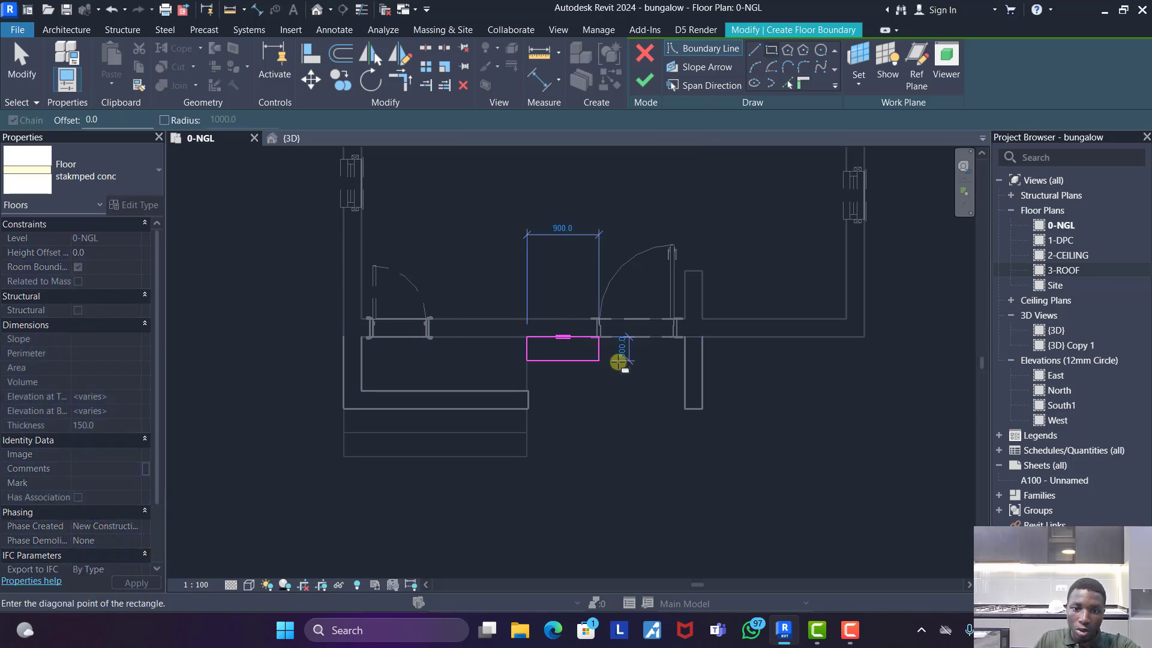
left_click(684, 391)
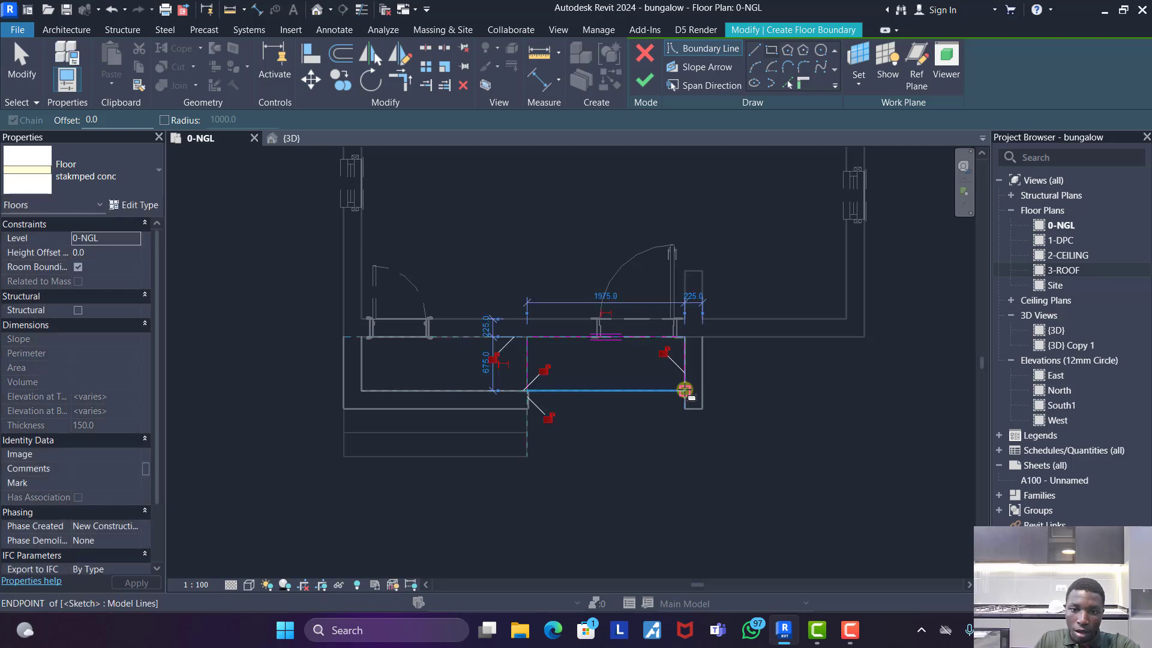
- Extend the floor sketch's front edge to the existing landing's front line, finish the floor and set its level to 1-DPC
key("Escape")
key("Escape")
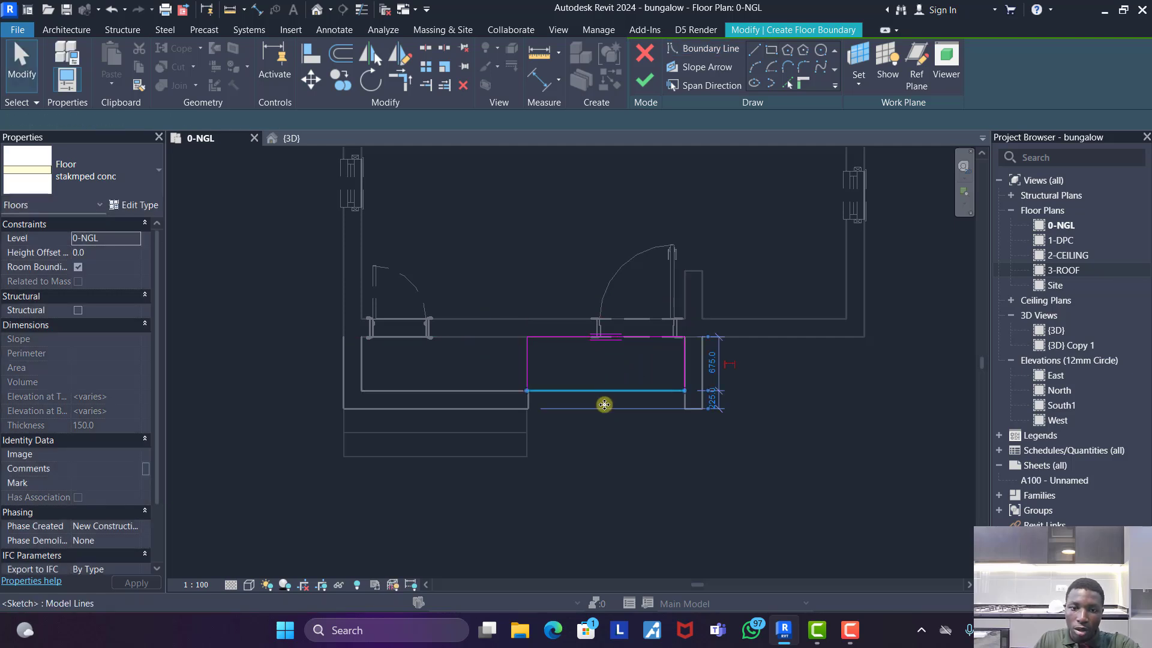
left_click_drag(609, 390, 602, 409)
left_click(653, 74)
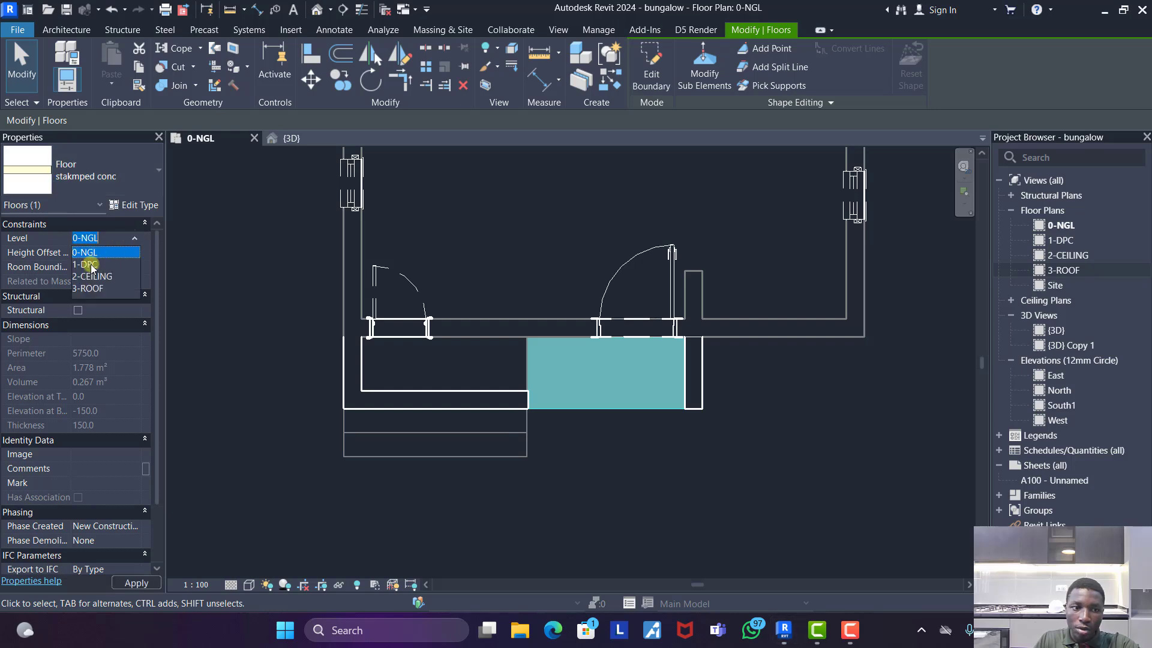
left_click(813, 416)
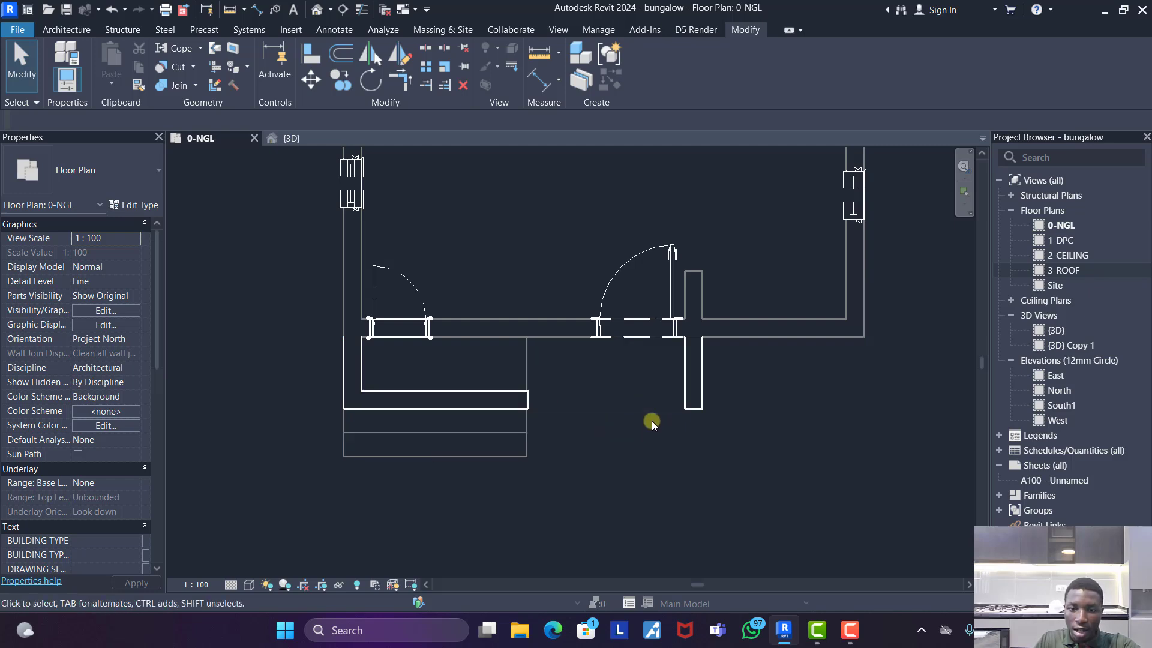
- Copy the two existing front step floors sideways so they end against the wall beside the new landing
left_click(513, 429)
left_click(509, 457, "ctrl")
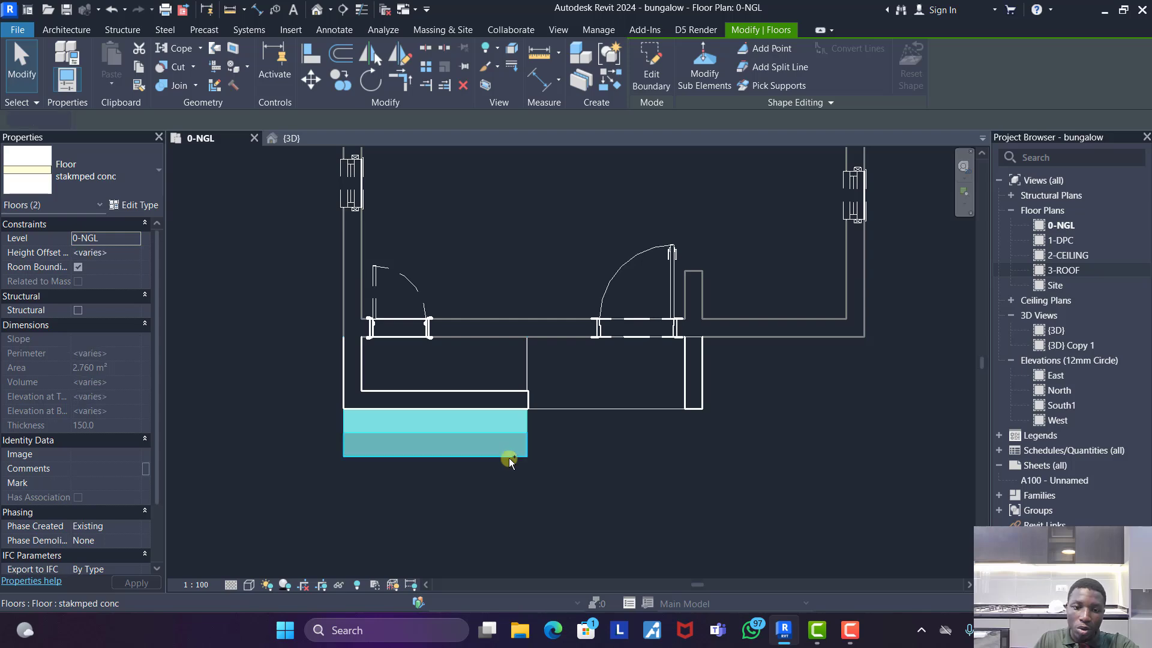
left_click(348, 80)
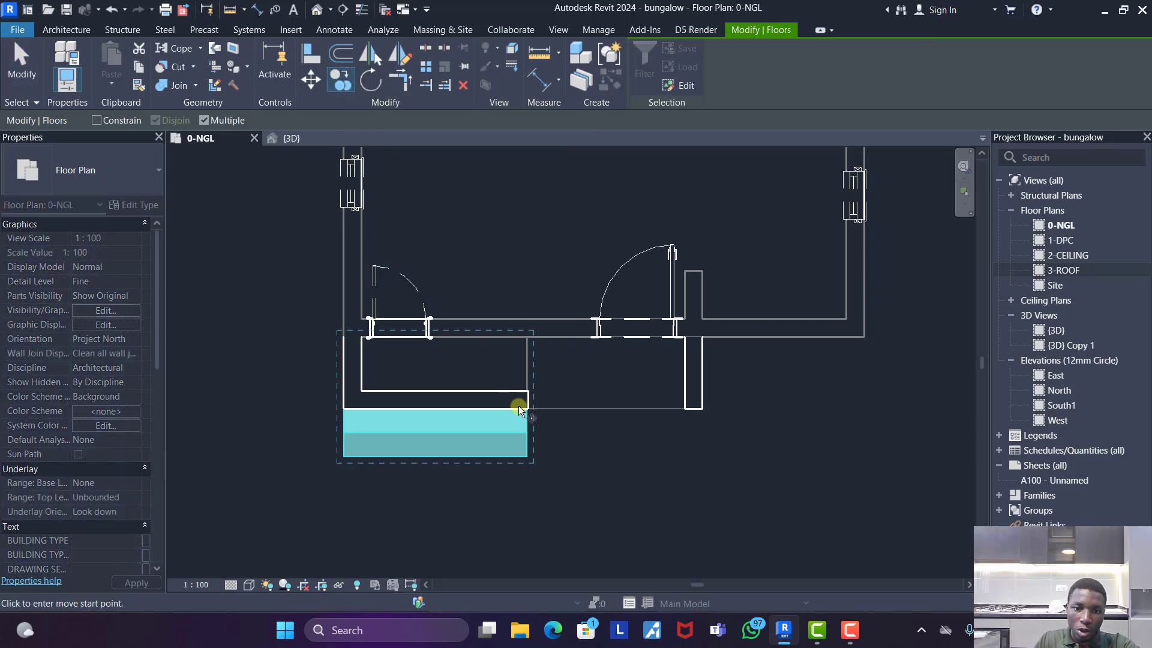
left_click(529, 410)
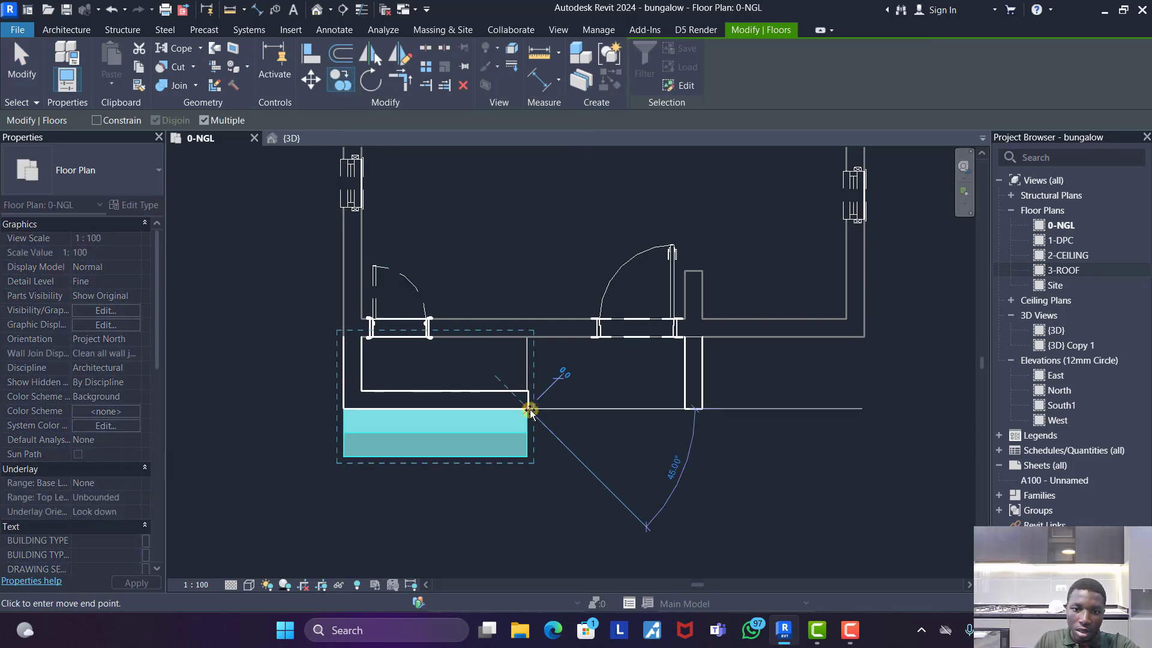
left_click(685, 411)
key("Escape")
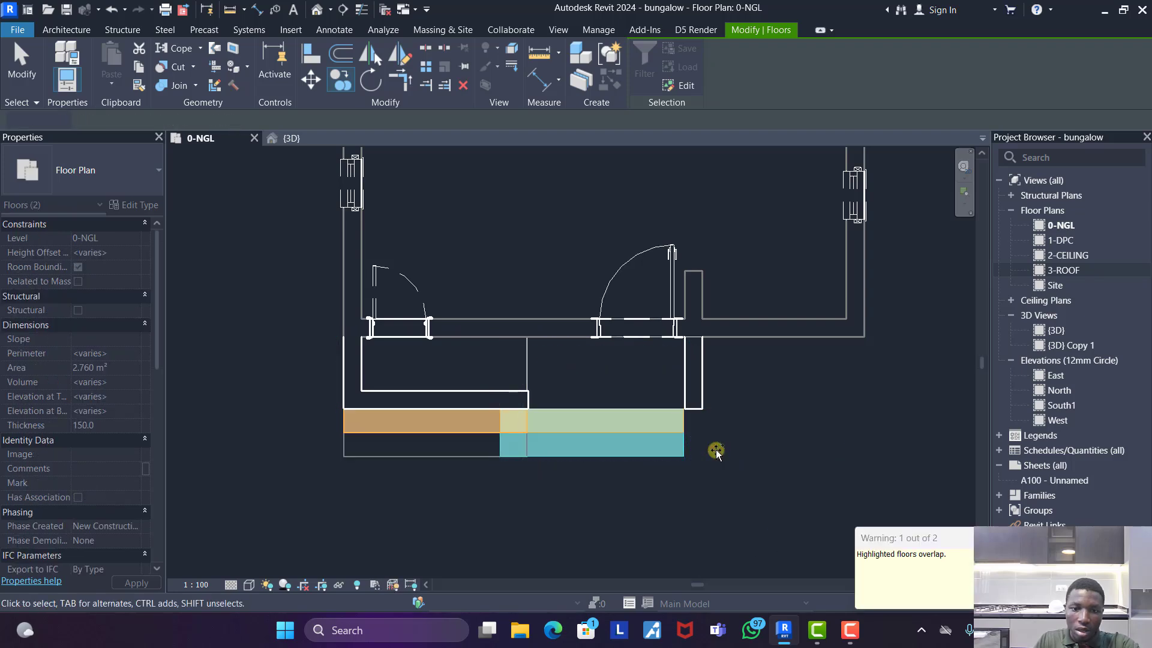
key("Escape")
- Edit the copied lower step's boundary, moving its inner side edge to the side edge of the new landing
left_click(621, 456)
double_click(504, 444)
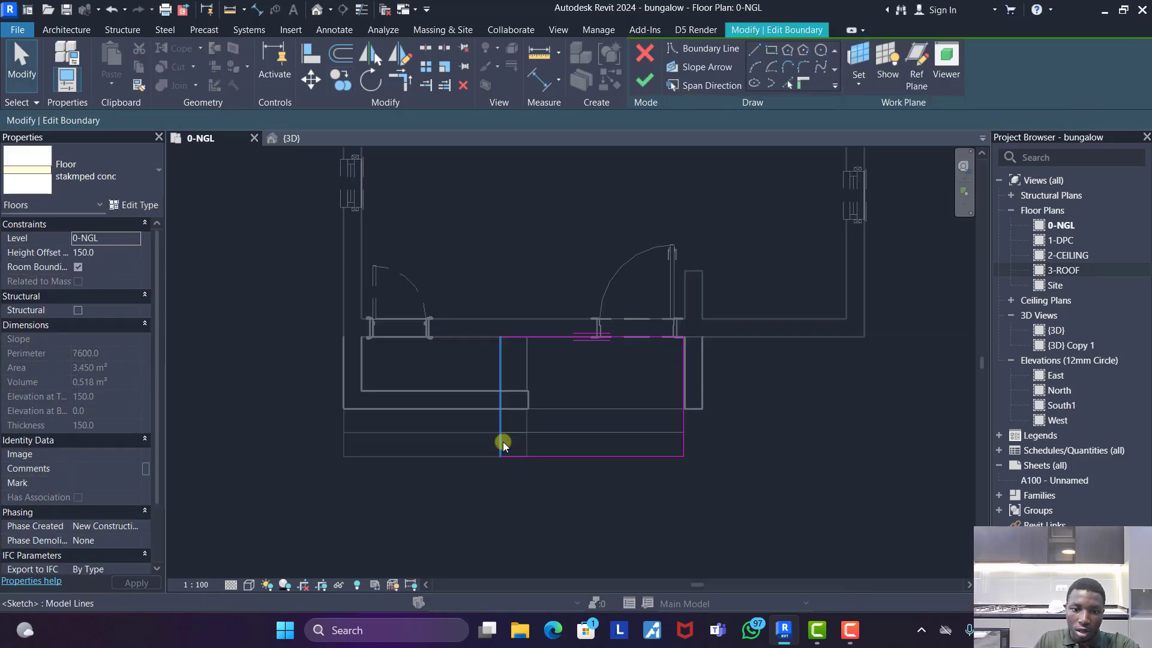
left_click(527, 424)
left_click(642, 78)
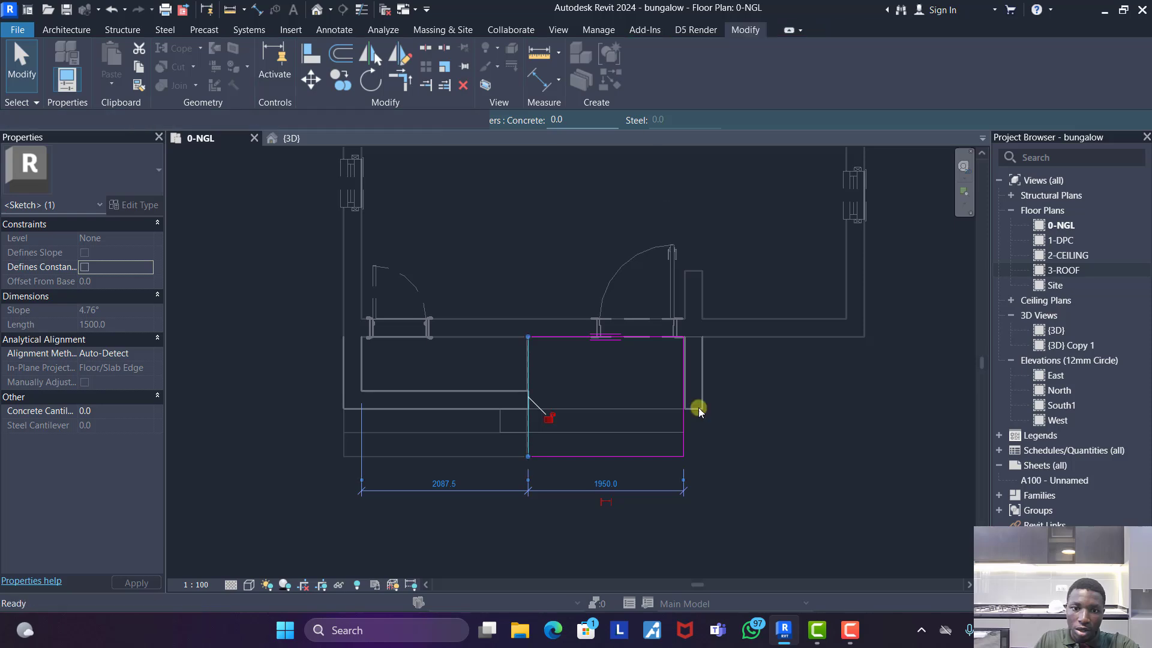
- Trim the copied upper step's boundary to the new landing's side edge and finish the sketch
left_click(624, 434)
double_click(622, 432)
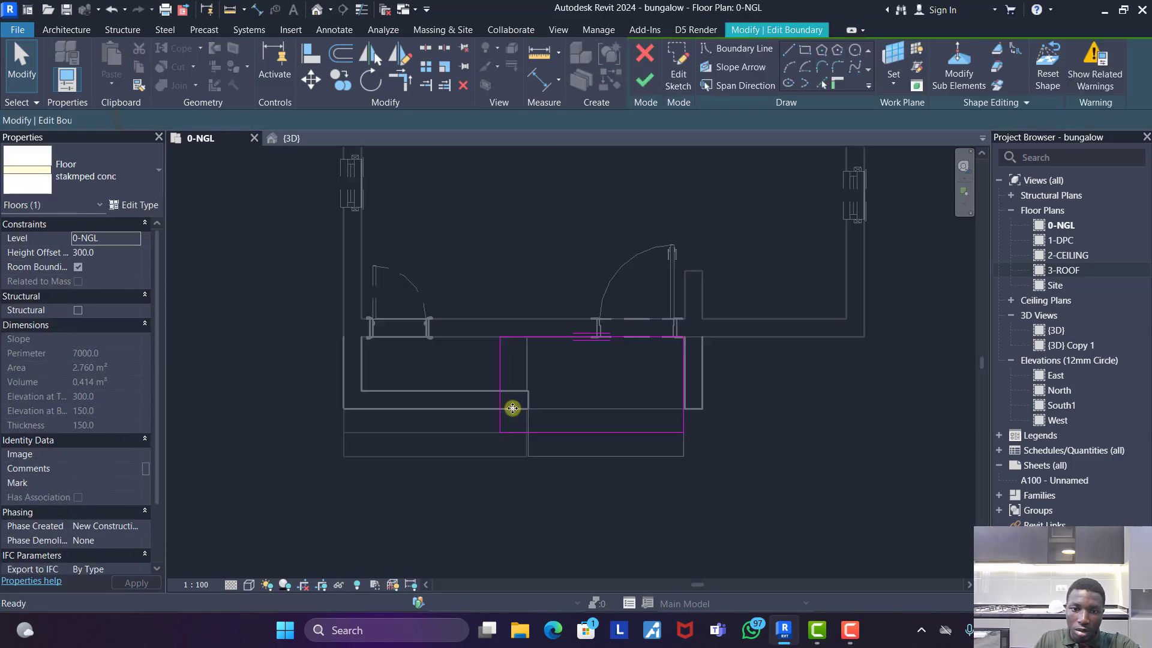
left_click(528, 408)
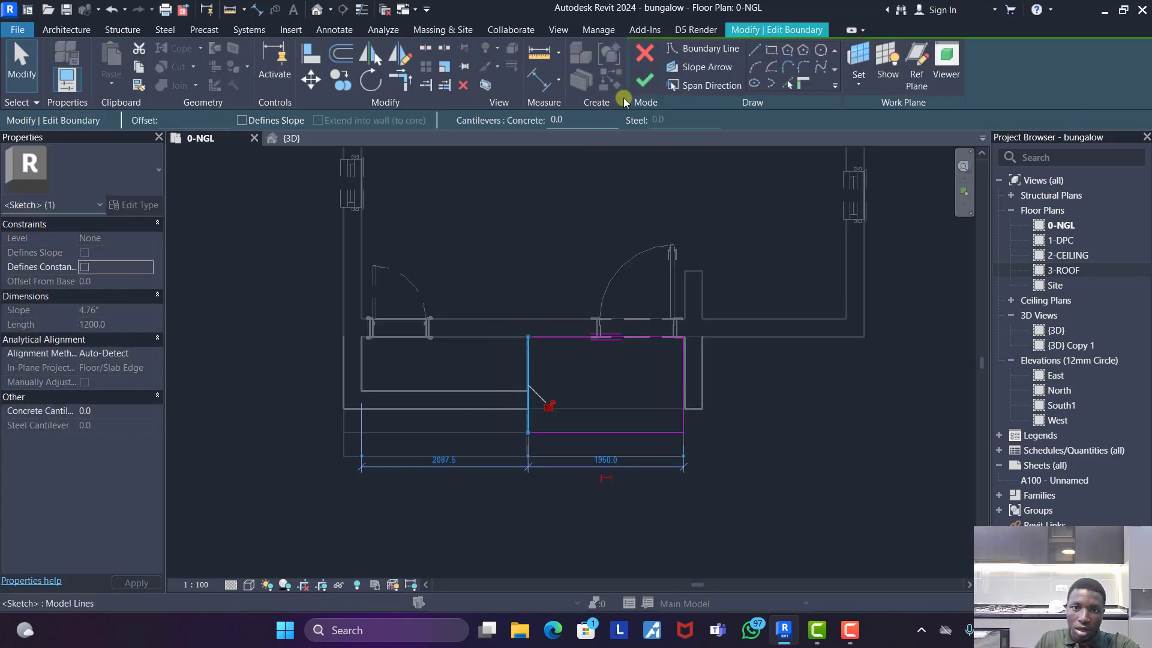
left_click(645, 79)
left_click(772, 419)
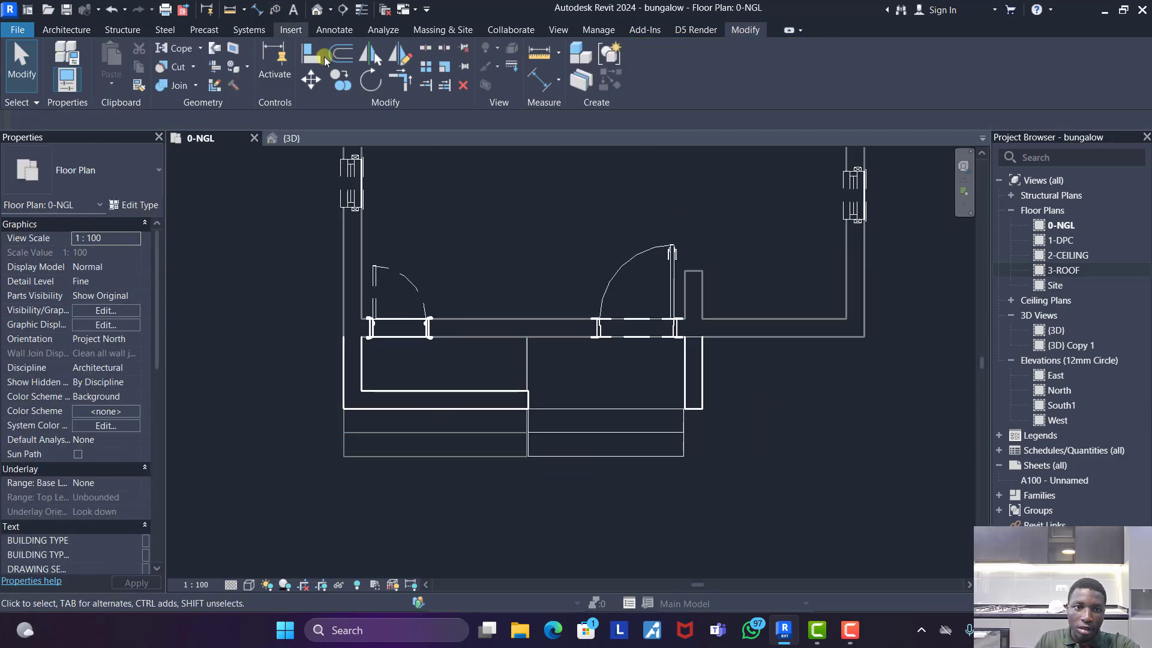
- Check the phase of the two copied steps and mark the two original front steps as demolished
left_click(649, 443)
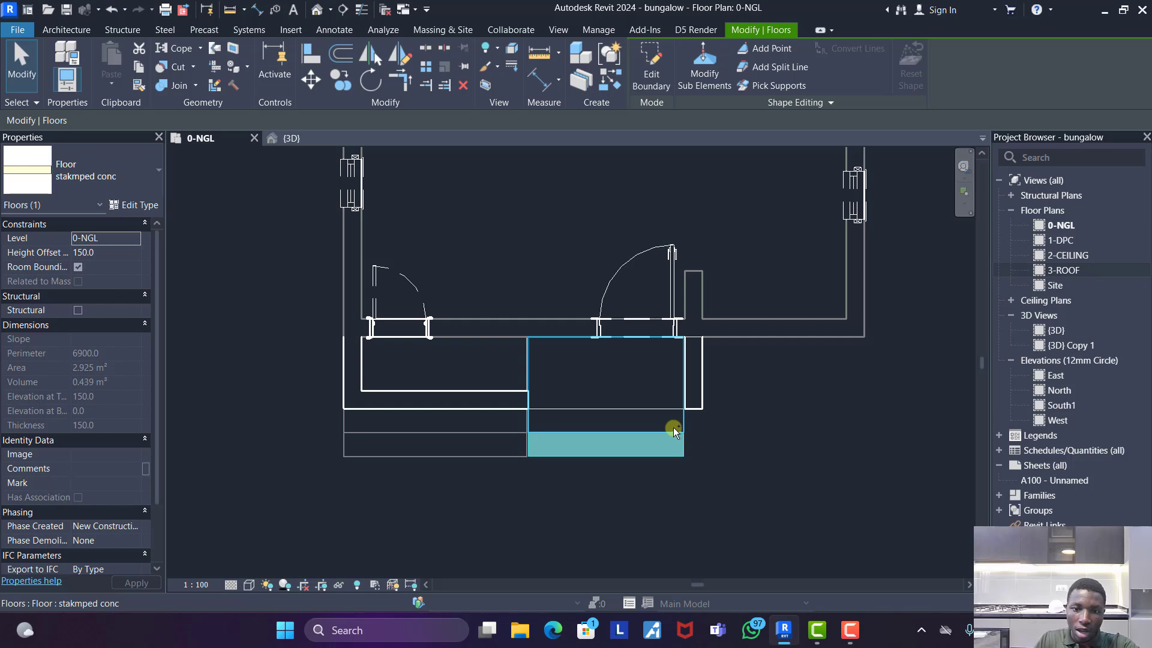
left_click(668, 423, "ctrl")
scroll(108, 496, "down", 1)
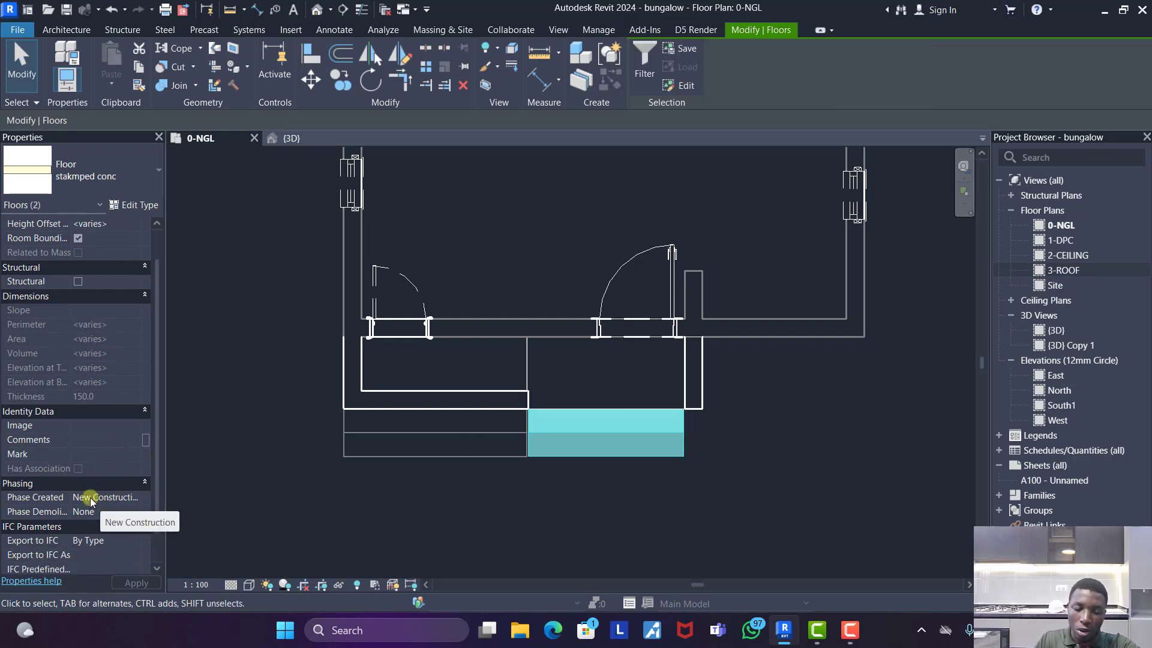
left_click(255, 469)
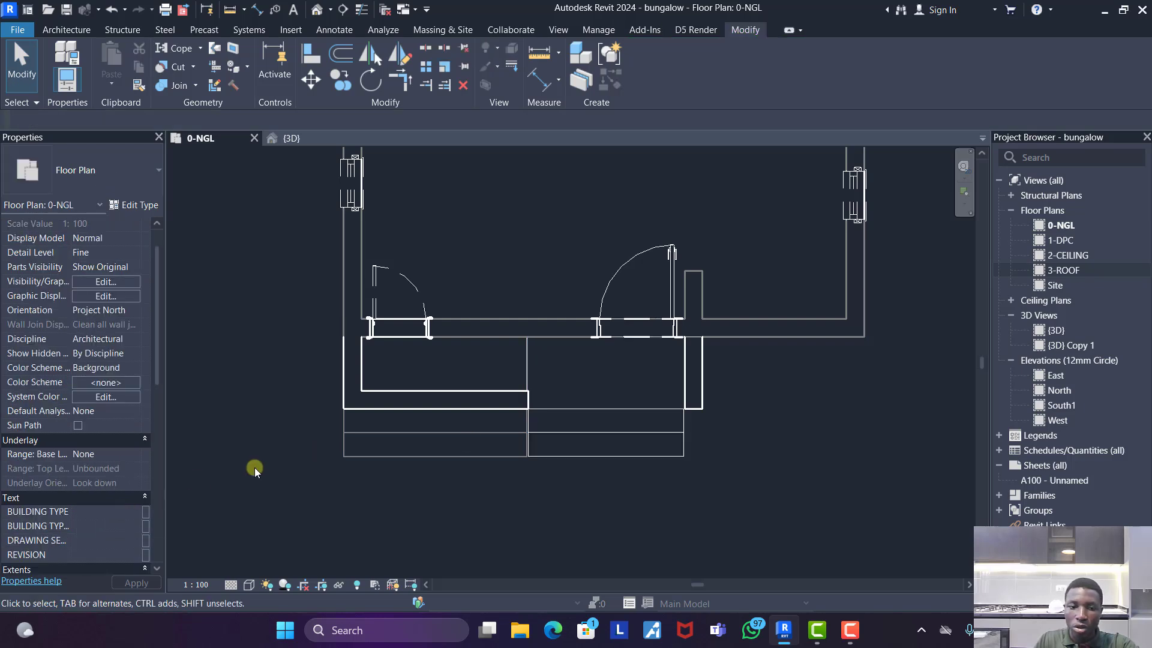
left_click(233, 85)
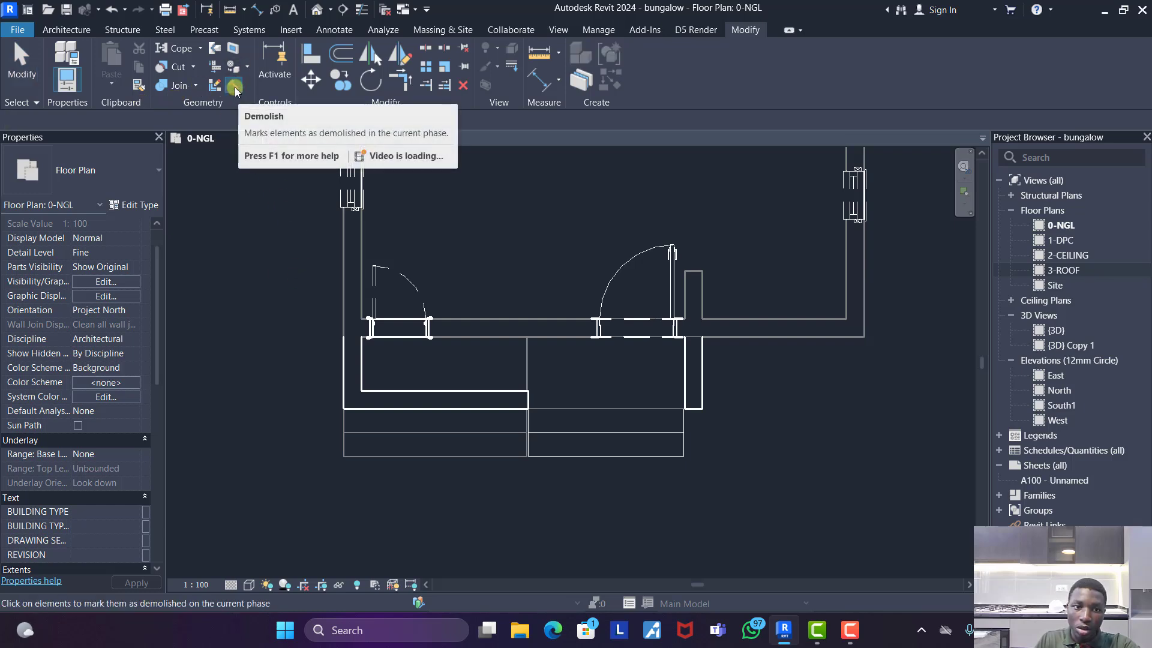
left_click(459, 455)
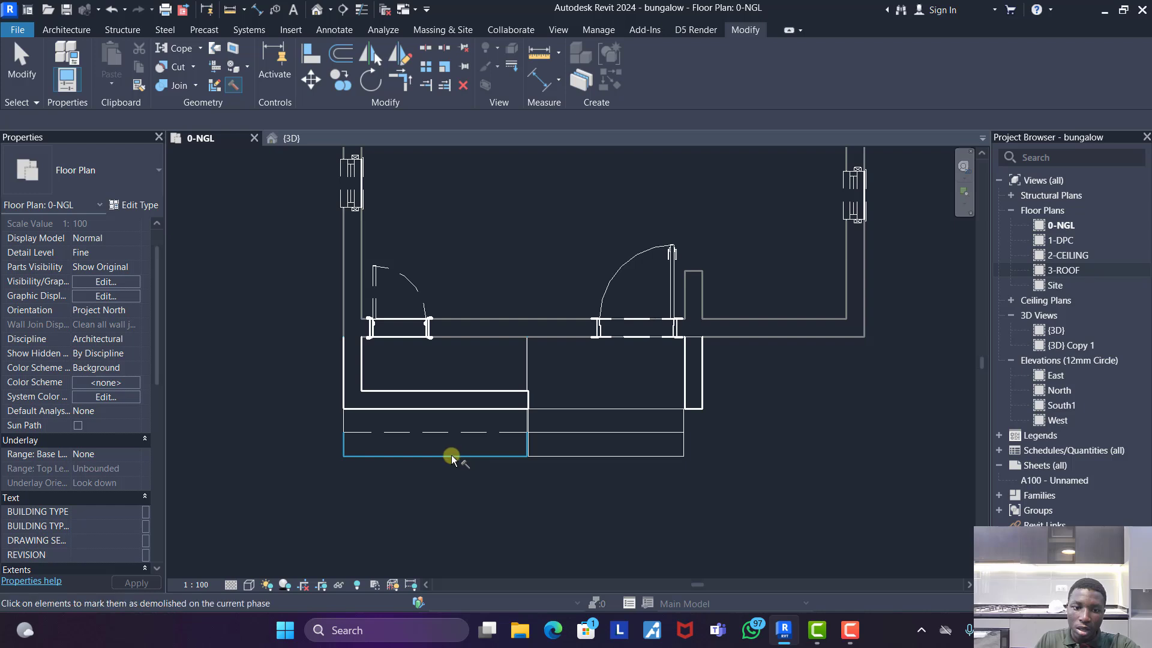
key("Escape")
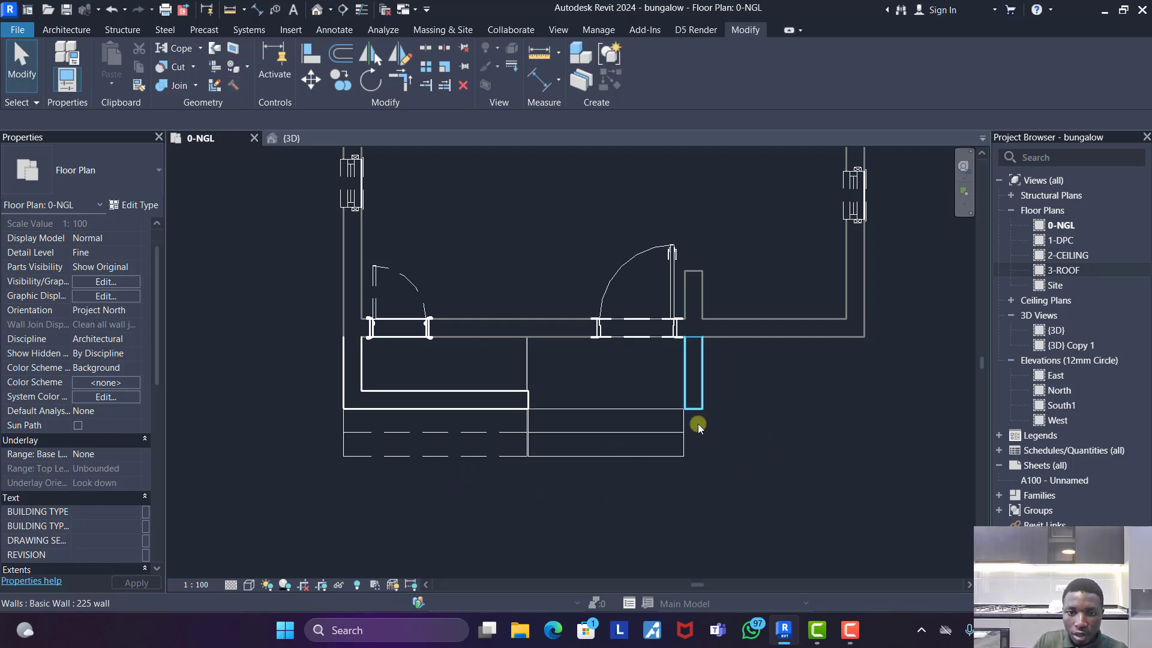
- Extend the projecting wall beside the new steps to their front edge and align its end with the lower step
left_click(695, 407)
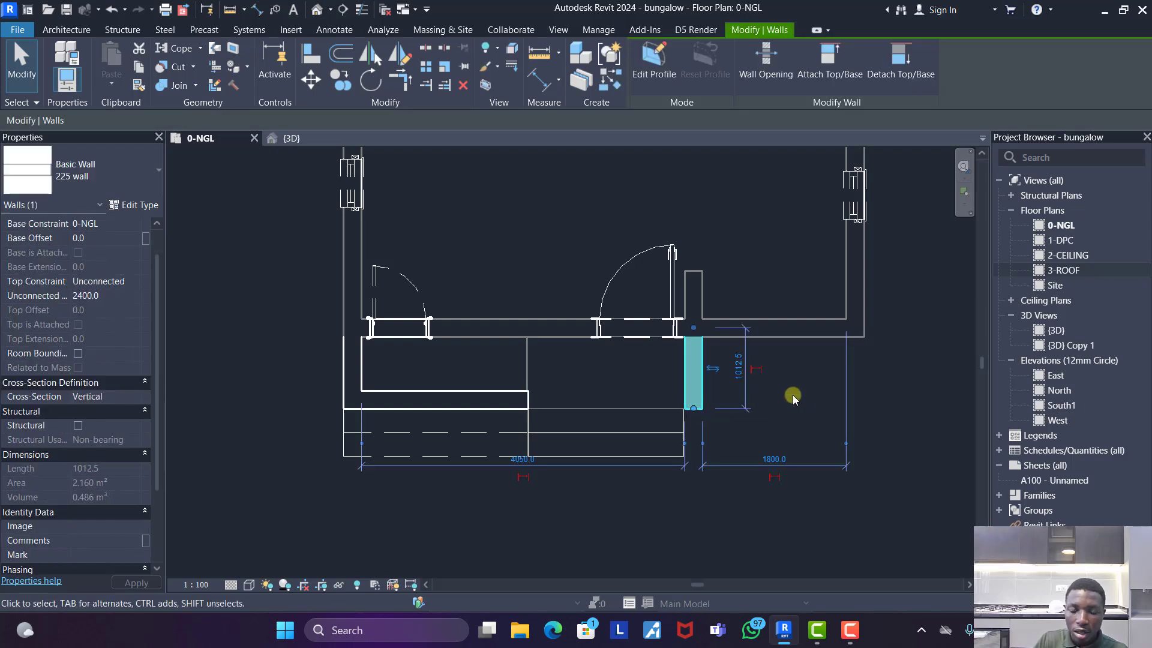
left_click_drag(694, 413, 693, 456)
left_click(311, 53)
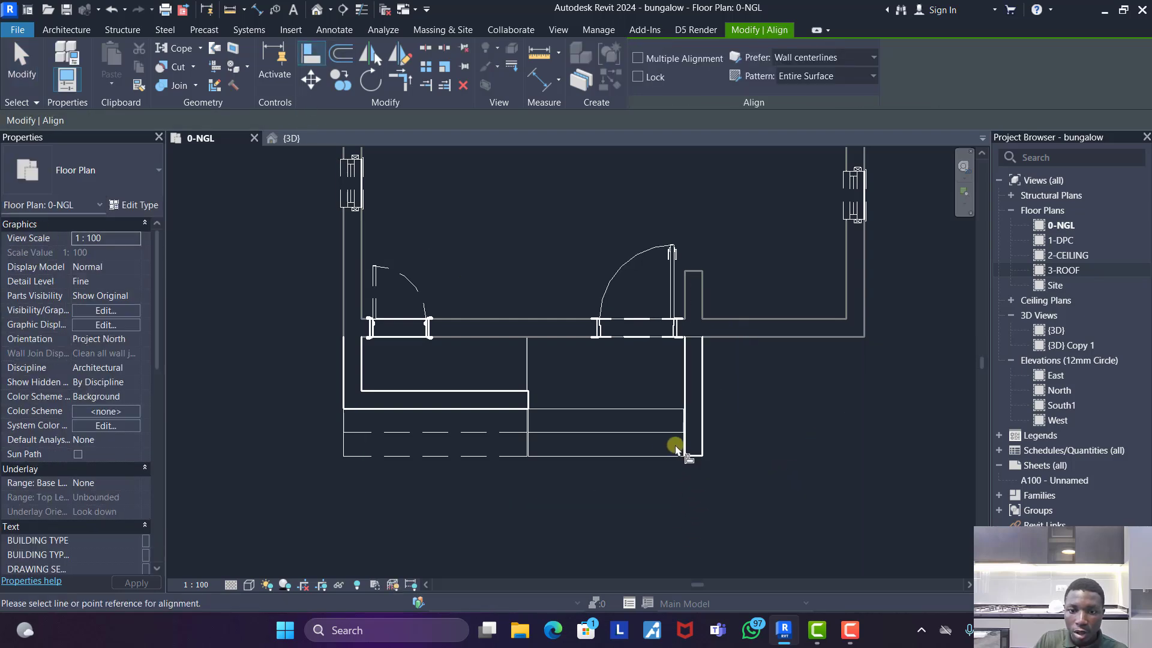
left_click(671, 456)
key("Escape")
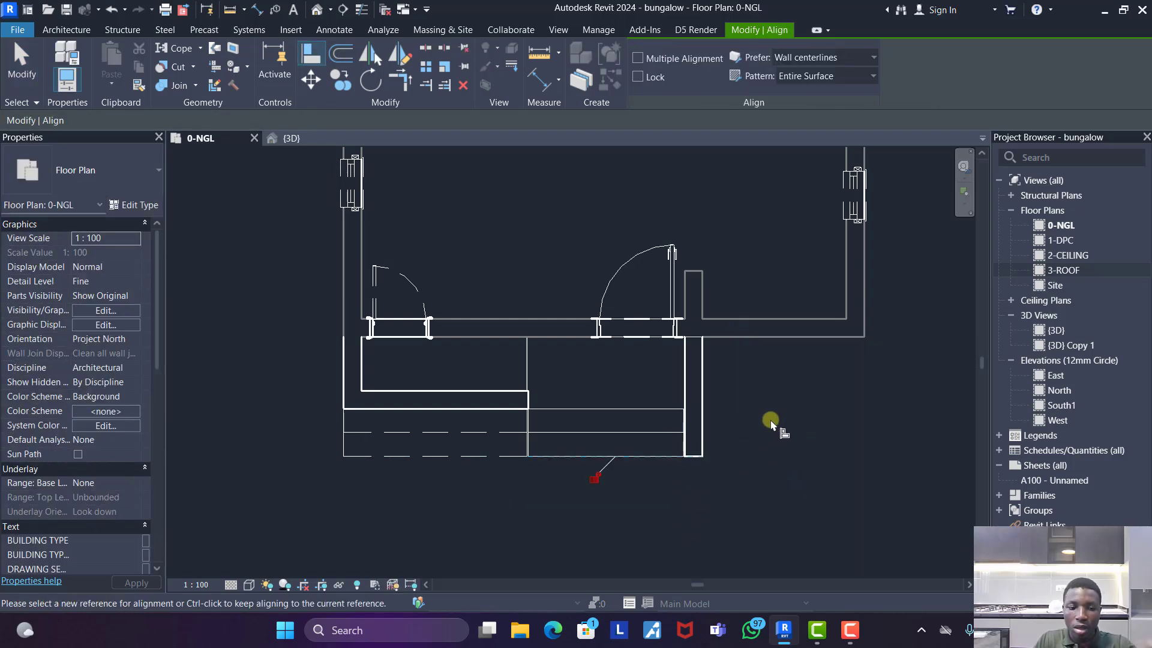
key("Escape")
- Set the 0-NGL floor plan's phase filter to Show Complete and review the whole plan
scroll(624, 448, "down", 4)
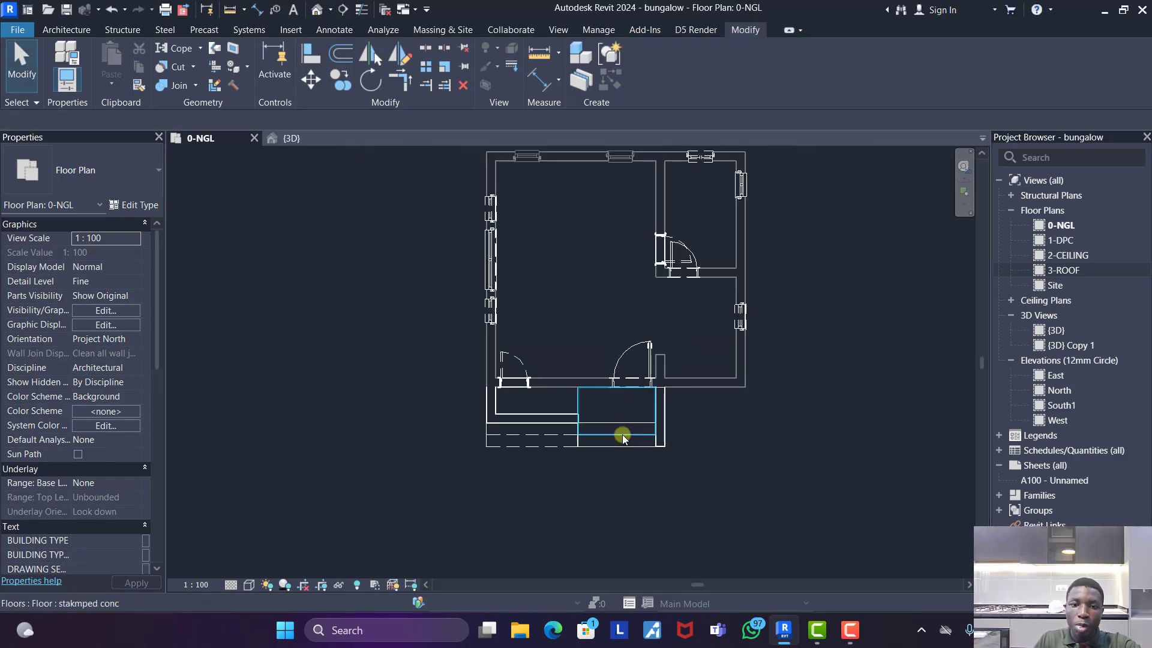
scroll(703, 246, "up", 2)
scroll(689, 268, "down", 2)
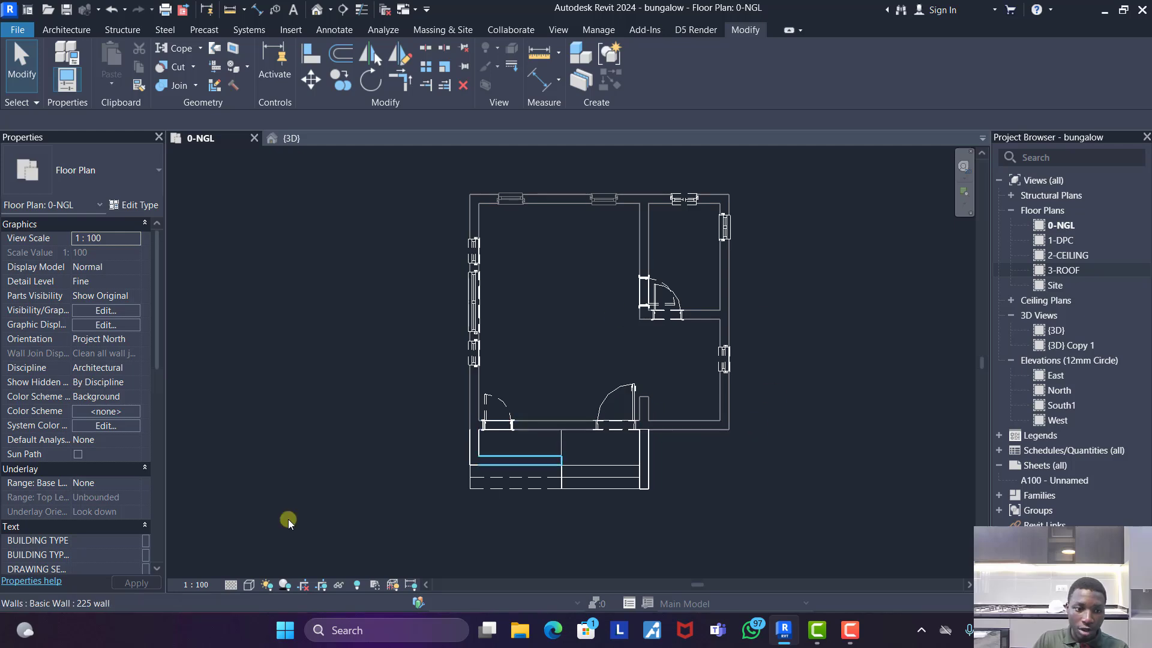
scroll(100, 512, "down", 8)
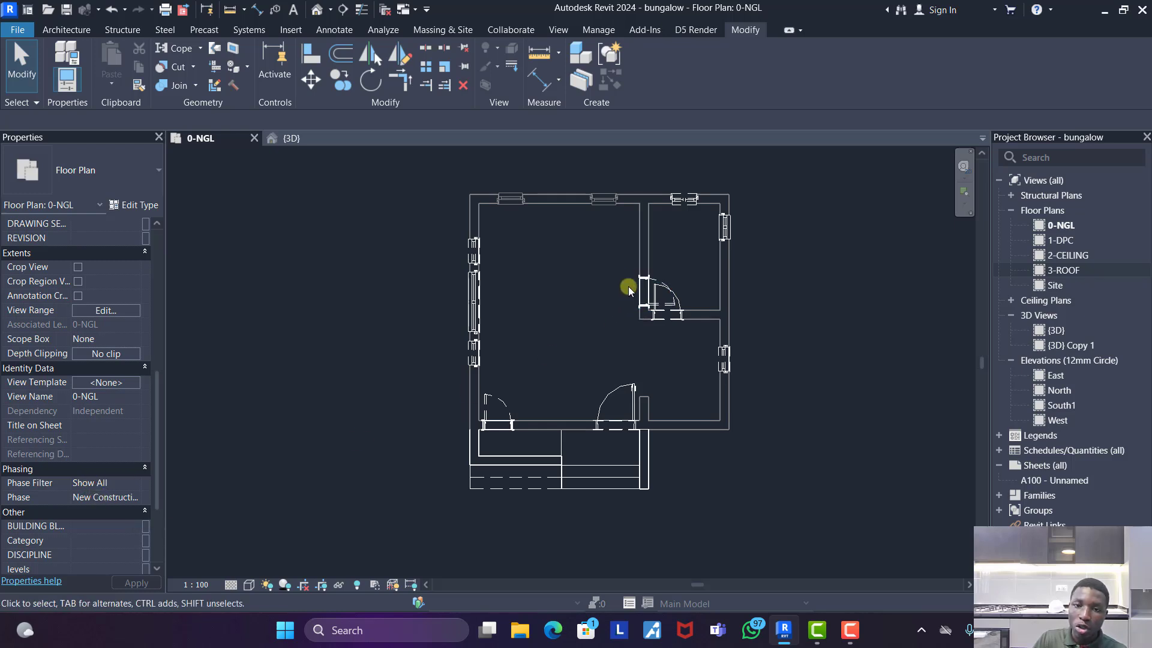
left_click(134, 484)
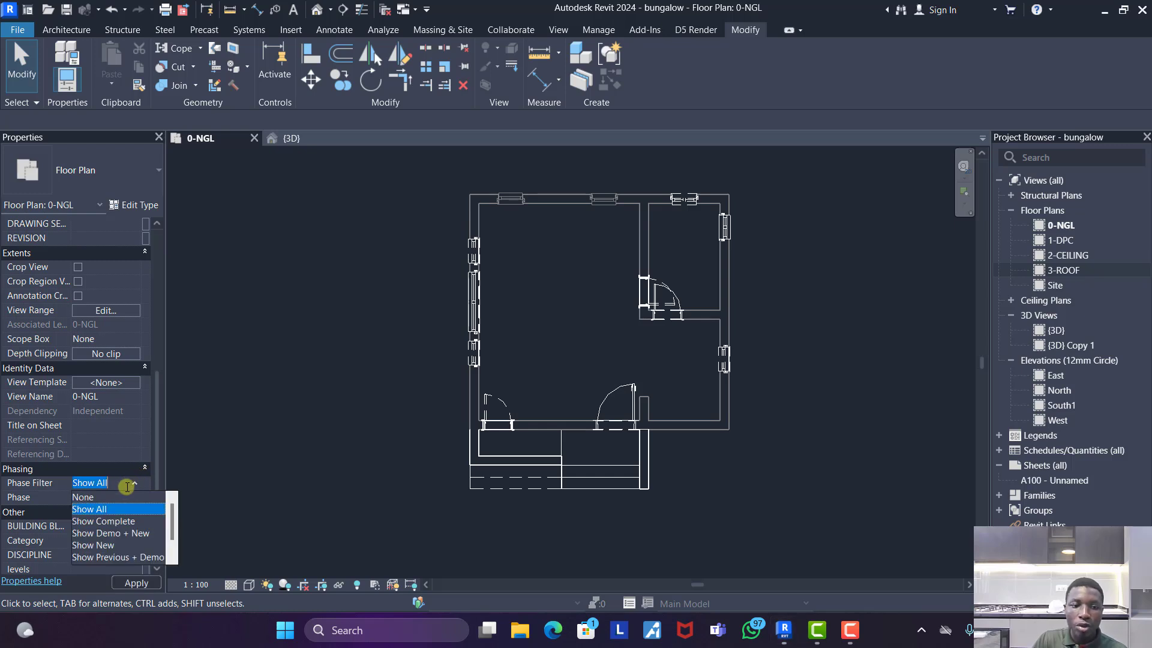
left_click(103, 522)
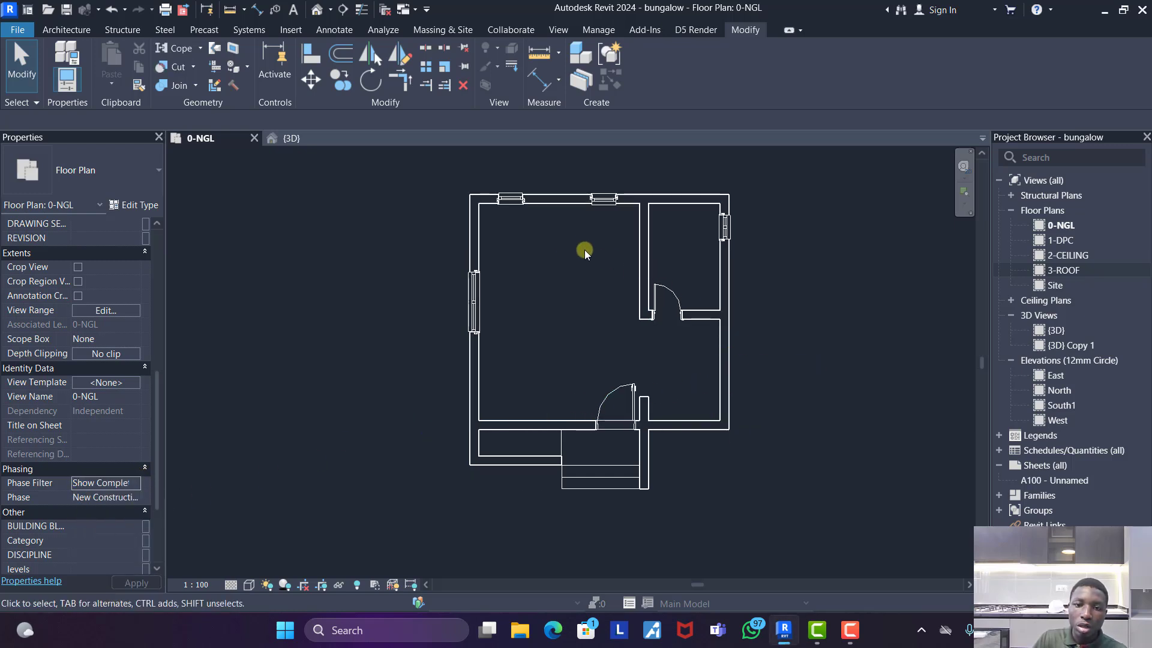
scroll(603, 429, "up", 2)
scroll(616, 427, "down", 1)
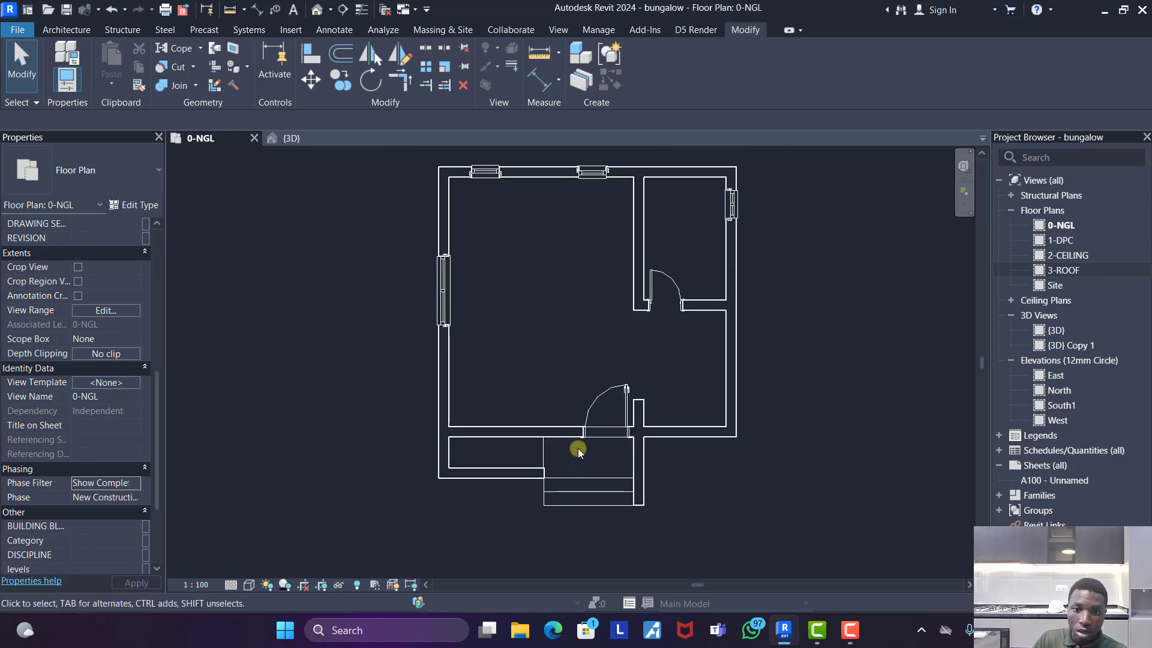
- View the 0-NGL plan in the Existing phase, return it to New Construction and set its phase filter to Show All
left_click(133, 498)
left_click(91, 510)
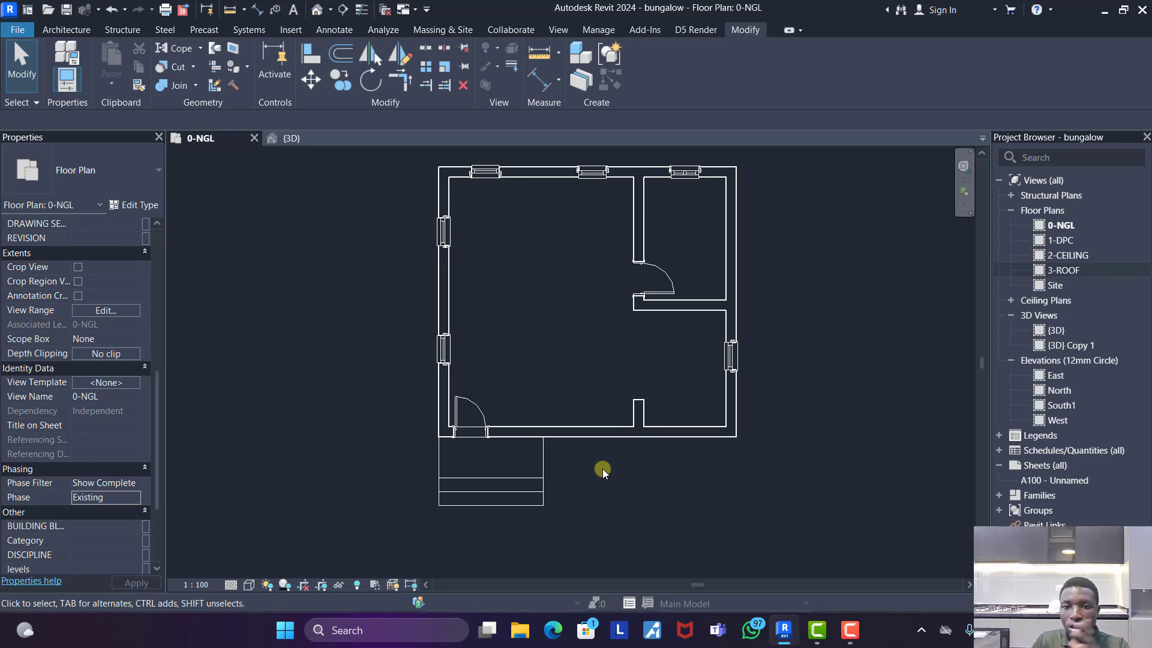
left_click(131, 501)
left_click(108, 524)
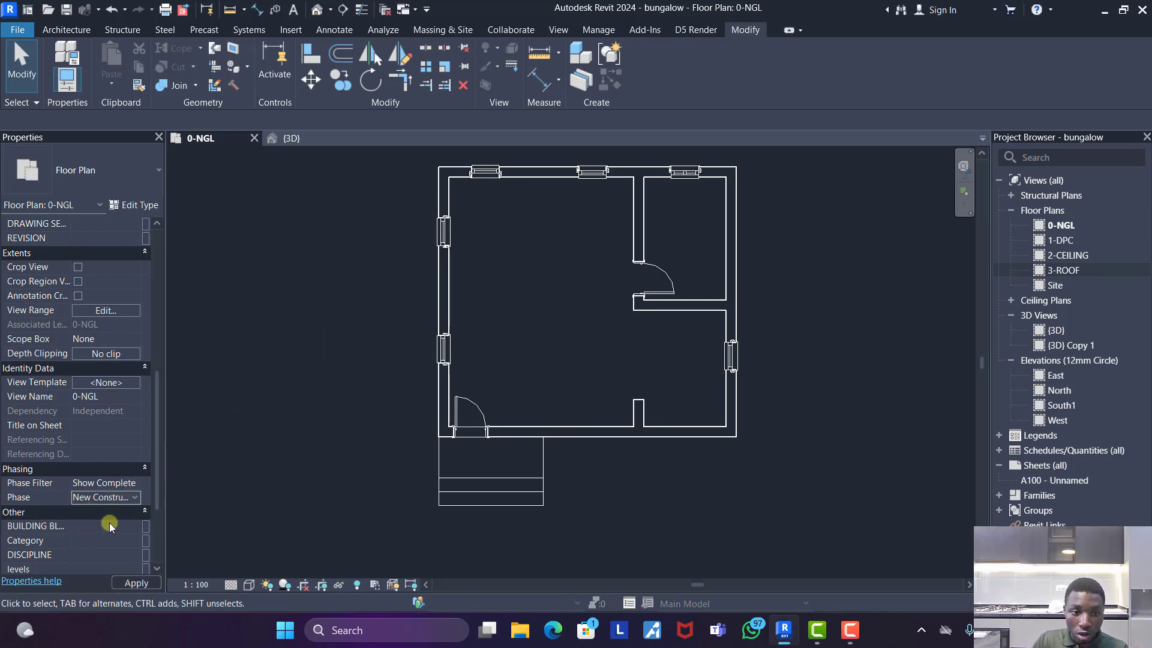
left_click(127, 483)
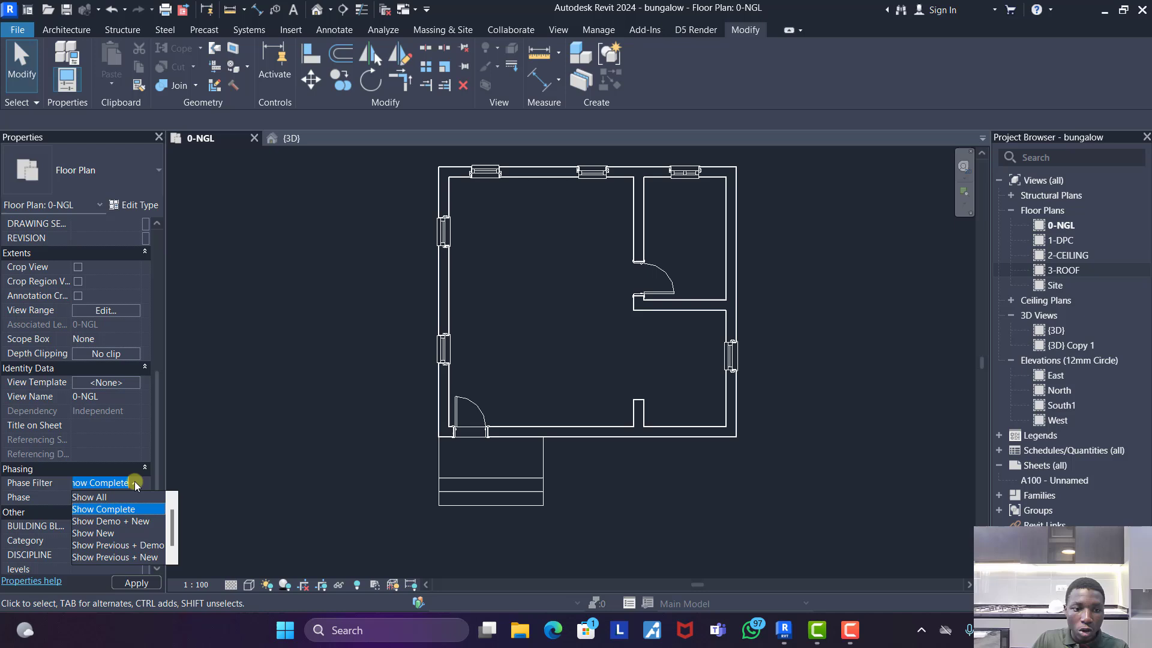
left_click(100, 499)
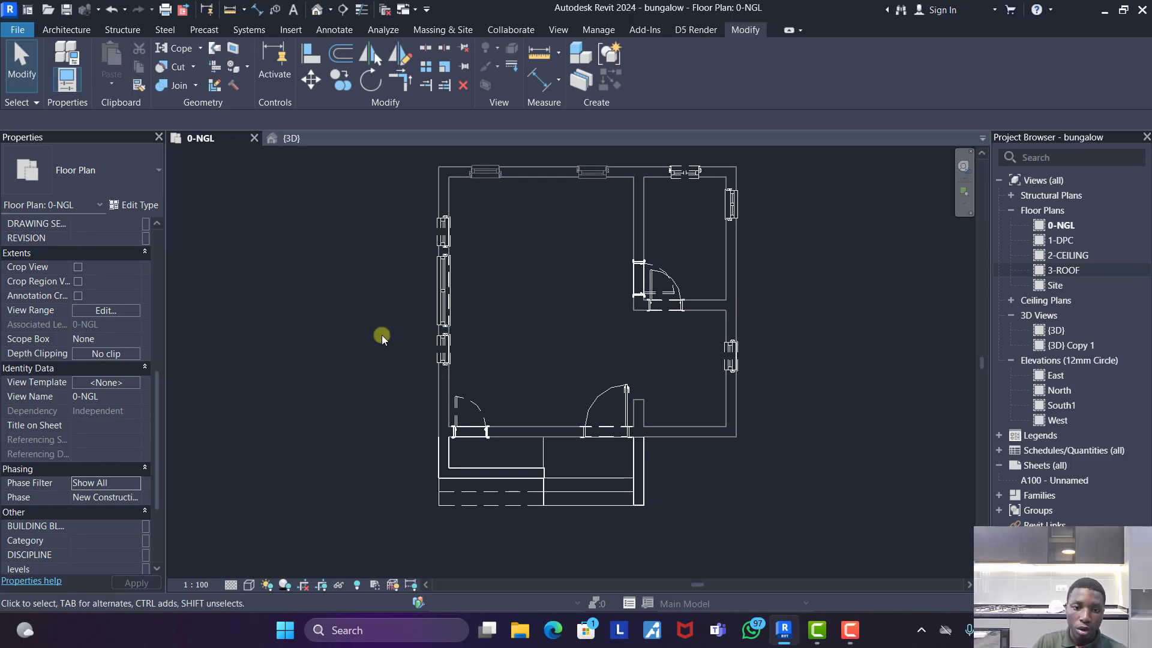
- In the 3D view, set the top constraint of the three new 225 walls around the landing and steps to level 3-ROOF
left_click(295, 138)
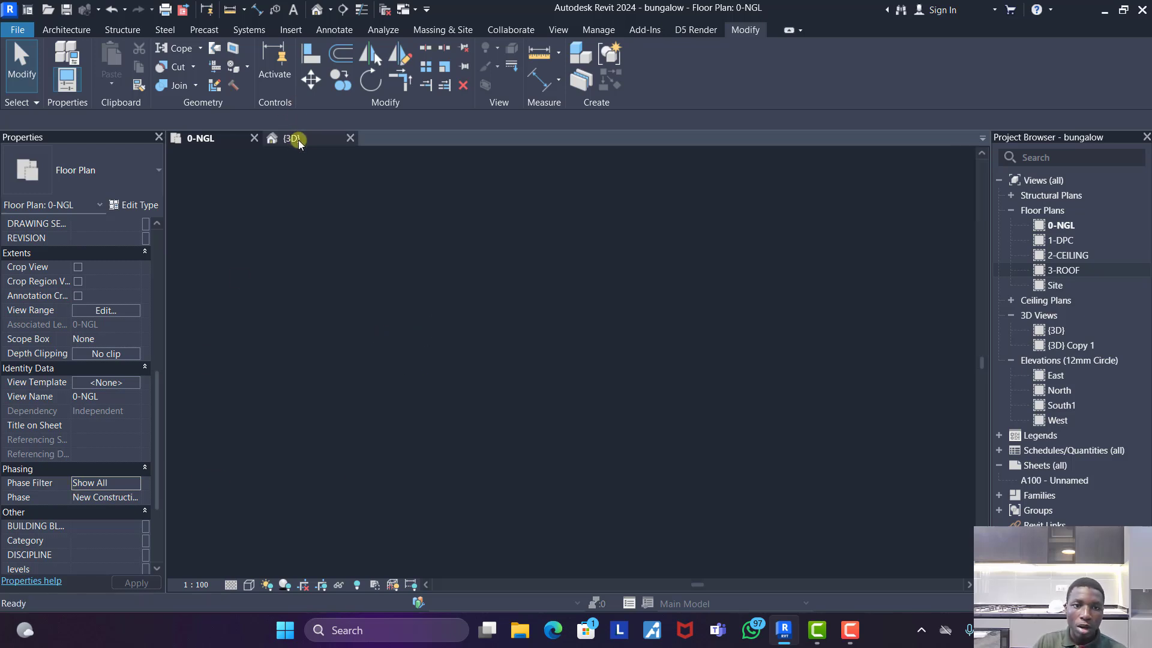
middle_click_drag(714, 402, 452, 437, "shift")
scroll(387, 373, "up", 2)
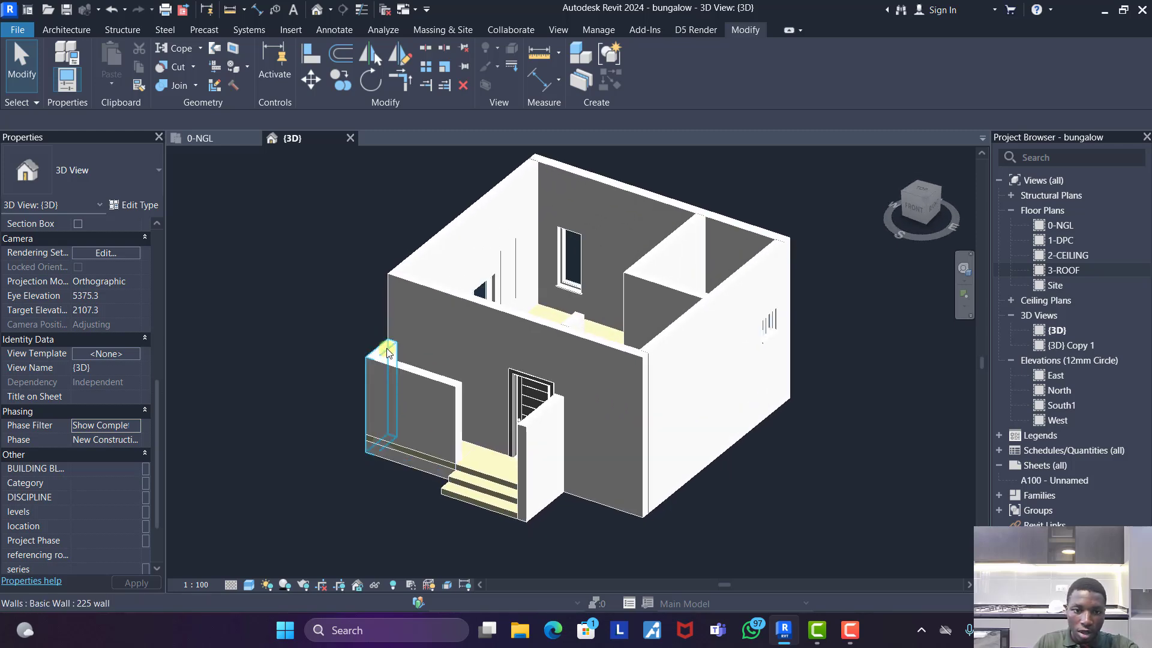
left_click(419, 373)
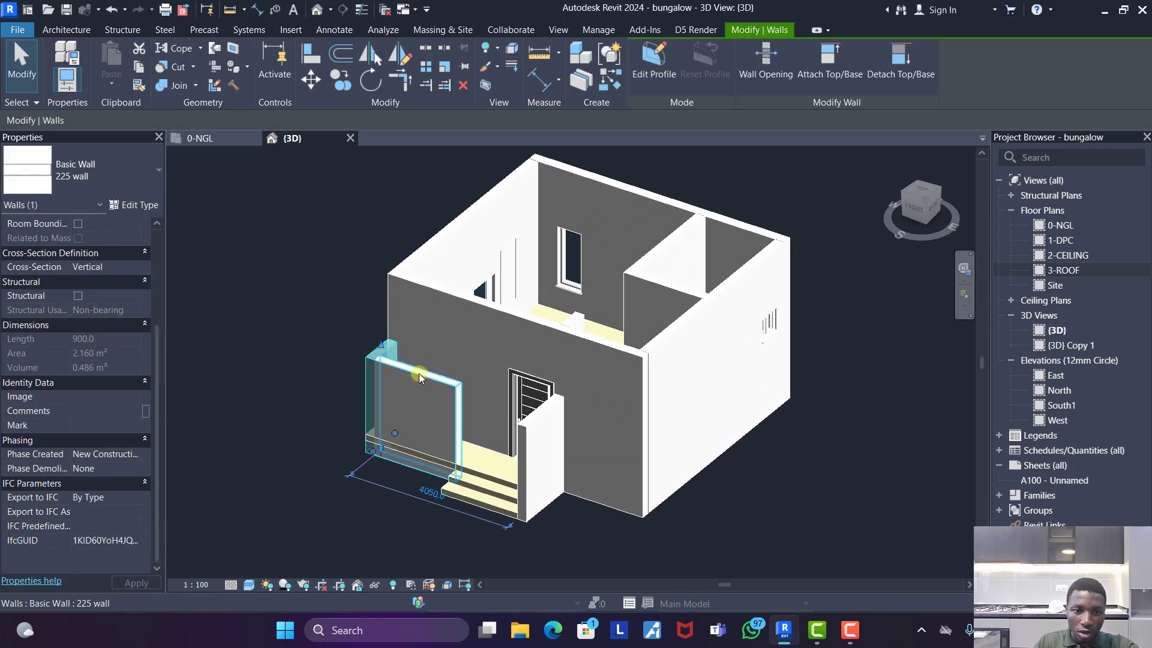
left_click(534, 416, "ctrl")
scroll(126, 277, "up", 4)
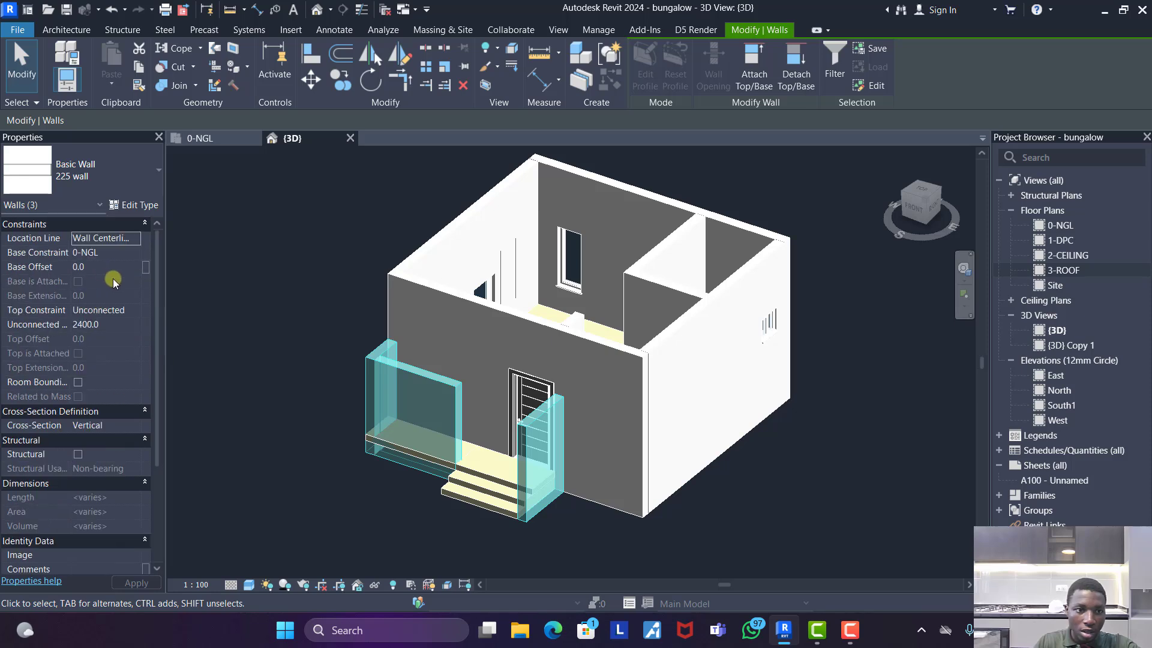
left_click(135, 309)
left_click(127, 373)
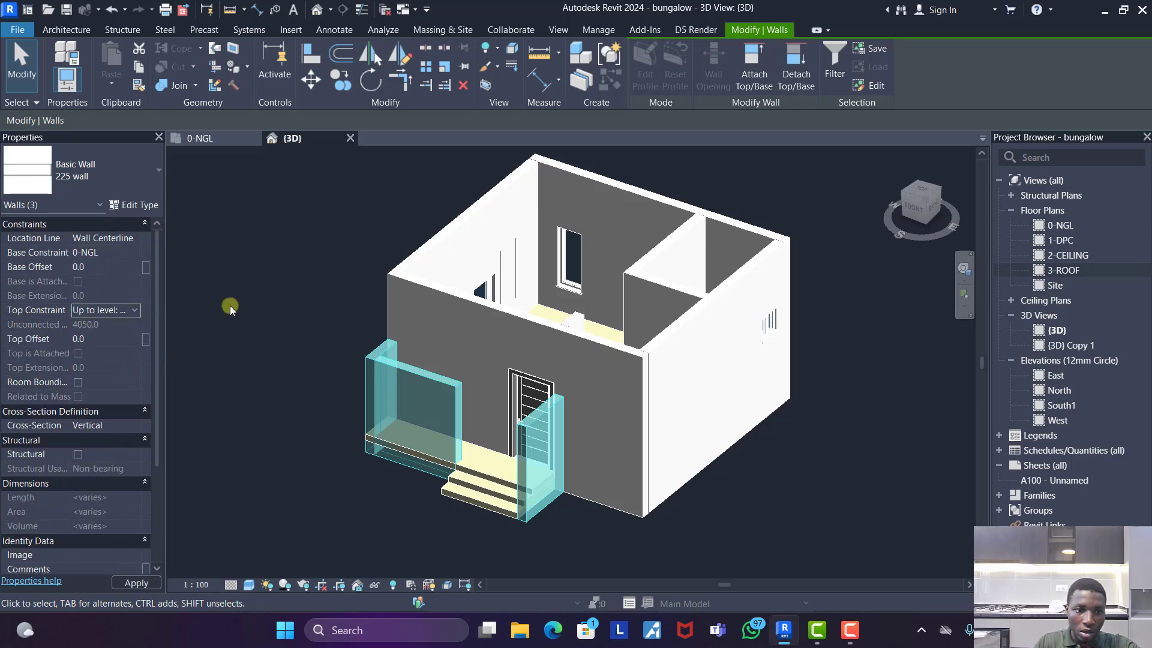
left_click(267, 271)
- In the top 3D view, draw a 225 wall about 1200 mm long along the front edge of the new steps
scroll(477, 312, "down", 2)
middle_click_drag(517, 464, 578, 306, "shift")
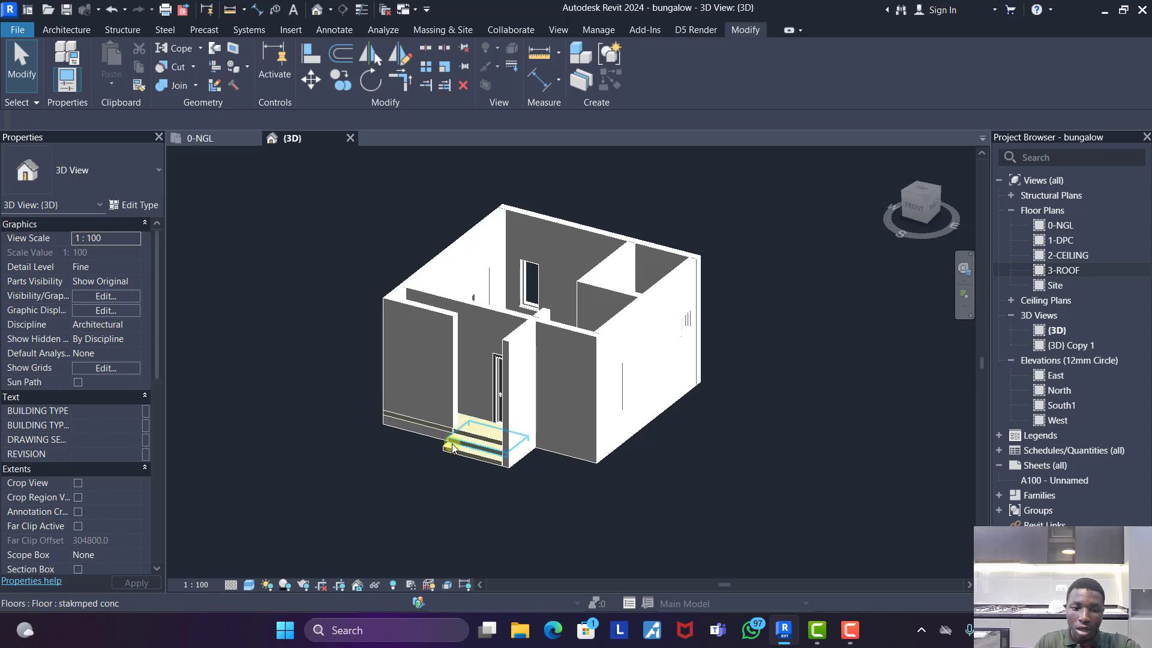
middle_click_drag(474, 441, 696, 480, "shift")
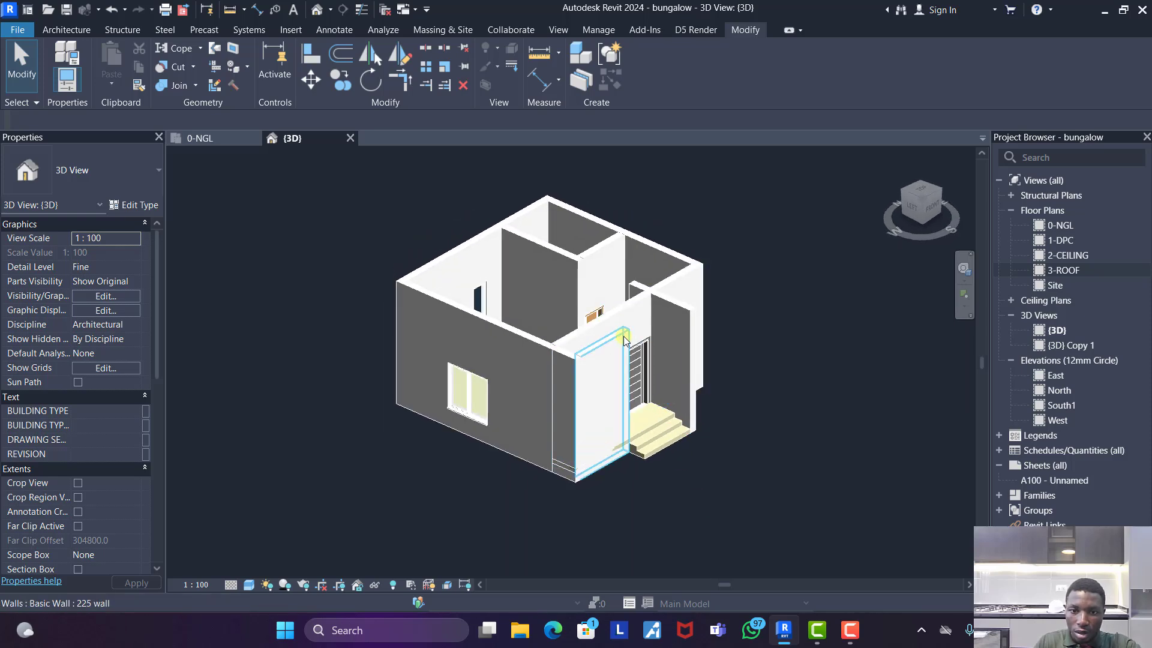
left_click(686, 340)
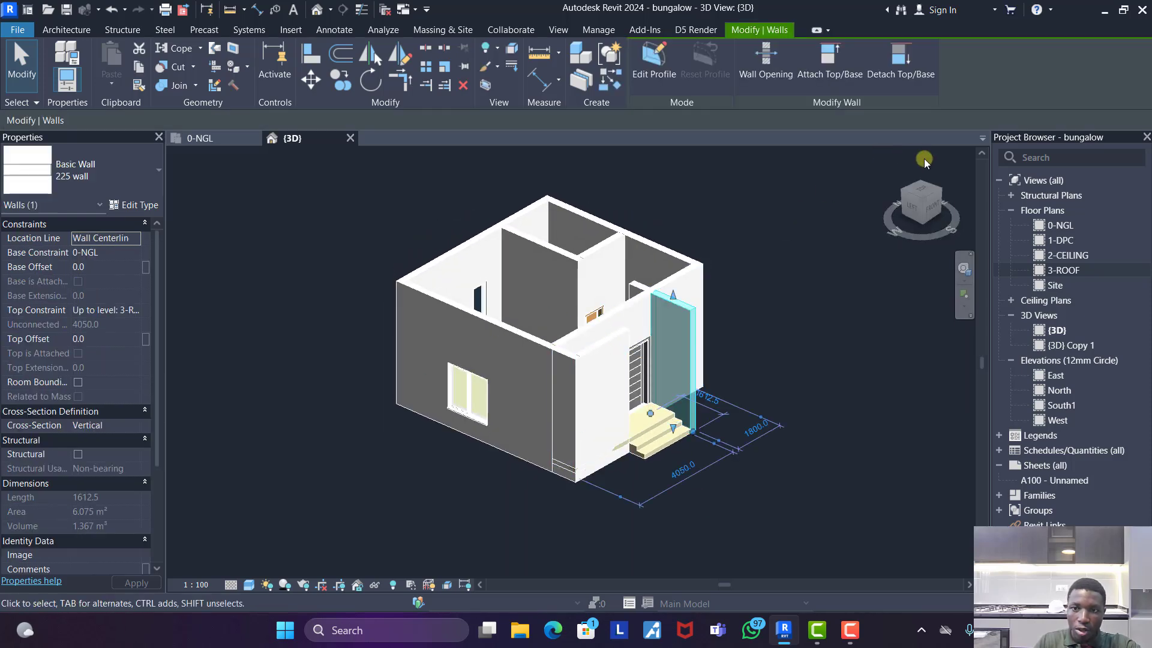
left_click(925, 191)
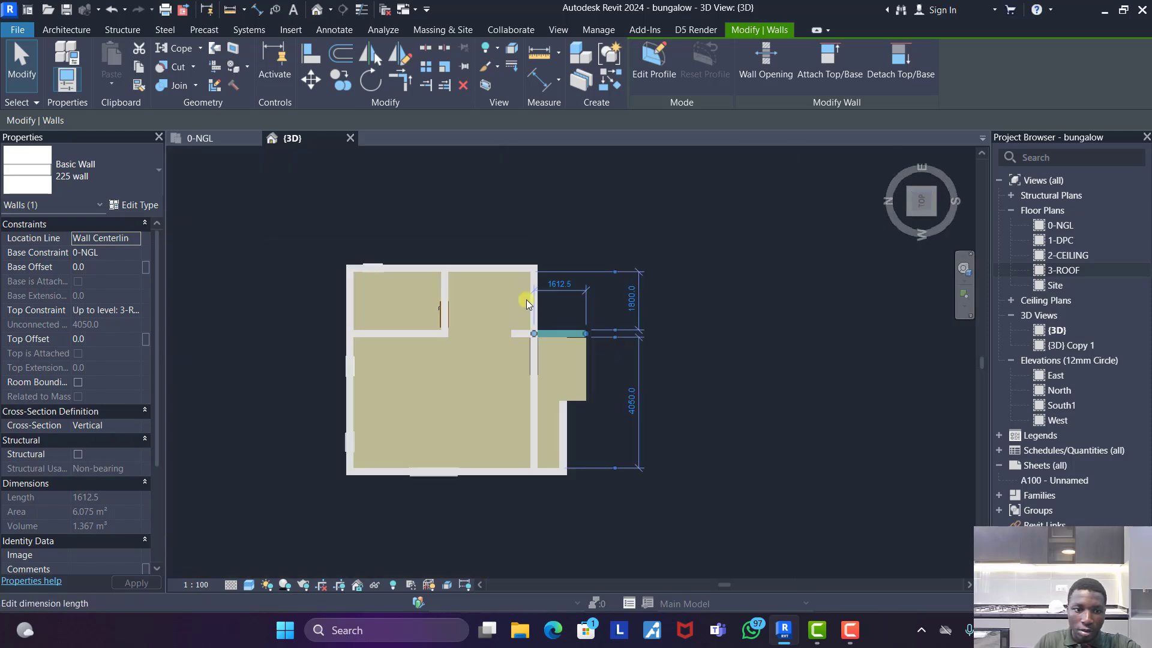
scroll(111, 459, "down", 3)
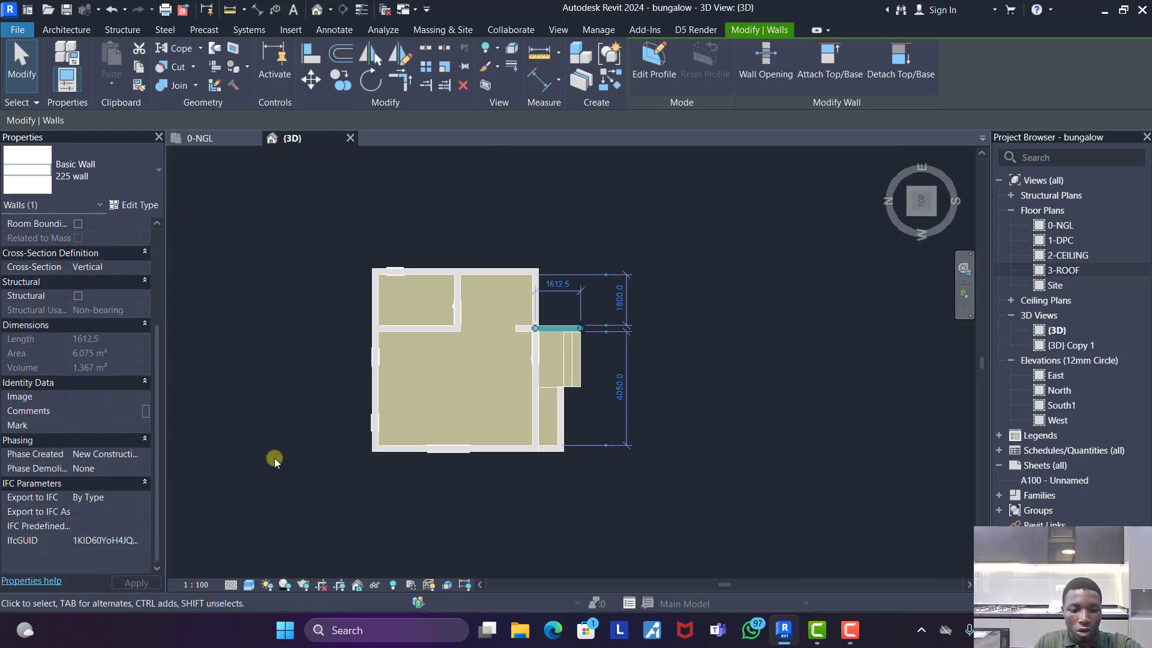
key("w")
key("a")
scroll(594, 336, "up", 3)
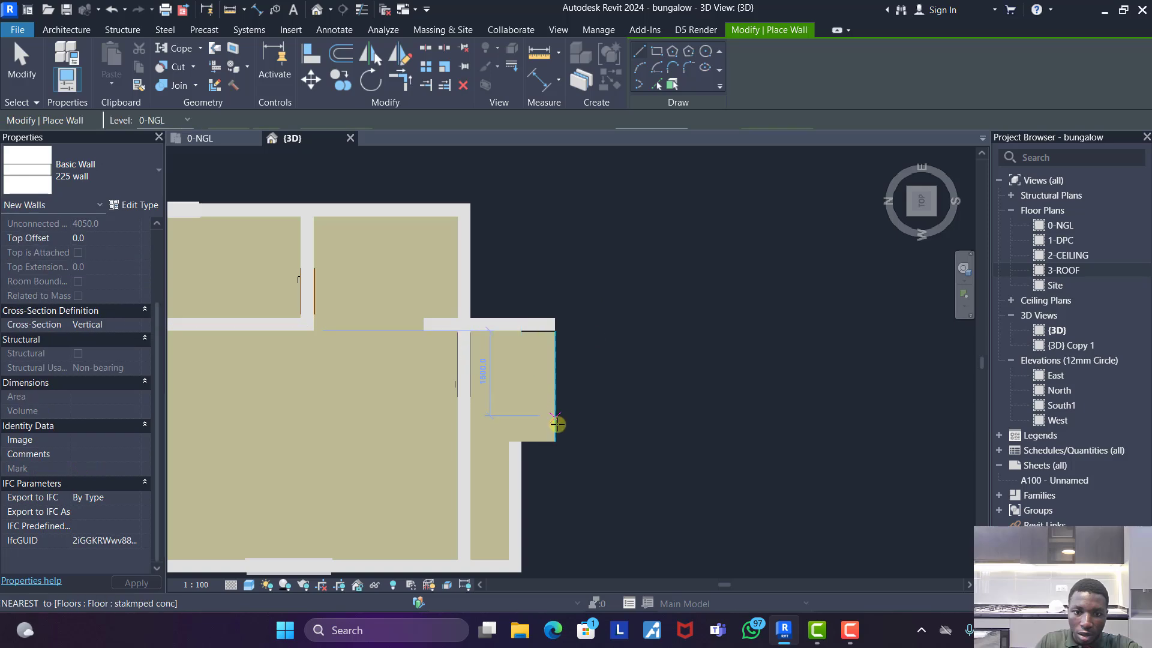
left_click(554, 485)
left_click(558, 416)
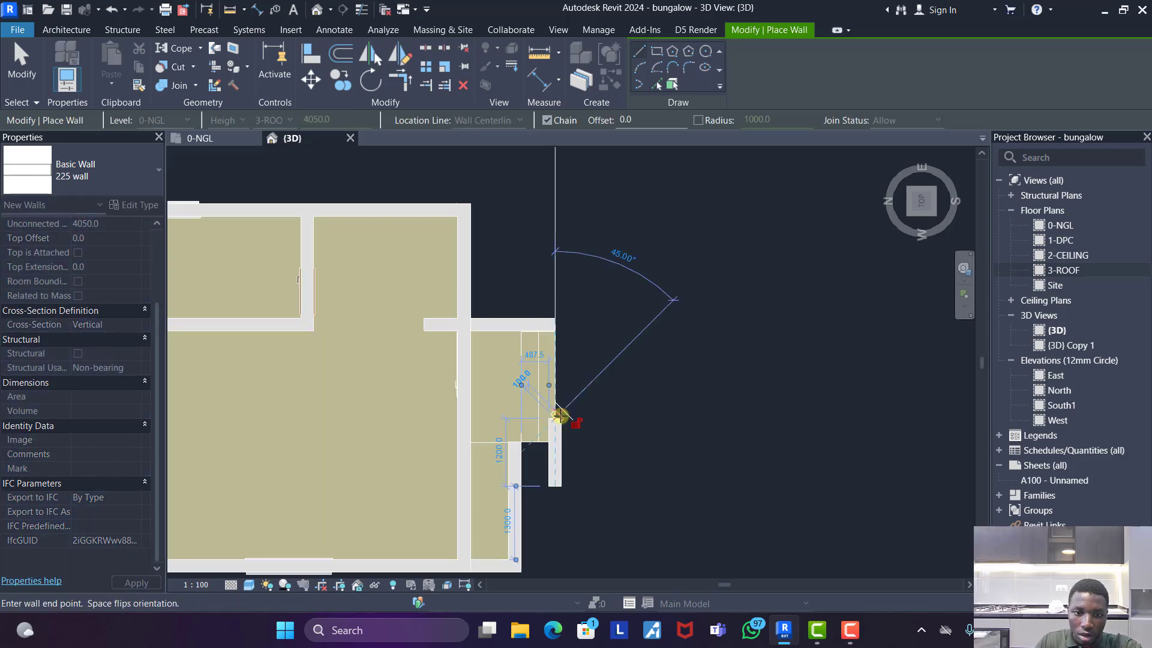
key("Escape")
- Align the new short wall's outer face with the front edge of the lower step
key("a")
key("l")
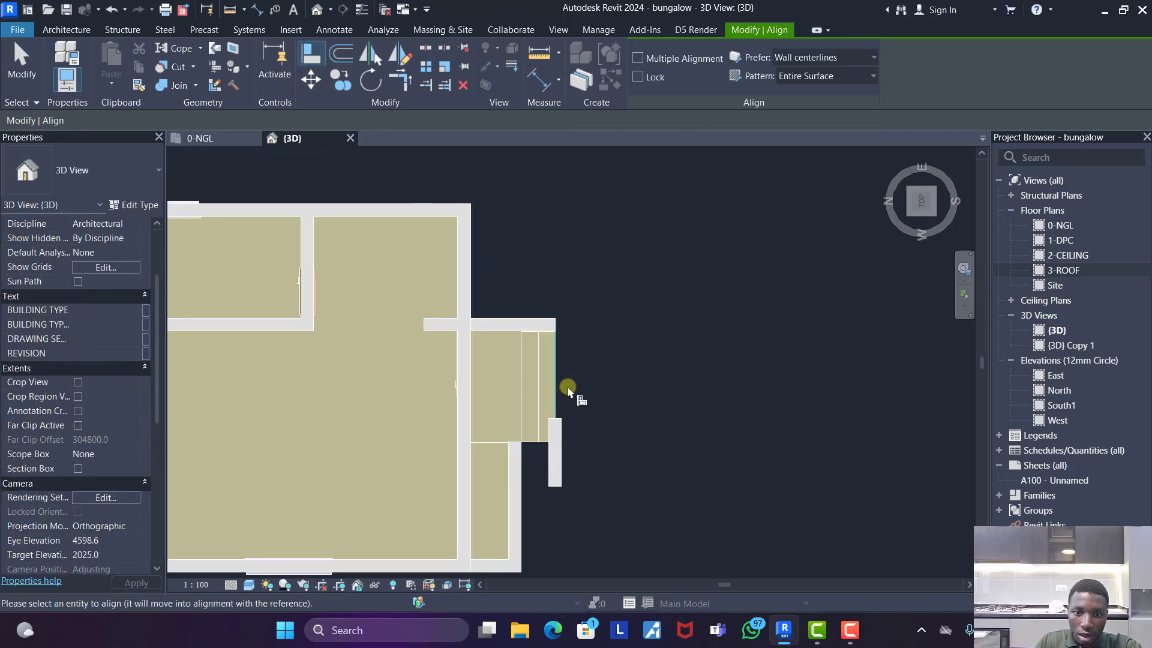
left_click(567, 463)
key("Escape")
key("Escape")
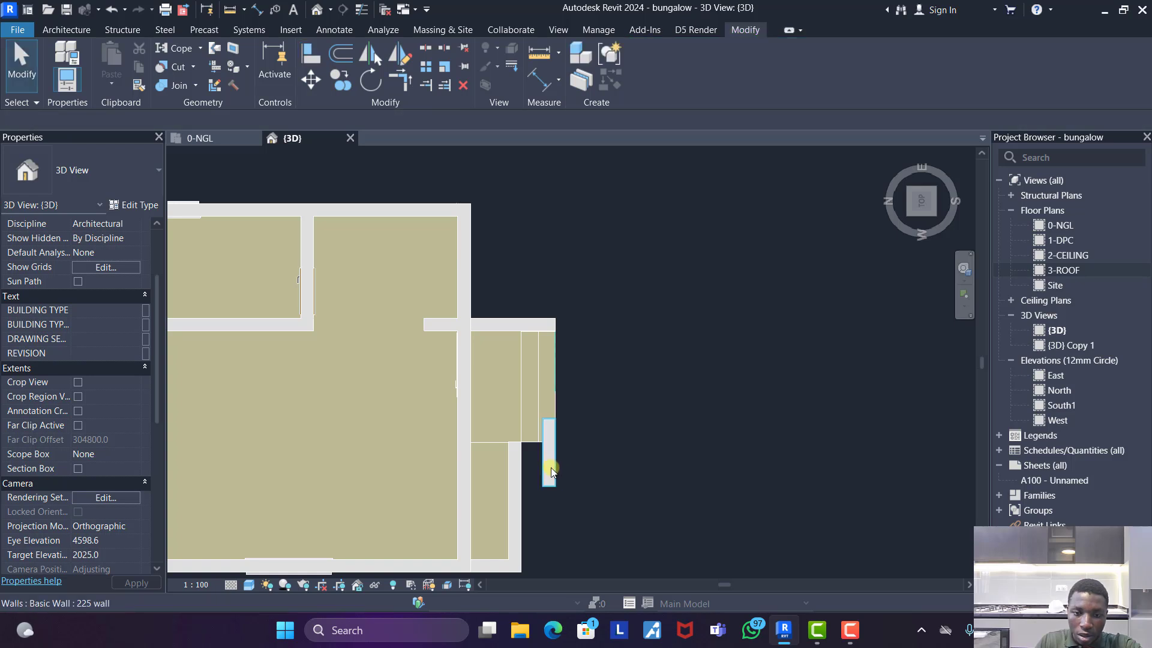
left_click(549, 456)
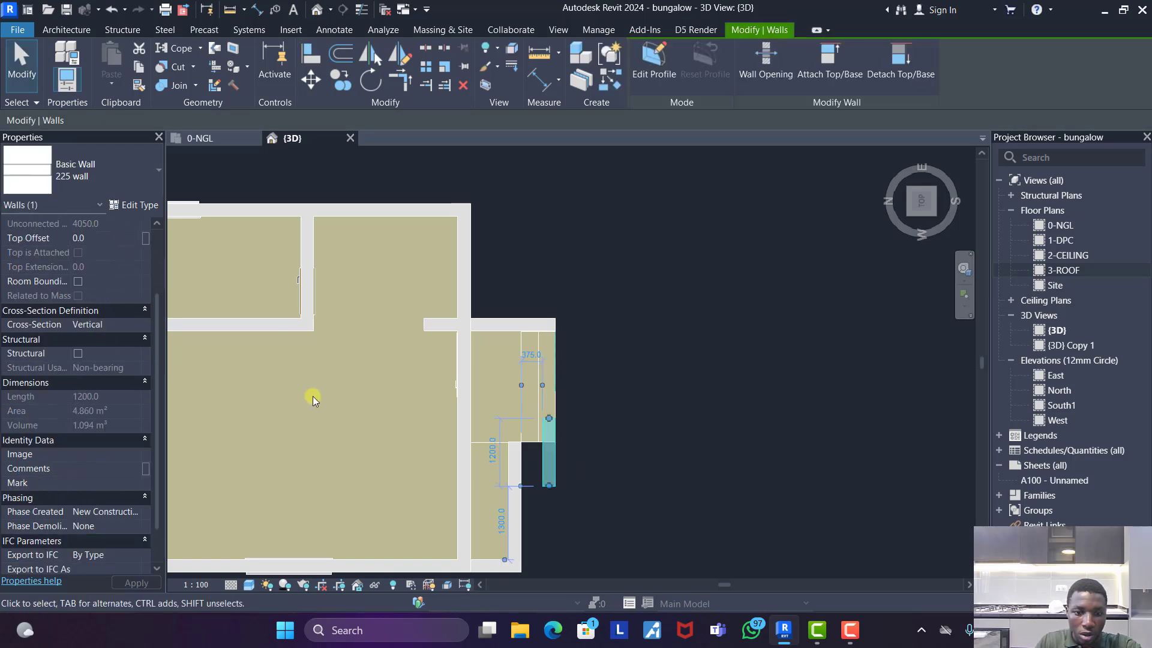
- Draw a second 225 wall about 1100 mm long in front of the steps, perpendicular to the short front wall
key("w")
key("a")
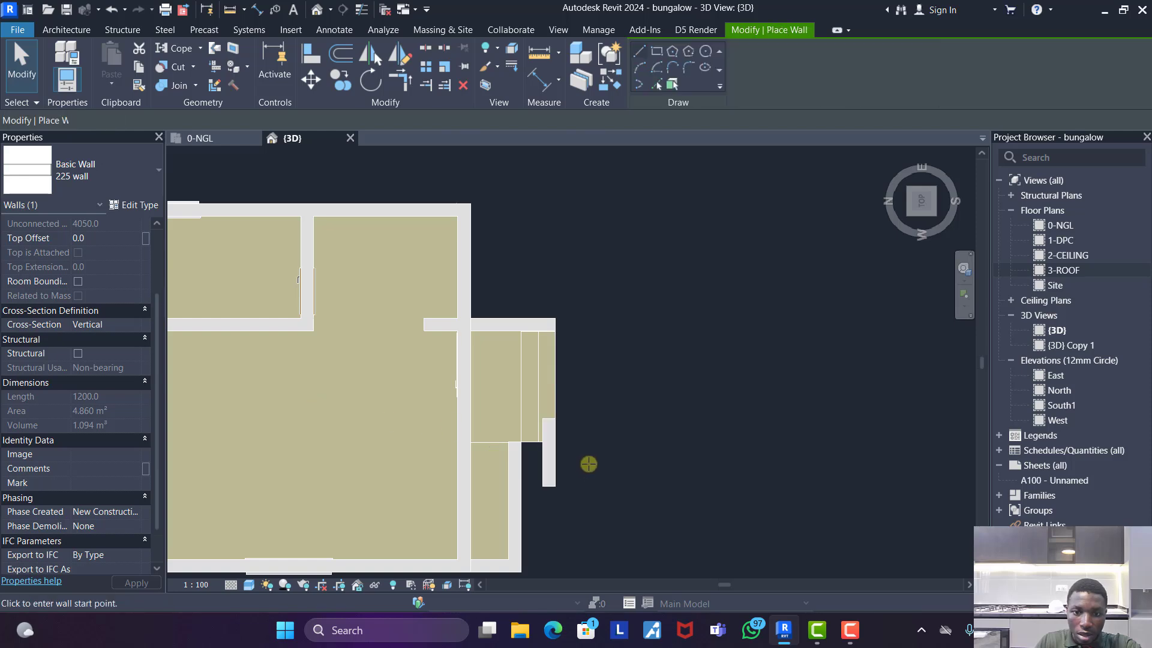
left_click(589, 442)
left_click(648, 444)
key("Escape")
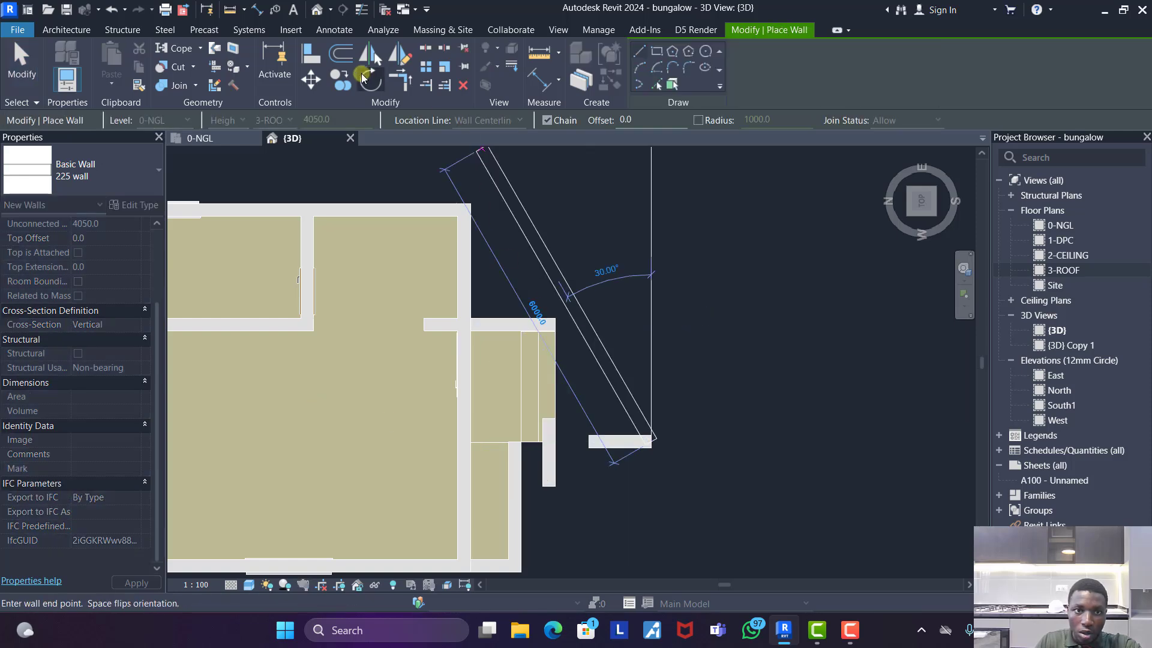
- Align the second wall's face with the side edge of the new landing and steps
key("a")
key("l")
scroll(546, 441, "up", 3)
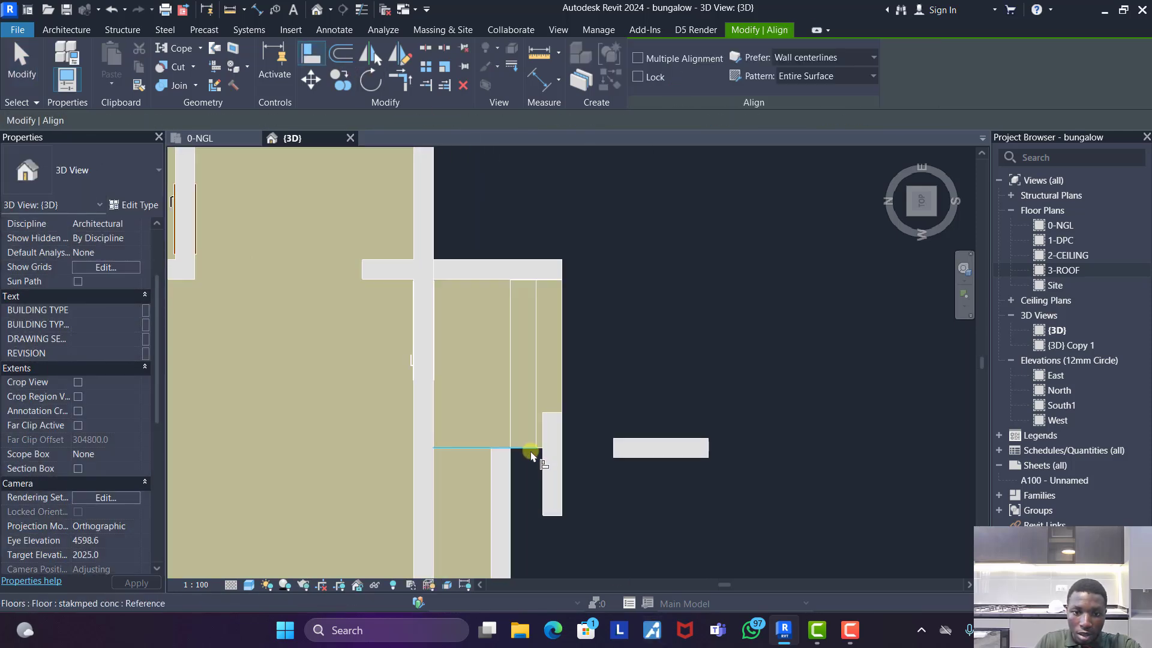
left_click(533, 449)
key("Escape")
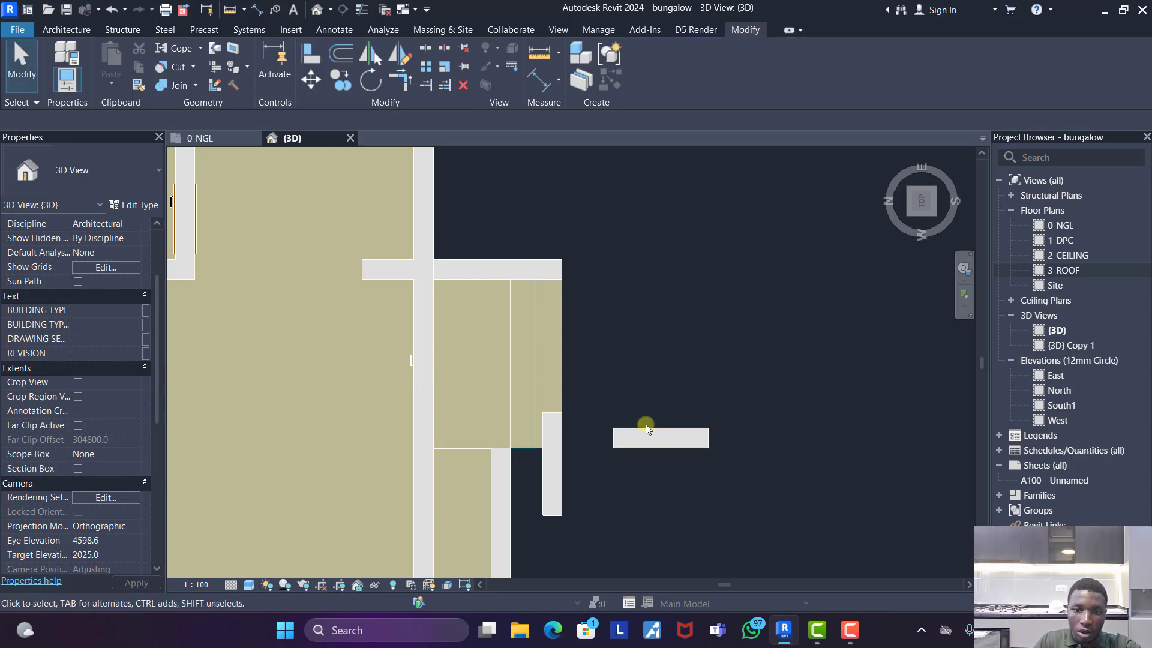
- Set the base constraint of both walls over the steps to 2-CEILING
left_click(629, 437)
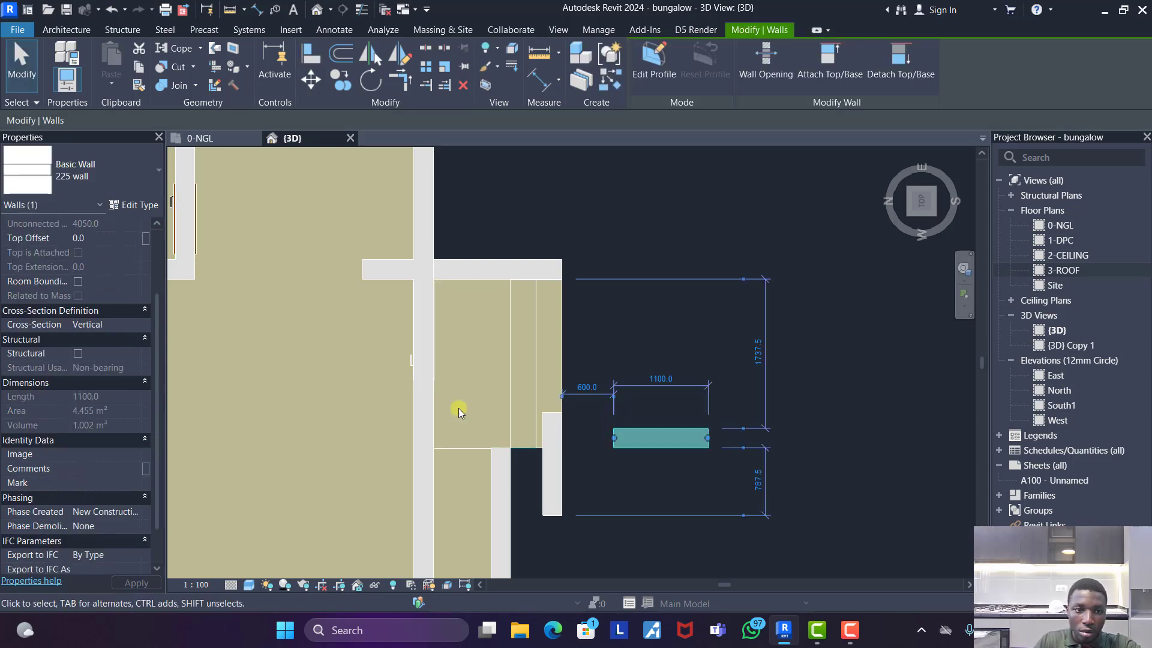
left_click(560, 503, "ctrl")
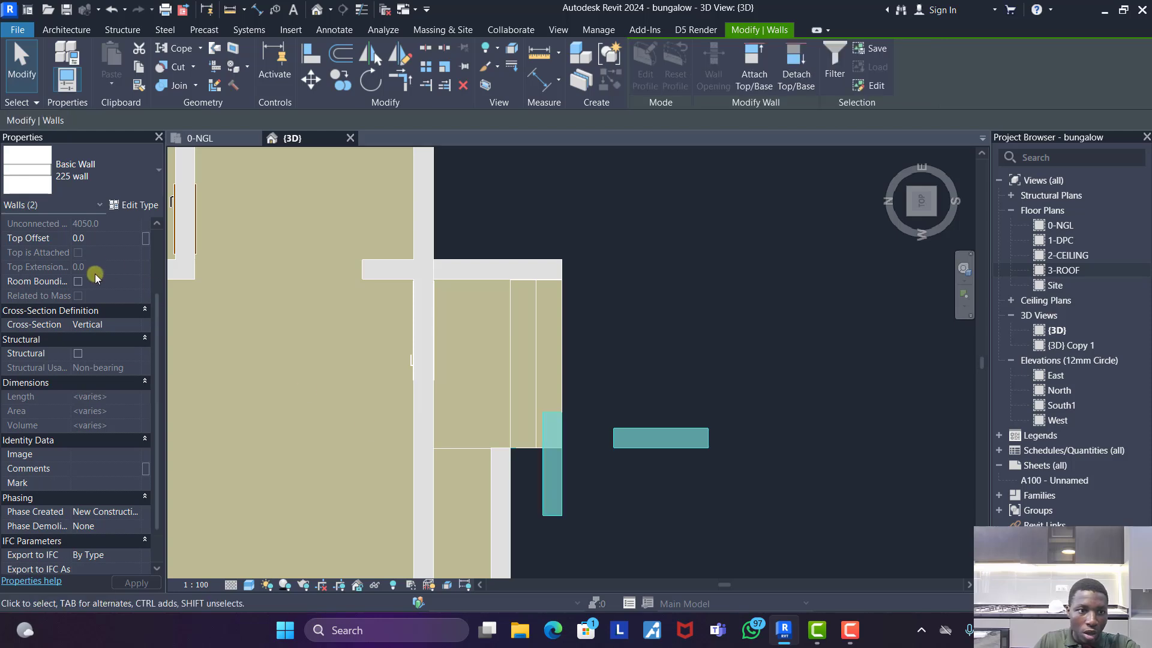
scroll(114, 252, "up", 3)
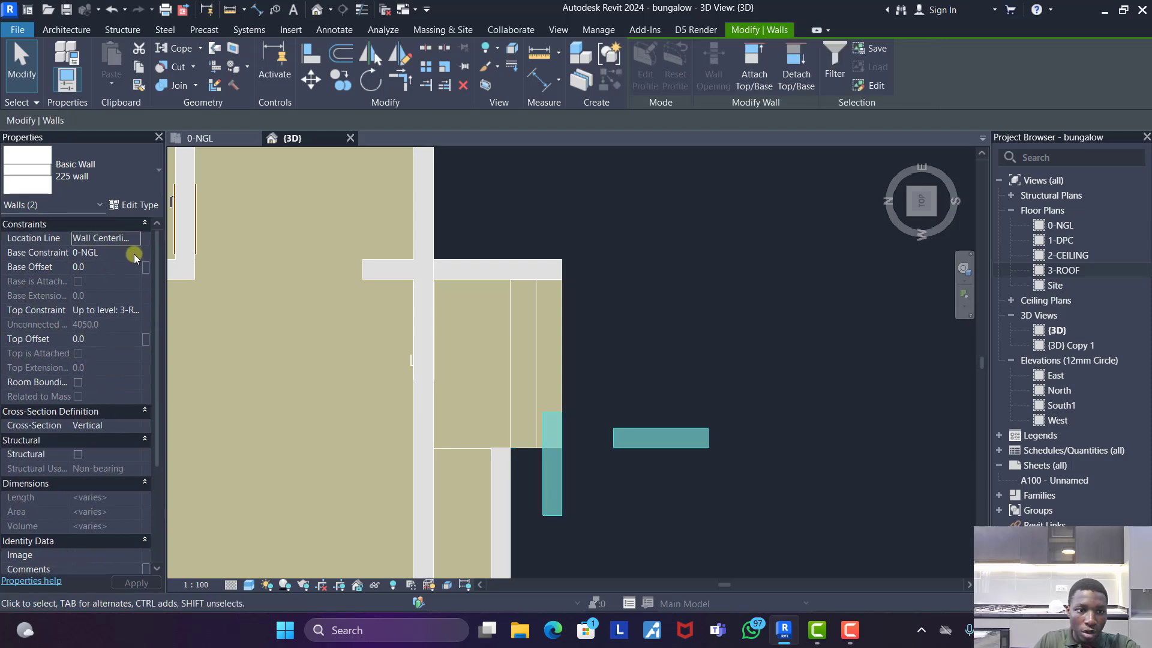
left_click(135, 254)
left_click(95, 291)
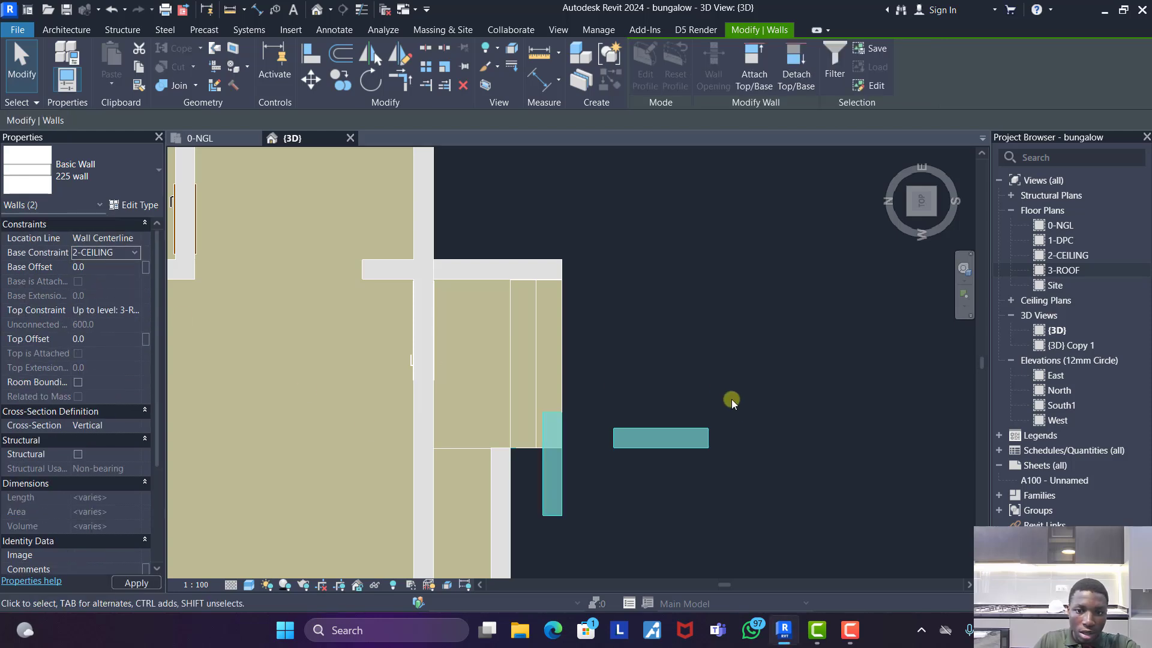
left_click(709, 369)
- Extend the perpendicular wall to the landing's front wall and the short front wall to the projecting wall beside the steps
left_click(619, 441)
left_click_drag(619, 441, 553, 269)
left_click(547, 462)
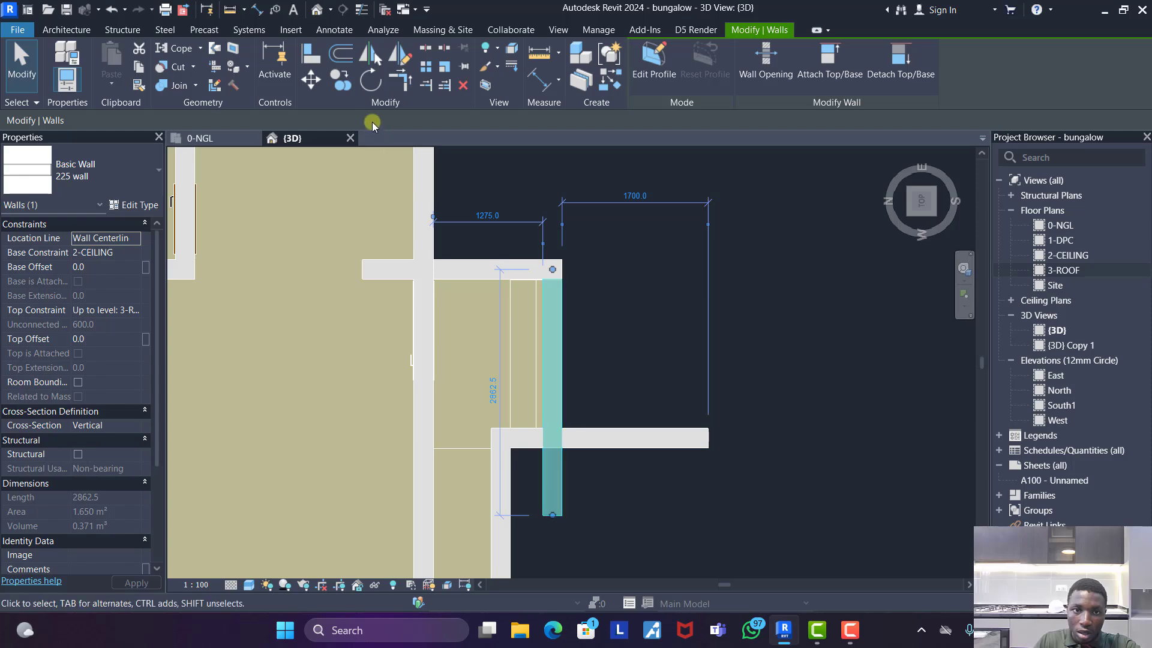
- Trim the two upper walls over the steps to a clean corner
left_click(400, 79)
left_click(522, 443)
left_click(552, 399)
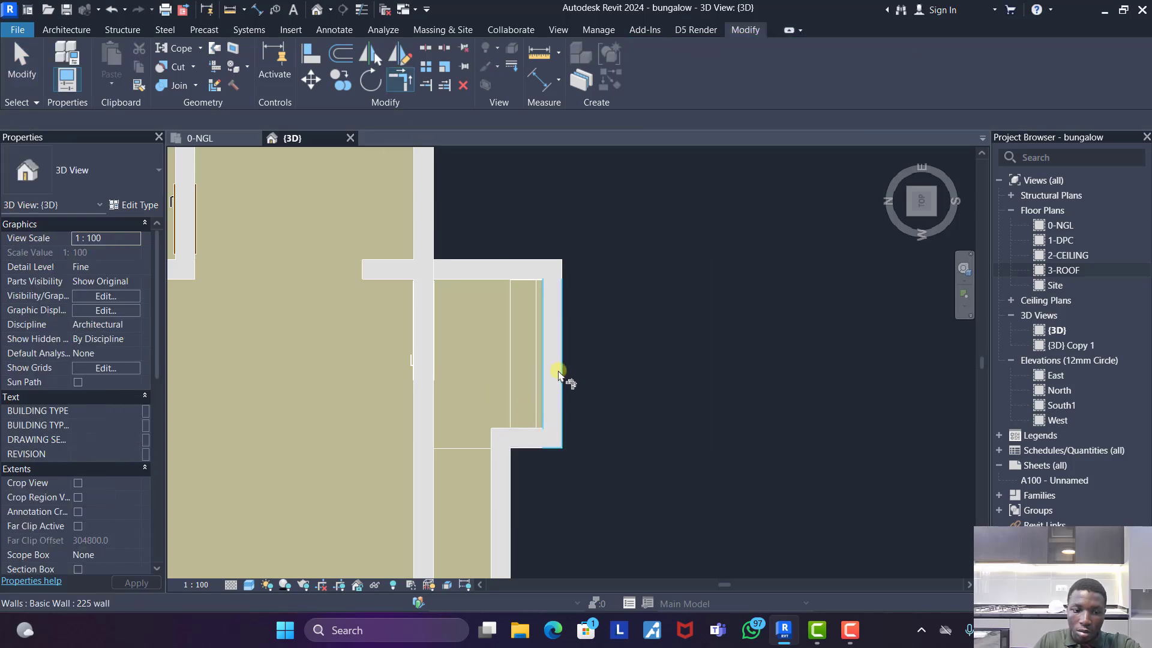
scroll(558, 377, "down", 3)
key("Escape")
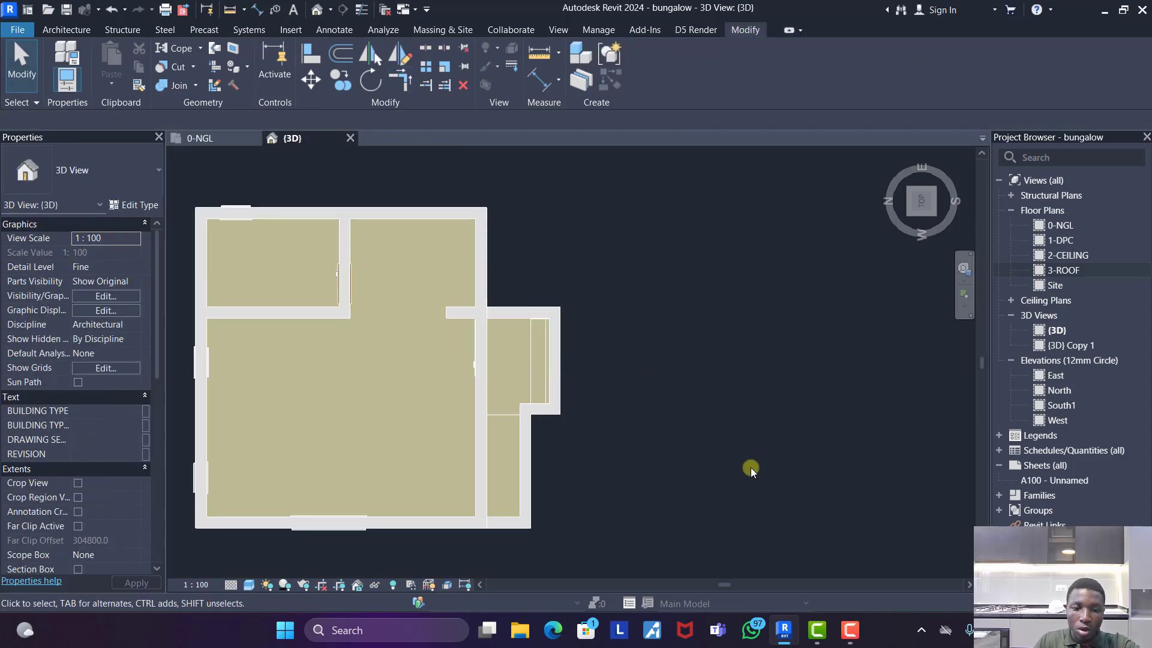
- Inspect the porch walls in 3D and start a new in-place model component in the Casework category with the suggested name
middle_click_drag(748, 468, 581, 411, "shift")
middle_click_drag(591, 377, 612, 364, "shift")
scroll(538, 259, "up", 3)
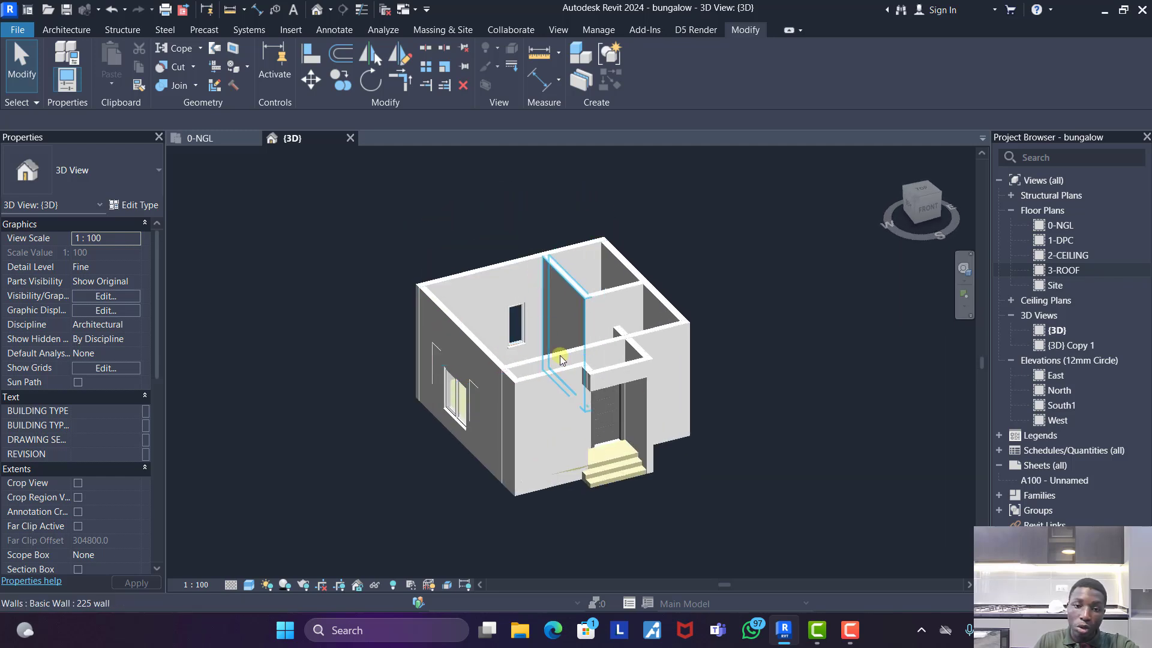
scroll(592, 375, "down", 1)
mouse_move(571, 450)
middle_mouse_down("shift")
mouse_move(554, 450)
mouse_move(575, 456)
middle_mouse_up("shift")
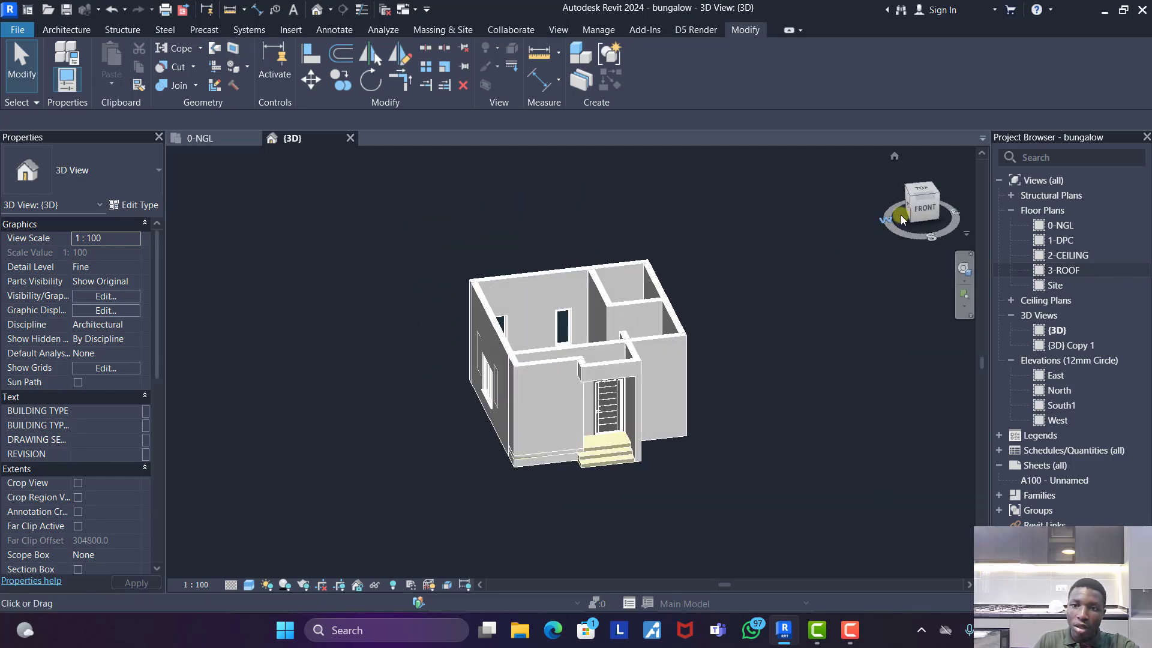
left_click(66, 29)
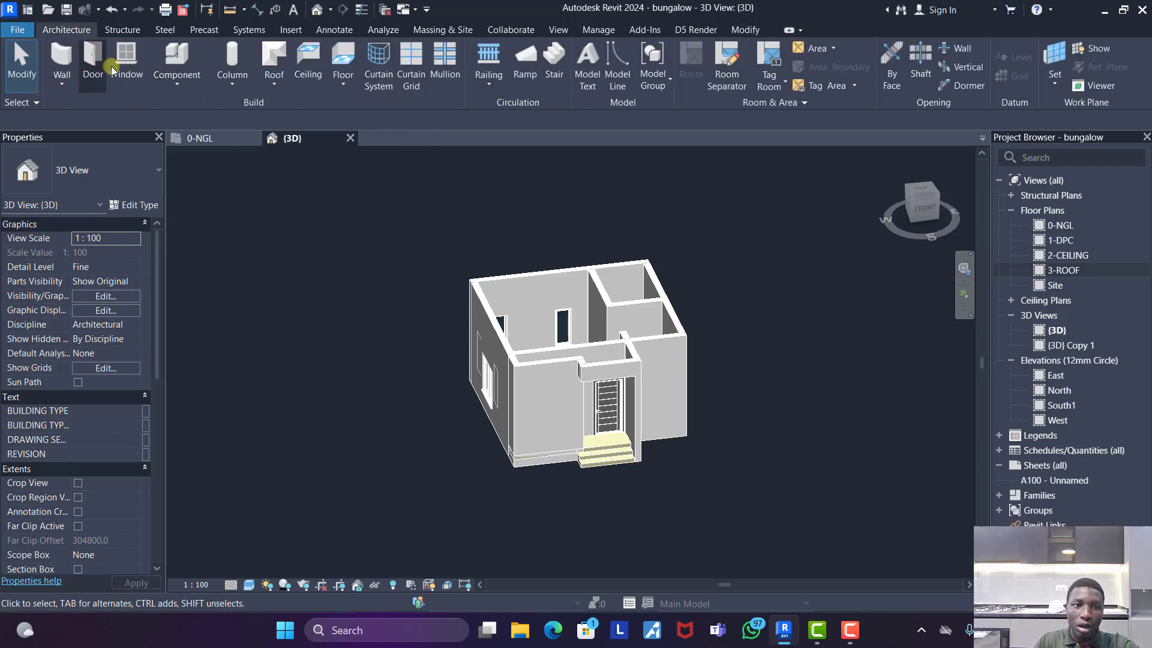
left_click(176, 81)
left_click(190, 141)
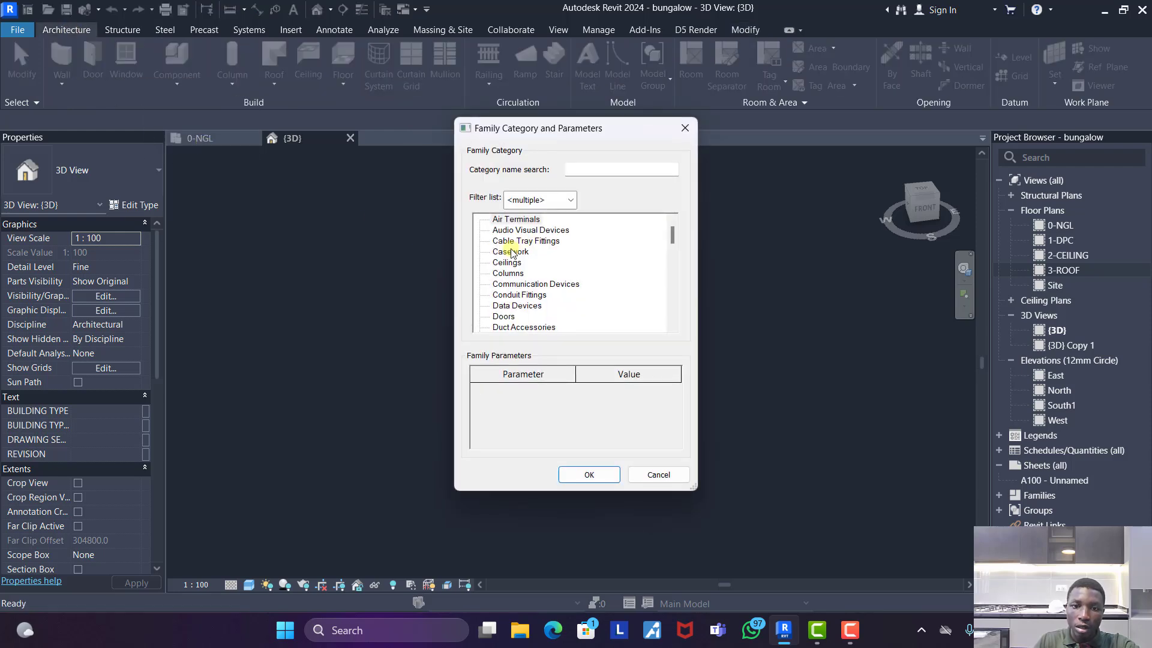
double_click(511, 252)
left_click(576, 340)
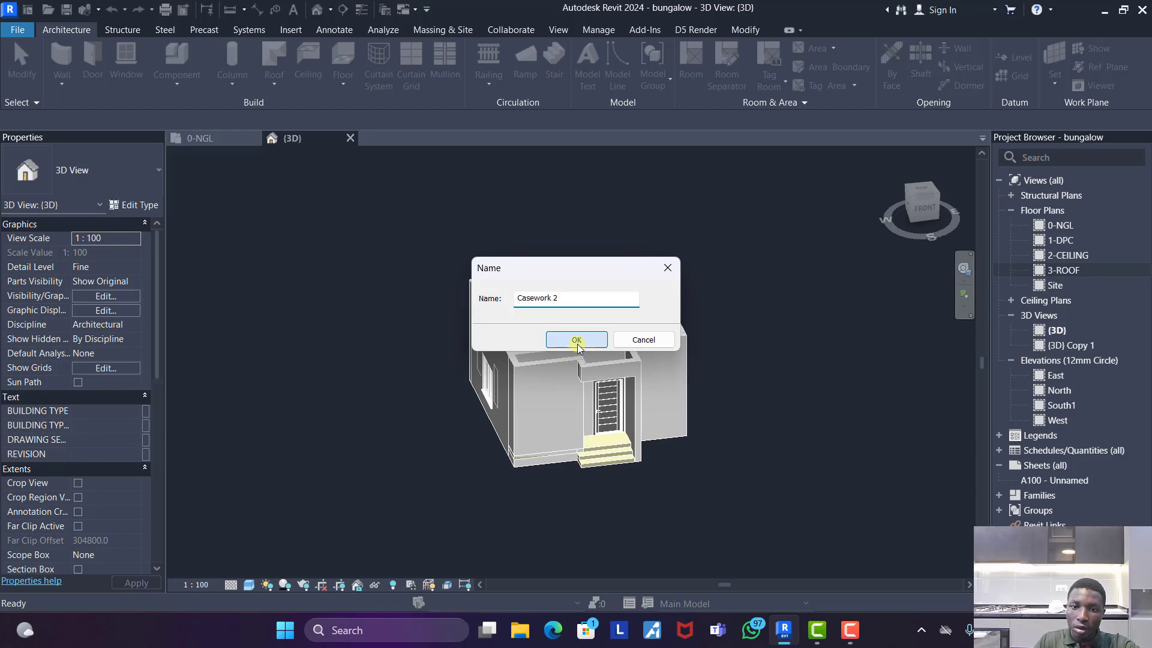
- Start a sweep and sketch its closed path around the outer faces of the exterior walls, including the porch projection
left_click(229, 57)
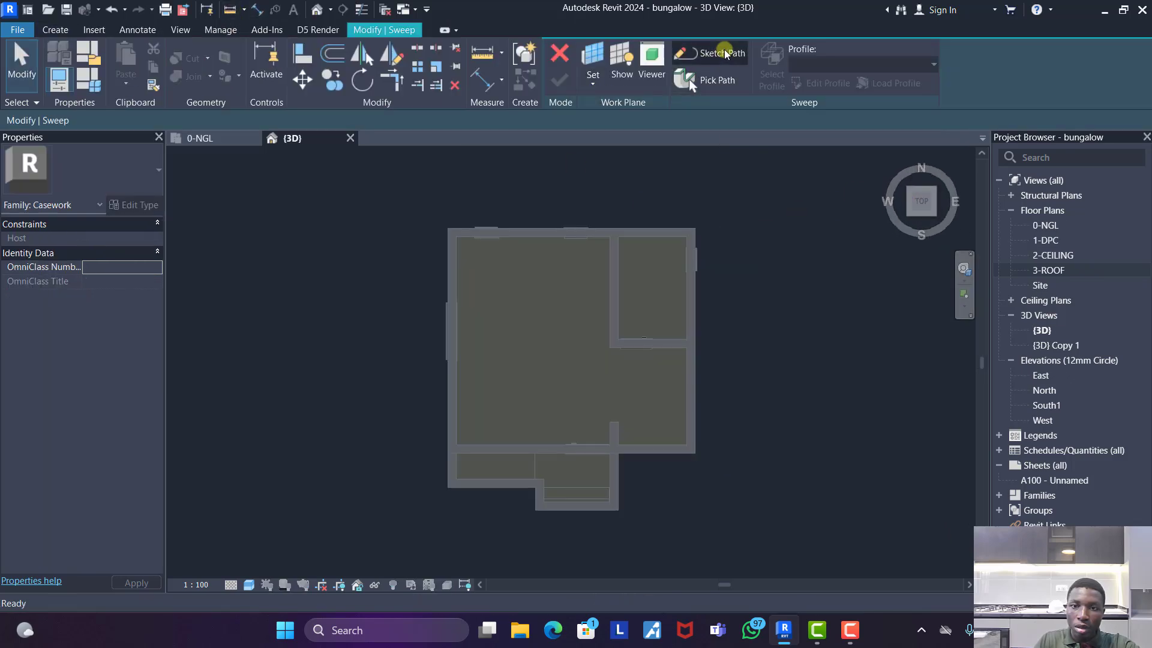
left_click(718, 57)
left_click(588, 51)
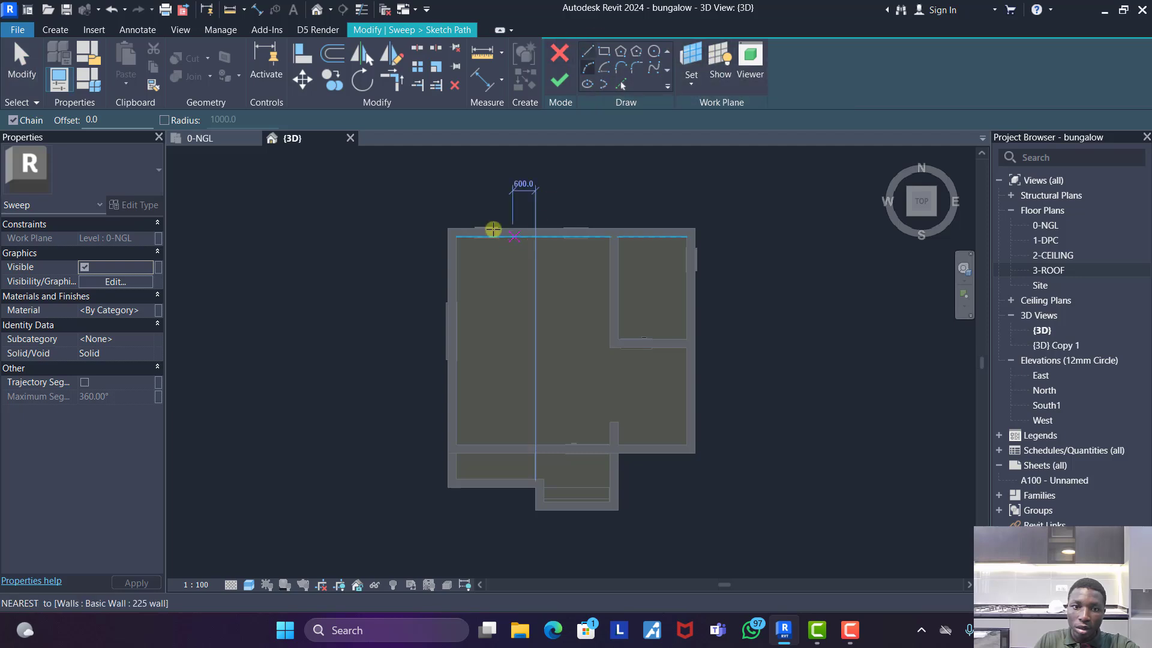
left_click(447, 228)
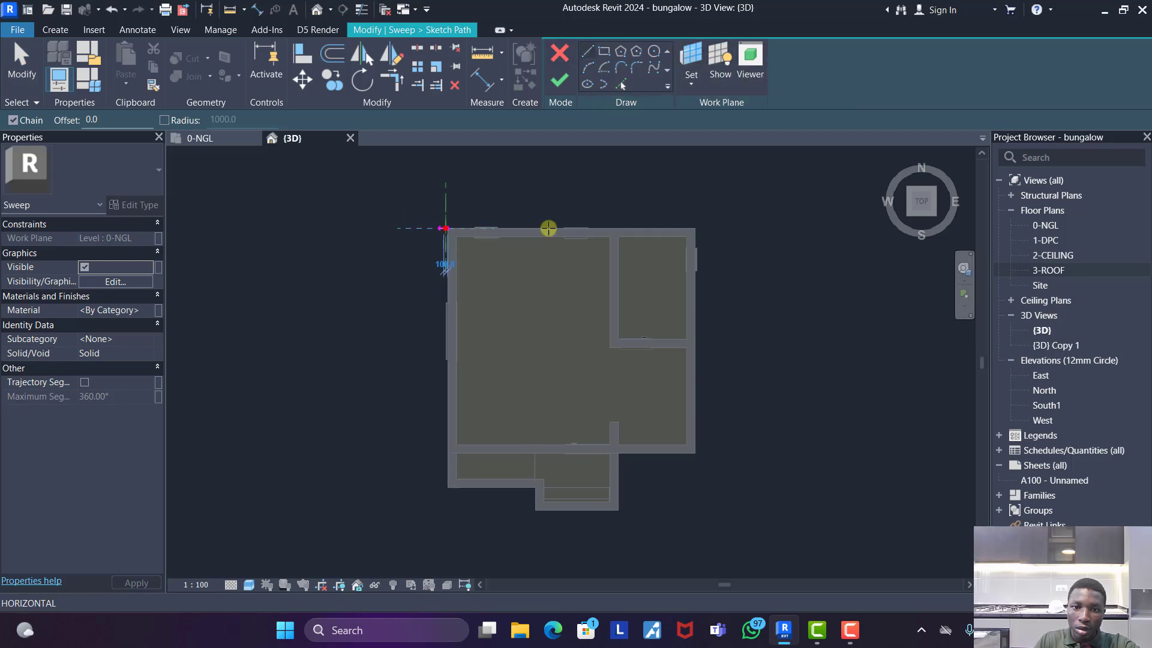
left_click(694, 228)
left_click(694, 452)
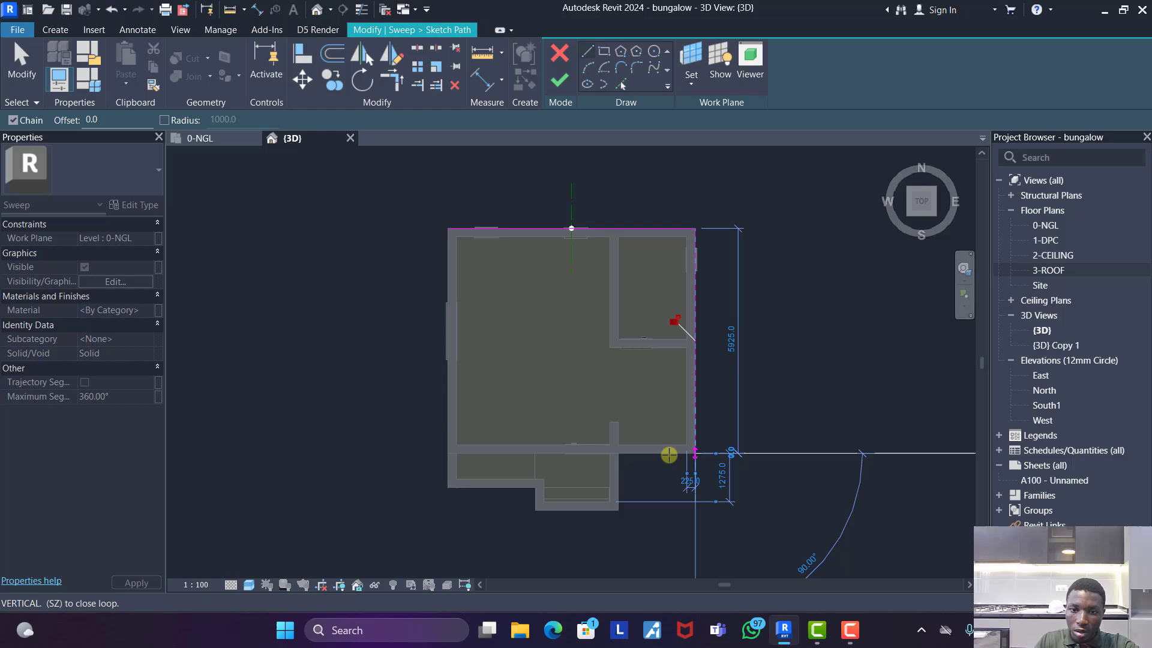
left_click(618, 453)
left_click(618, 510)
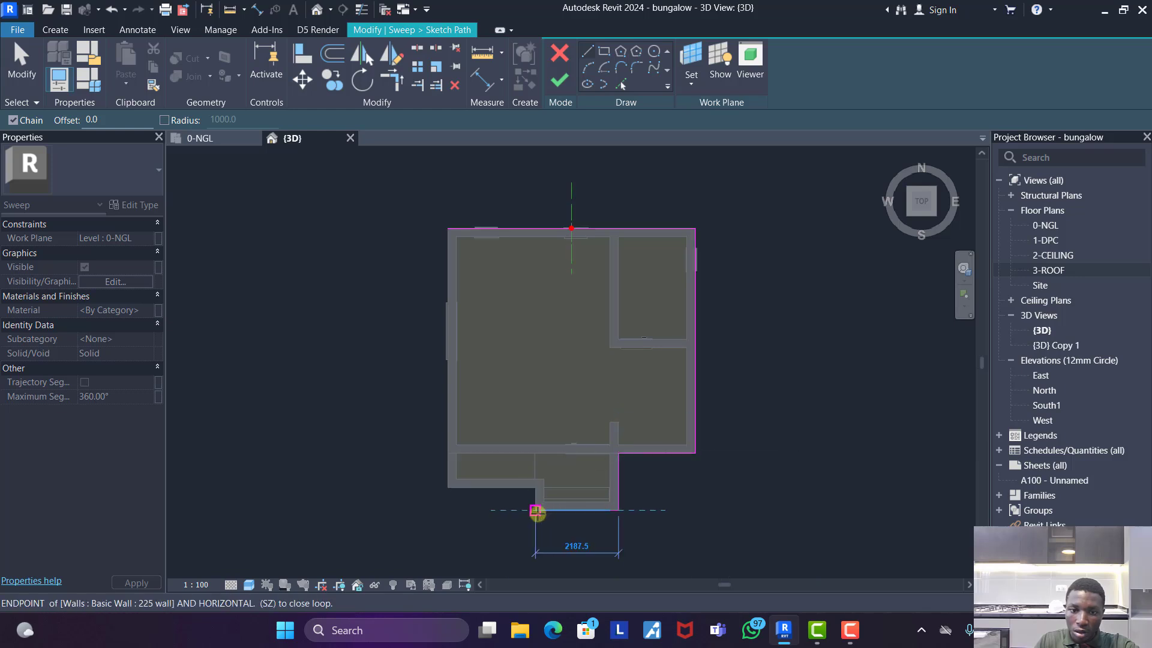
left_click(535, 509)
left_click(535, 488)
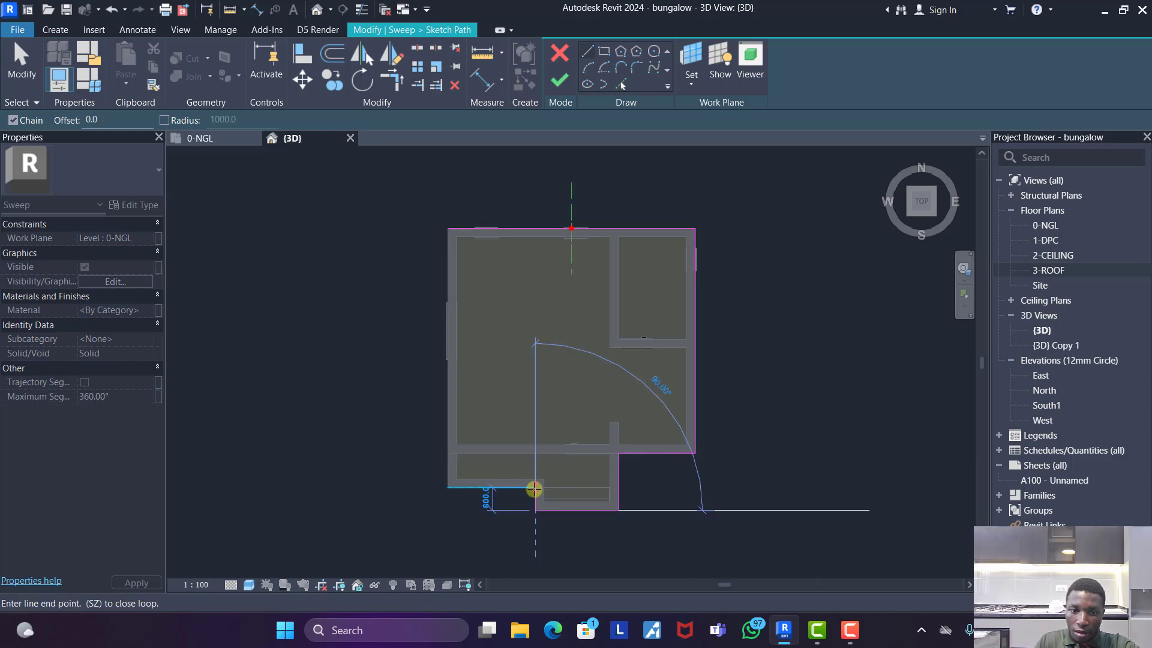
left_click(449, 487)
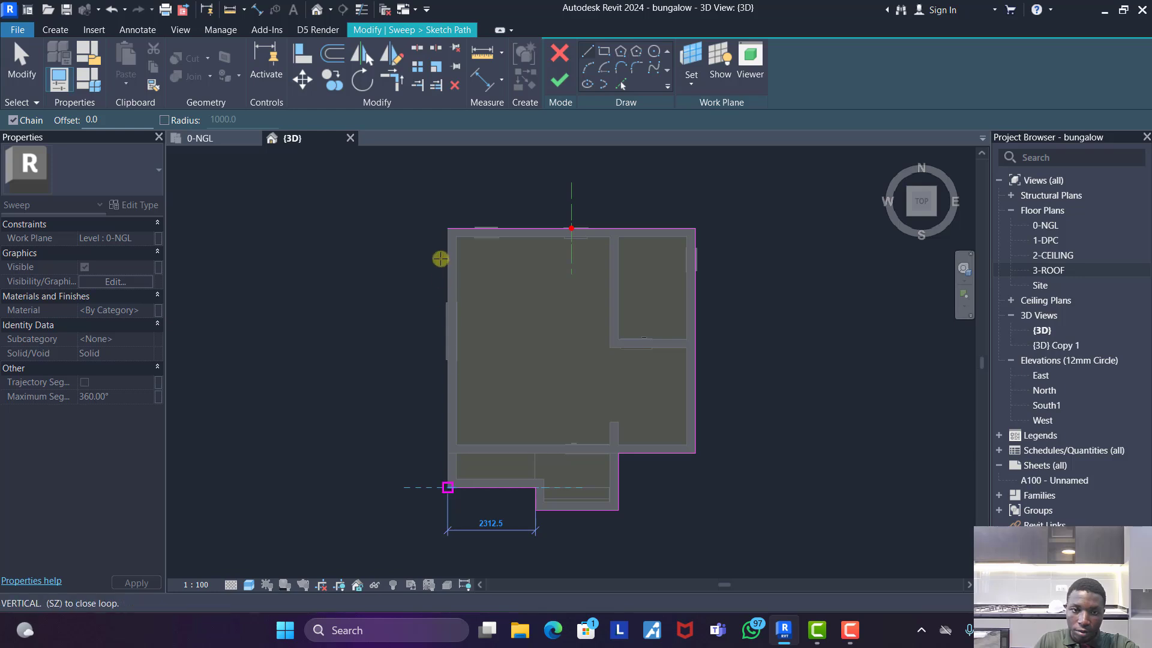
left_click(449, 228)
left_click(557, 82)
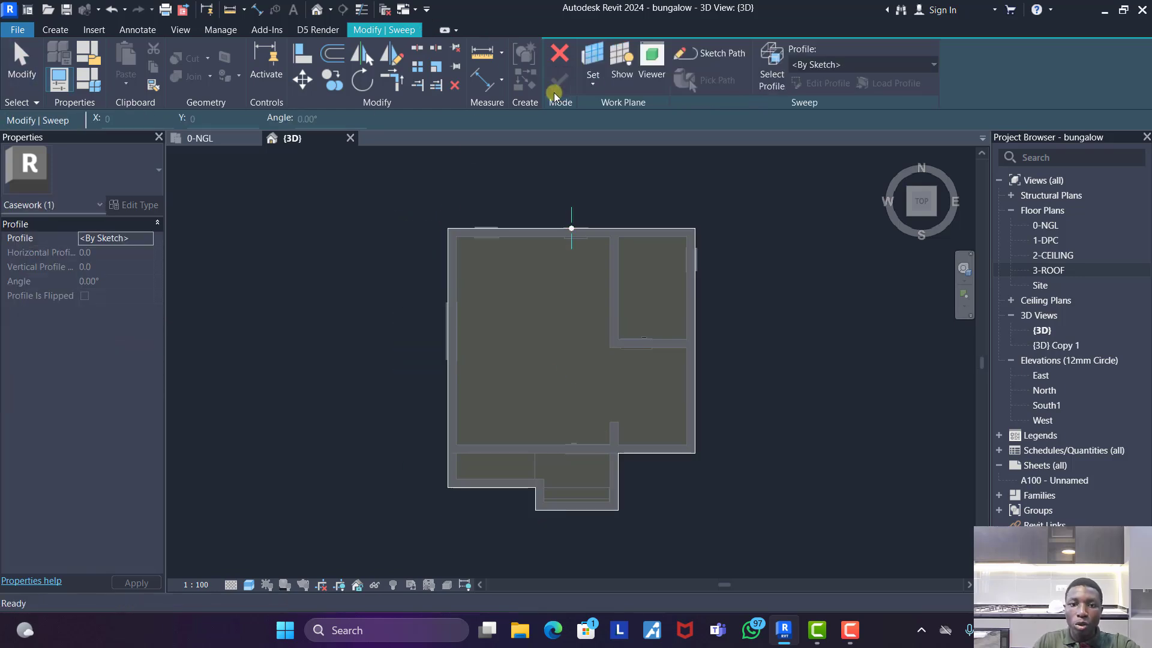
- Edit the sweep profile in the right-side view and sketch a 600 by 300 mm rectangle outward from the wall's top outer corner
left_click(945, 204)
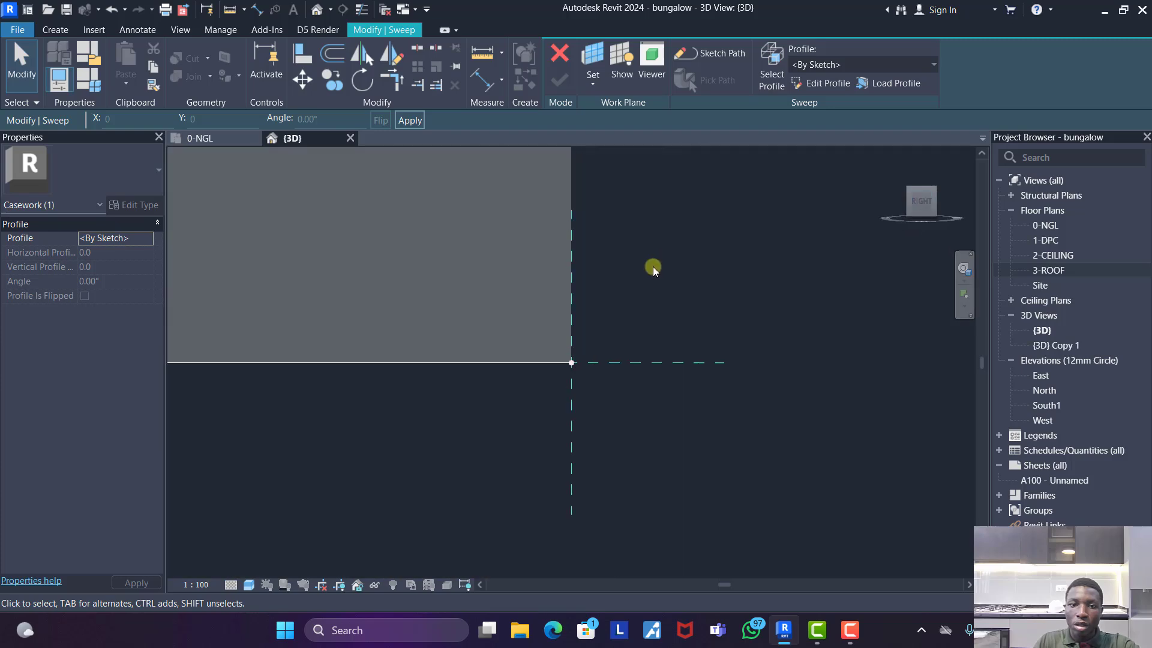
left_click(828, 83)
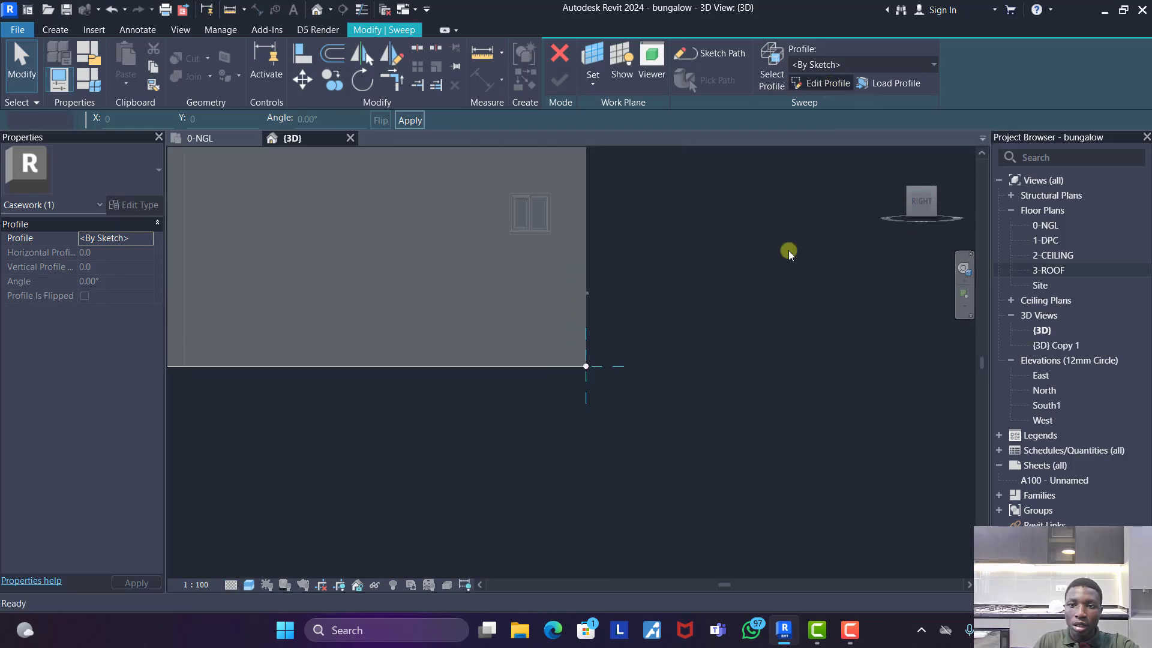
scroll(642, 324, "up", 3)
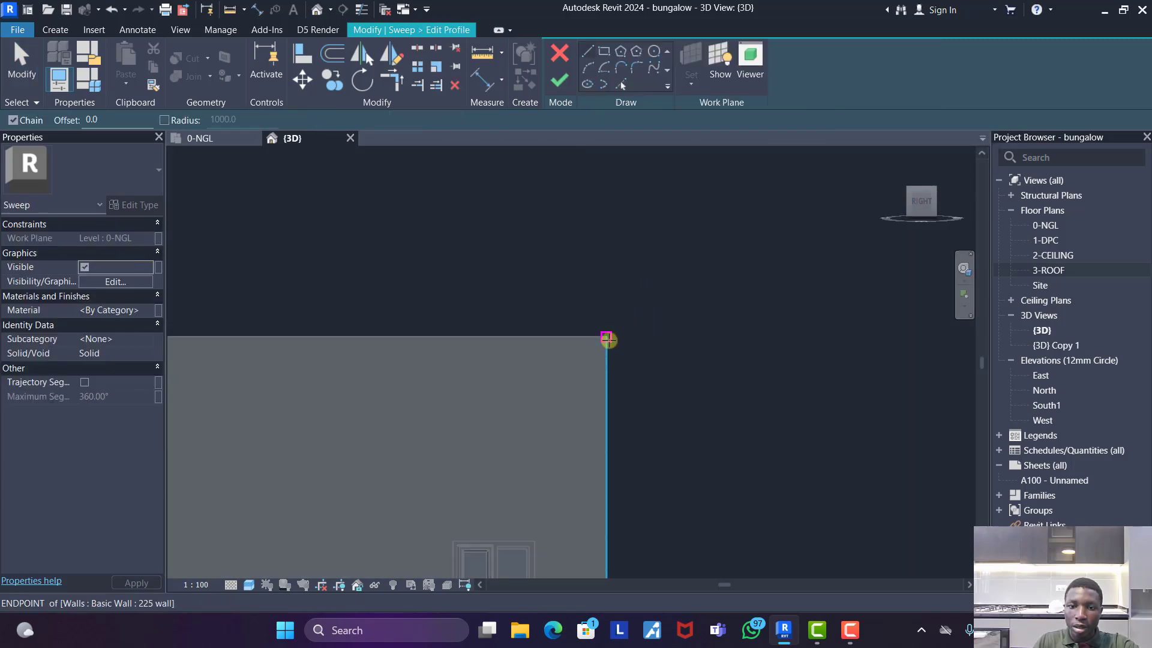
left_click(607, 336)
type("600")
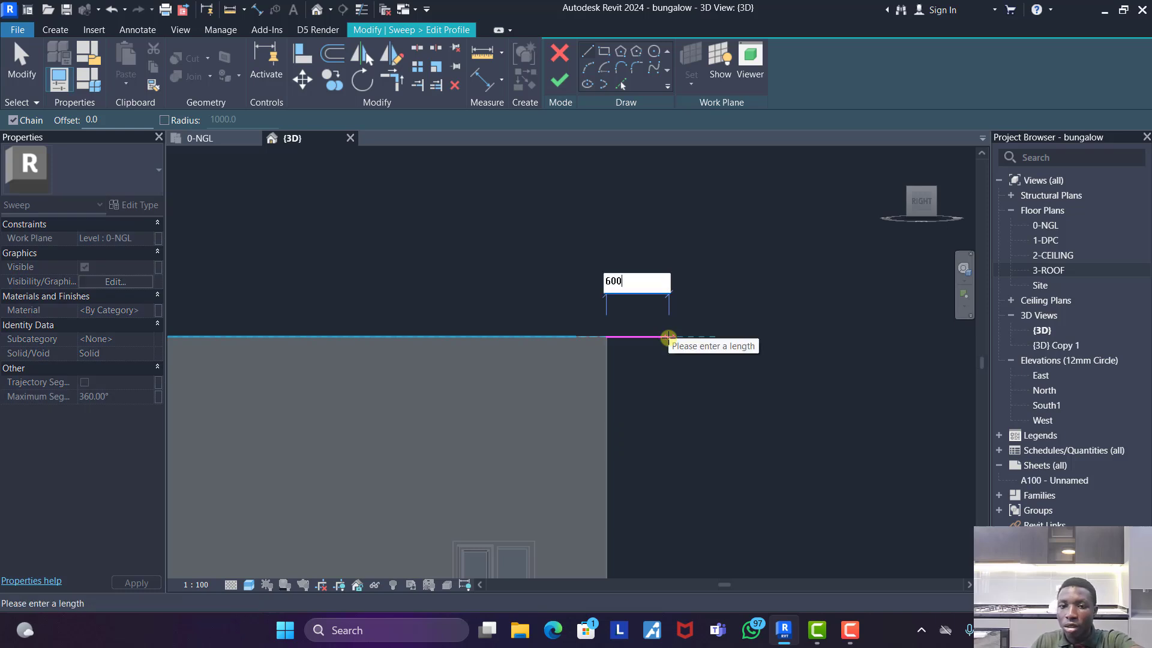
key("Return")
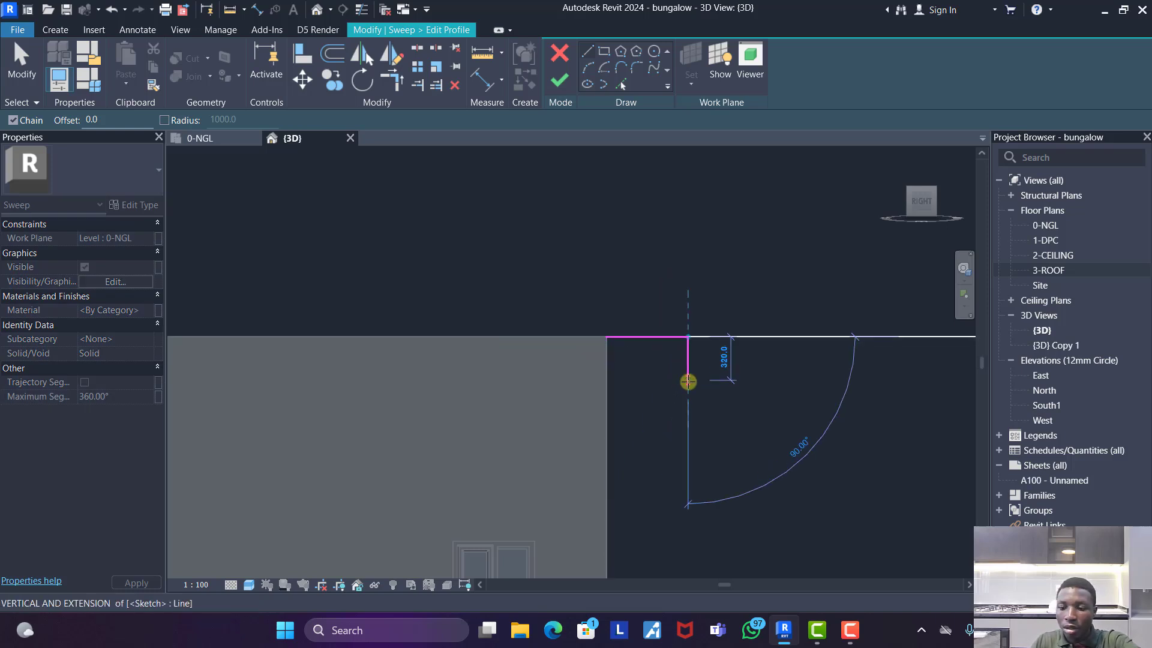
type("300")
key("Return")
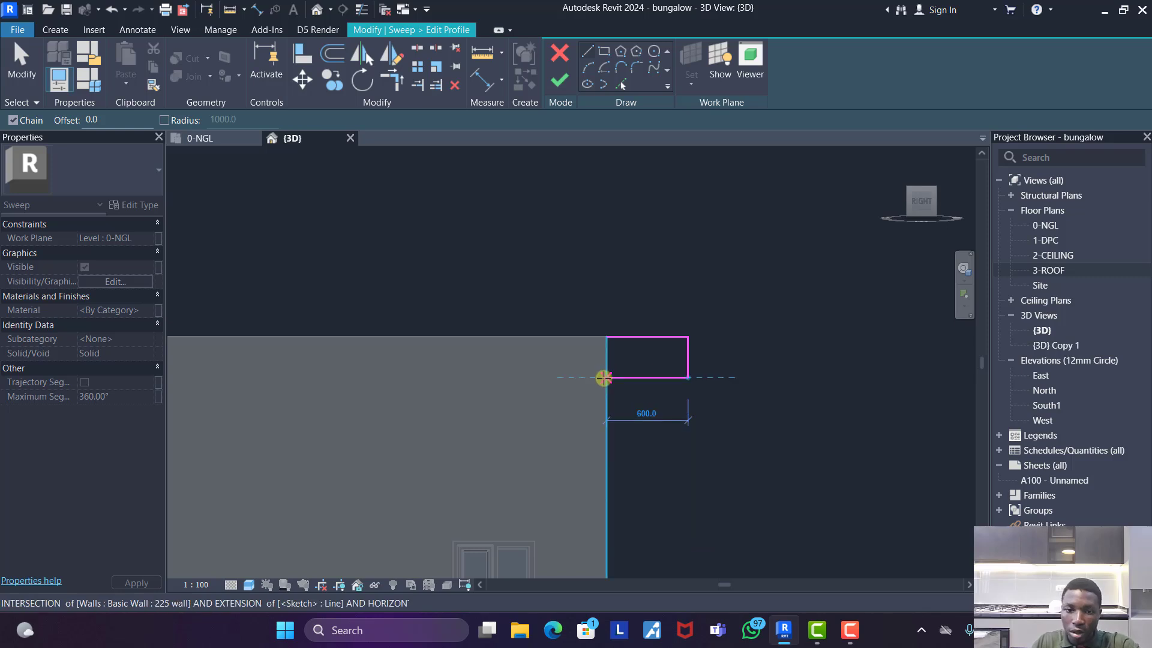
left_click(606, 378)
left_click(606, 335)
key("Escape")
key("Escape")
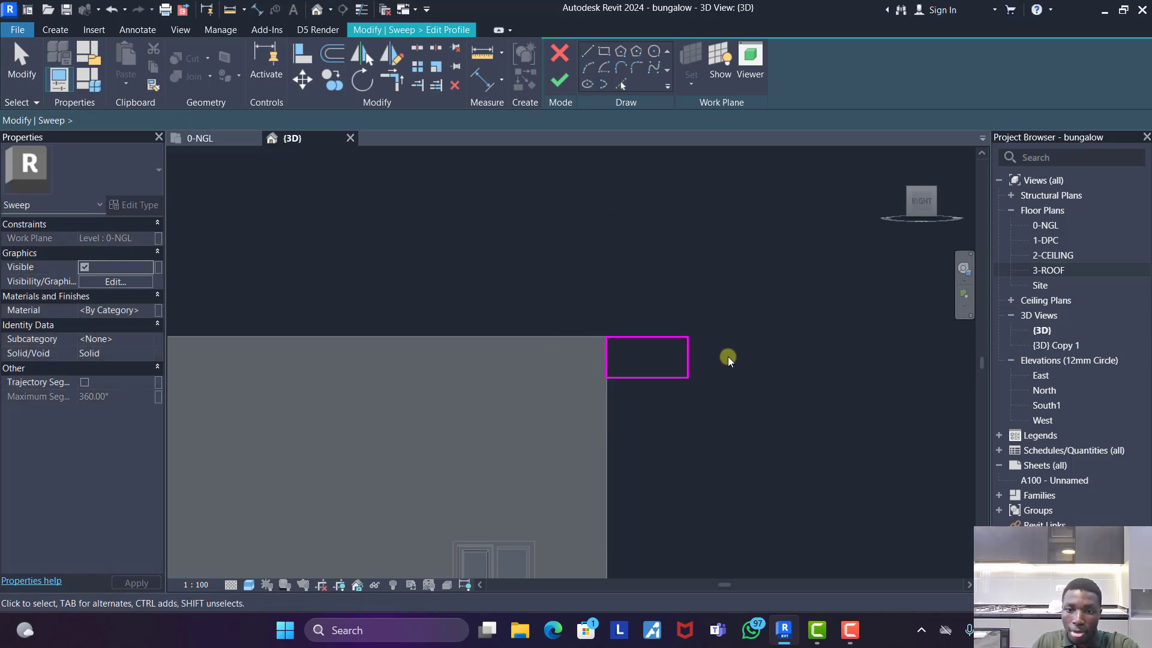
- Delete the profile's outer and lower edges and redraw the underside outward from the wall with steps about 80 mm and 120 mm high
left_click_drag(715, 358, 675, 398)
key("Delete")
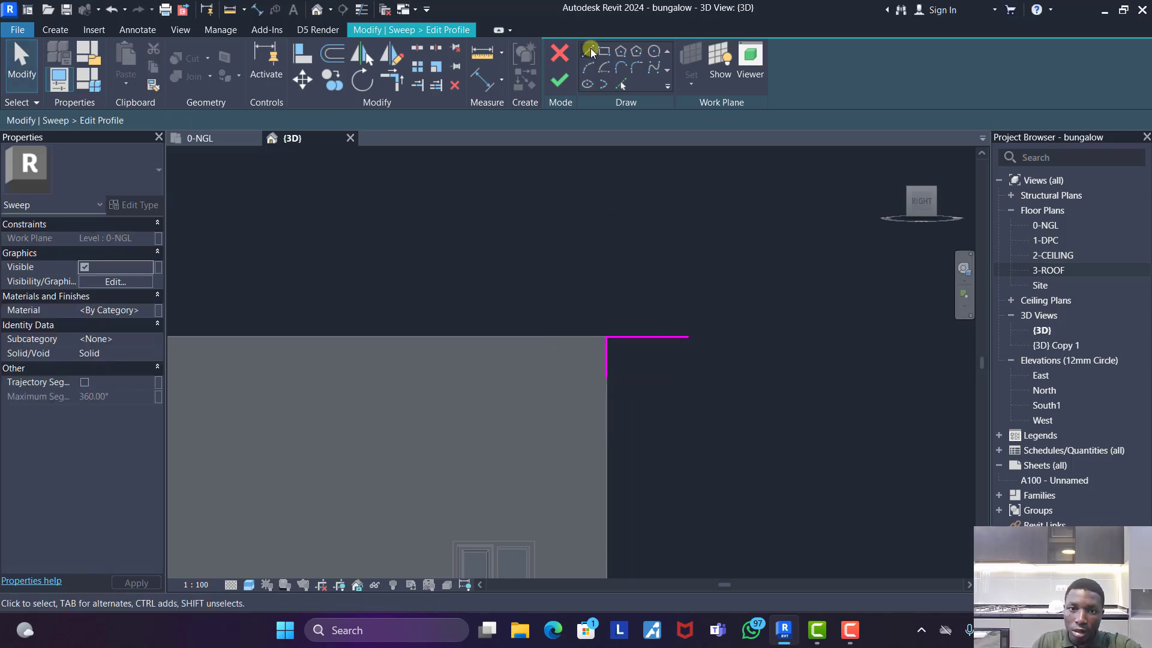
scroll(629, 376, "up", 3)
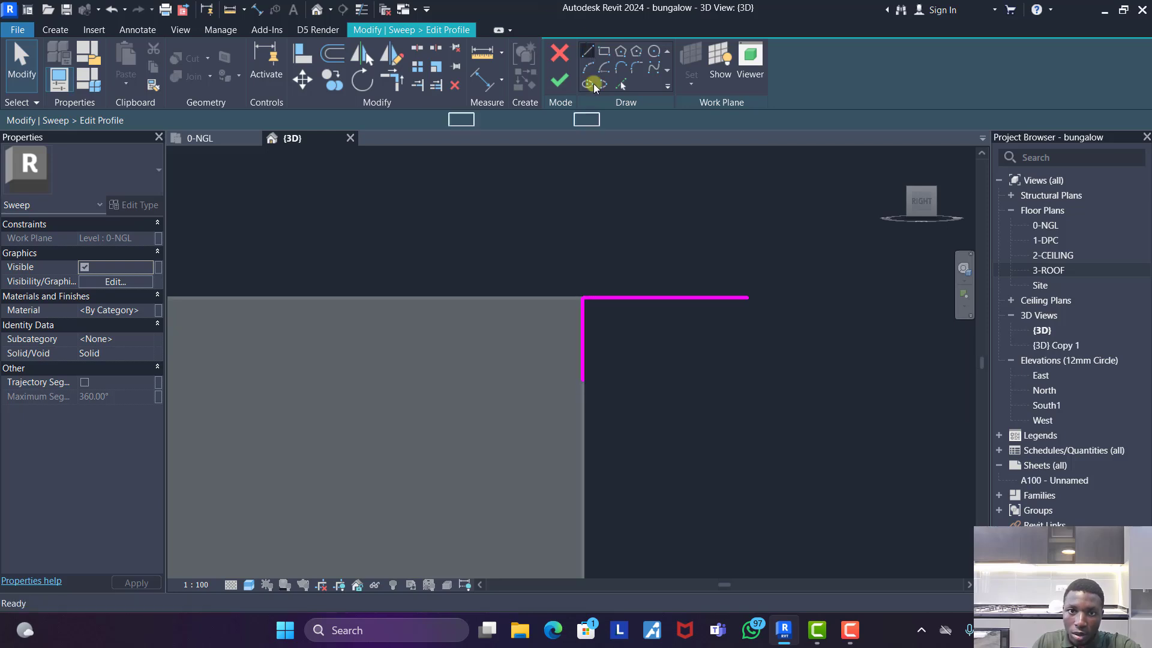
left_click(587, 51)
left_click(583, 380)
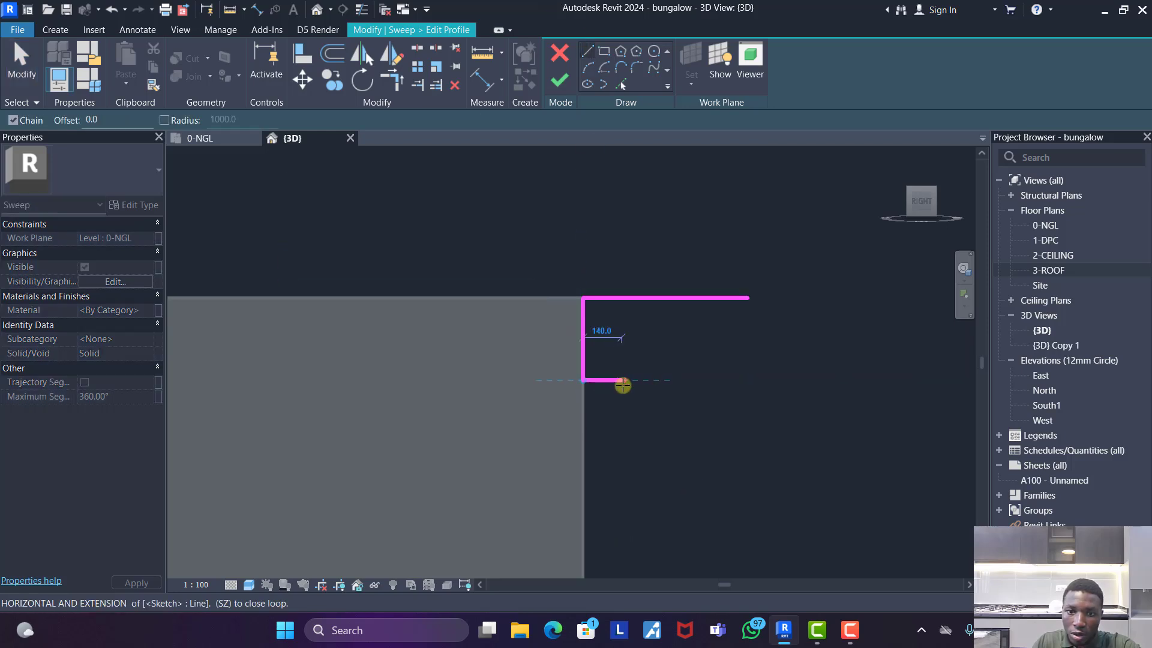
left_click(616, 379)
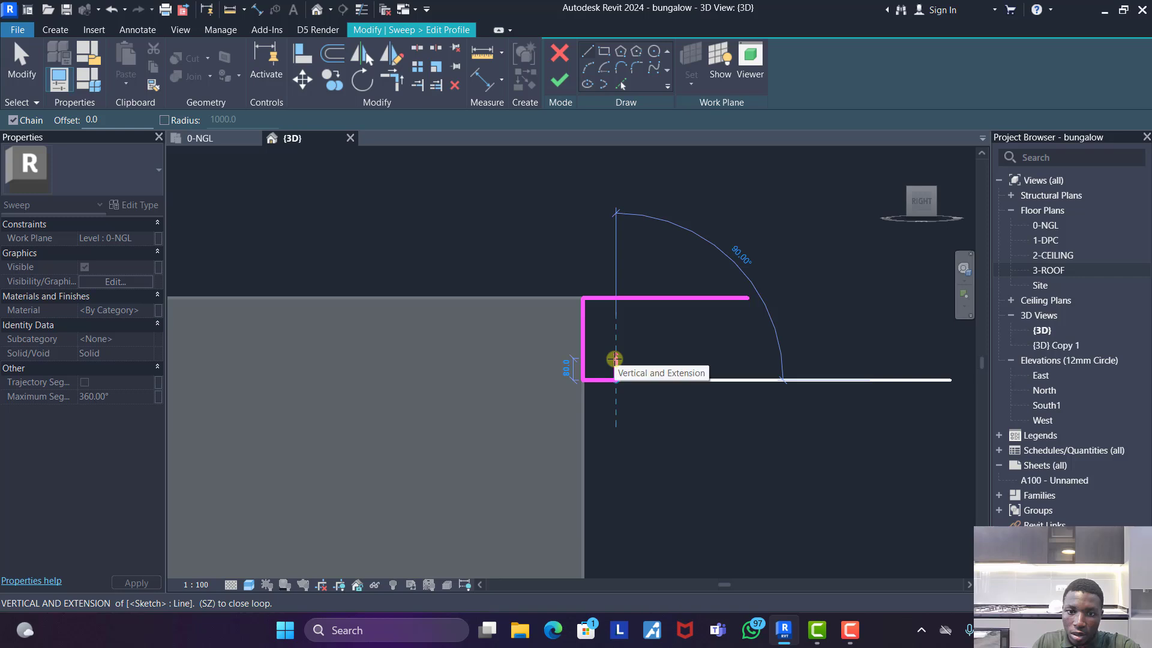
left_click(616, 359)
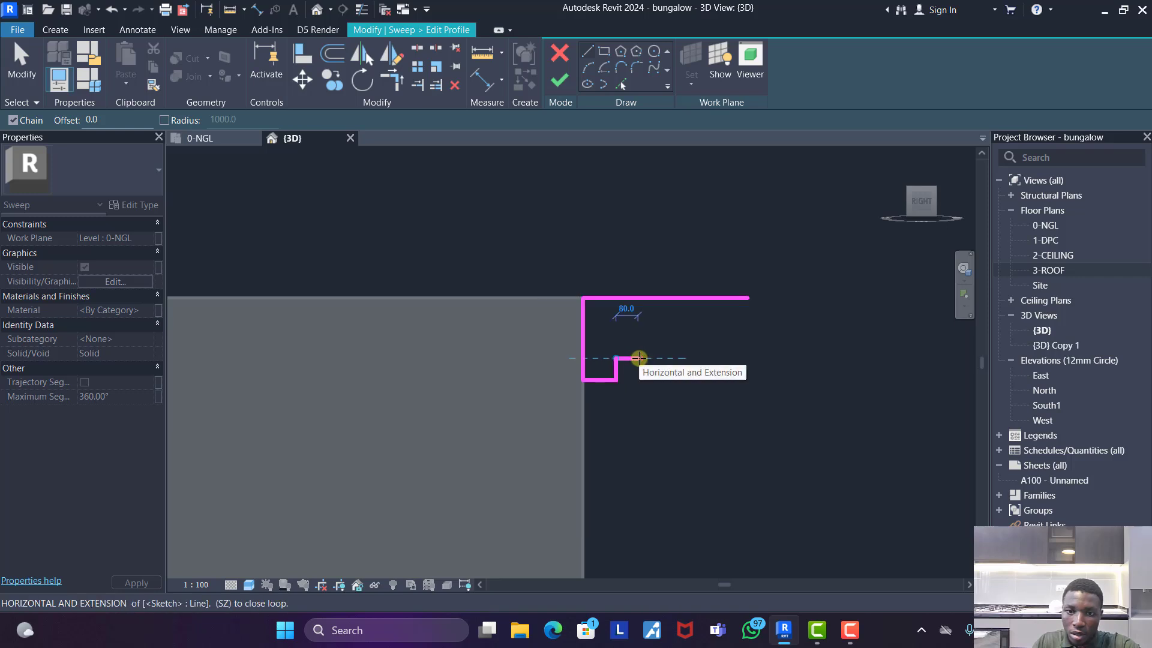
left_click(637, 358)
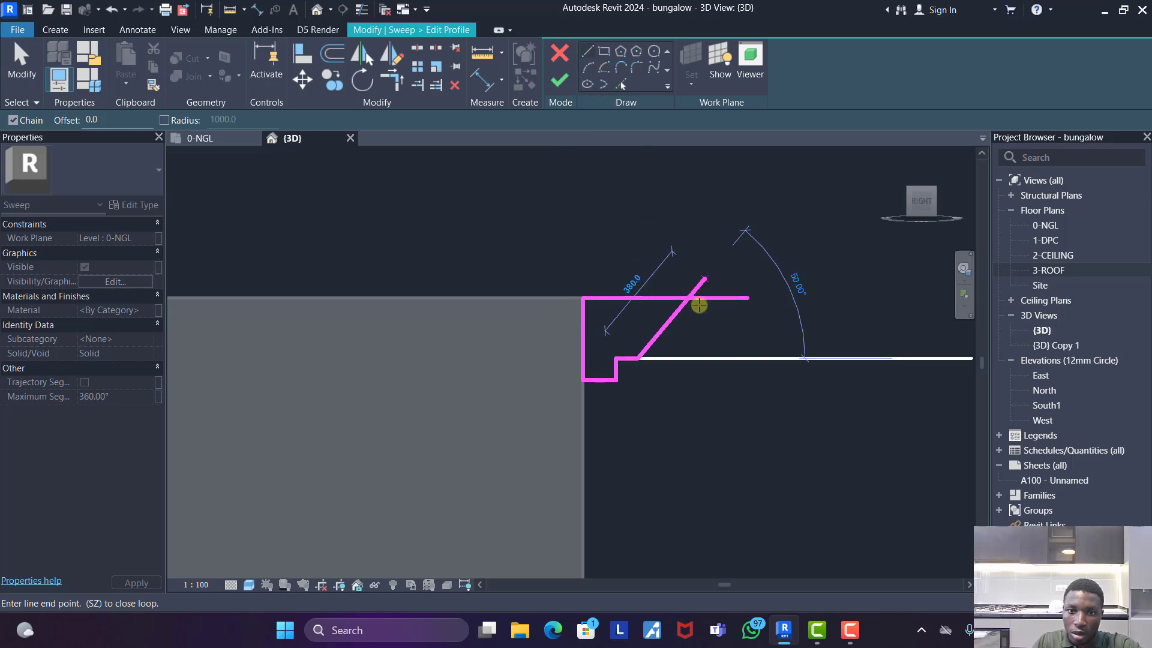
left_click(639, 324)
left_click(720, 325)
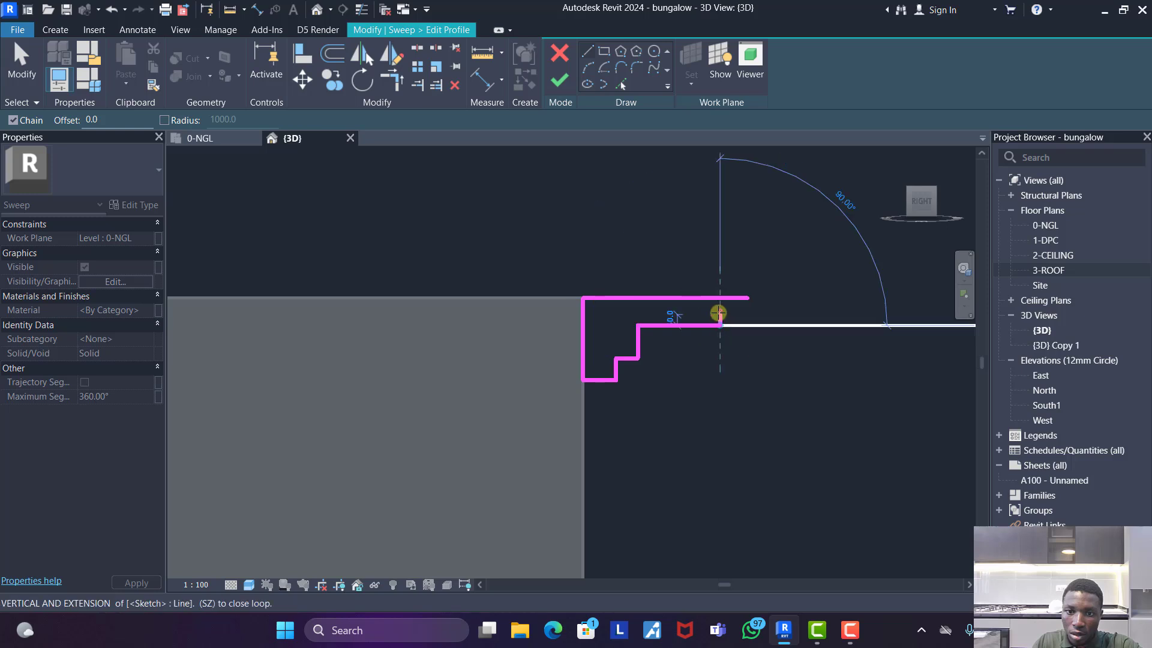
- Close the stepped profile at the top edge's outer end with rises of about 60 mm and 40 mm around a 100 mm tread, then finish it
scroll(720, 312, "up", 2)
left_click(721, 307)
left_click(775, 306)
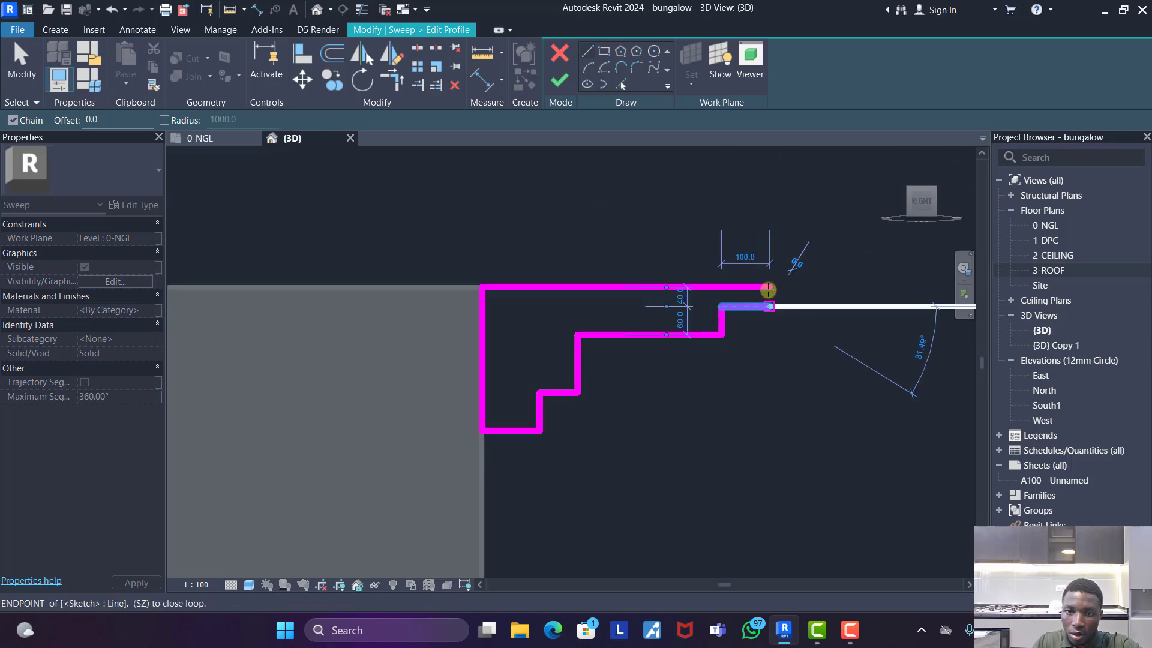
left_click(771, 288)
key("Escape")
key("Escape")
left_click(562, 82)
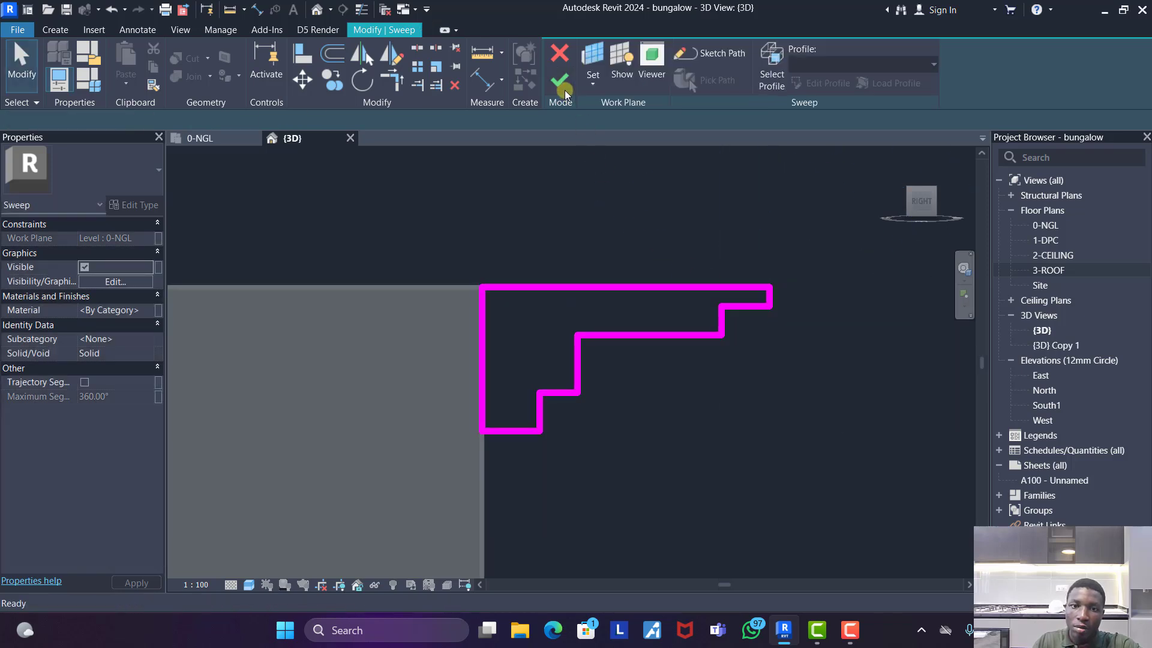
- Complete the eaves sweep, check it around the building in 3D, and finish the in-place model
left_click(756, 57)
scroll(720, 341, "down", 5)
left_click(735, 325)
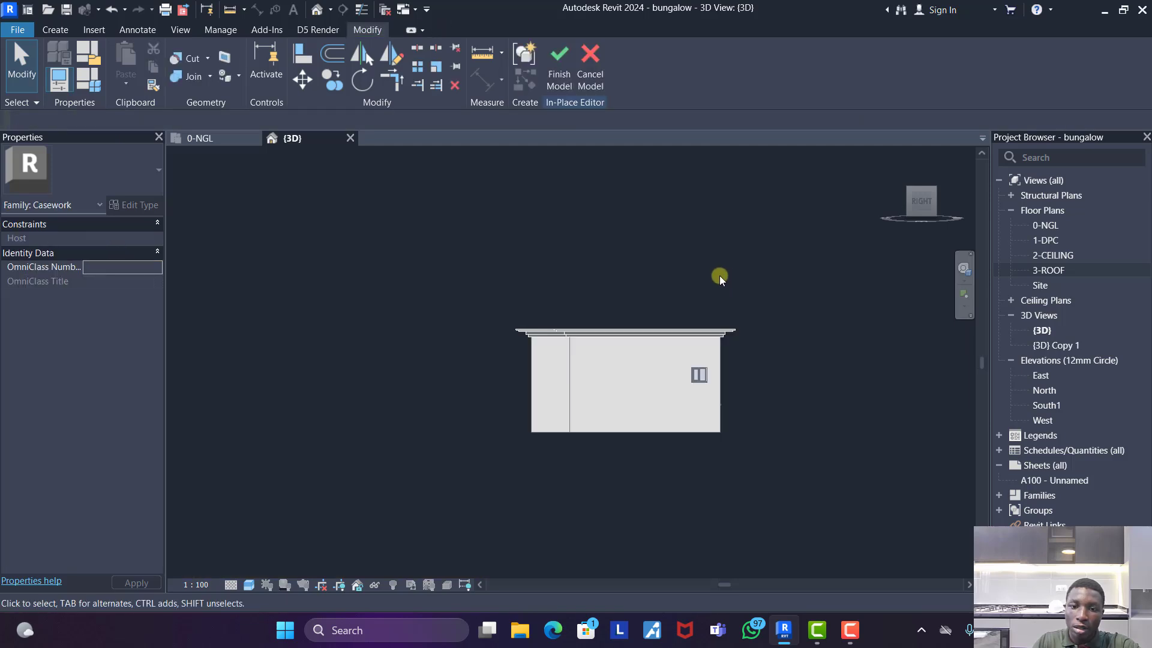
middle_click_drag(576, 372, 848, 367, "shift")
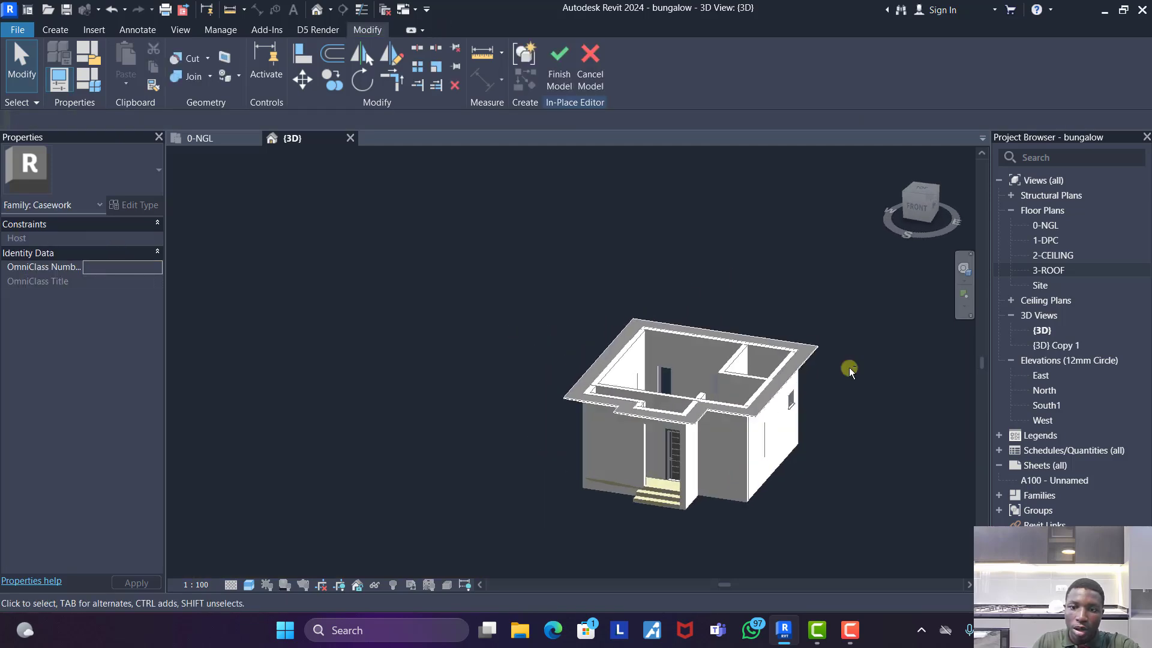
left_click(925, 191)
left_click(562, 69)
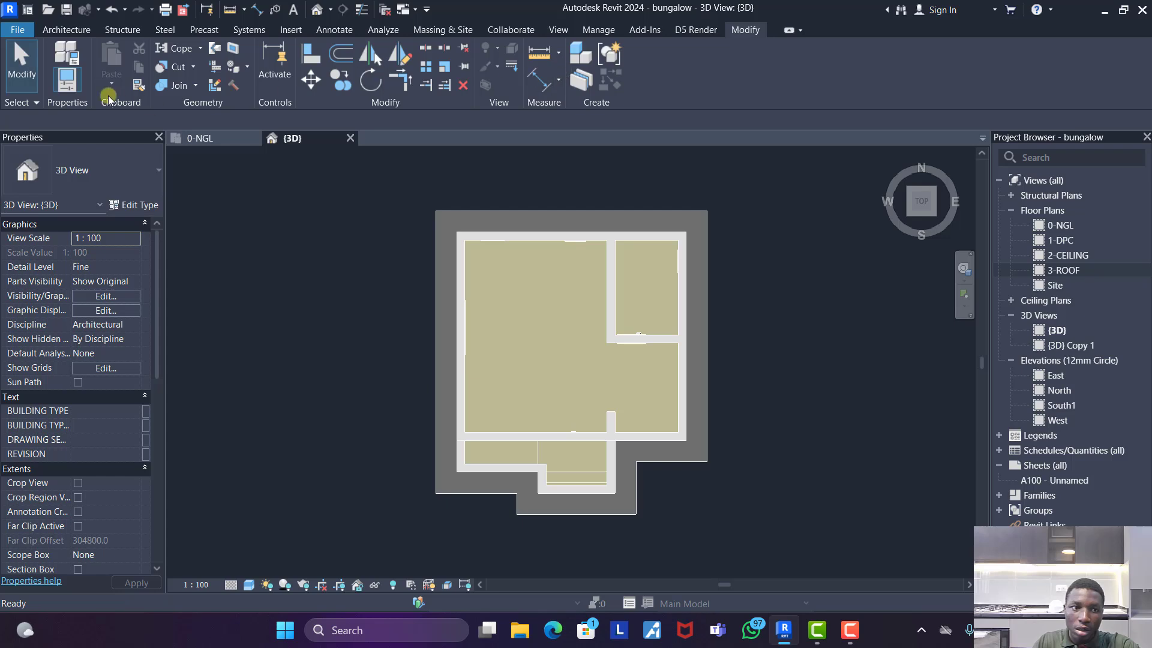
- Create a sloped footprint roof on level 1-DPC using the whole outer outline of the eaves sweep as its boundary
left_click(67, 29)
left_click(282, 67)
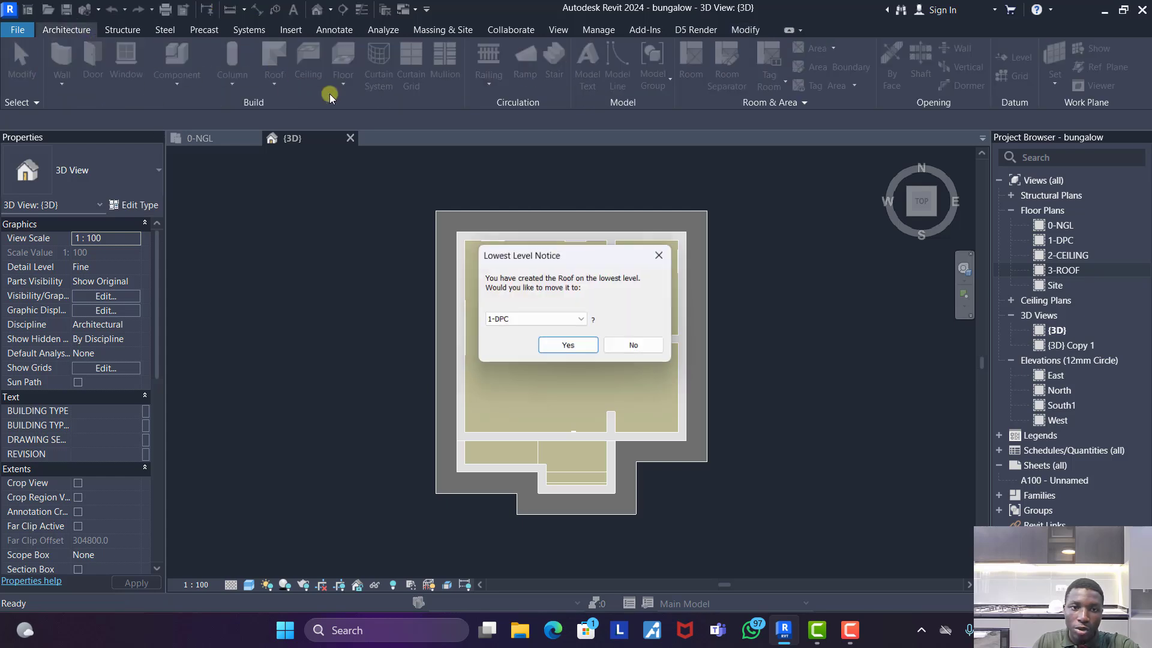
left_click(569, 347)
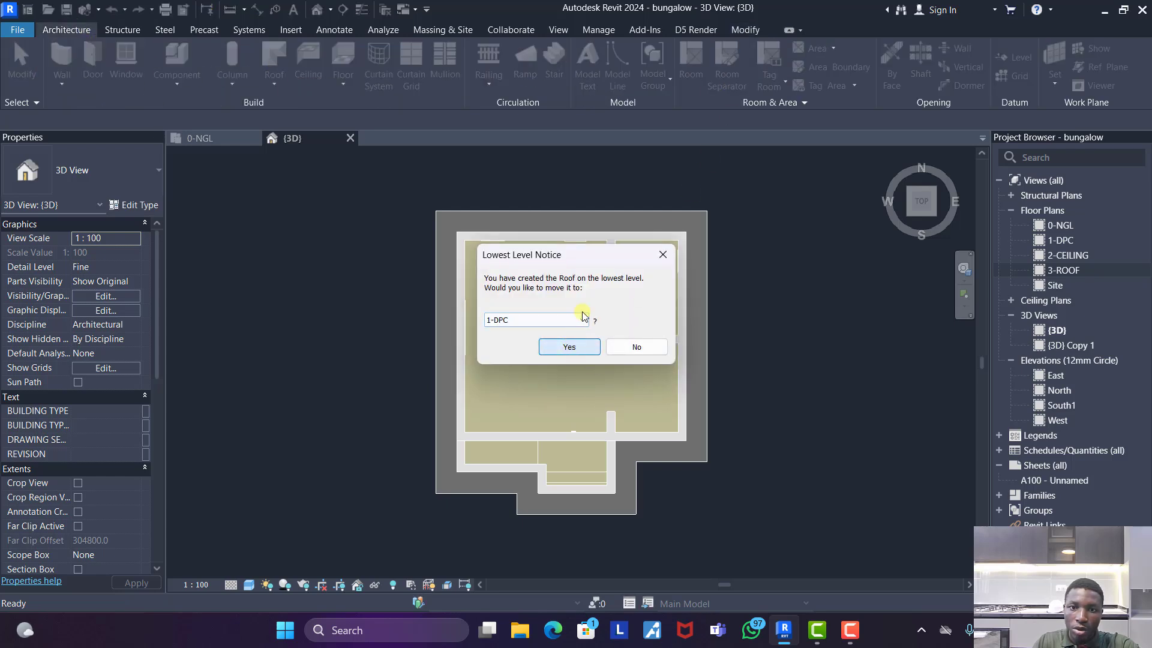
left_click(787, 86)
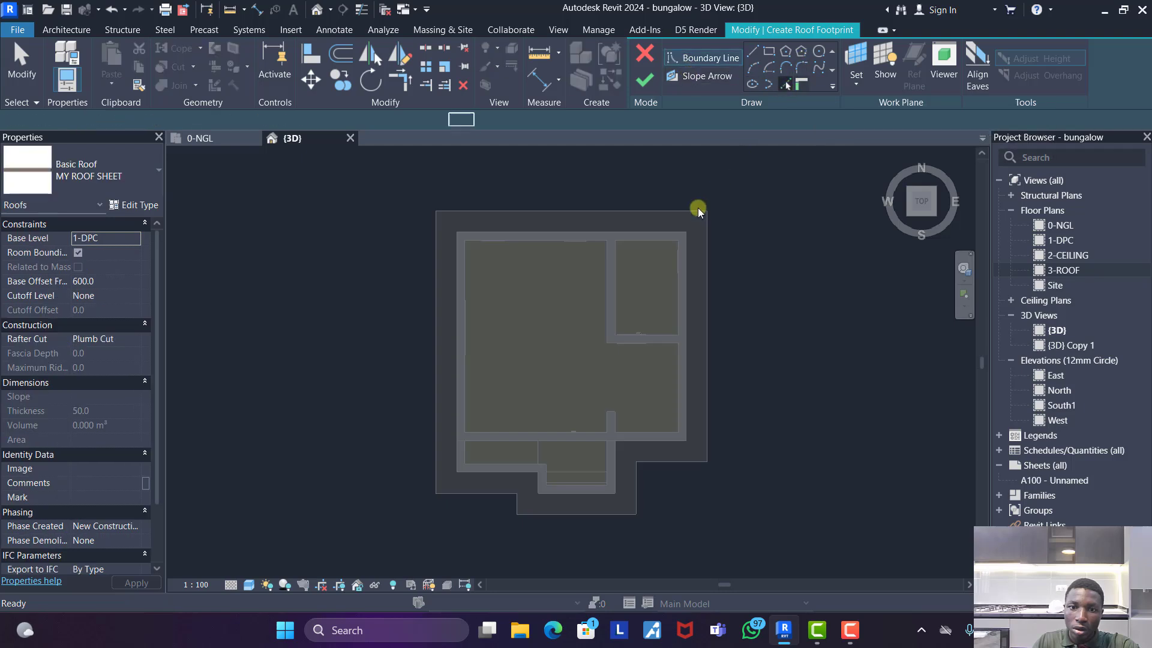
key("Tab")
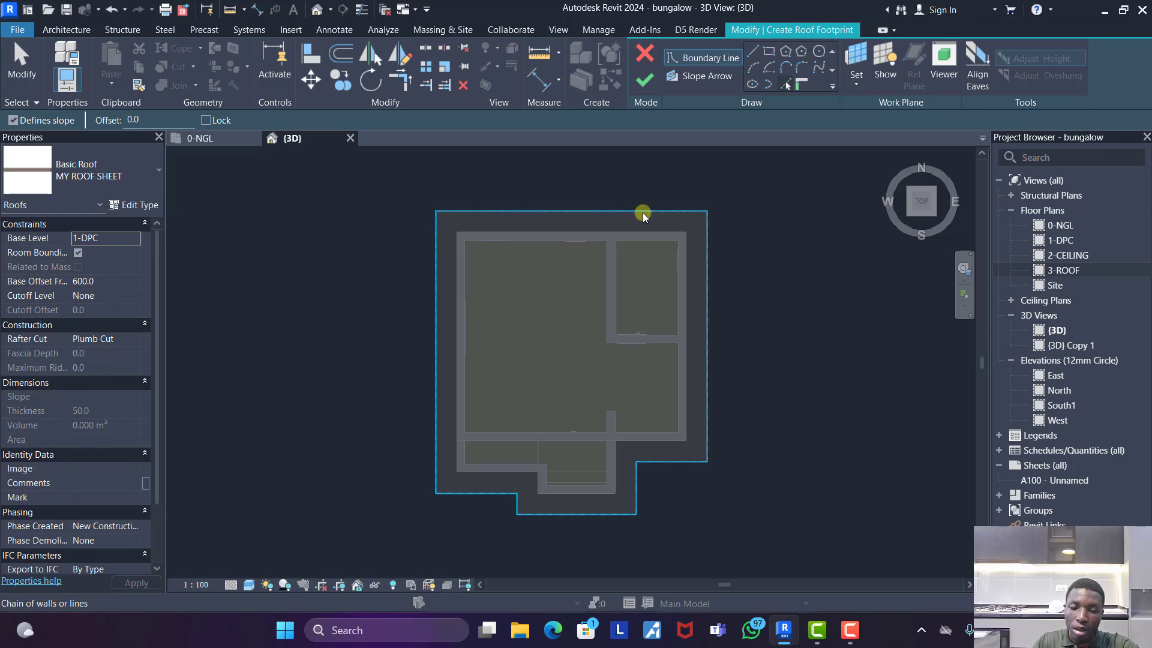
left_click(642, 212)
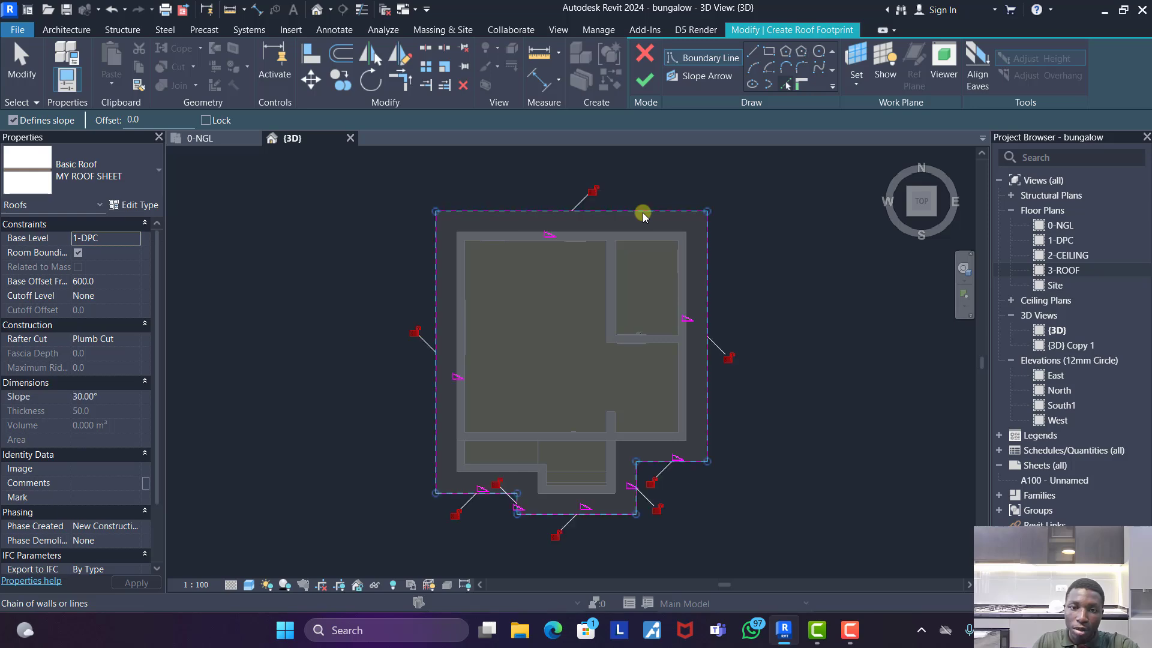
left_click(645, 80)
key("Escape")
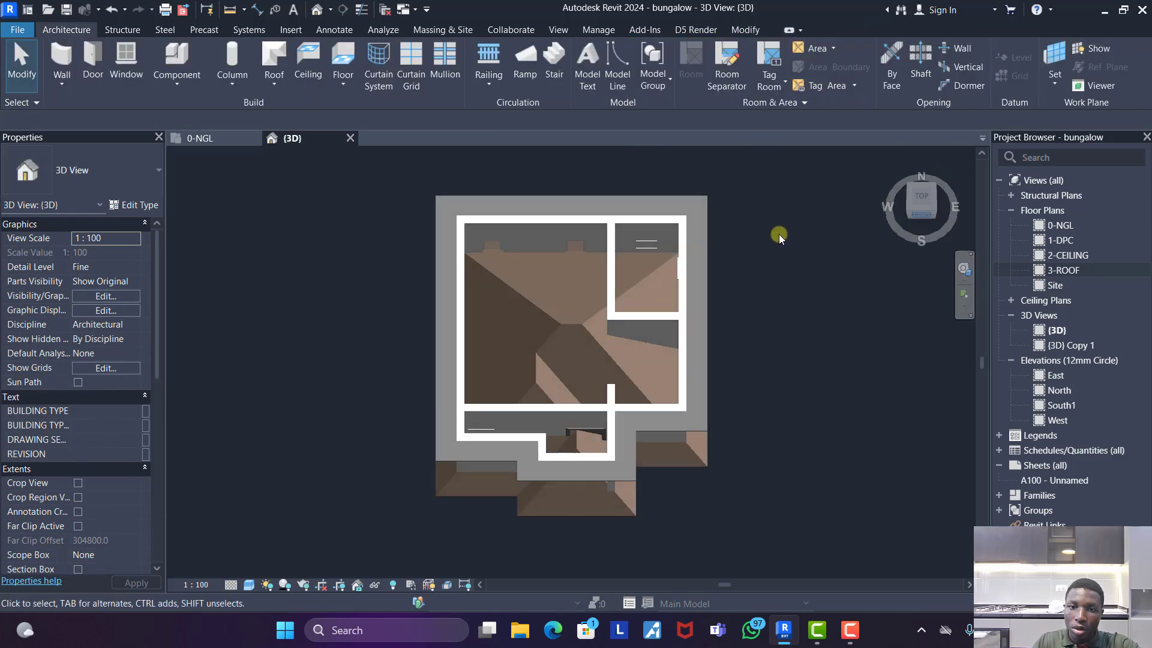
- Move the new roof up in the front view so its eaves corner meets the top outer corner of the eaves sweep, and check it in 3D
left_click(690, 386)
key("m")
key("v")
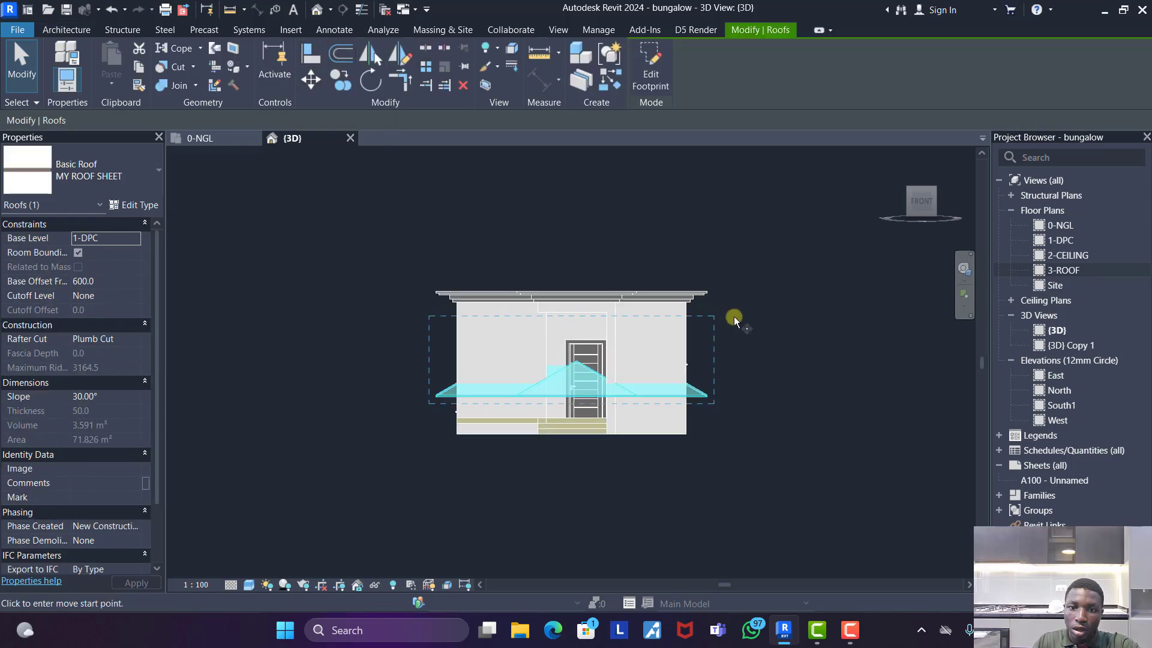
scroll(726, 360, "up", 5)
left_click(635, 549)
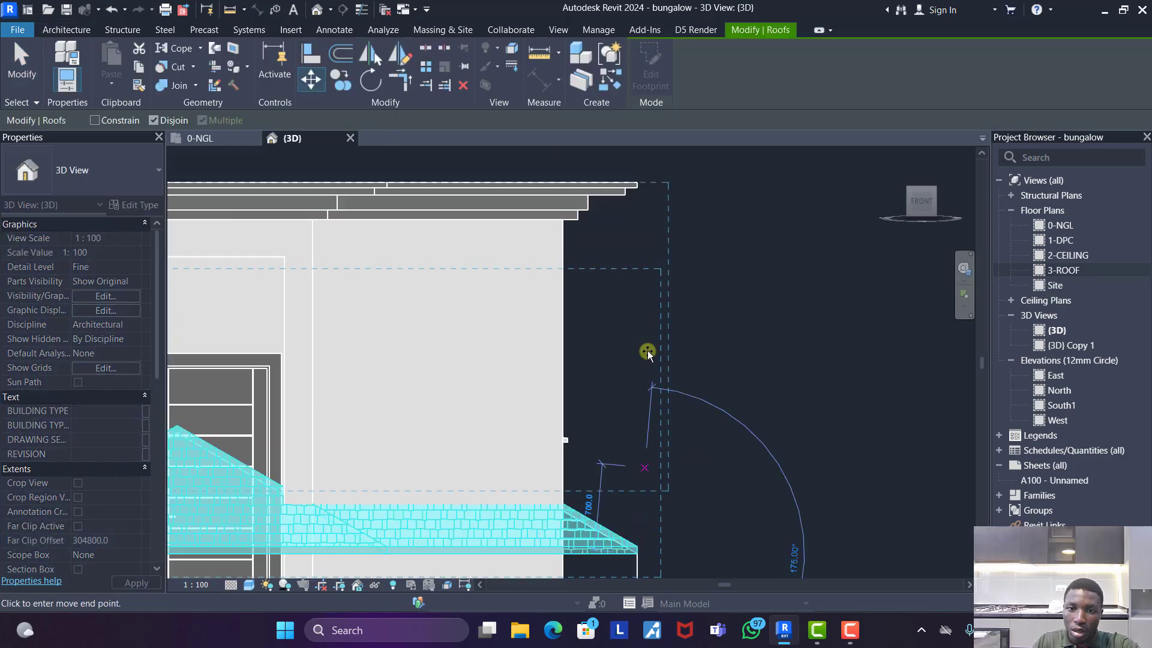
left_click(639, 180)
key("Escape")
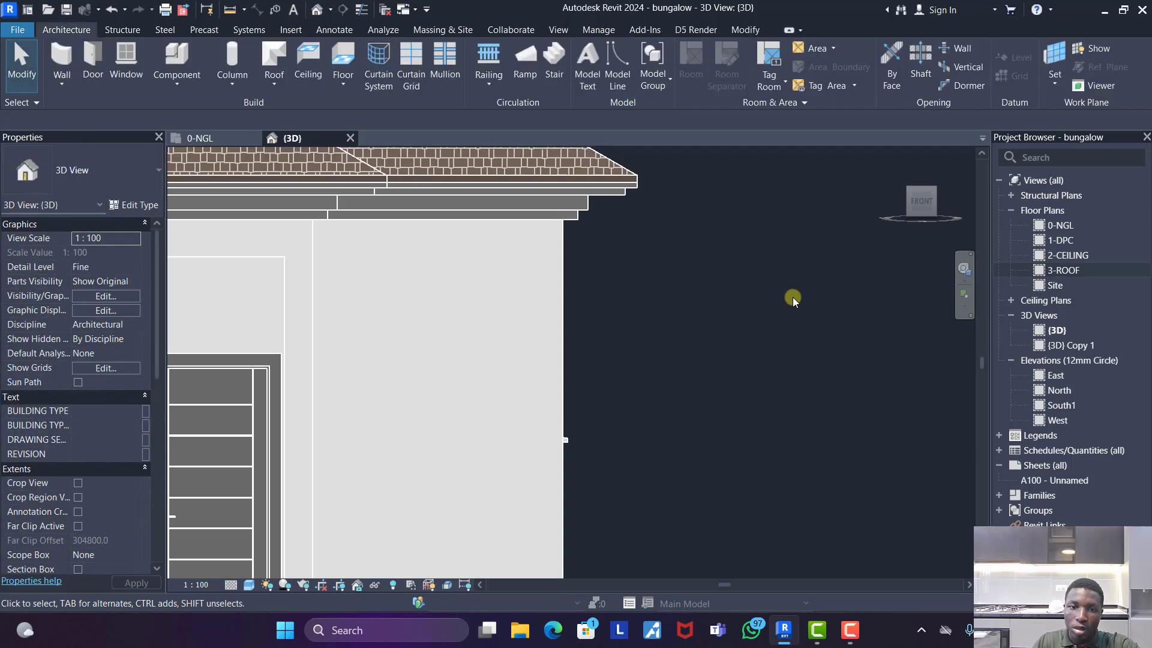
scroll(793, 301, "down", 7)
middle_click_drag(645, 314, 833, 288, "shift")
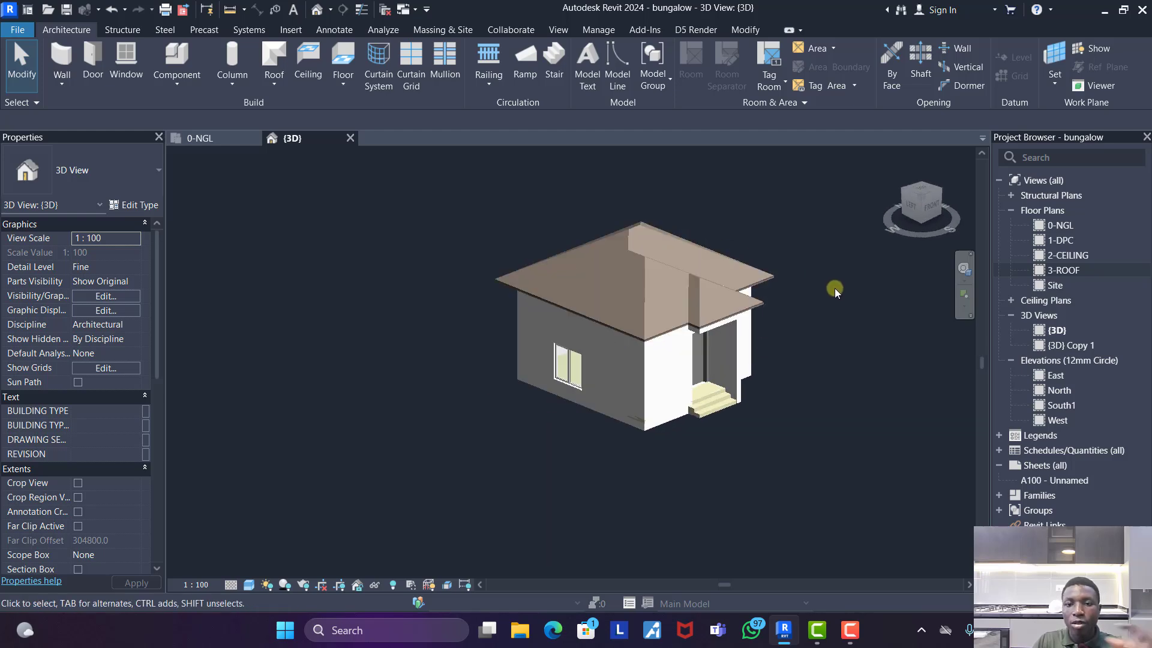
scroll(833, 288, "up", 3)
scroll(667, 366, "down", 1)
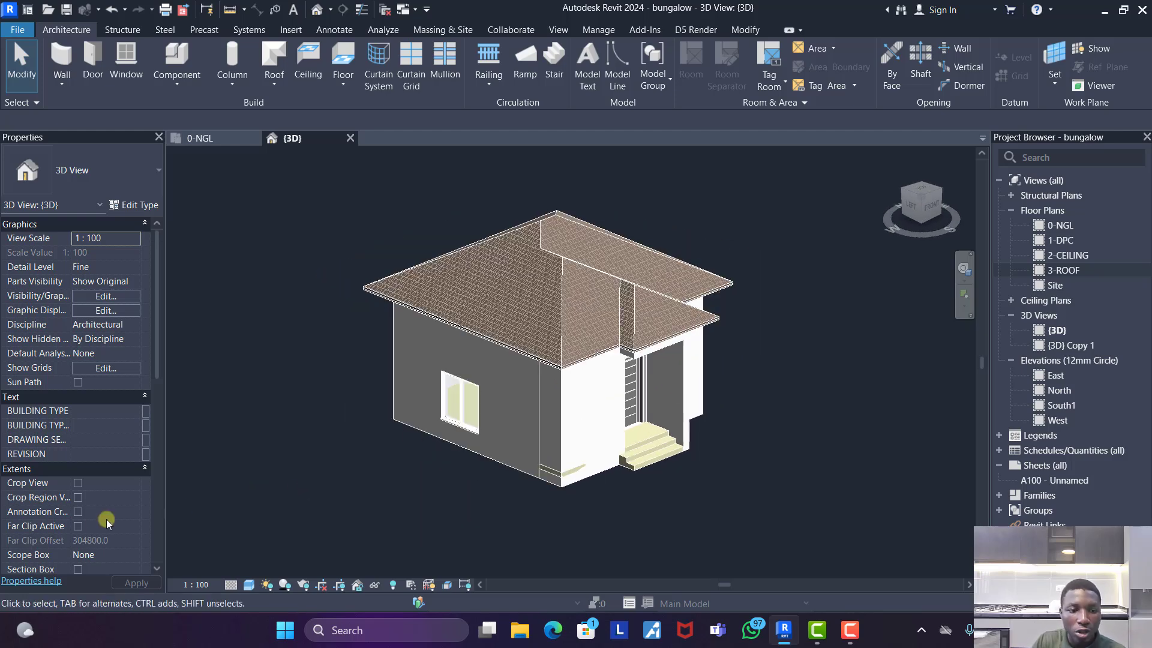
- Switch the 3D view's phase filter to Show All, examine the demolished and new elements around the entrance steps, and restore Show Complete
scroll(106, 519, "down", 5)
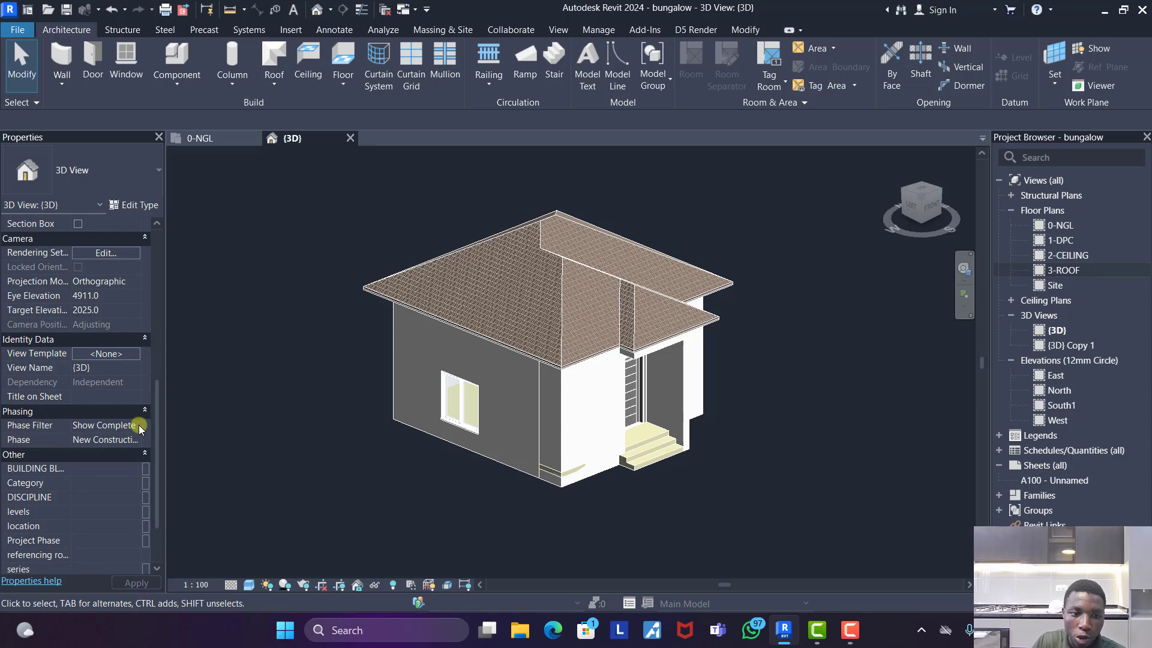
left_click(134, 426)
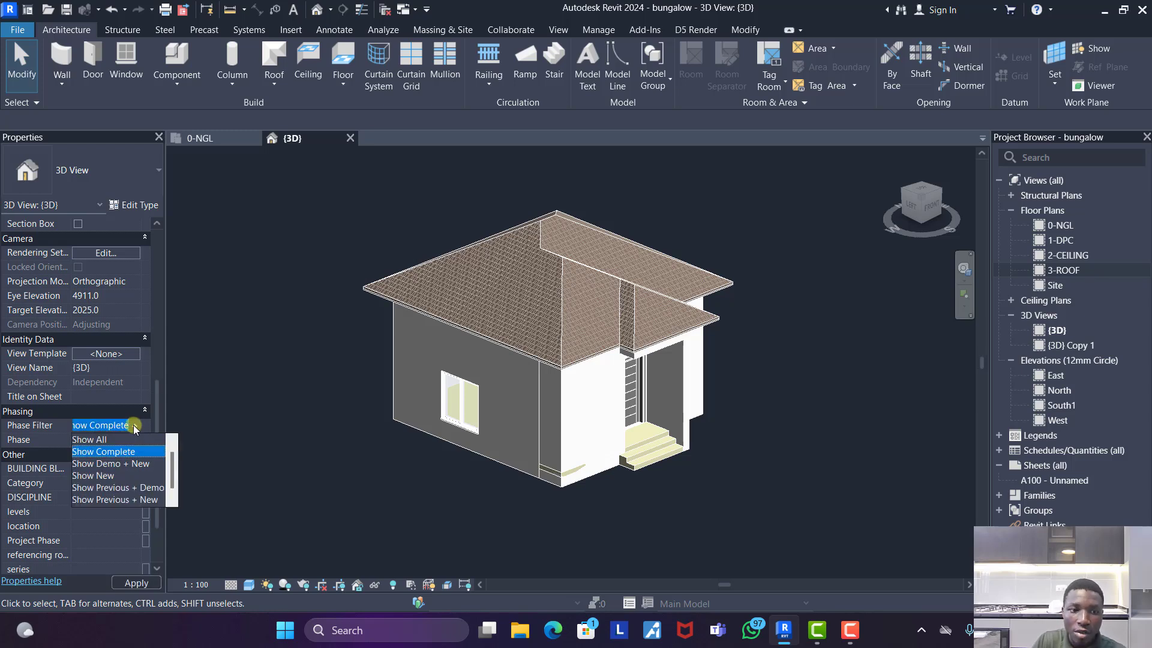
left_click(96, 439)
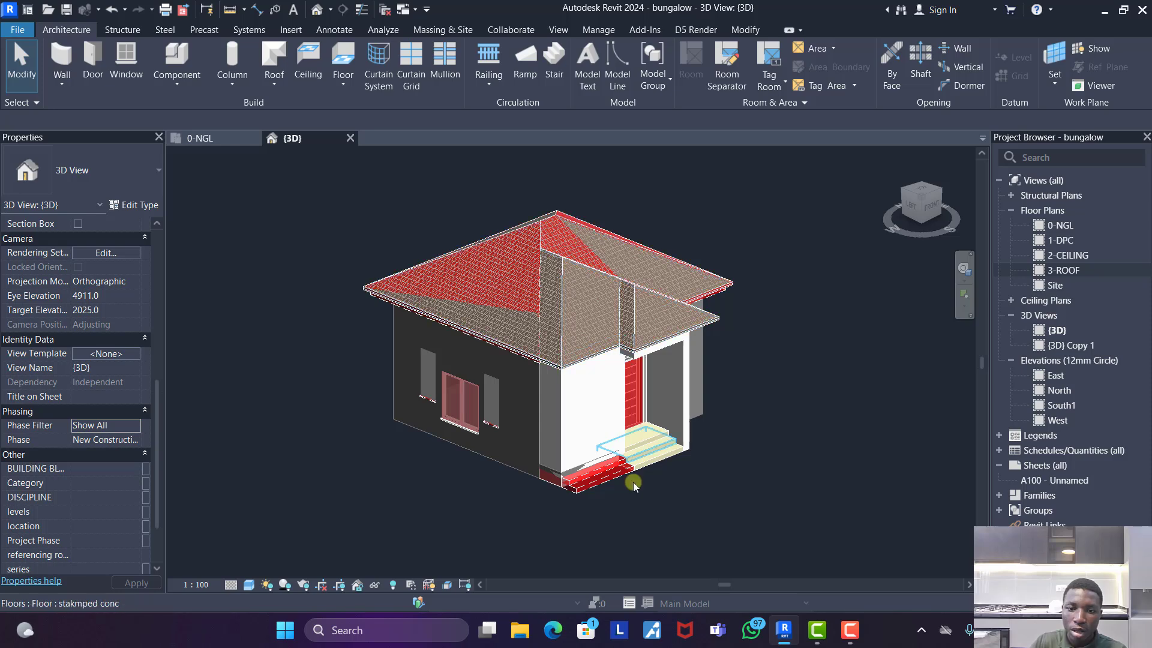
scroll(586, 495, "up", 3)
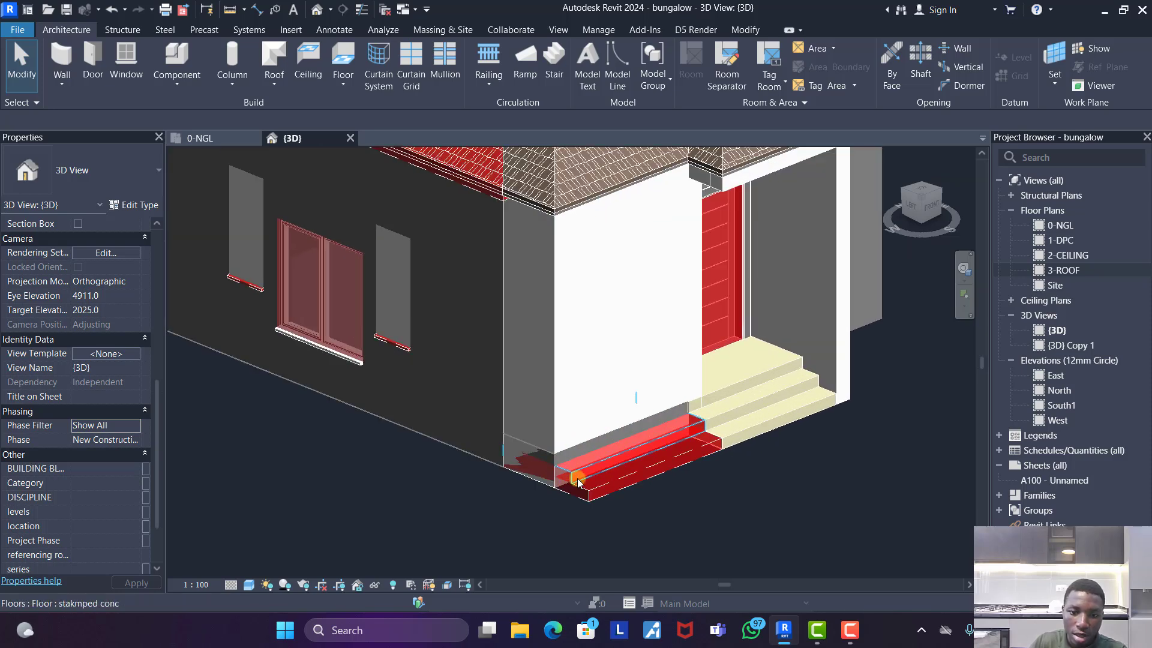
scroll(586, 495, "down", 3)
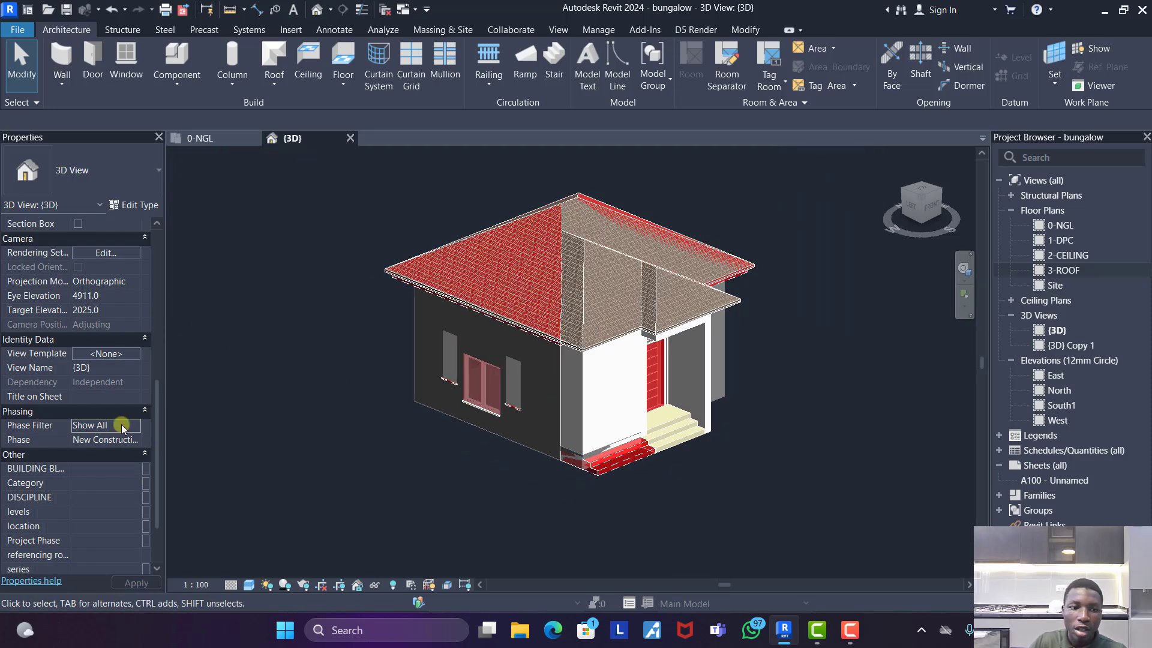
left_click(114, 425)
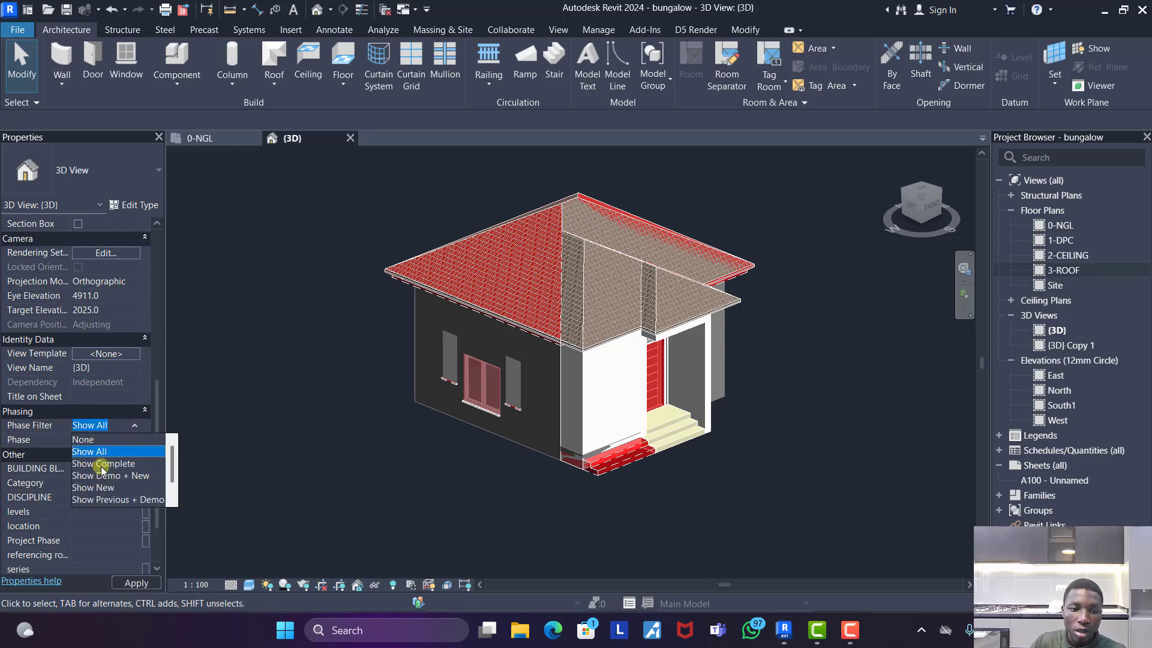
left_click(102, 465)
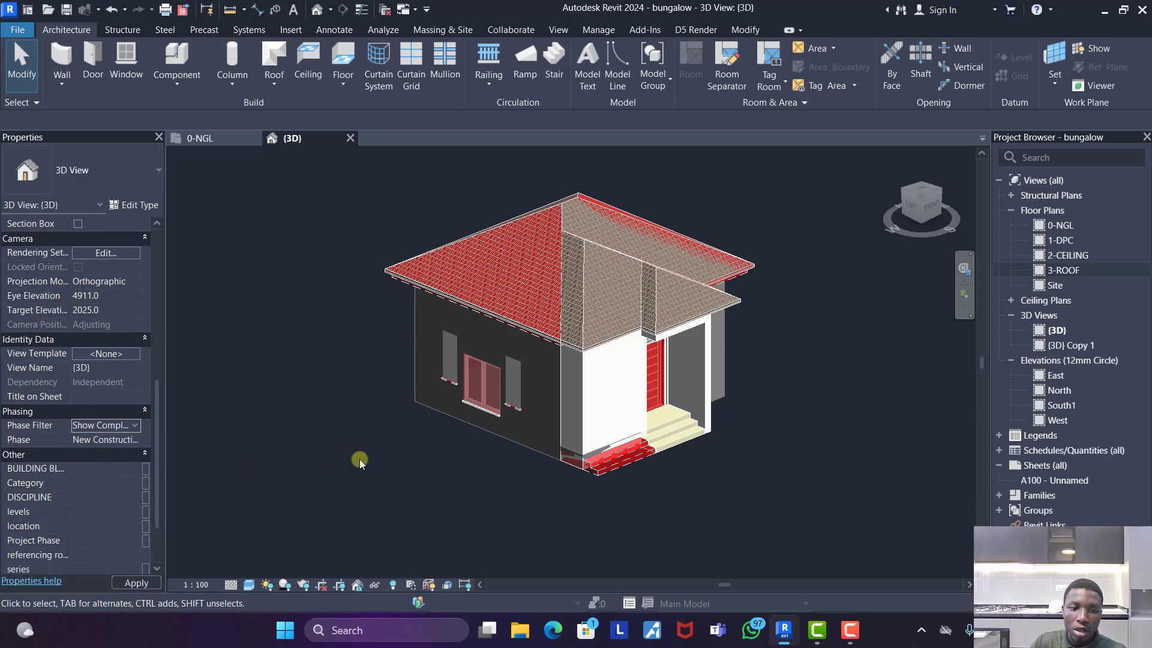
- Switch the 3D view's phase to Existing for comparison, return it to New Construction, and examine the finished bungalow from the front
left_click(120, 442)
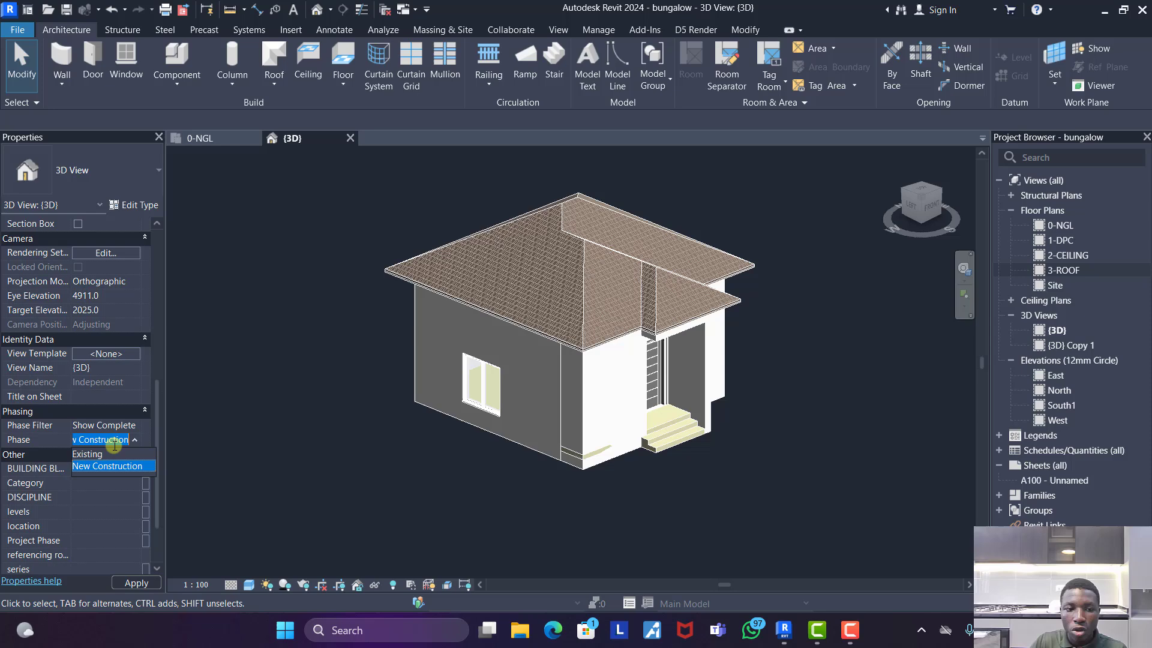
left_click(84, 454)
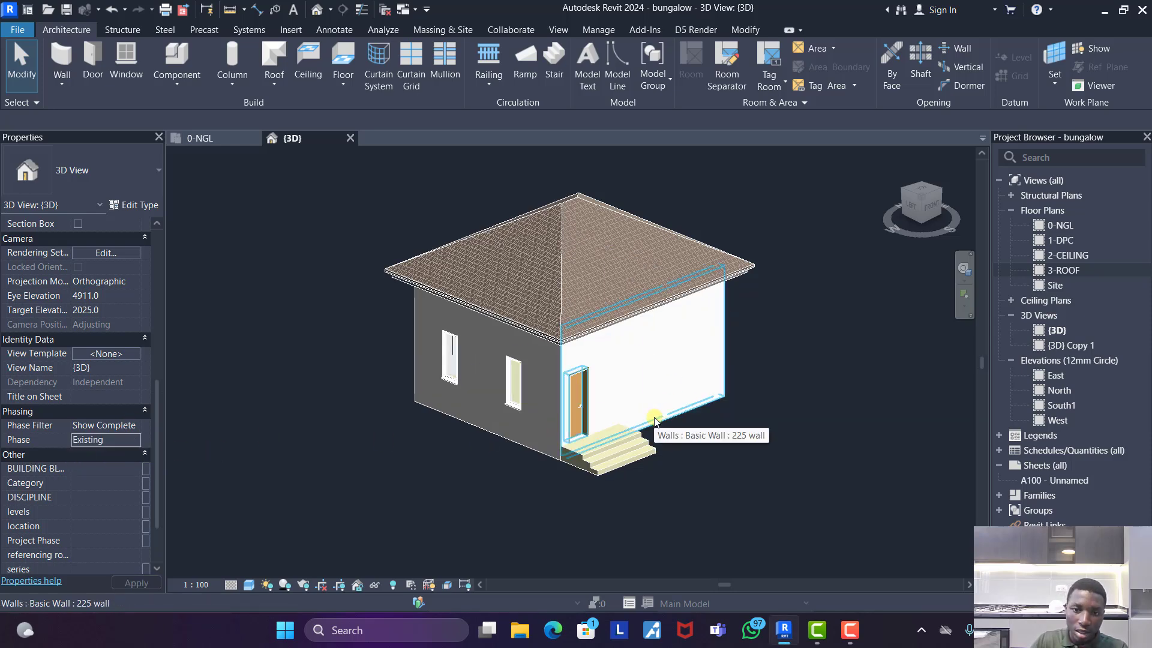
left_click(135, 442)
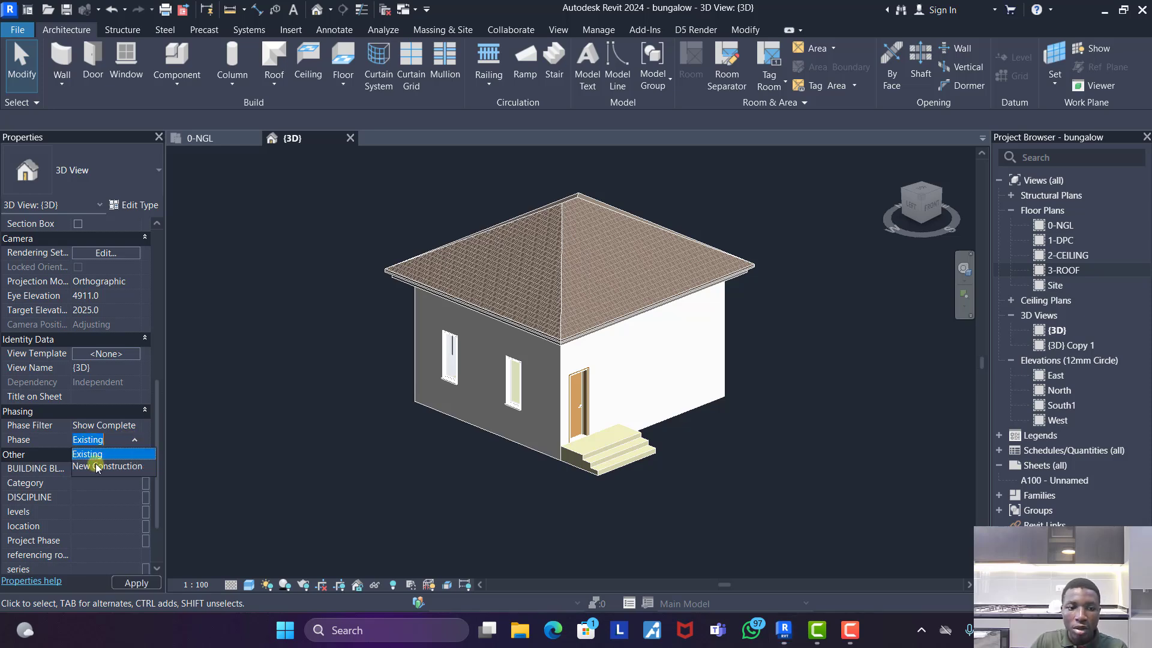
left_click(91, 468)
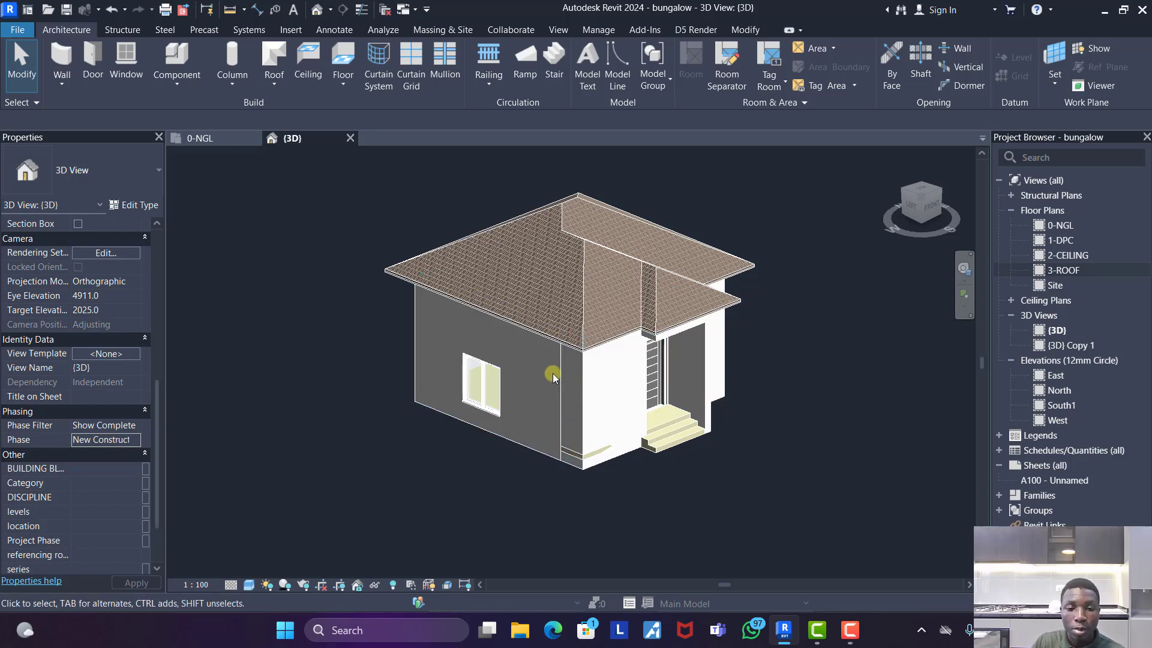
scroll(697, 317, "up", 2)
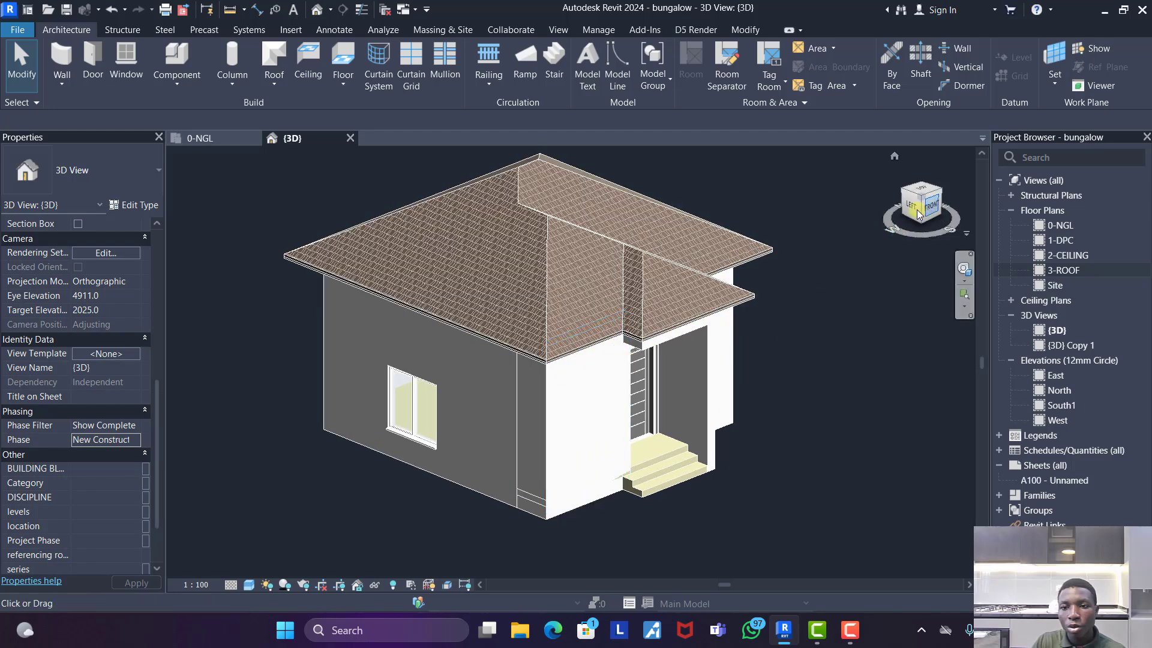
mouse_move(900, 235)
left_mouse_down()
mouse_move(746, 198)
mouse_move(653, 192)
mouse_move(812, 188)
mouse_move(826, 178)
left_mouse_up()
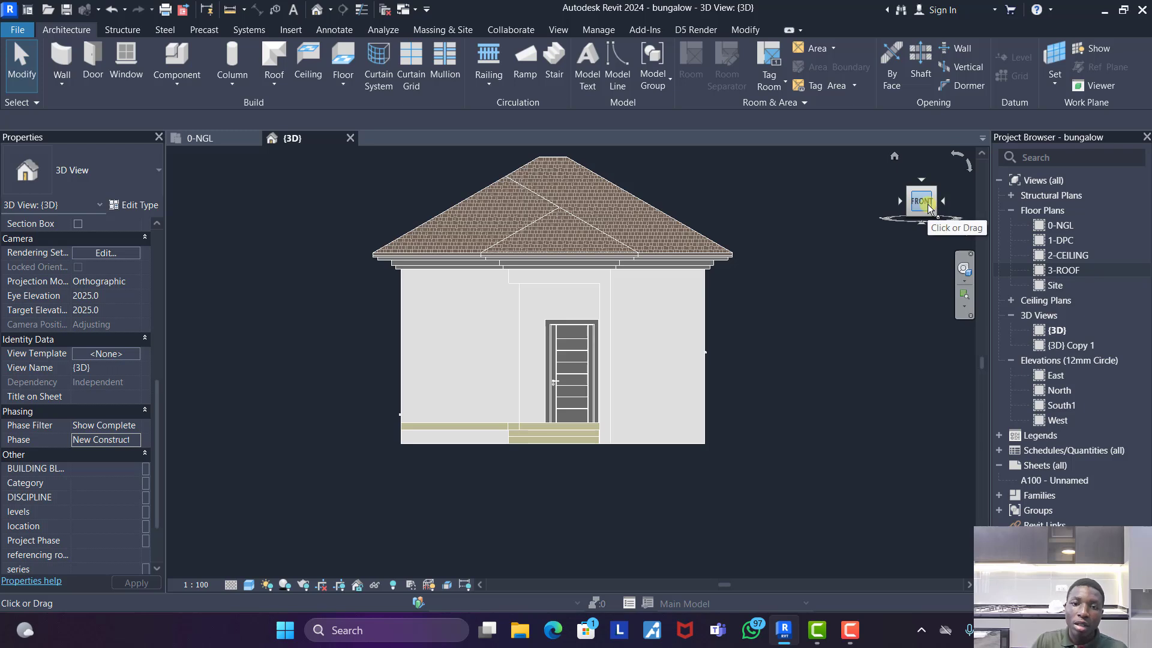